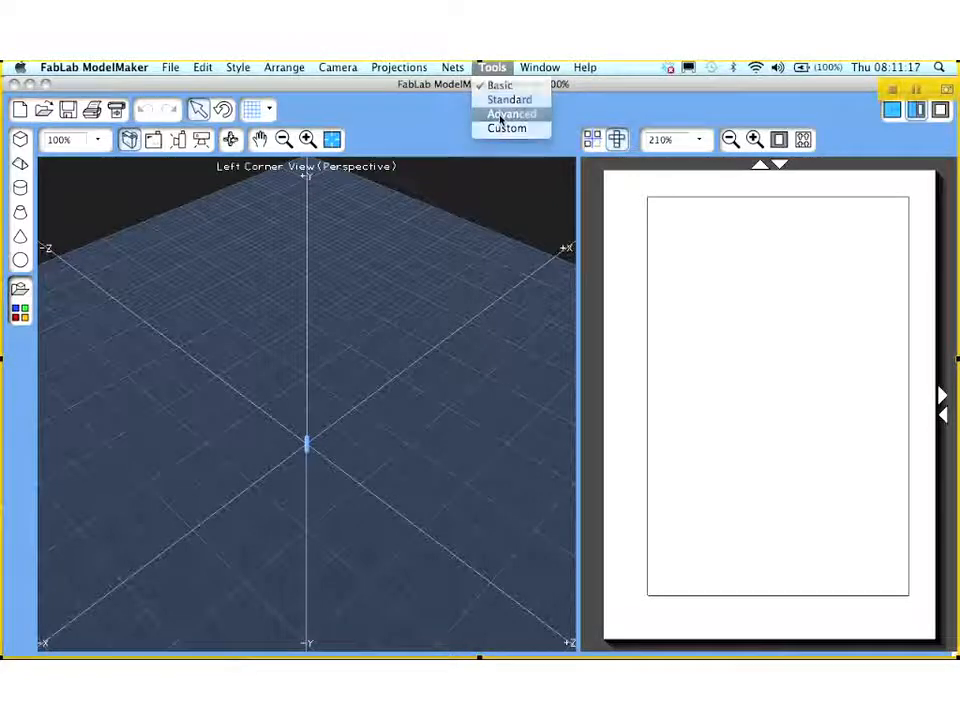
Switch to the Advanced tool set and set the toolbar icon size to 1, the smallest, in the preferences
left_click(510, 114)
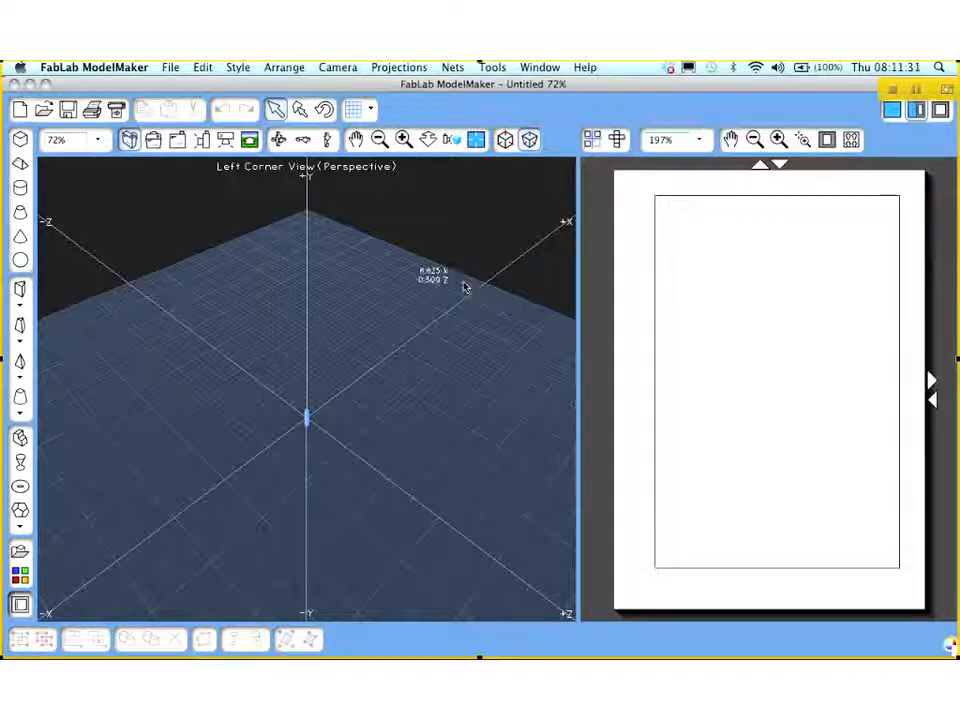
left_click(107, 70)
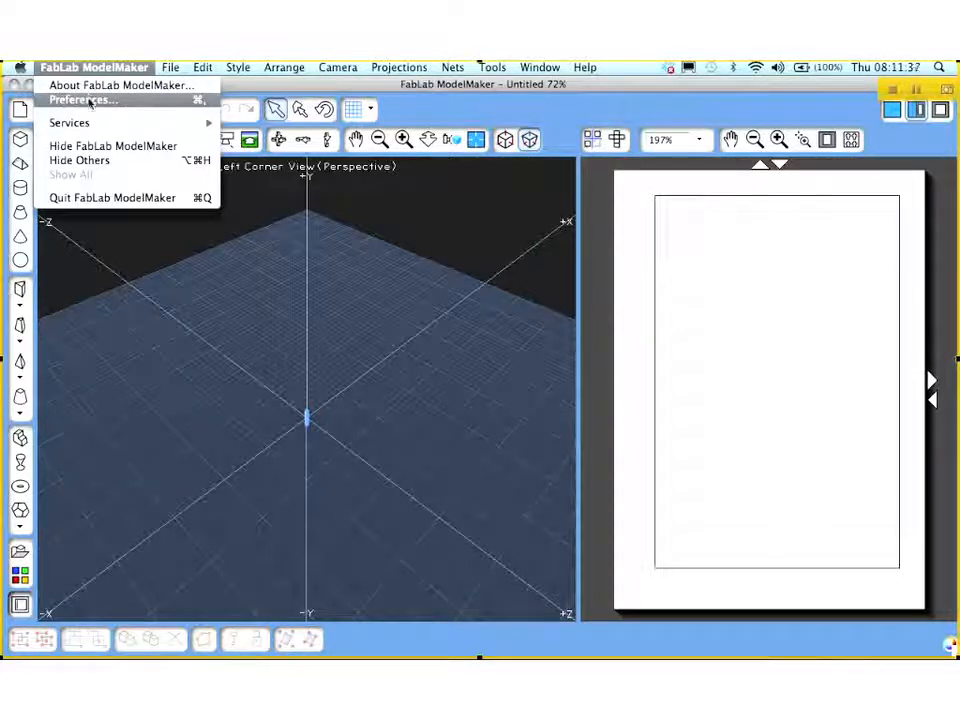
left_click(89, 101)
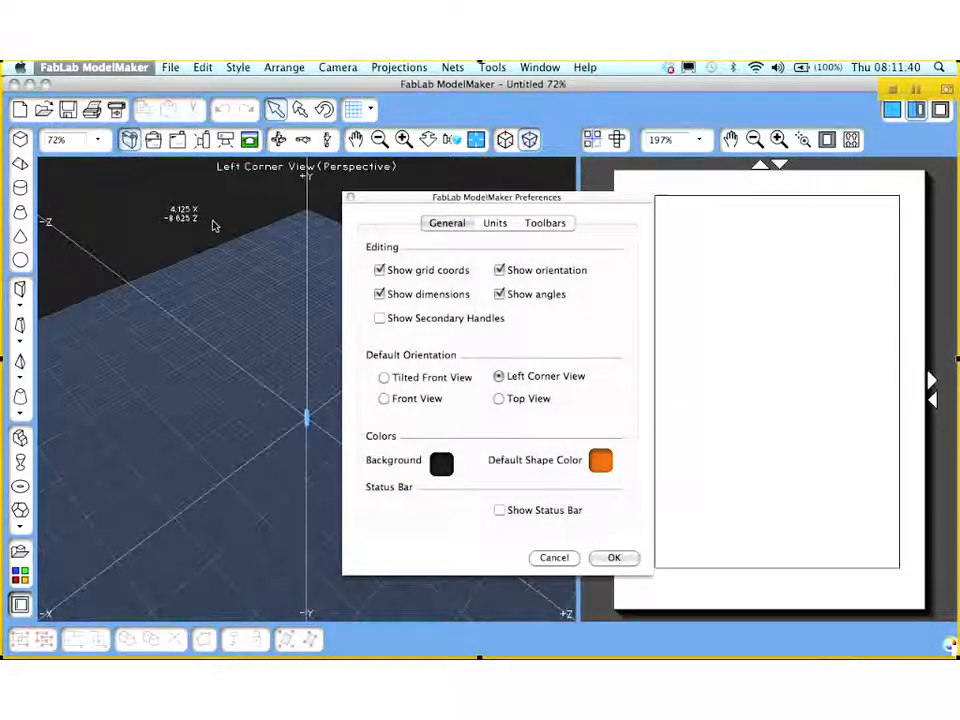
left_click(549, 224)
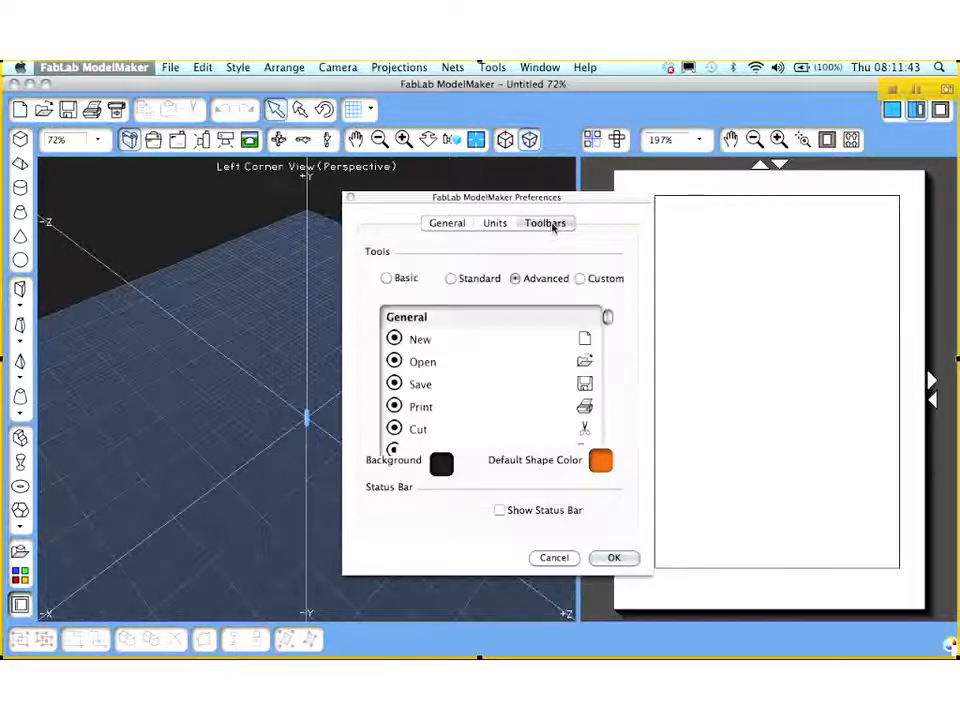
left_click_drag(516, 500, 503, 502)
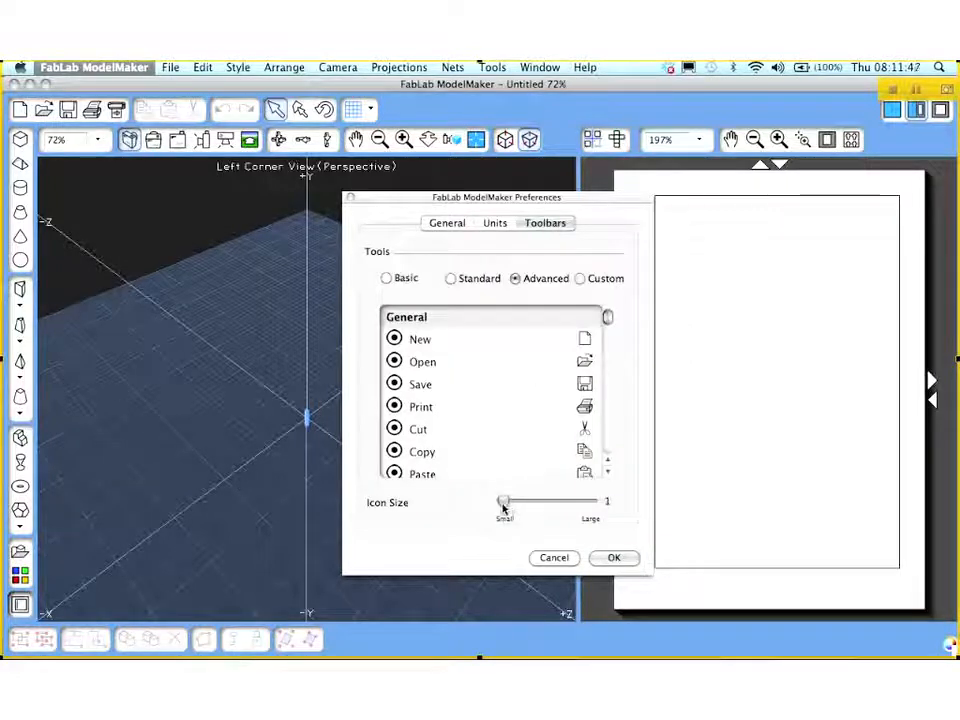
left_click(614, 558)
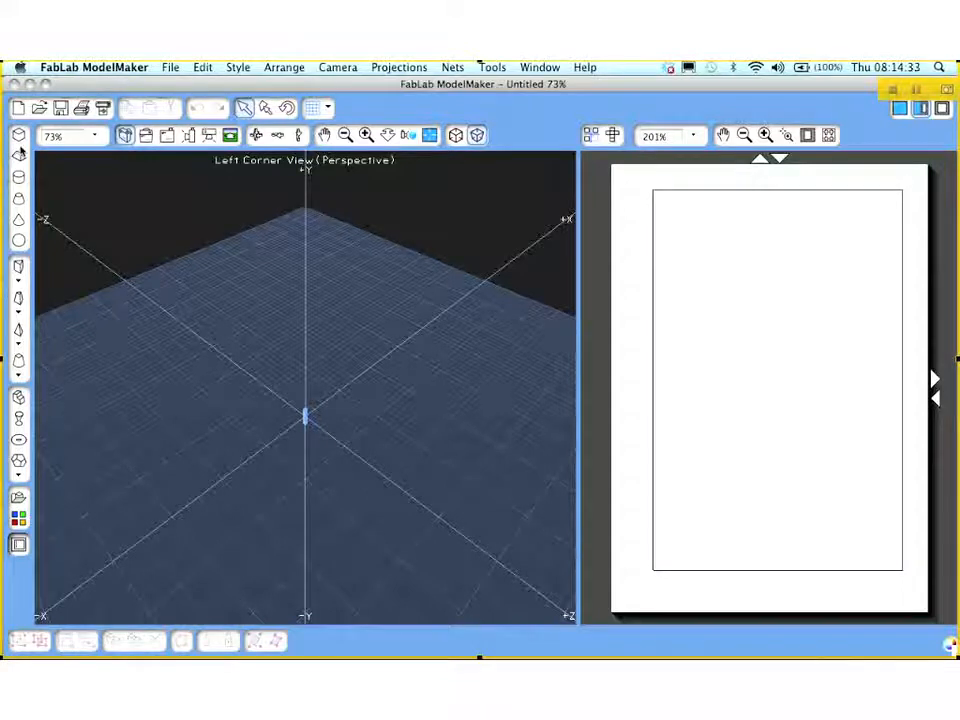
left_click(18, 284)
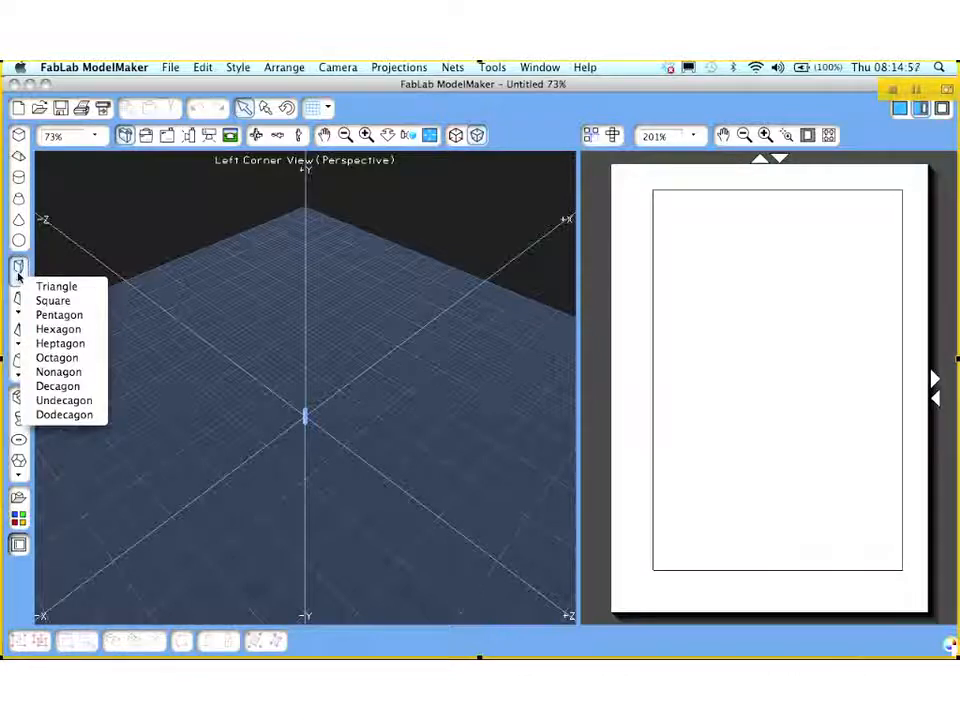
left_click(75, 271)
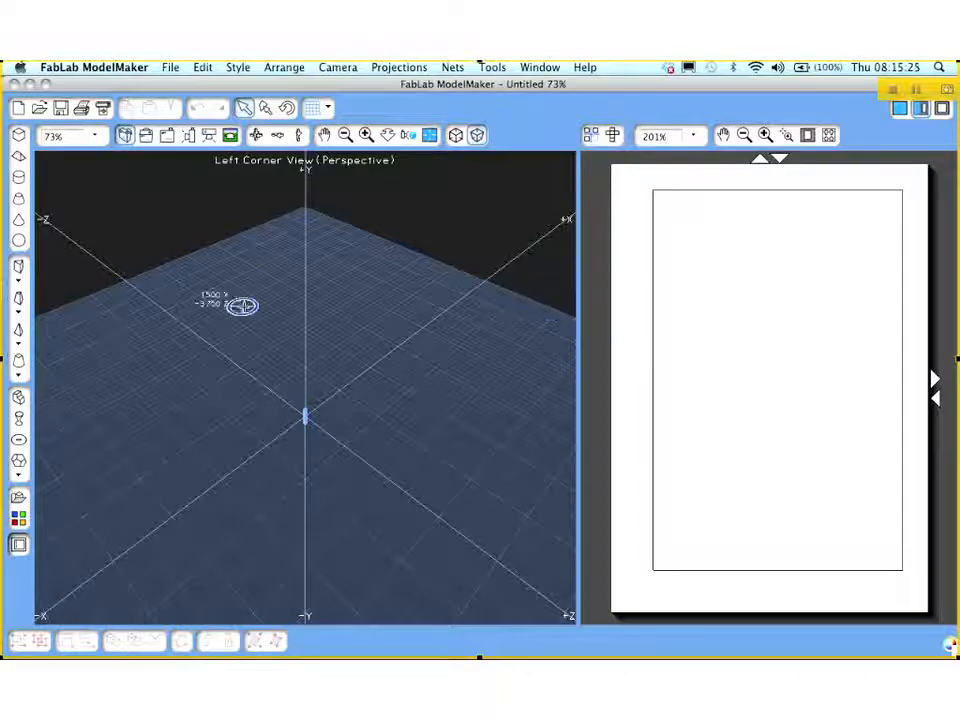
Draw a box about 1.625 in wide, 1.5 in deep and 1.5 in high near the origin, and move it over the vertical axis
left_click(18, 137)
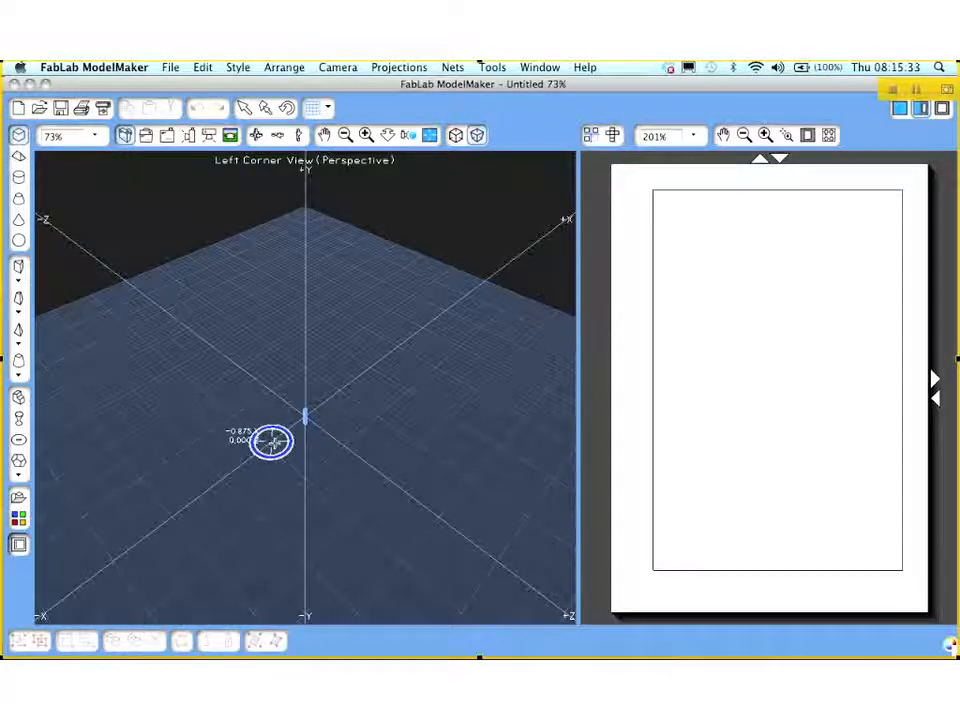
left_click_drag(273, 442, 282, 361)
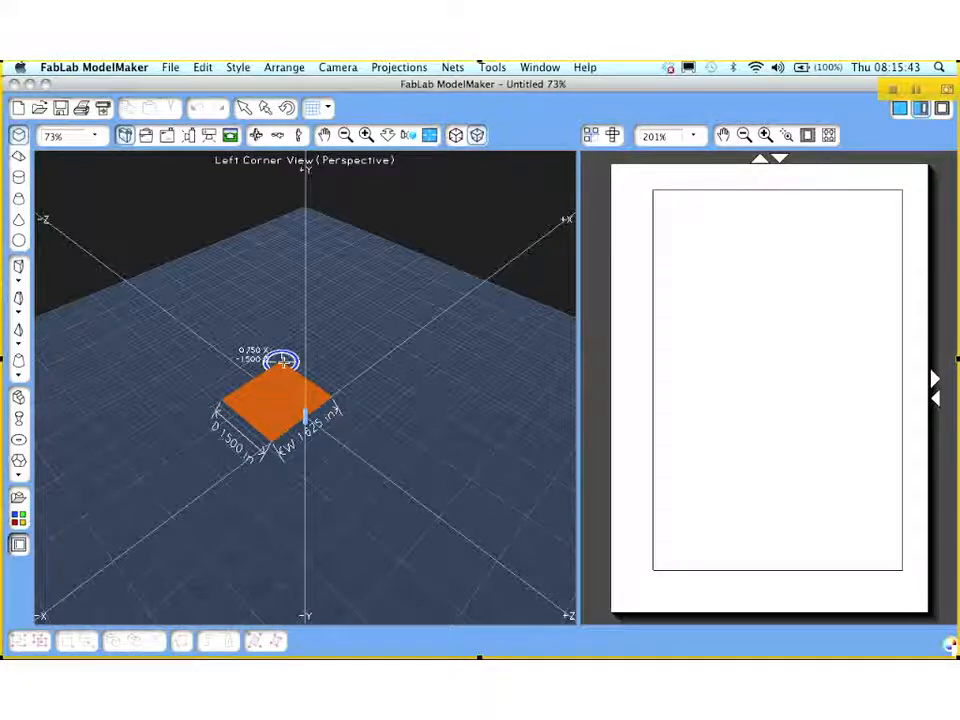
left_click(283, 361)
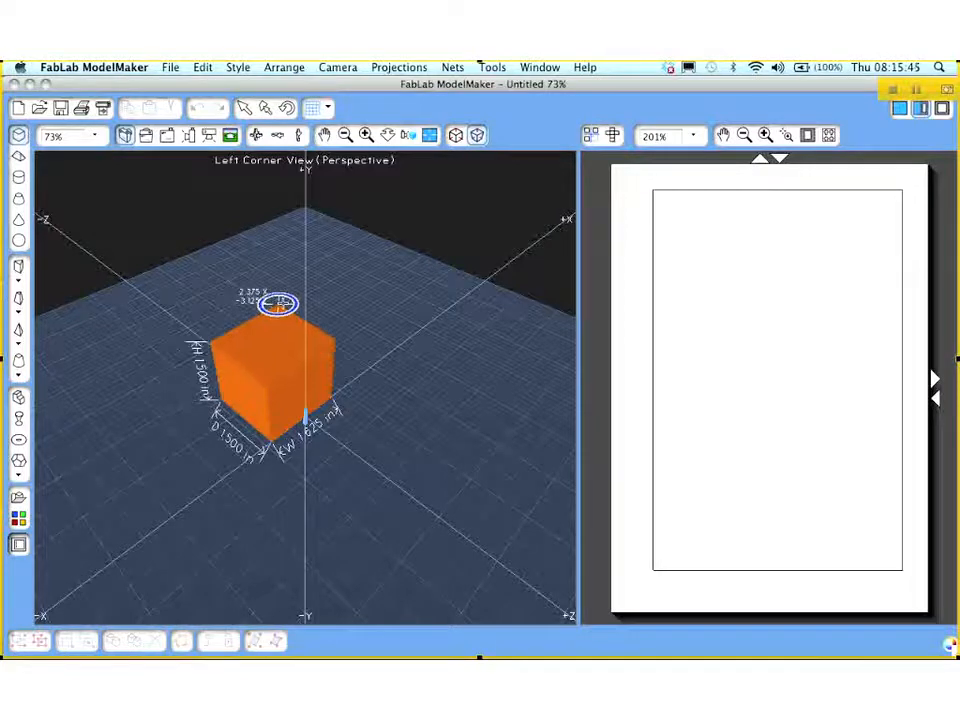
left_click(279, 304)
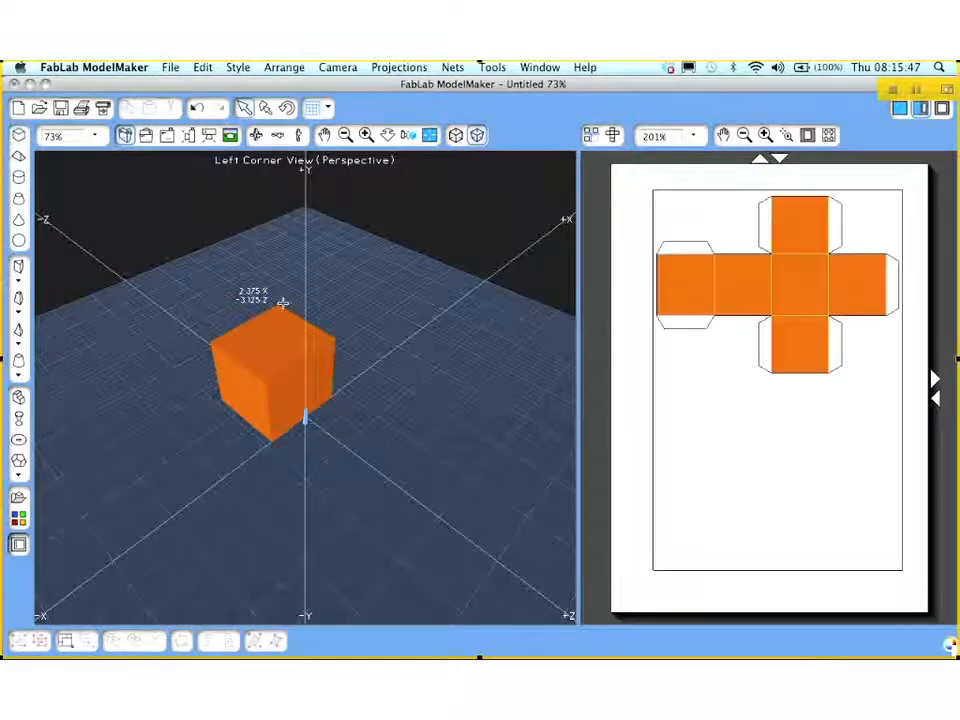
left_click_drag(279, 355, 306, 369)
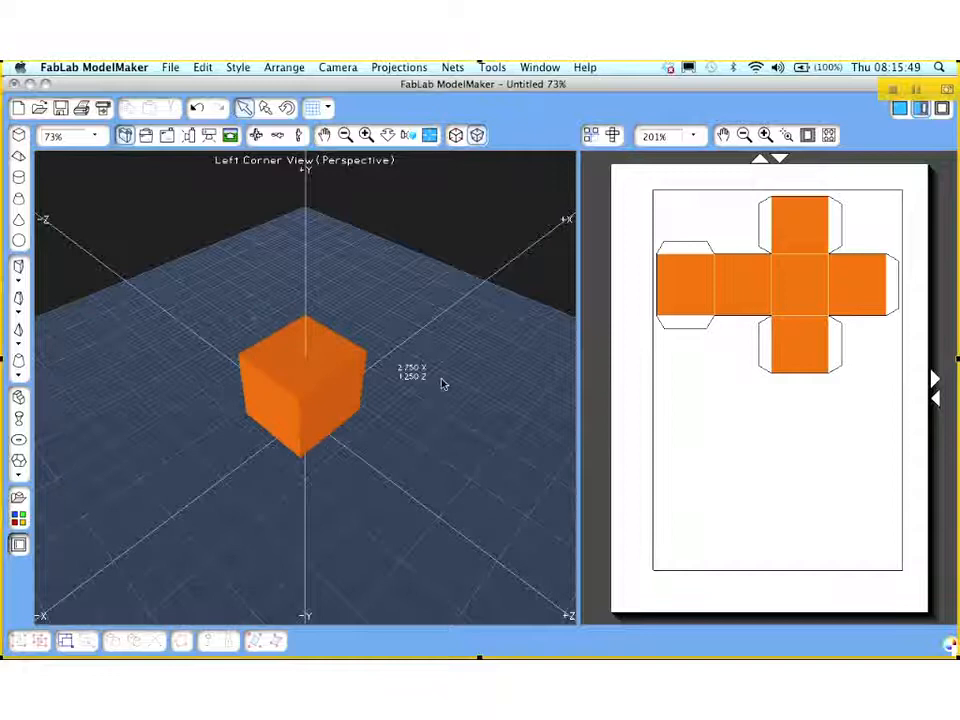
Shift the box's net lower on the page and enlarge the box to about 2.125 in wide, 1.962 in deep and 1.962 in high
left_click(783, 270)
left_click_drag(783, 271, 782, 325)
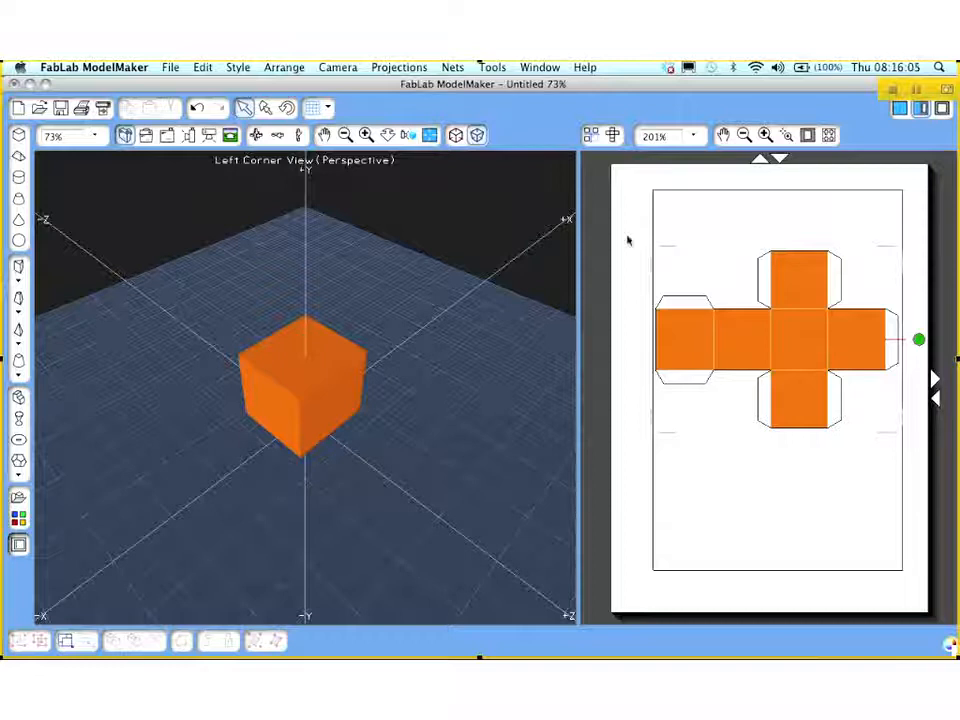
left_click(322, 370)
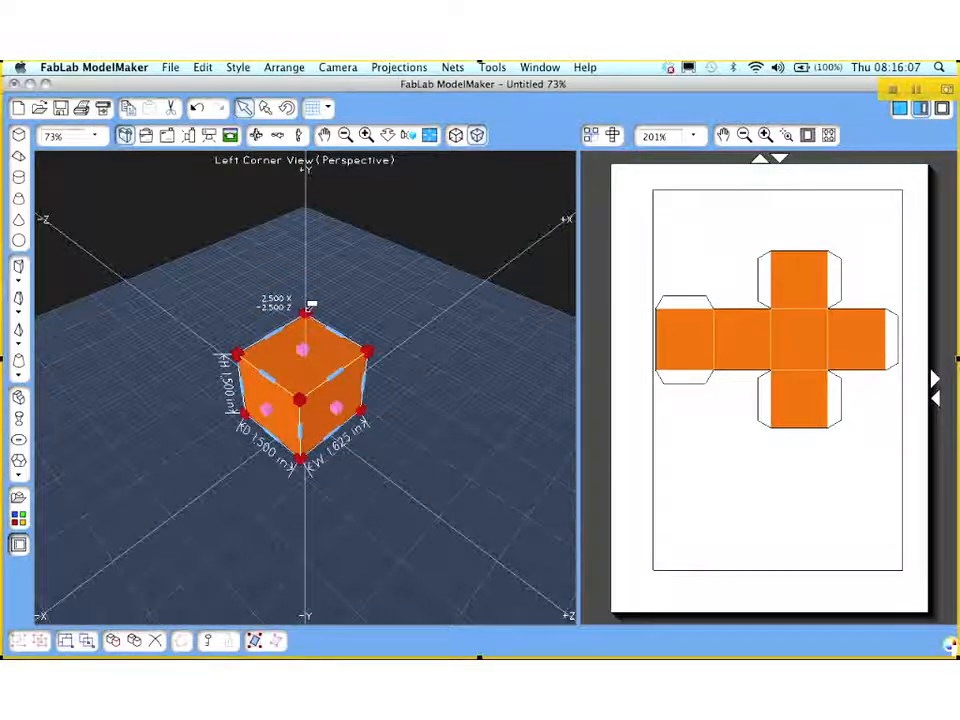
left_click_drag(310, 297, 310, 270)
Rotate the net about 90° counter-clockwise so its long side runs vertically, and centre it within the page margins
left_click_drag(808, 336, 748, 347)
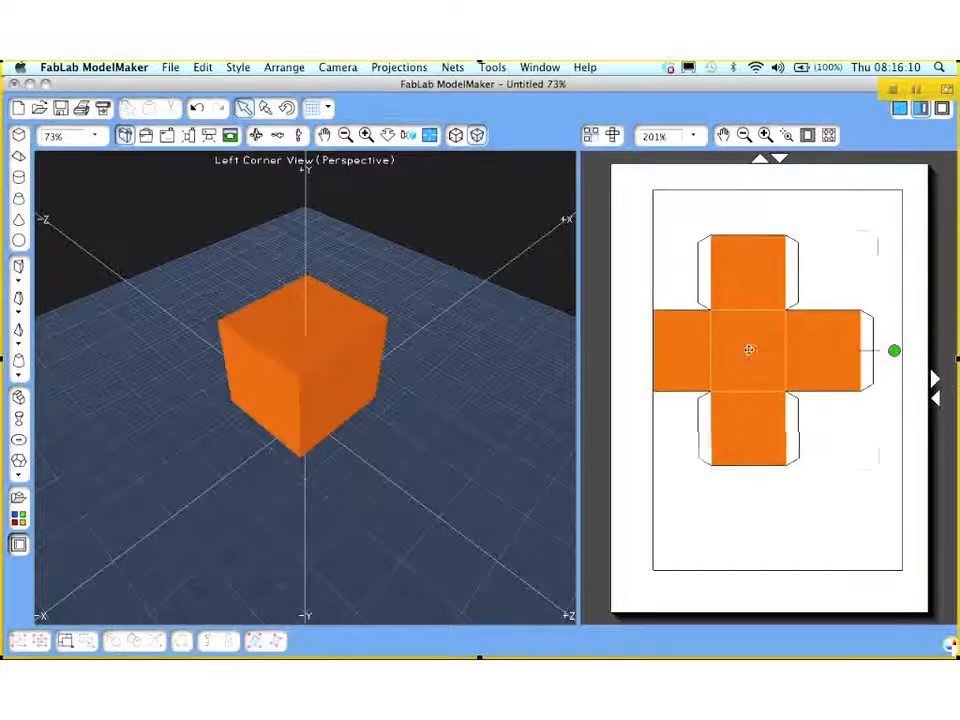
left_click_drag(894, 347, 714, 202)
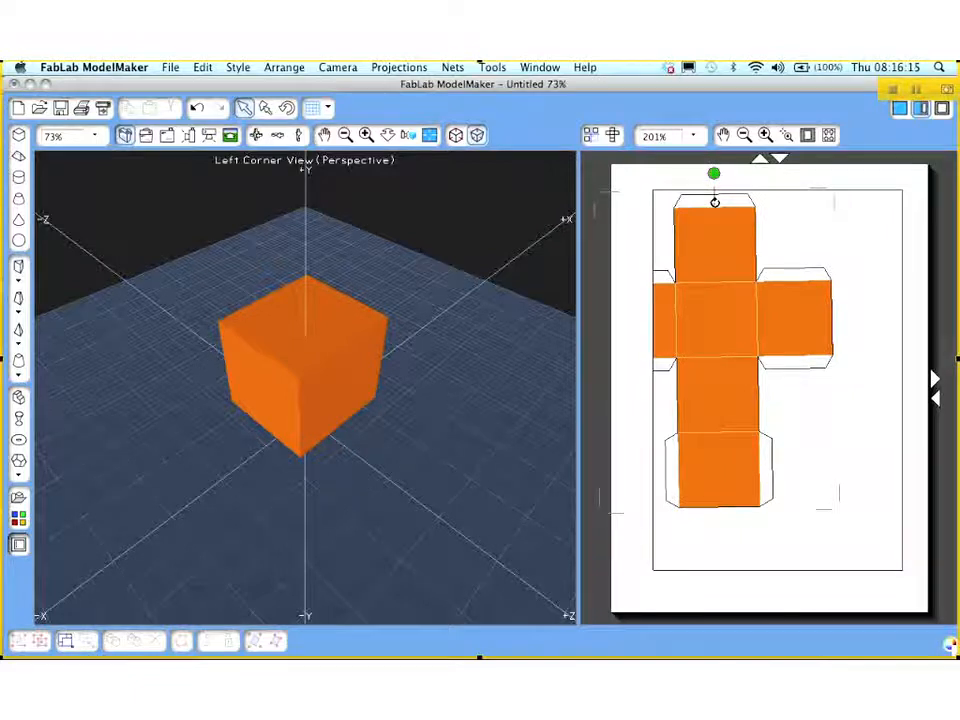
left_click_drag(714, 296, 774, 321)
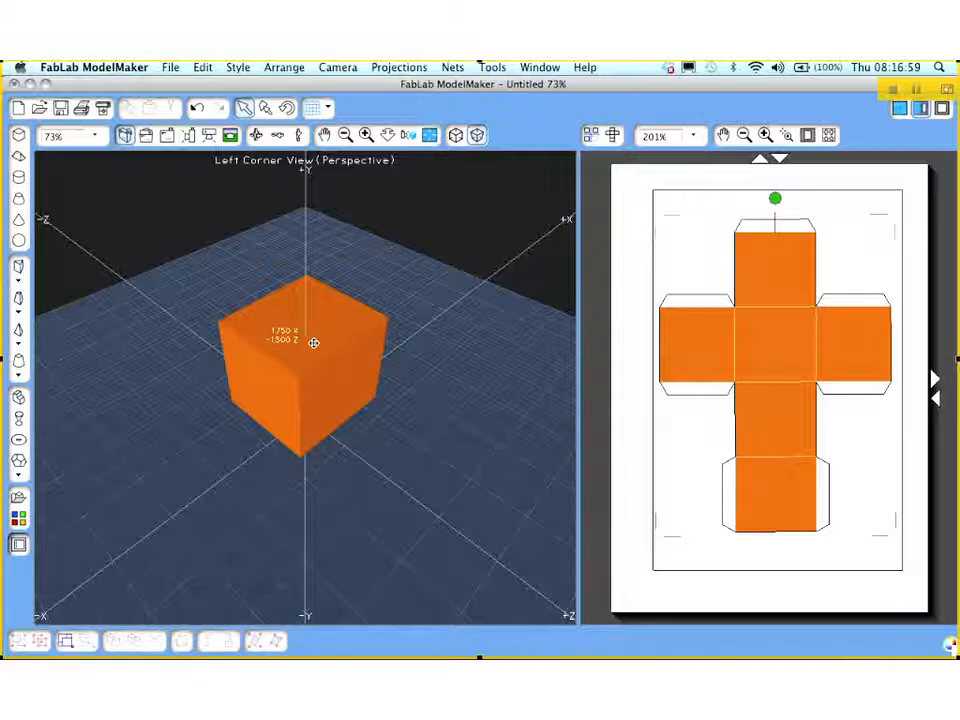
Move the box slightly forward on the grid and apply the borg_cube_2.jpg texture from the Borg category to it
left_click_drag(313, 334, 323, 354)
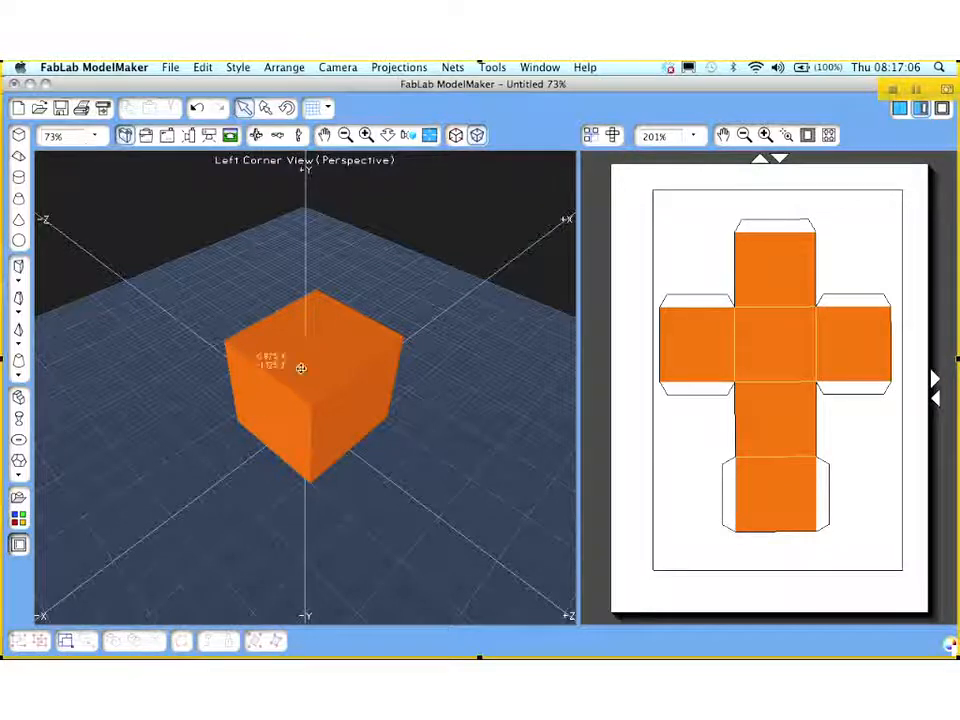
left_click(298, 362)
left_click(20, 519)
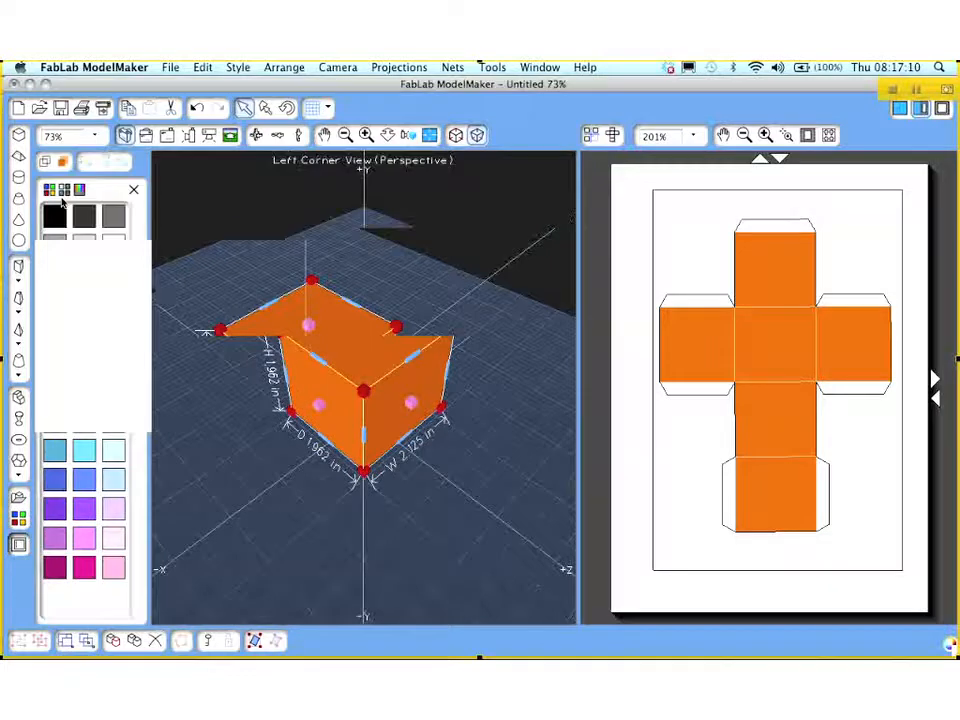
left_click(63, 192)
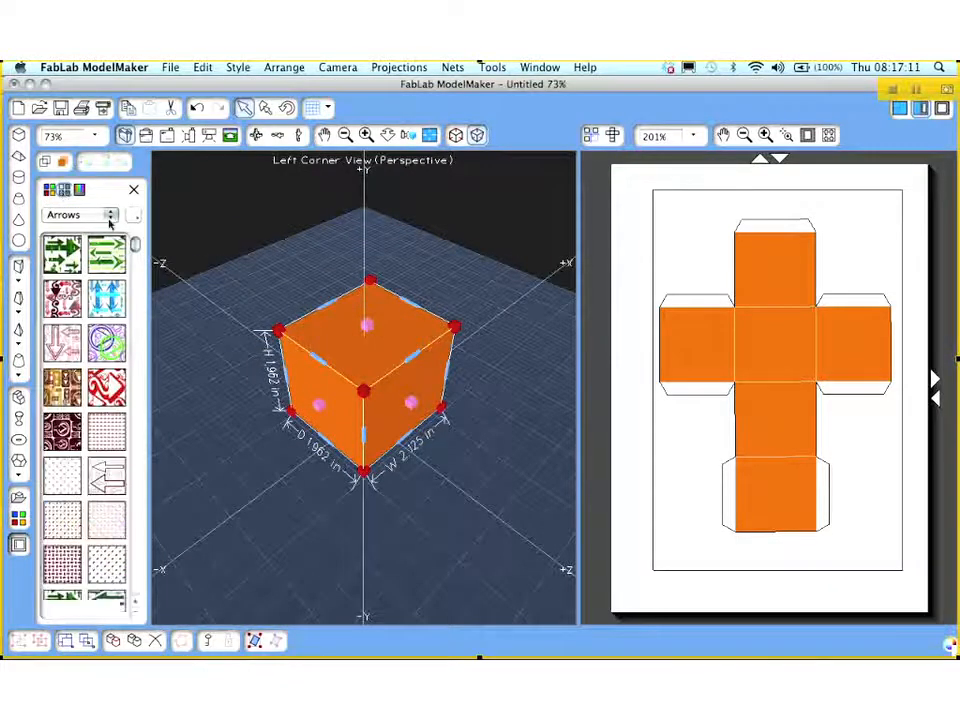
left_click(95, 214)
left_click(86, 229)
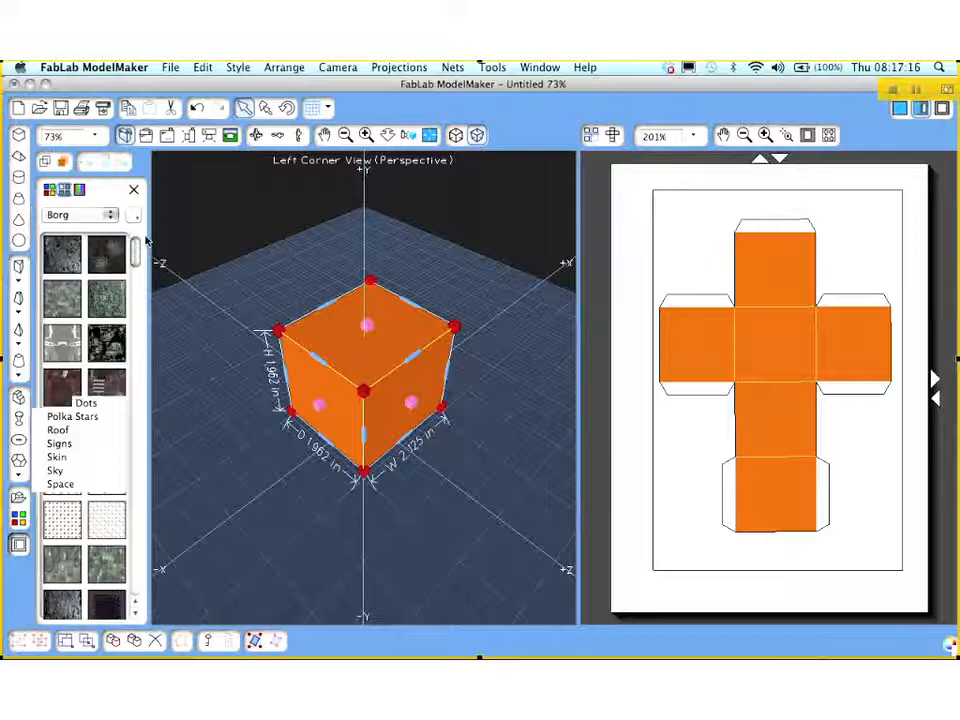
left_click(57, 300)
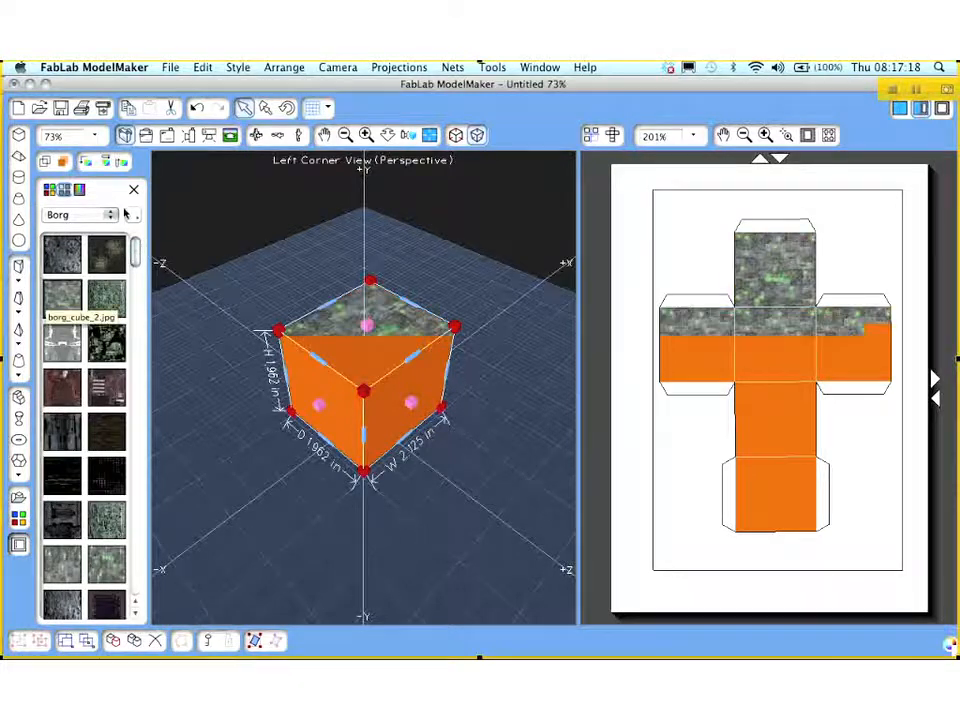
left_click(134, 191)
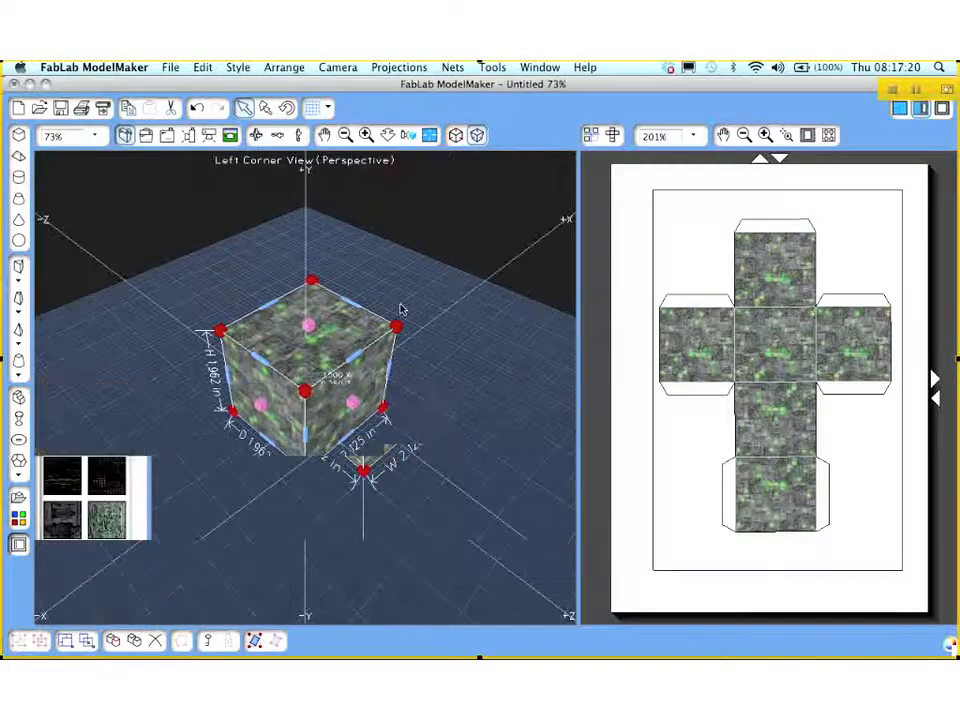
Enlarge the textured box to about 2.375 in wide, 2.192 in deep and 2.192 in high
left_click_drag(415, 308, 421, 306)
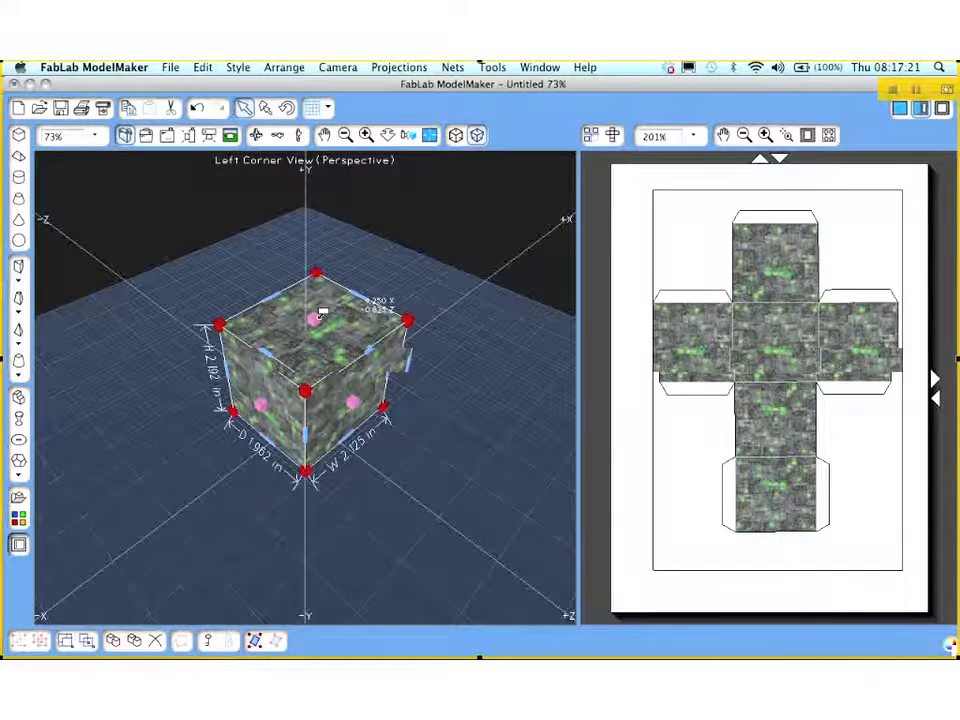
left_click(776, 341)
left_click(877, 174)
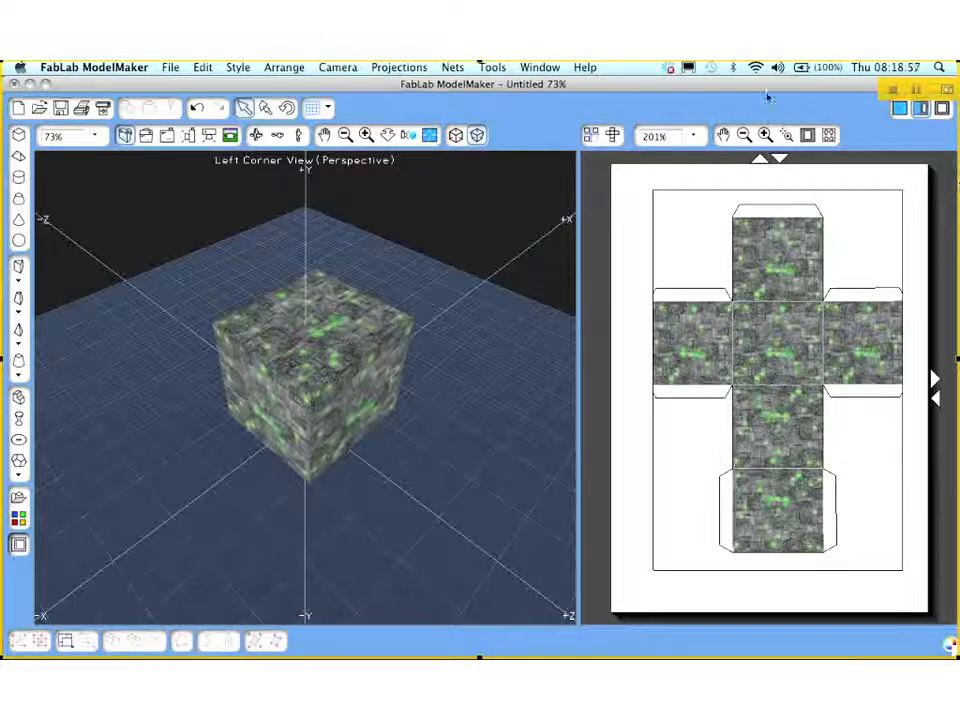
Select the box and load the Wood category of textures in the palette
left_click(277, 347)
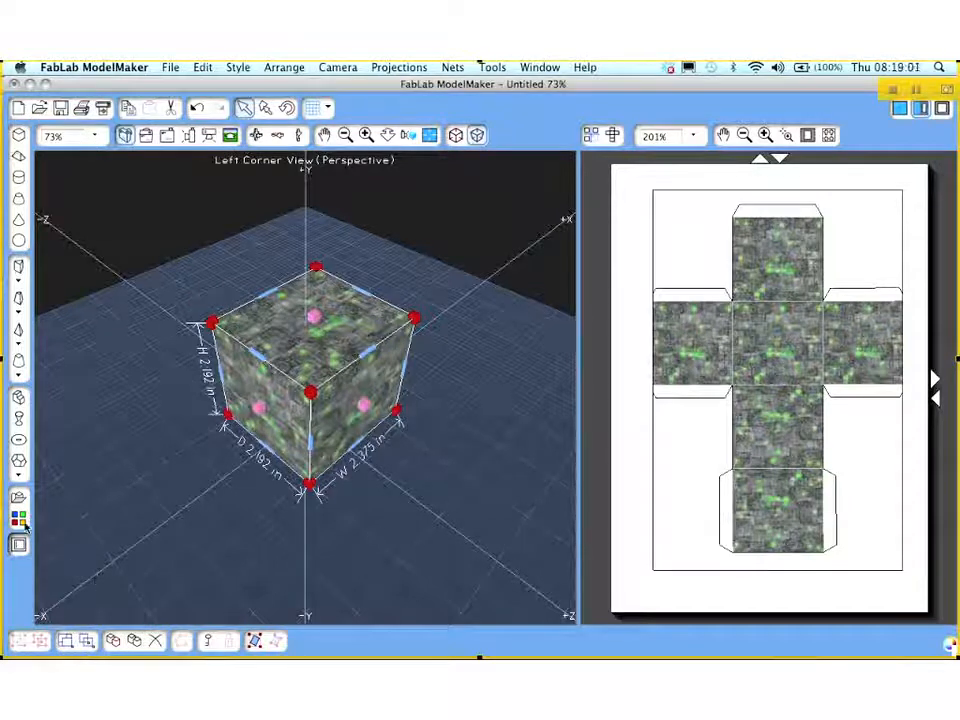
left_click(19, 519)
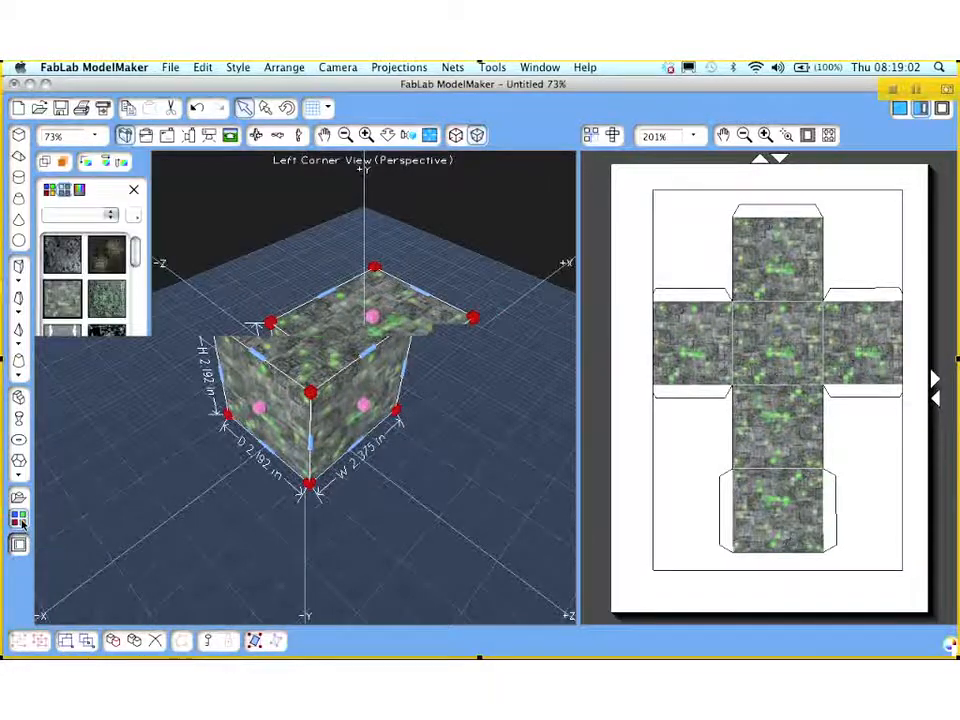
left_click(110, 219)
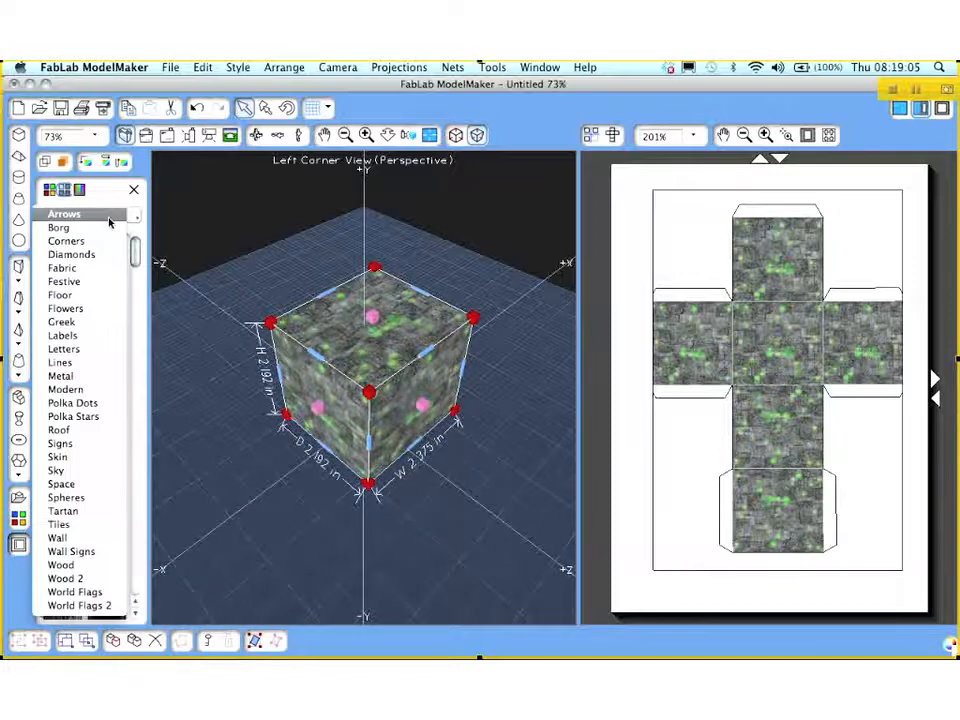
left_click(140, 268)
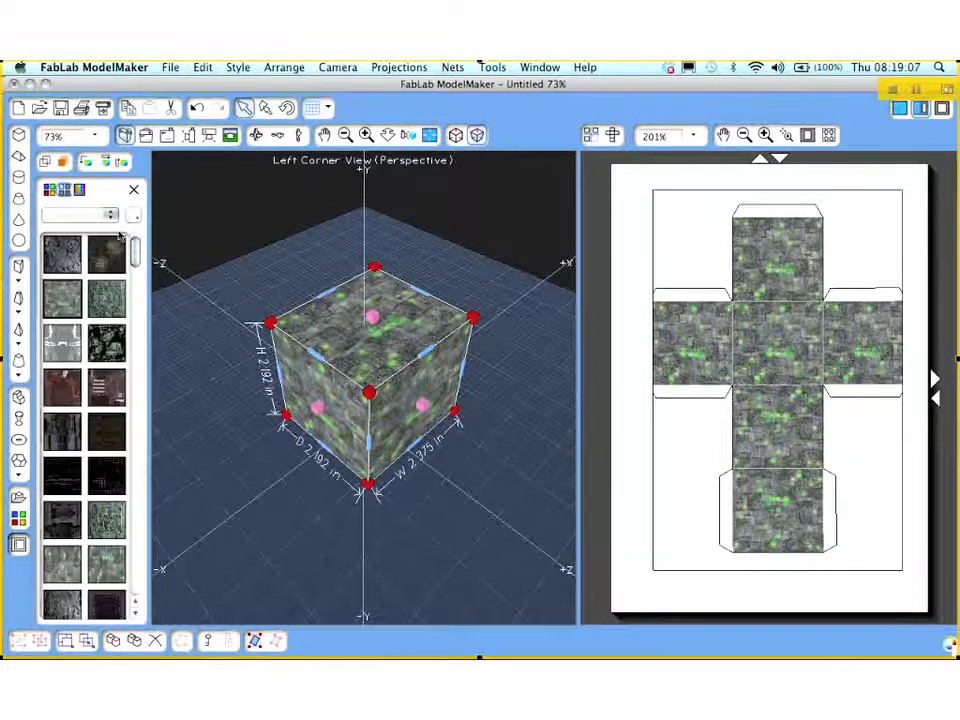
left_click(111, 216)
left_click(134, 260)
left_click(113, 219)
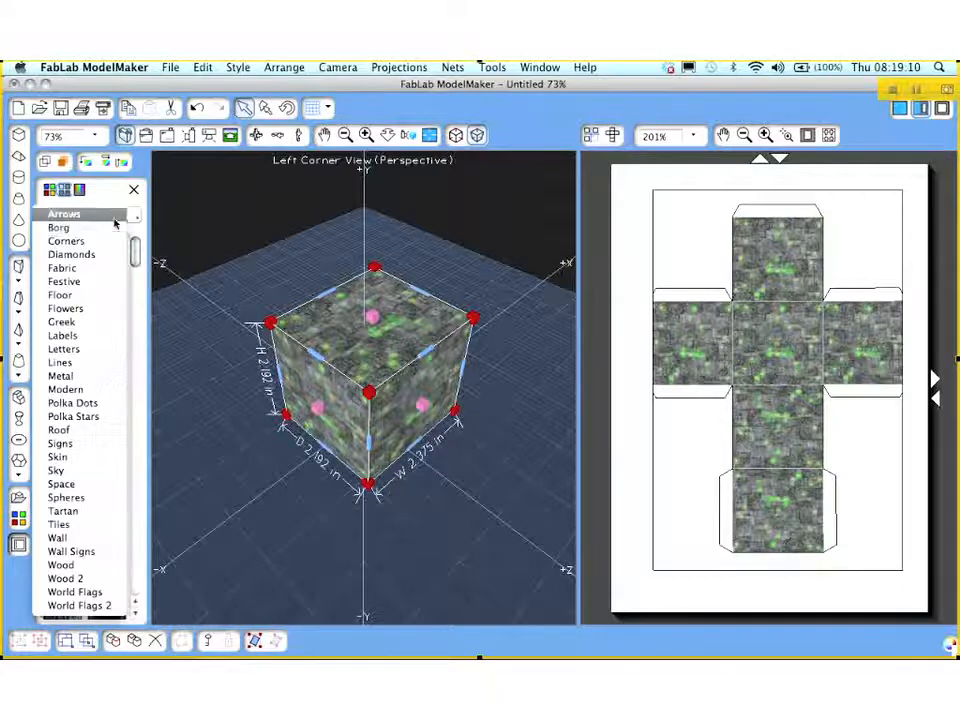
left_click(53, 566)
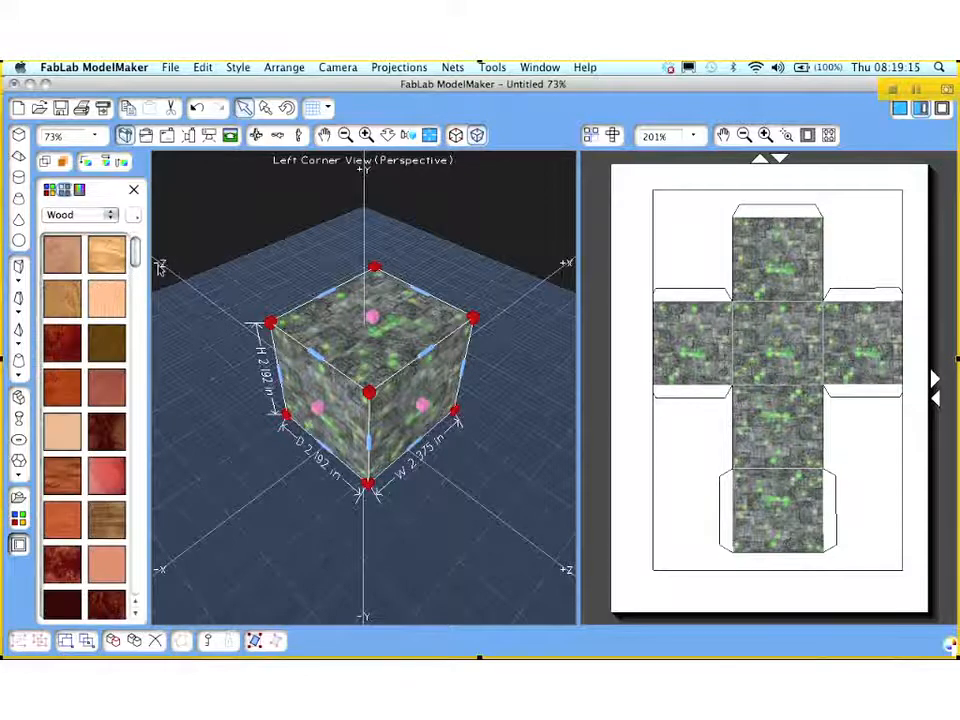
mouse_move(135, 261)
left_mouse_down()
mouse_move(136, 582)
mouse_move(132, 248)
left_mouse_up()
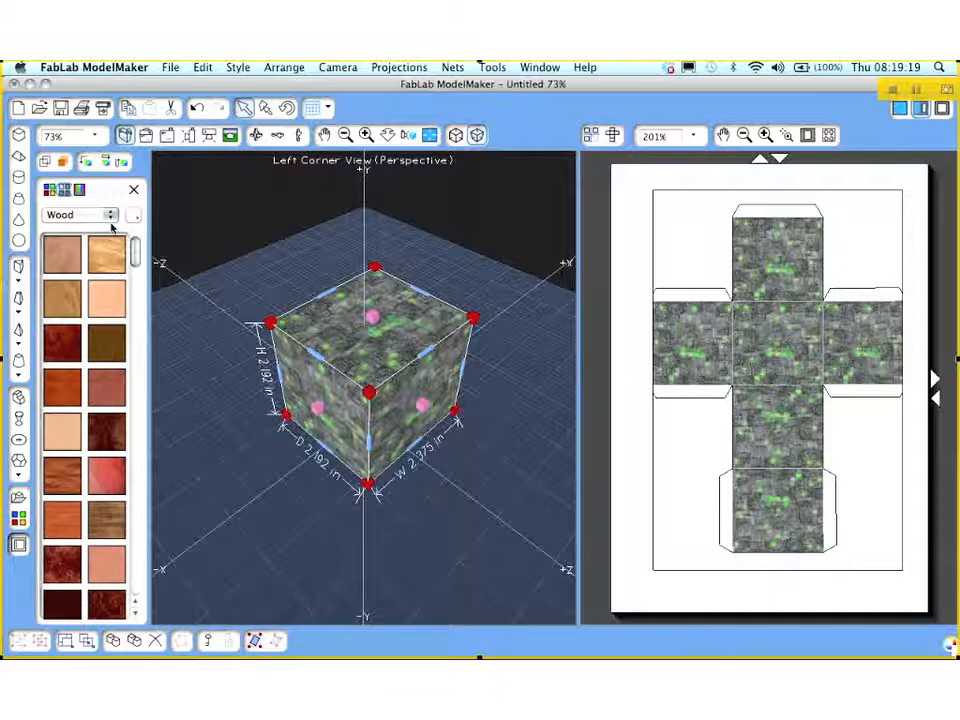
Apply the light horizontal-plank texture from the Wood 2 category to the whole box and close the palette
left_click(110, 216)
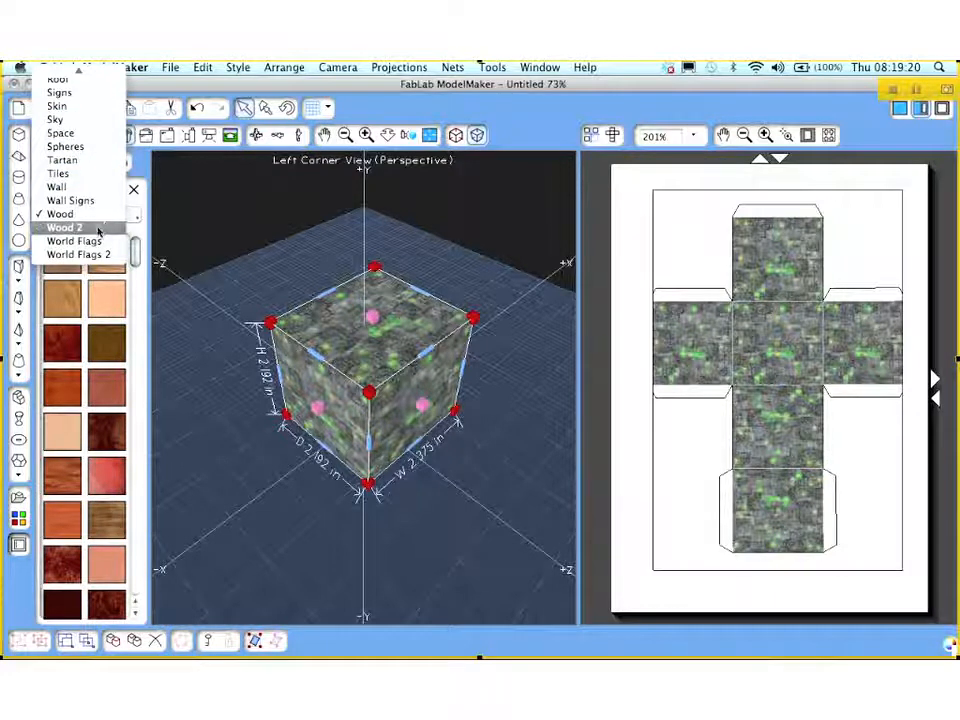
left_click(97, 229)
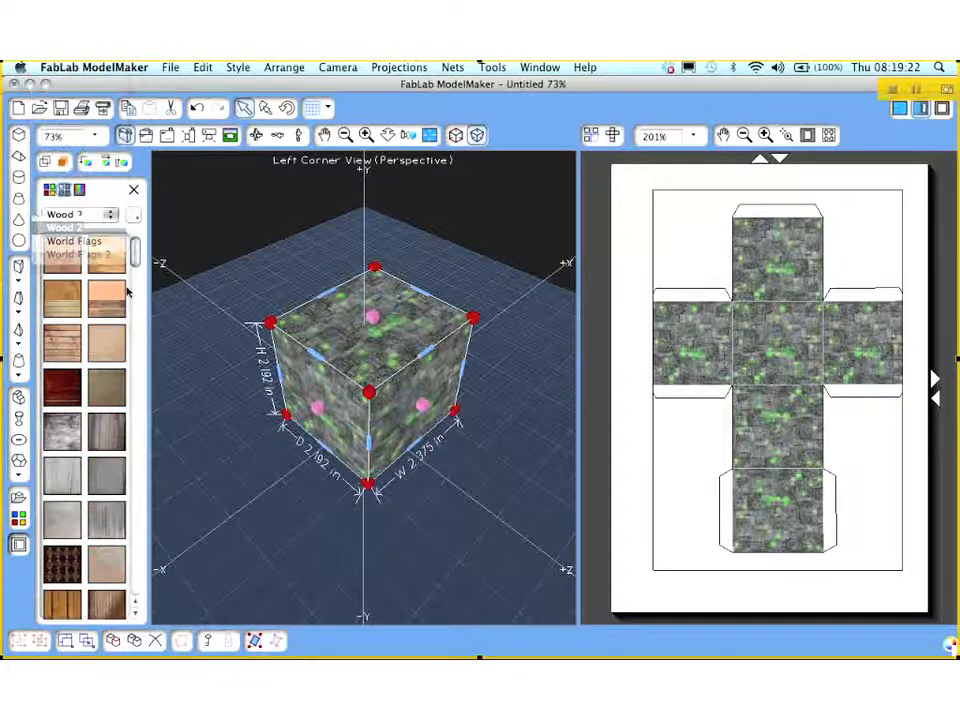
left_click(61, 298)
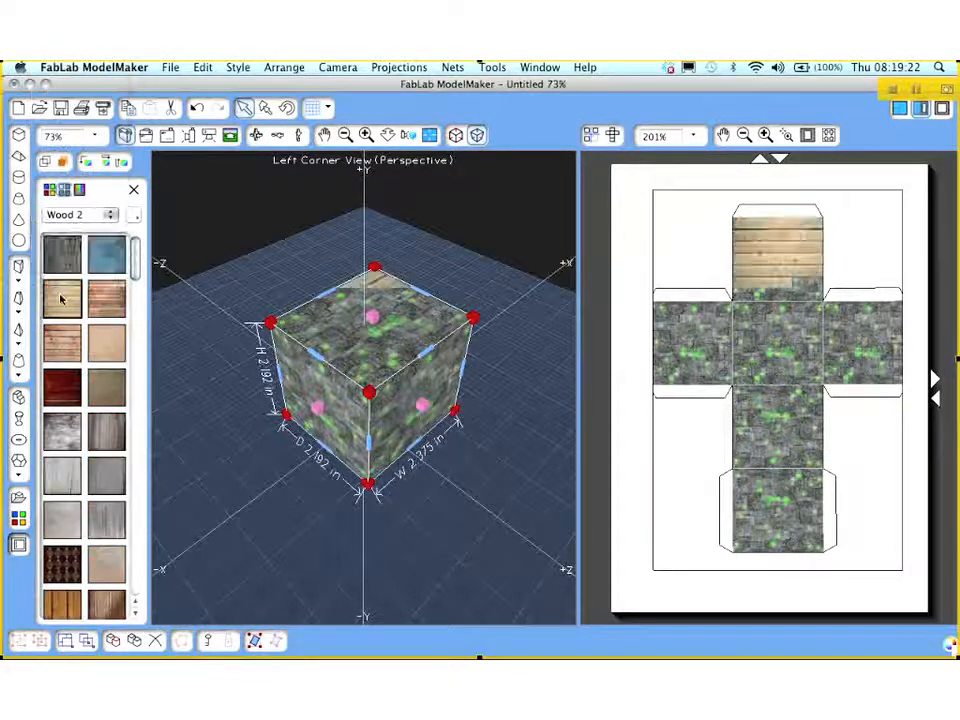
left_click(134, 192)
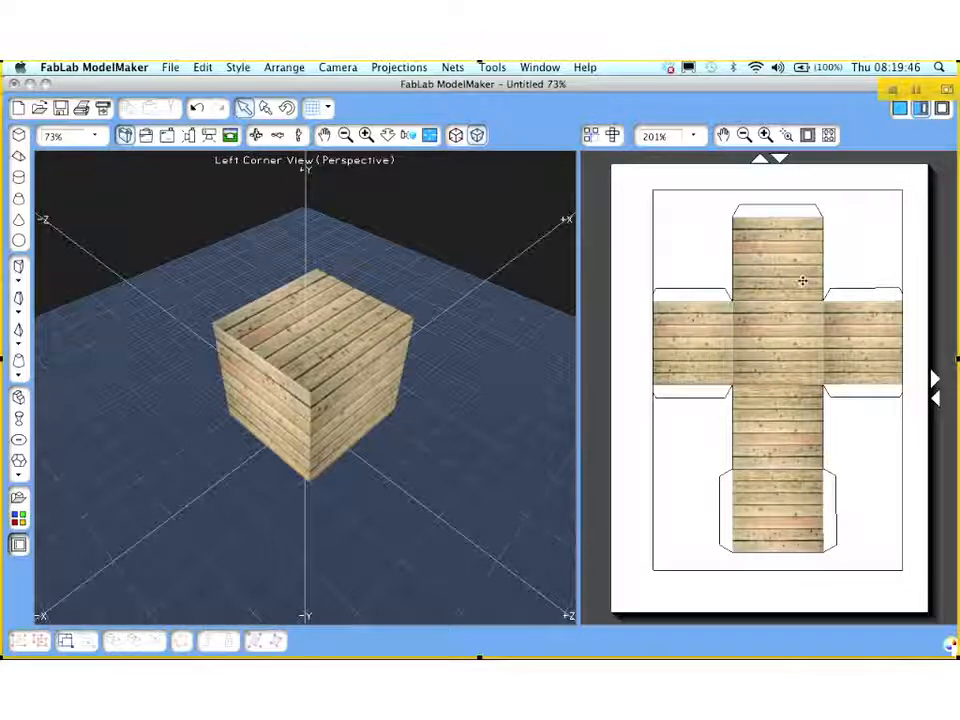
Resize the plank-textured box to about 3.125 in wide and 1.875 in deep
left_click(362, 309)
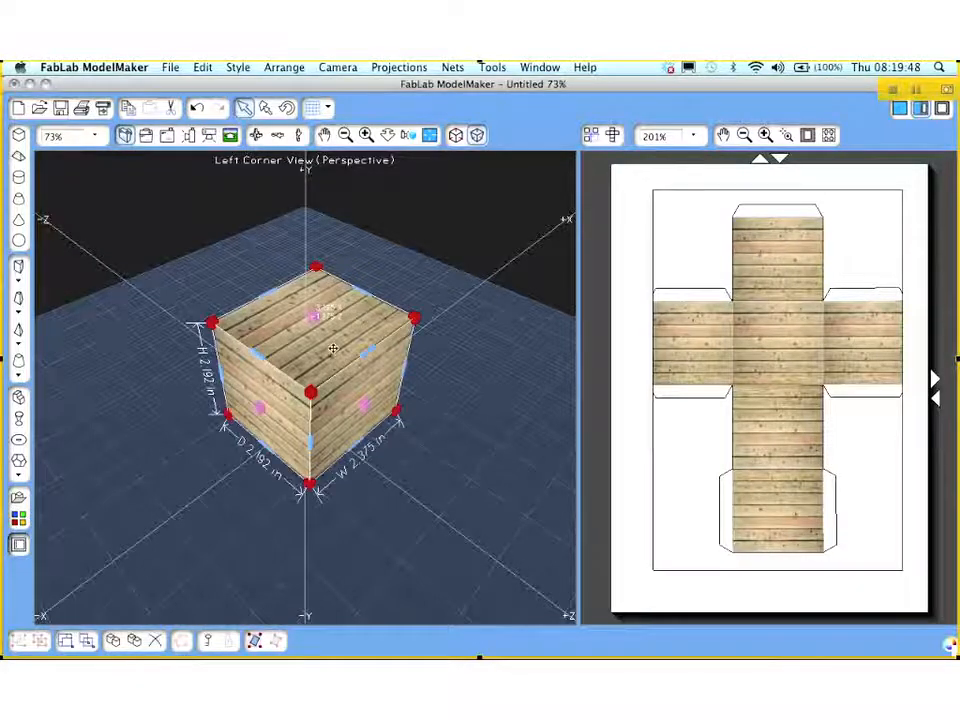
left_click_drag(260, 402, 238, 371)
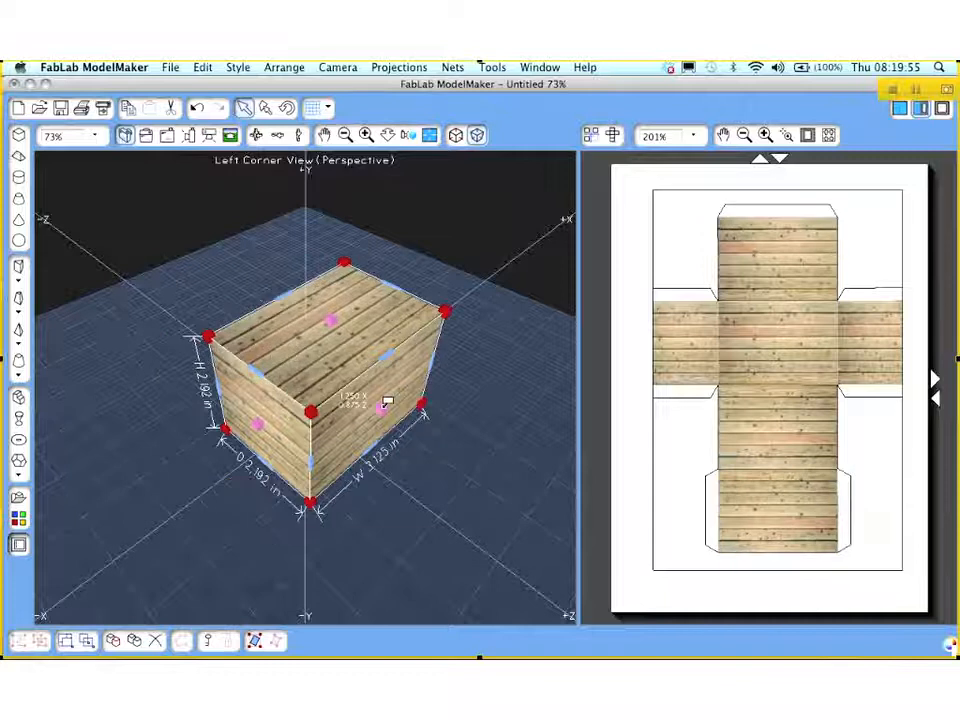
left_click_drag(385, 404, 334, 383)
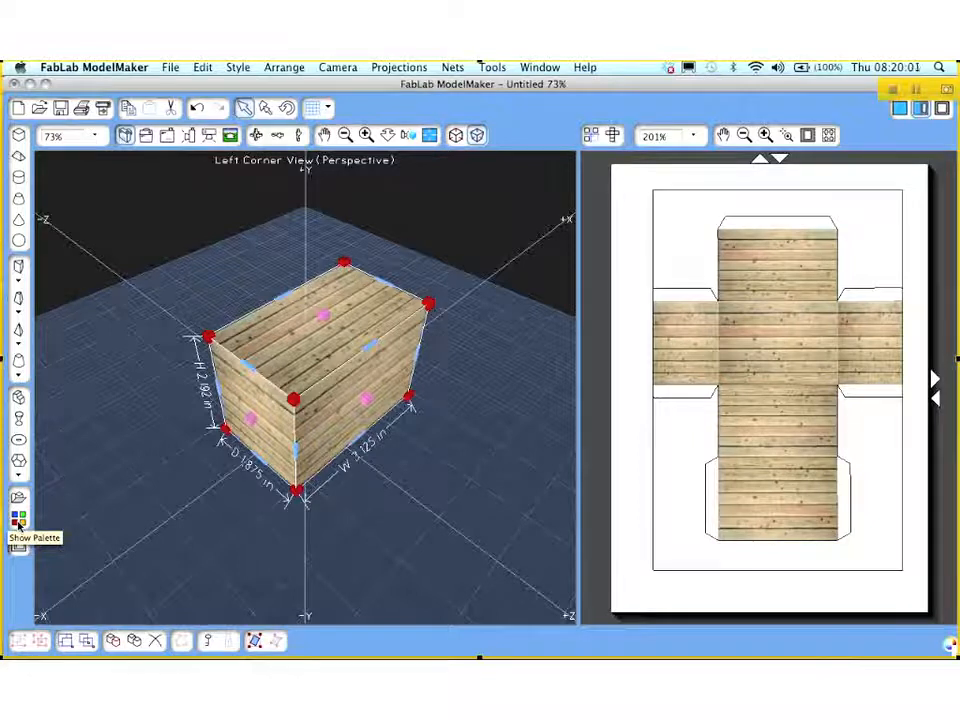
Apply the burloak.jpg texture from the Wood category to the whole box and deselect it
left_click(18, 520)
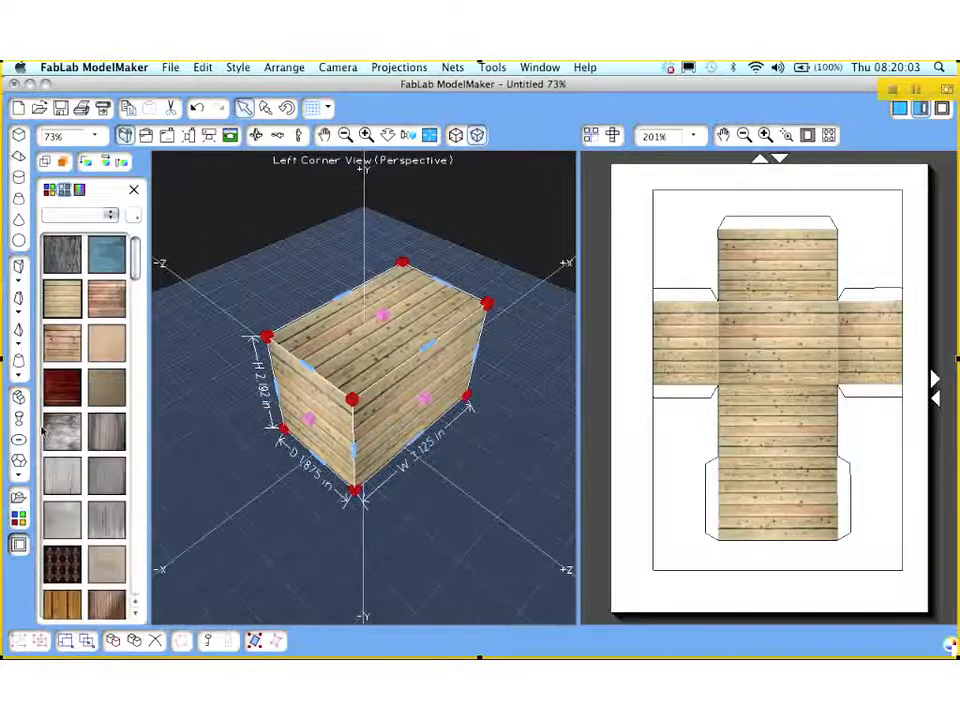
left_click(111, 214)
left_click(63, 566)
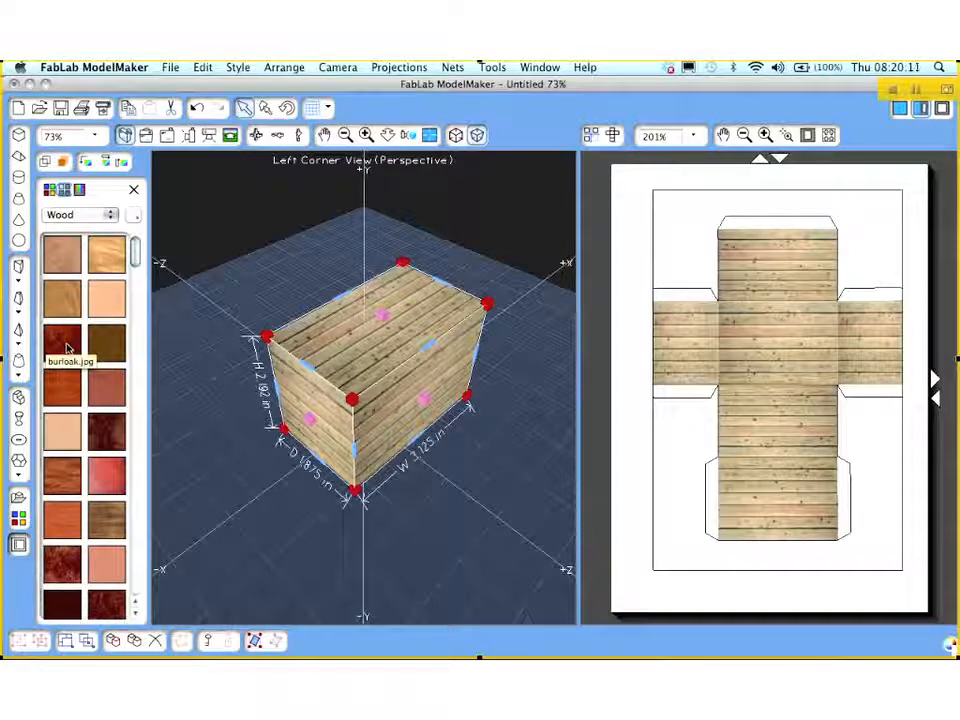
left_click(67, 347)
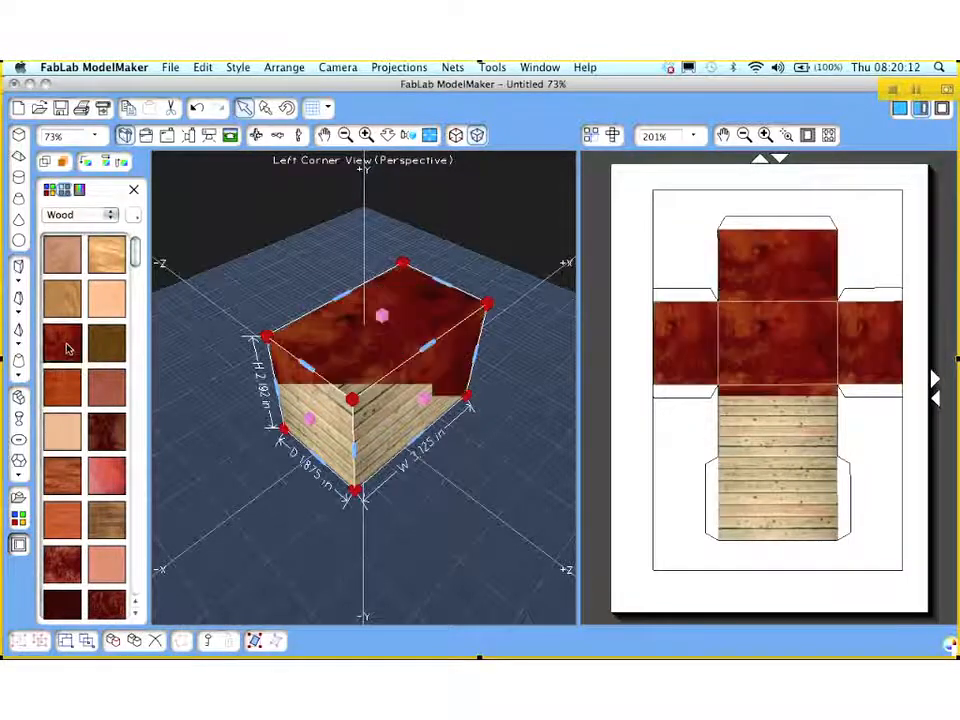
left_click(198, 236)
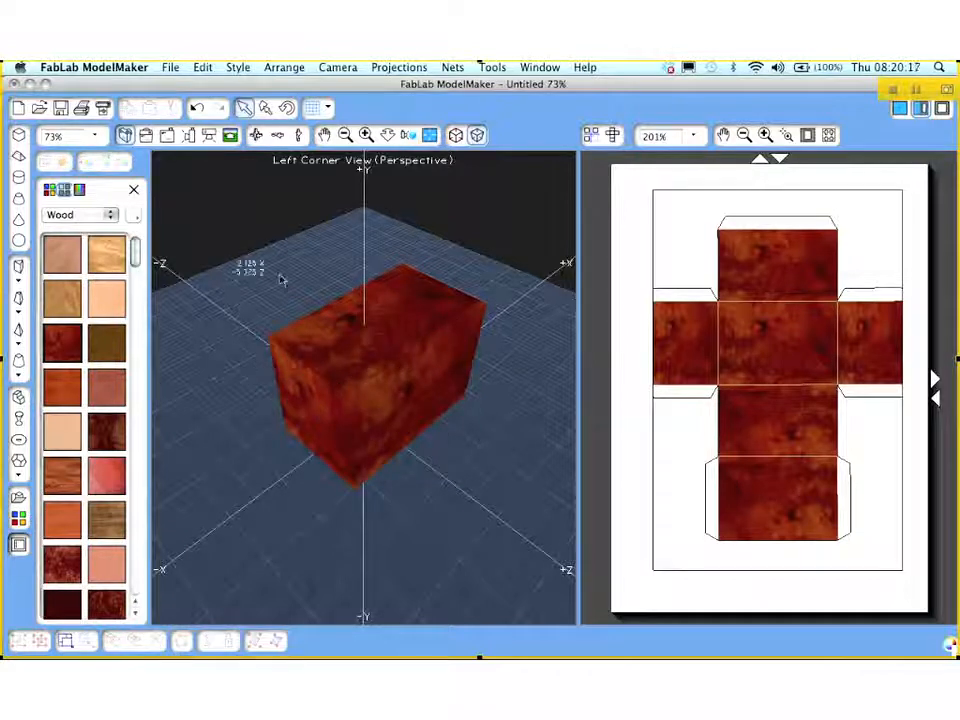
Apply the dark red chest-of-drawers texture from the Wood 2 category to the box's wide front face only, then return to whole-object selection
left_click(265, 109)
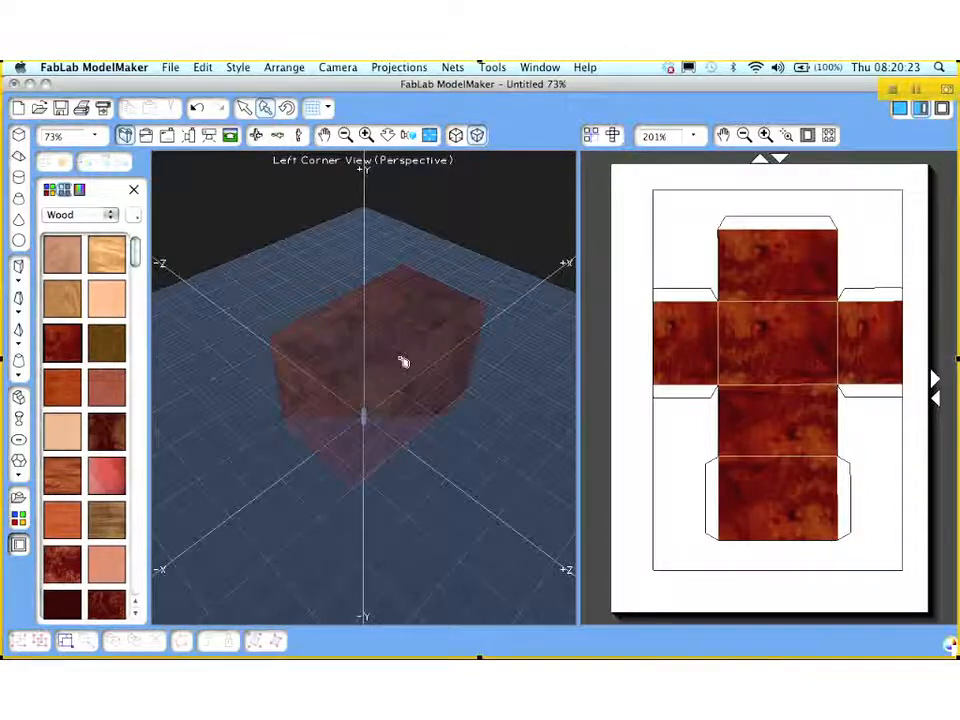
left_click(410, 403)
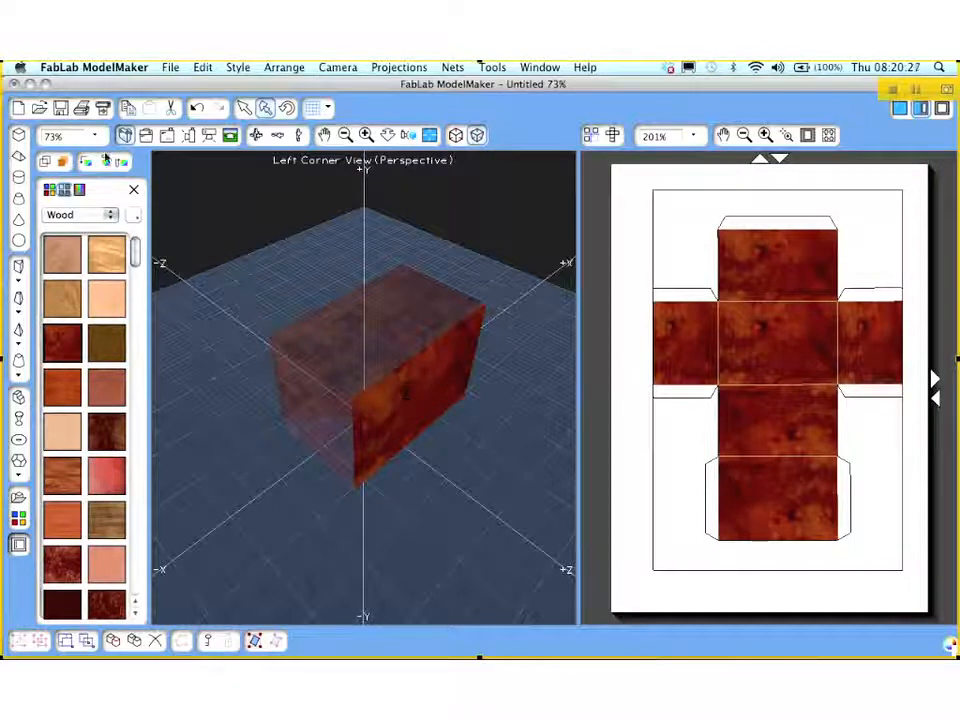
left_click(111, 215)
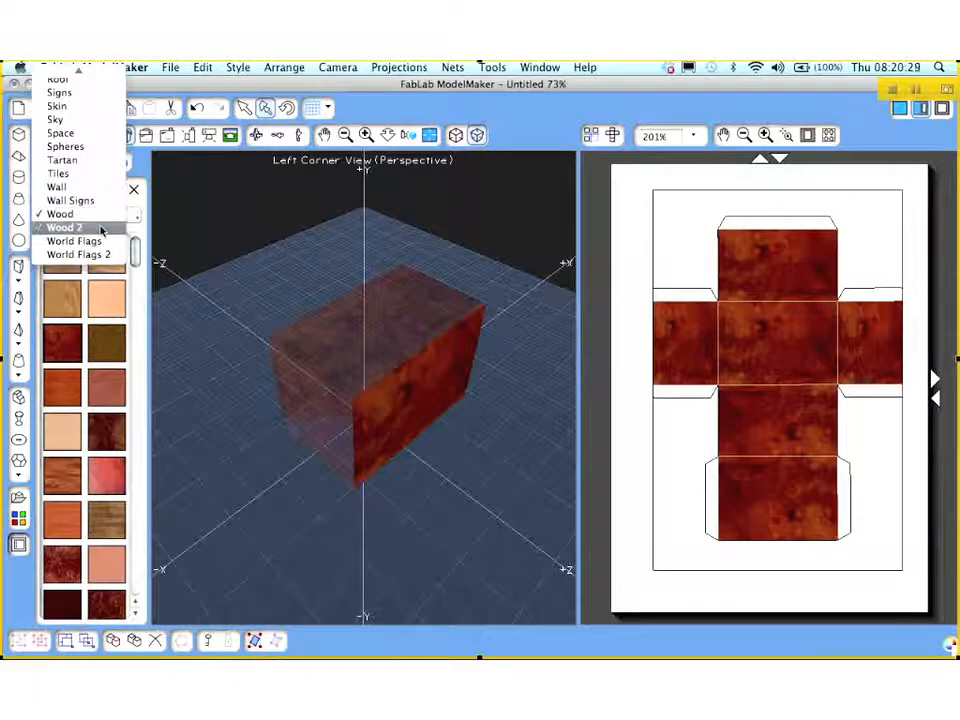
left_click(100, 227)
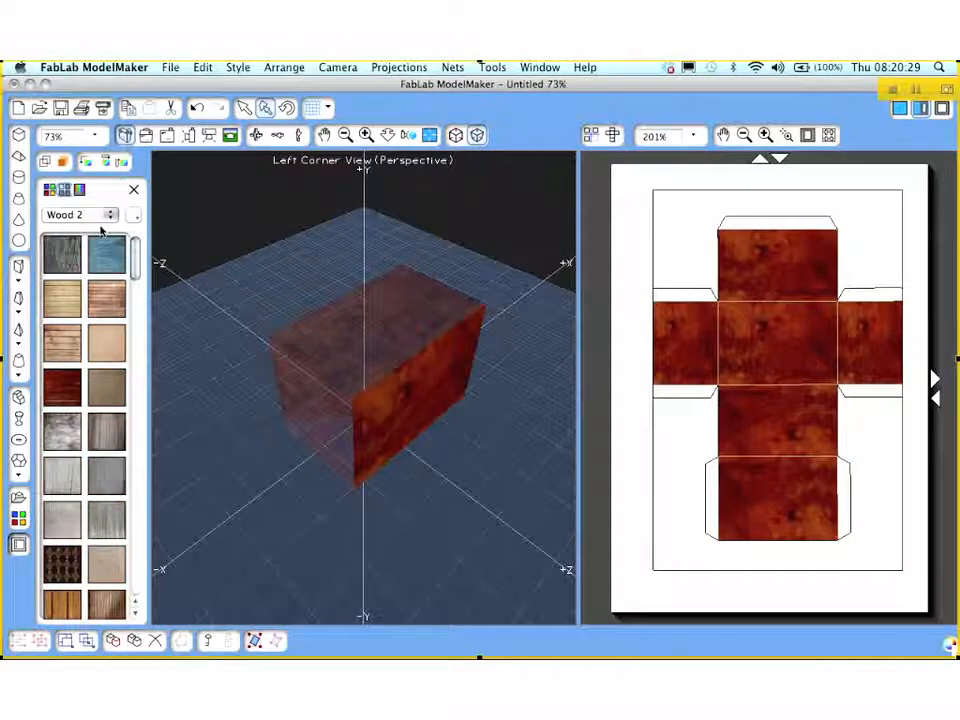
left_click(63, 388)
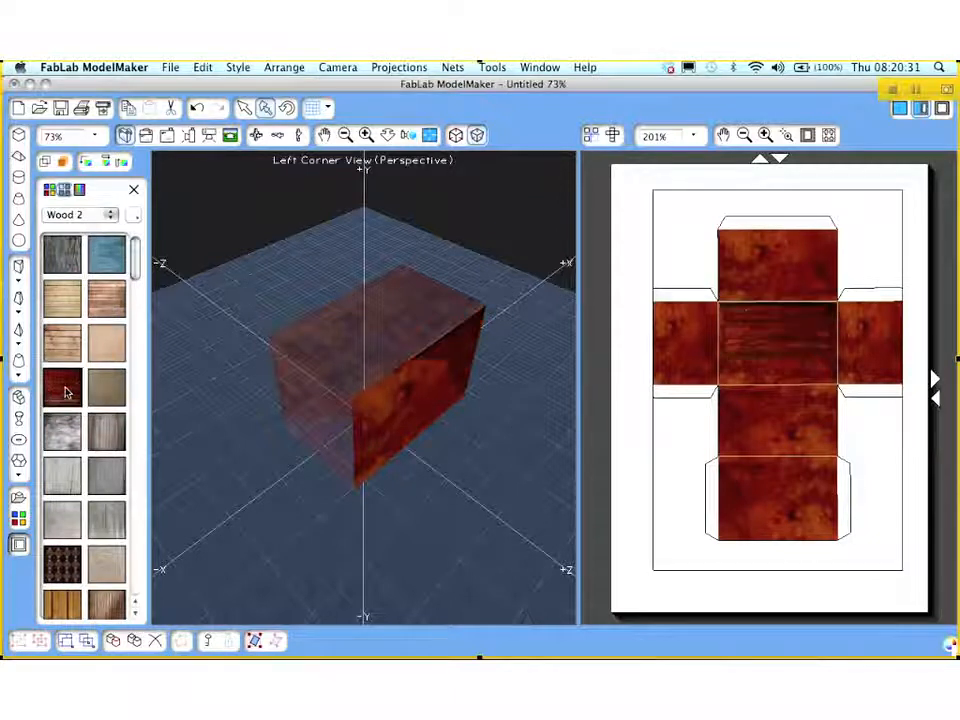
left_click(133, 192)
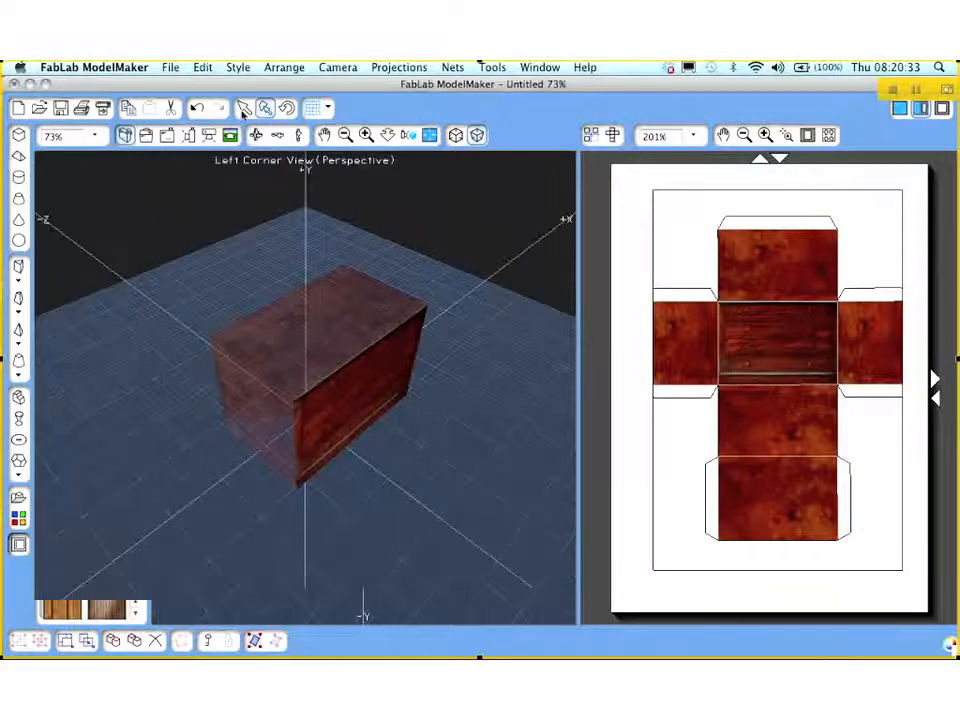
left_click(243, 111)
left_click(400, 251)
Delete the chest-of-drawers box from the model
left_click(411, 137)
mouse_move(377, 357)
left_mouse_down()
mouse_move(450, 210)
mouse_move(362, 285)
mouse_move(342, 265)
mouse_move(321, 277)
mouse_move(350, 276)
left_mouse_up()
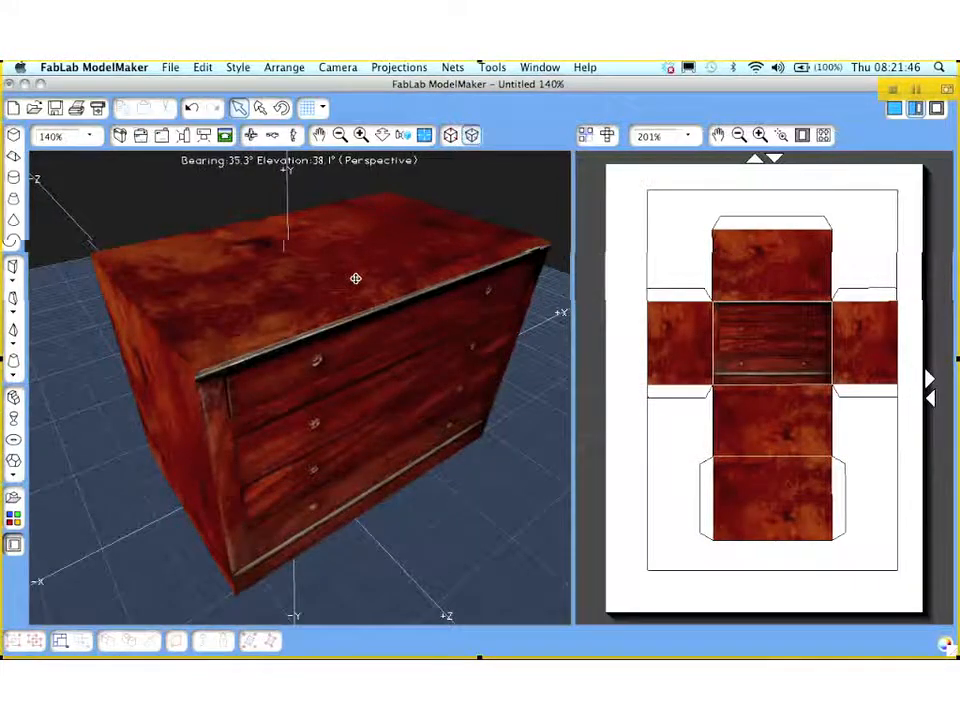
left_click(355, 278)
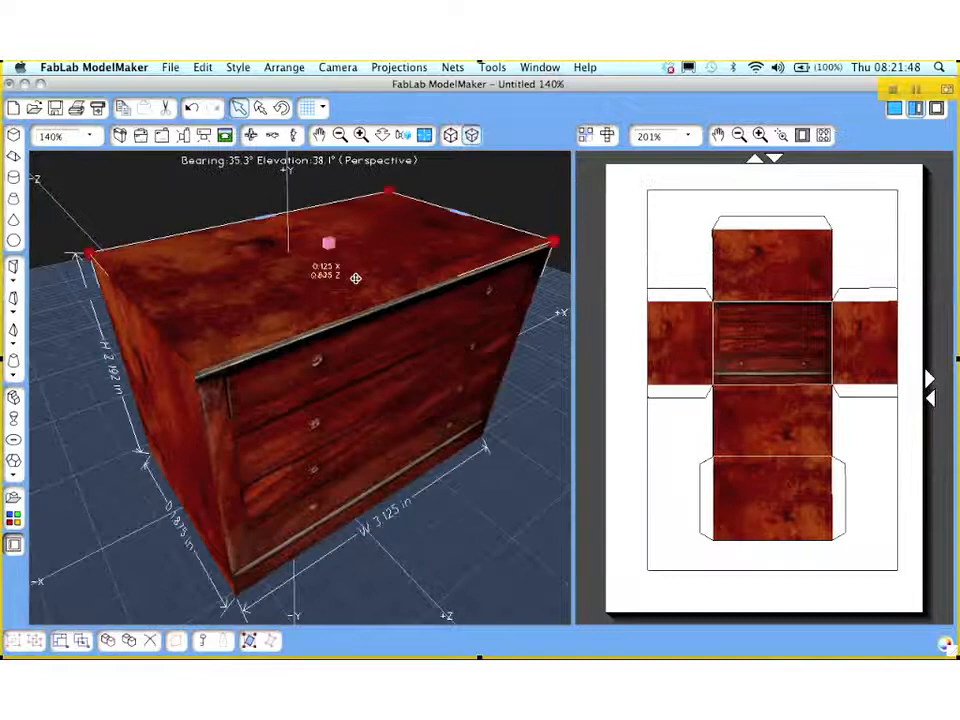
left_click(150, 641)
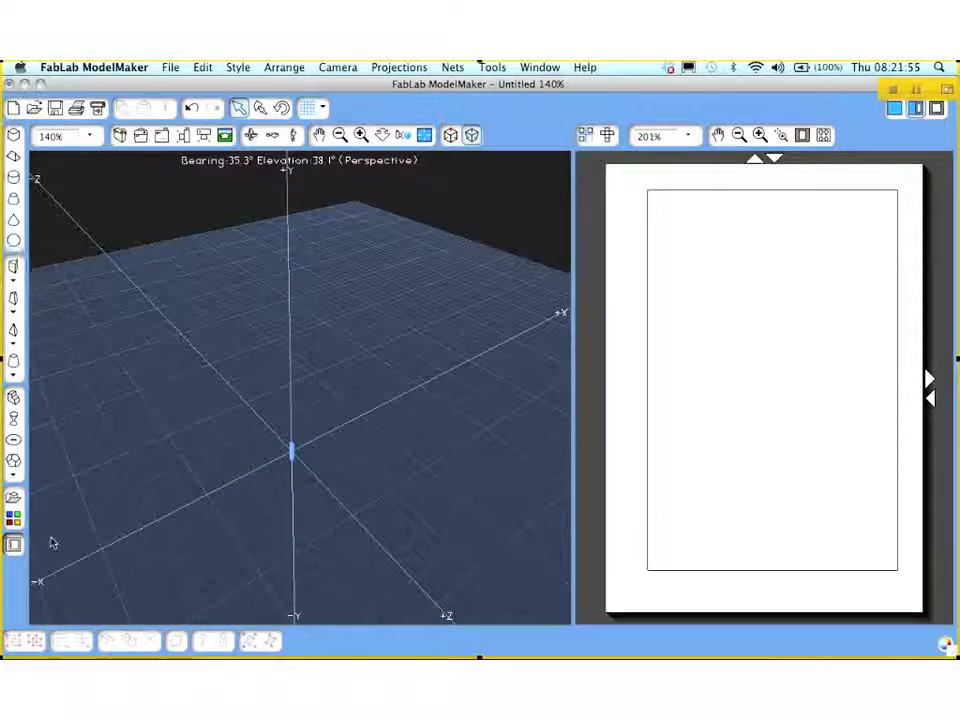
Create a sphere of radius 0.500 in at X 0.000, Y 0.500, Z 0.000 with the Create Shape Assistant and deselect it
left_click(13, 545)
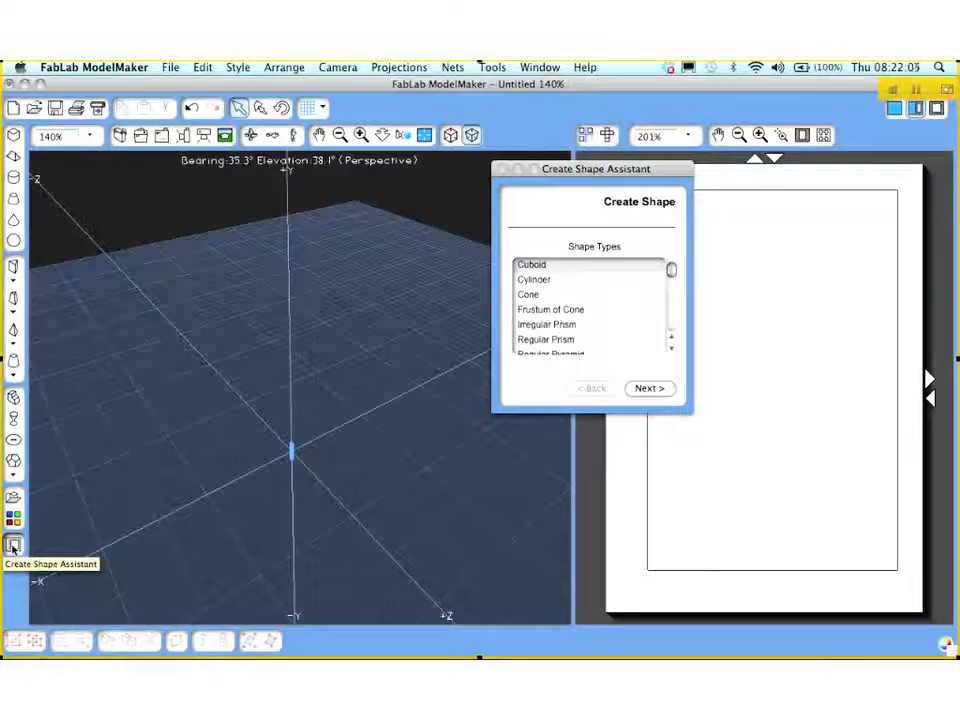
left_click(673, 352)
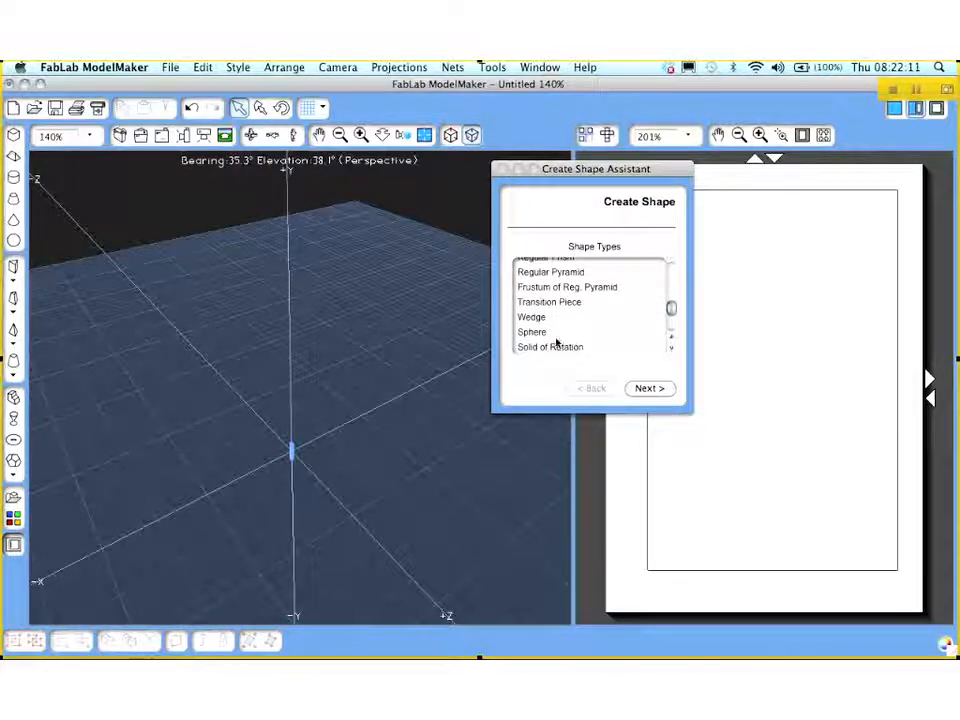
left_click(534, 332)
left_click(648, 390)
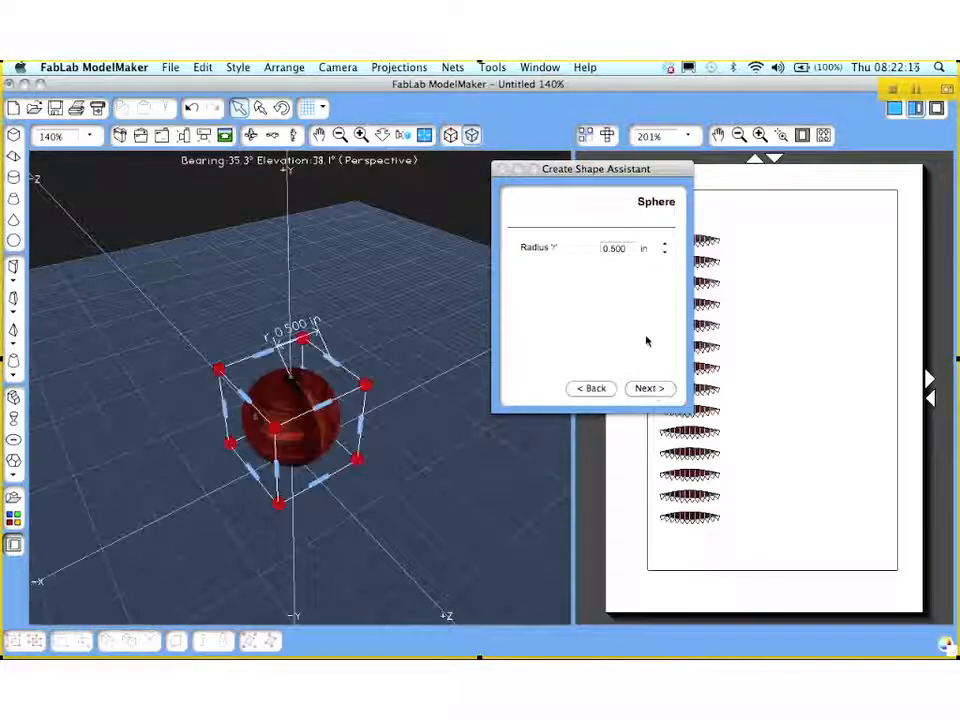
left_click(650, 389)
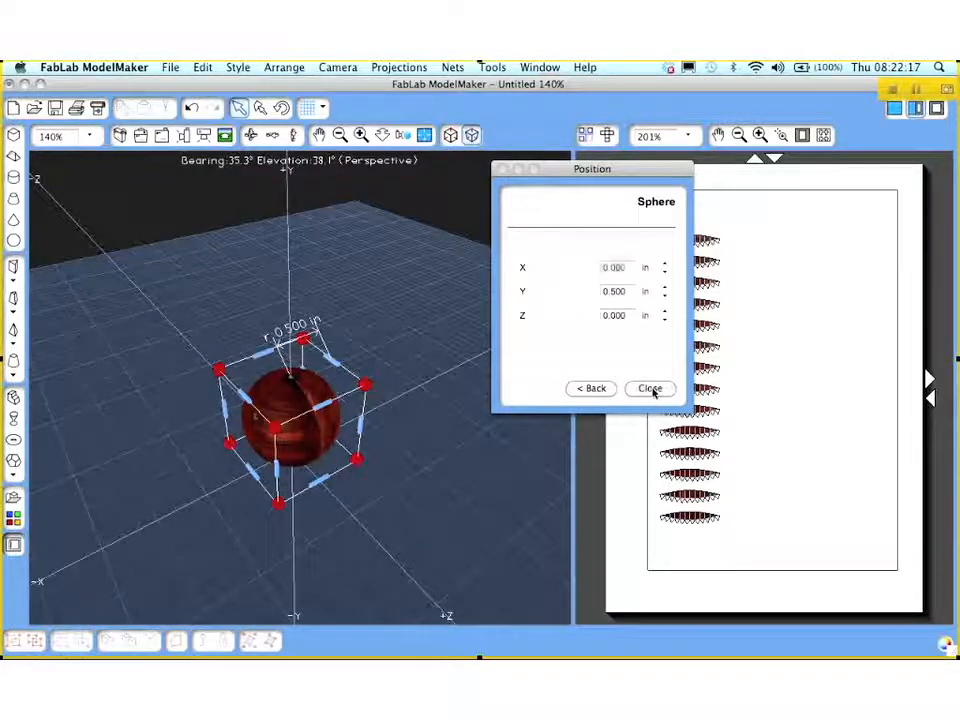
left_click(650, 389)
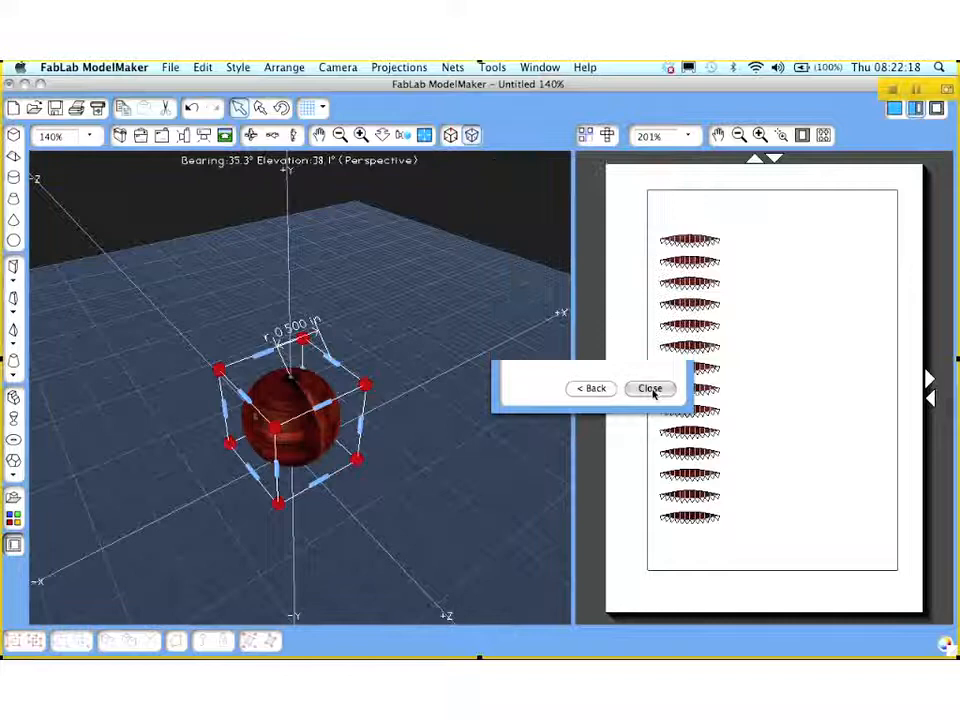
left_click(394, 402)
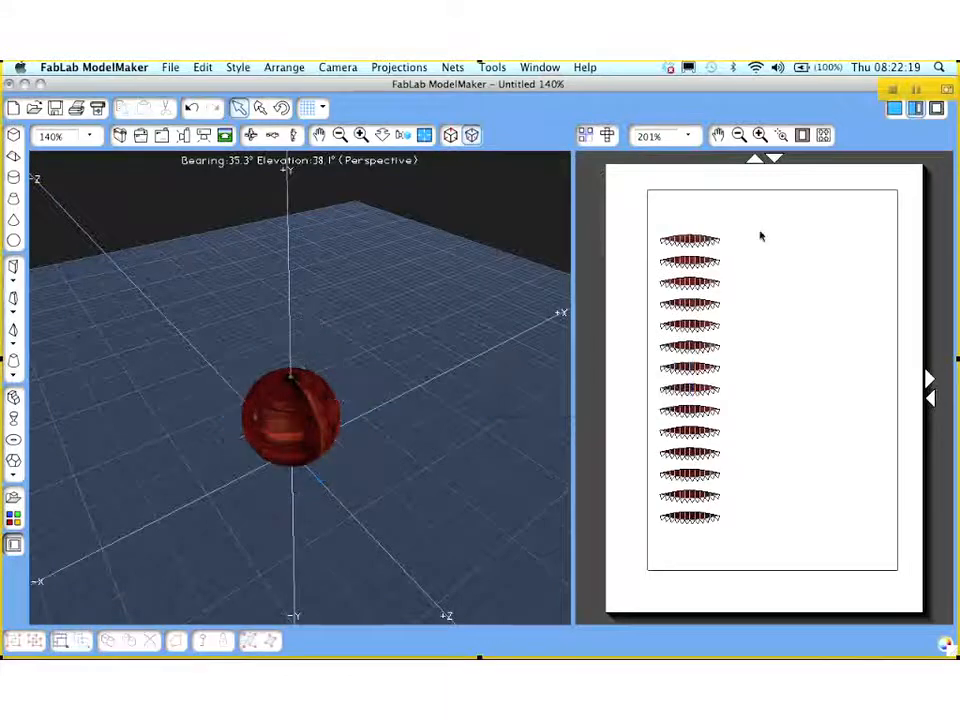
Expand the 3D view of the sphere to fill the workspace, hiding the net page
left_click(898, 112)
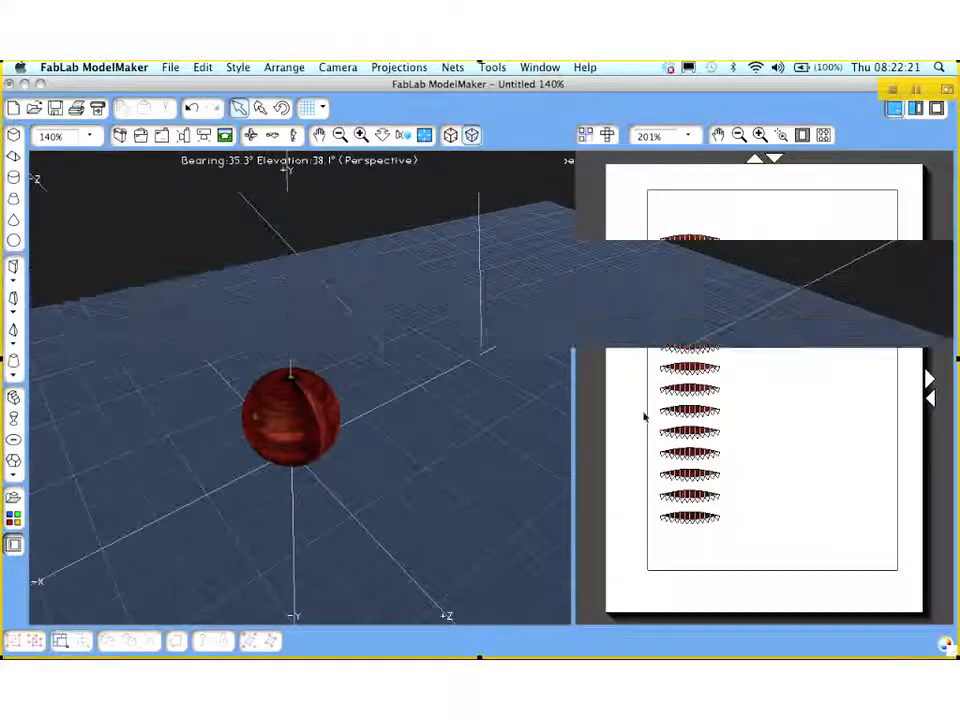
left_click_drag(304, 407, 494, 407)
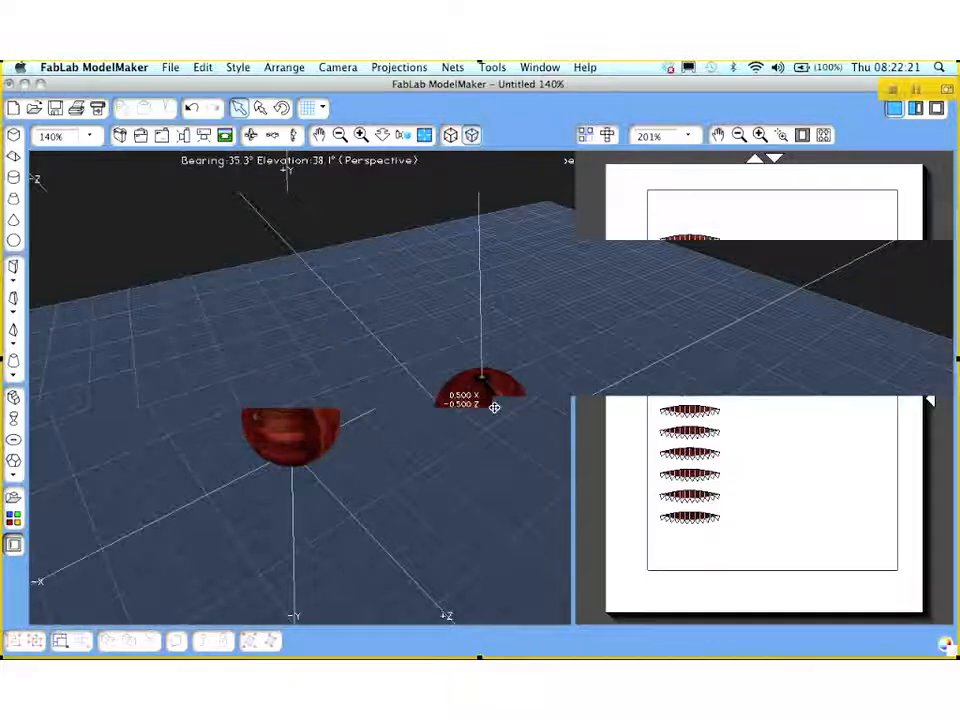
Color the whole sphere light pink from the color palette, close the palette, and deselect the sphere
left_click(15, 518)
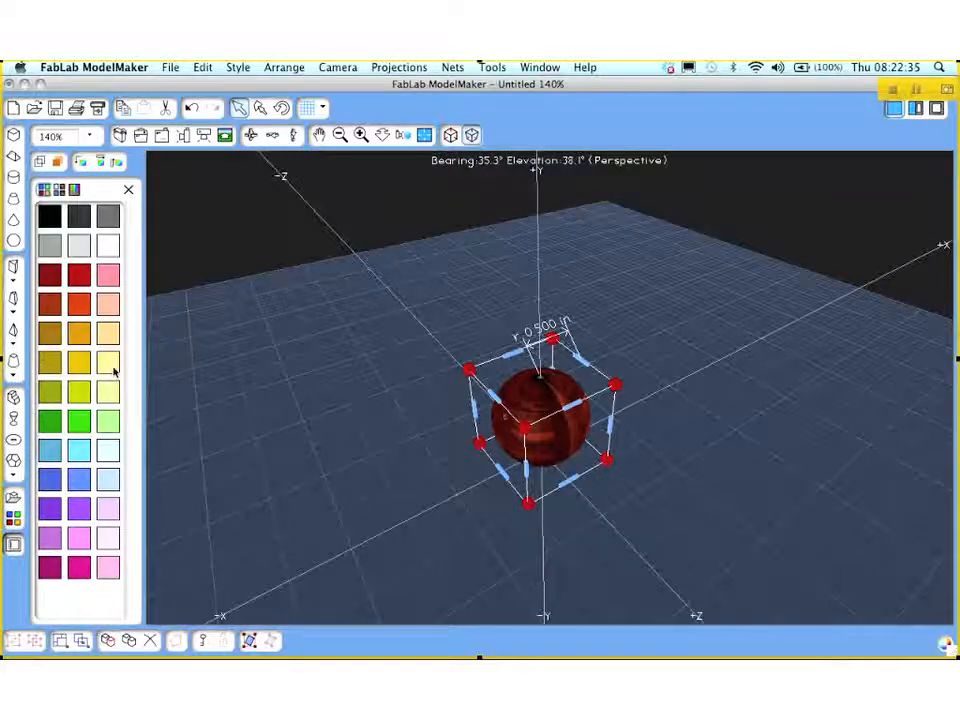
left_click(112, 369)
left_click(113, 276)
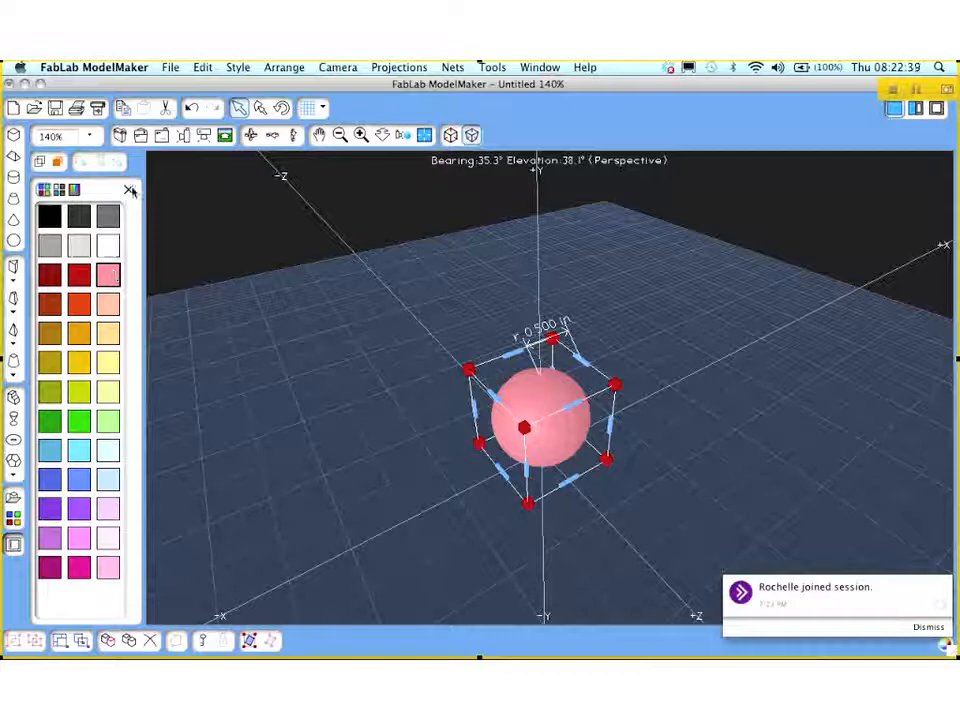
left_click(129, 192)
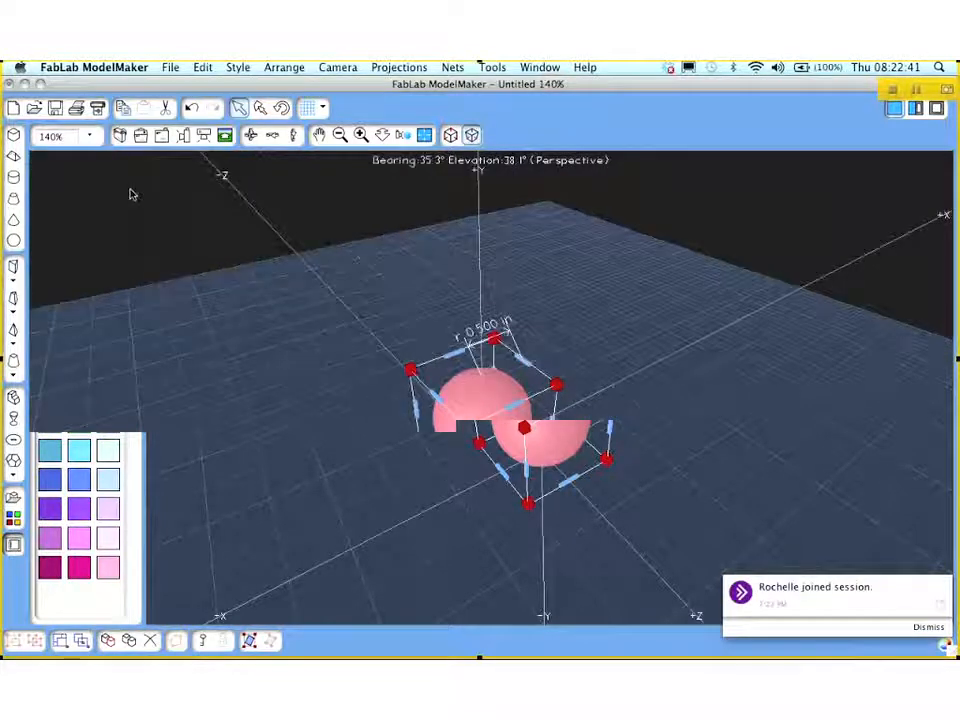
left_click(737, 347)
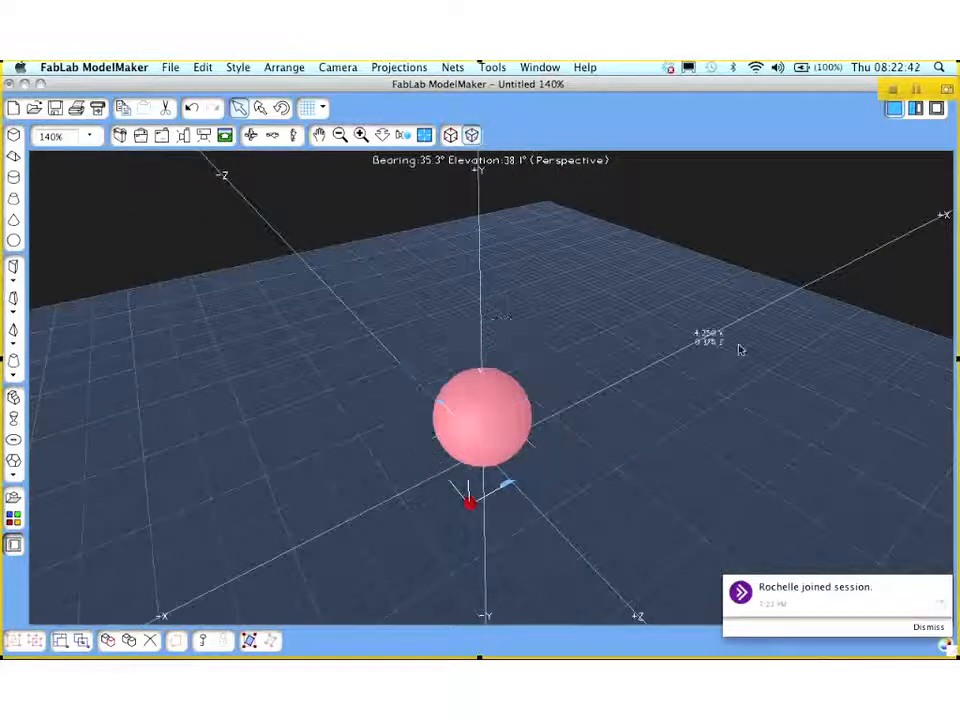
Move the pink sphere across the floor away from the origin toward negative X and Z, and keep it selected
left_click_drag(517, 390, 410, 392)
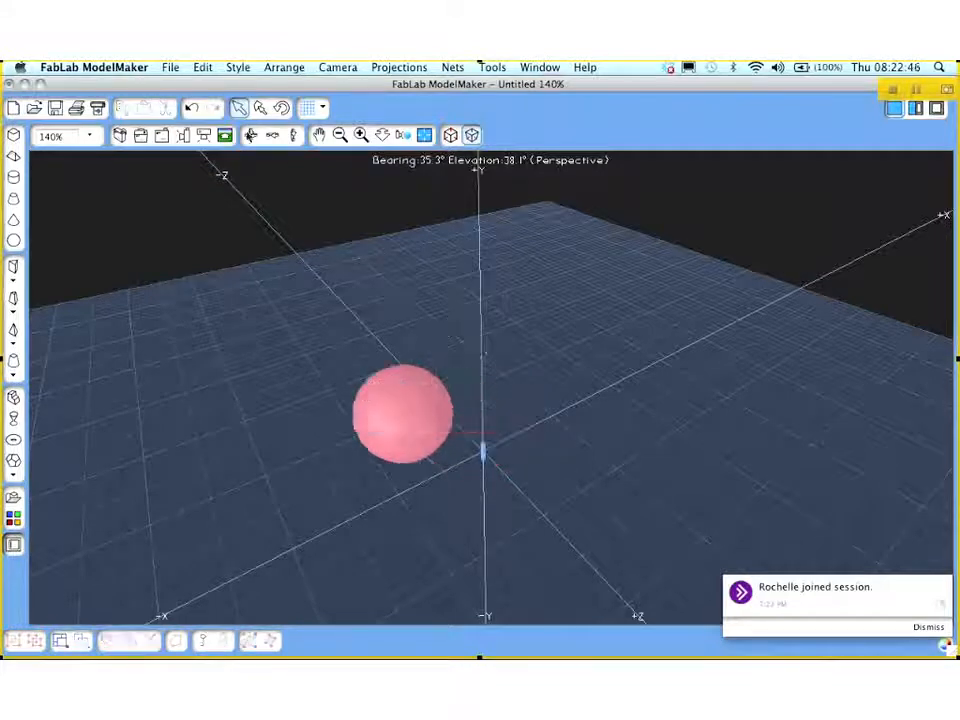
left_click(250, 135)
left_click_drag(318, 203, 318, 208)
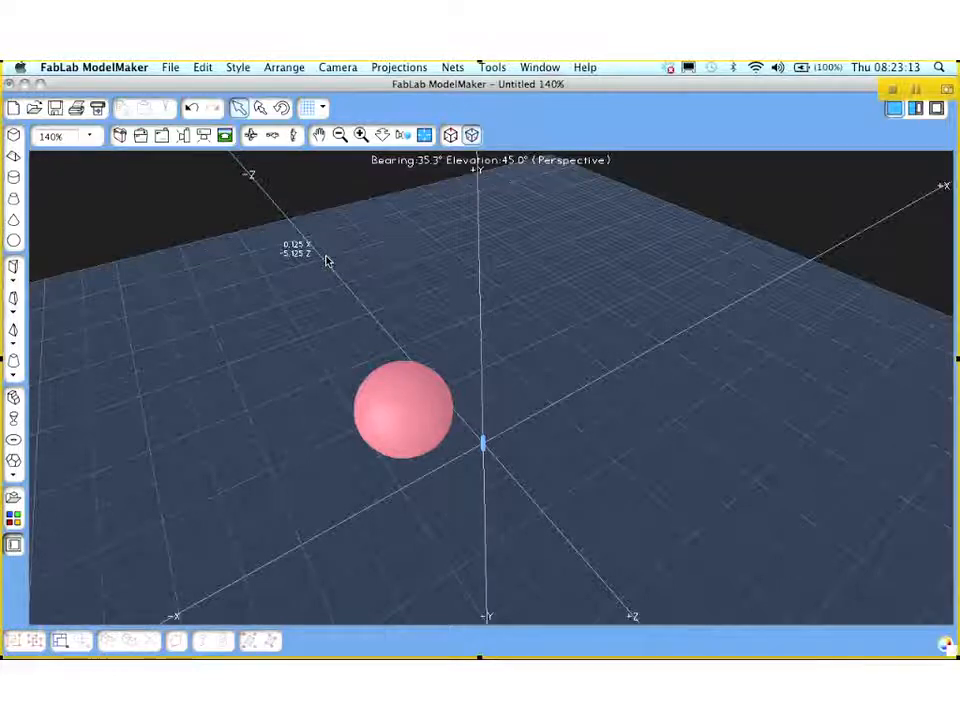
left_click_drag(399, 425, 373, 388)
left_click(374, 388)
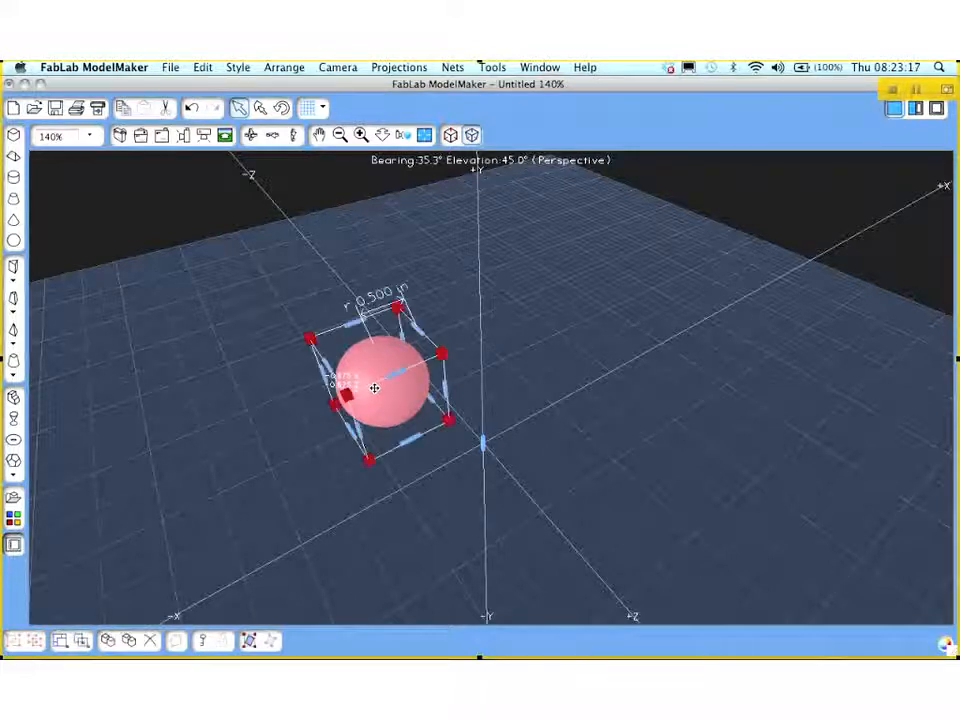
Clone the sphere in the same position and move the copy along Z to sit beside the original as a pair
left_click(131, 642)
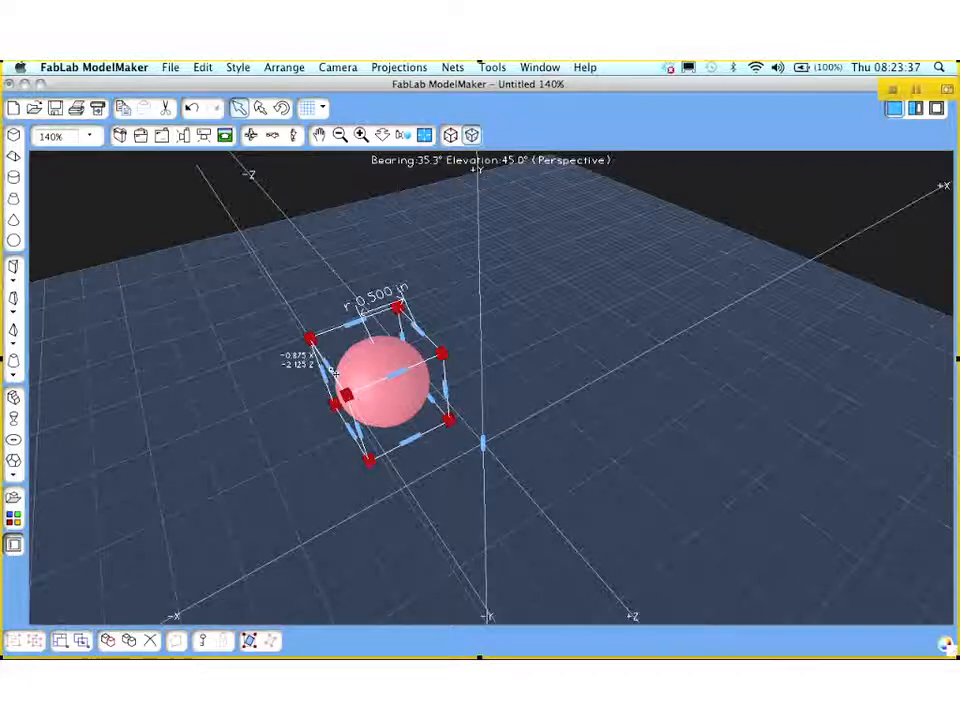
left_click_drag(334, 372, 373, 454)
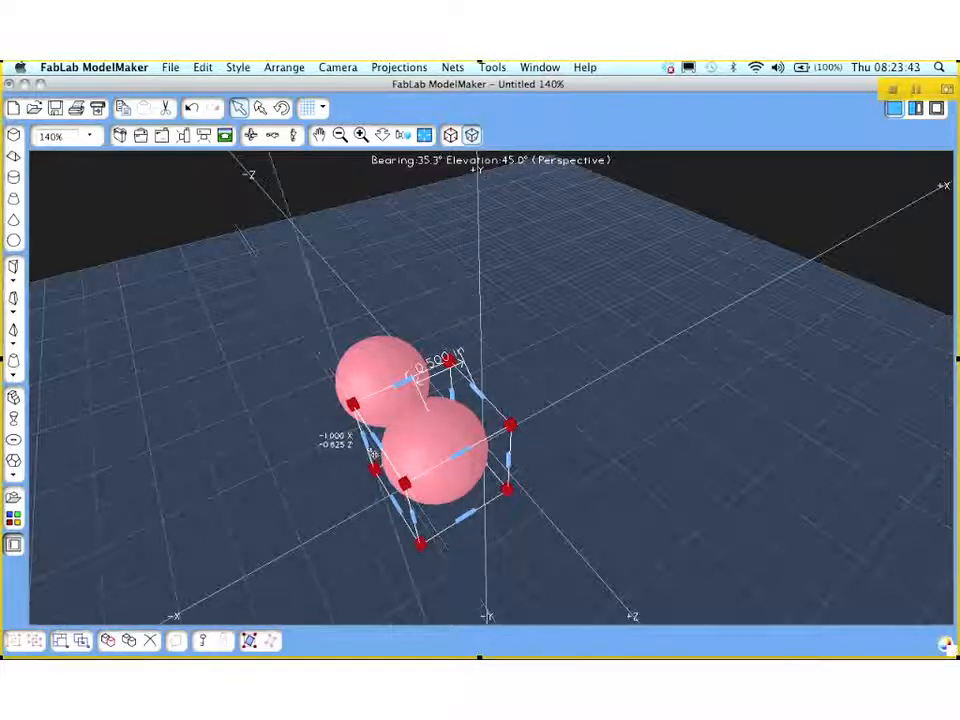
left_click(660, 247)
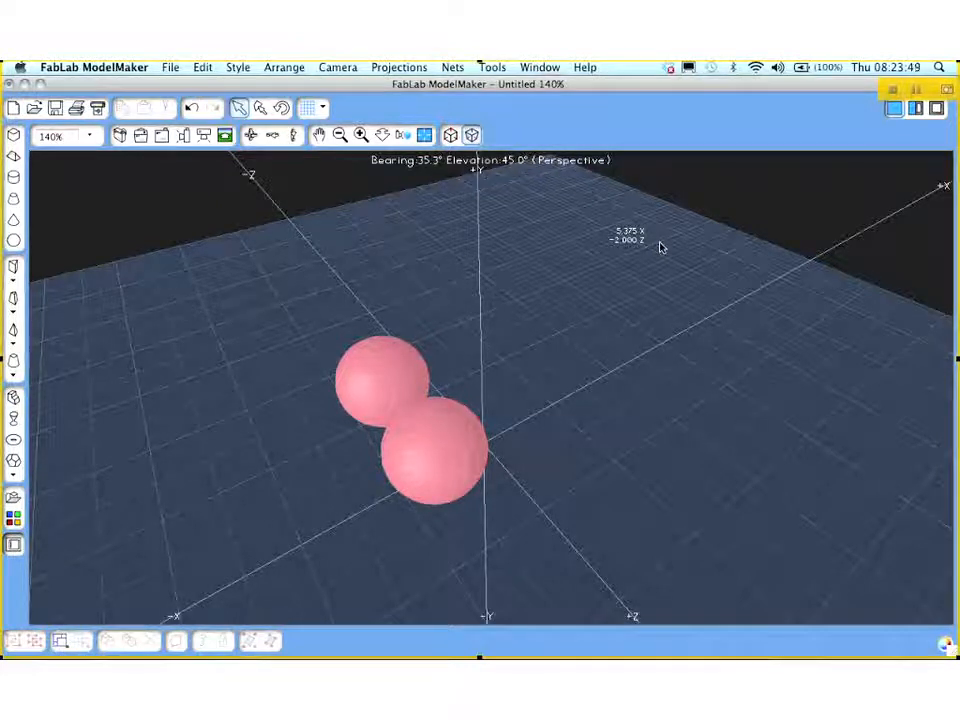
Clone both spheres in the same position and move the copies along X to form a two-by-two square
left_click_drag(283, 324, 620, 588)
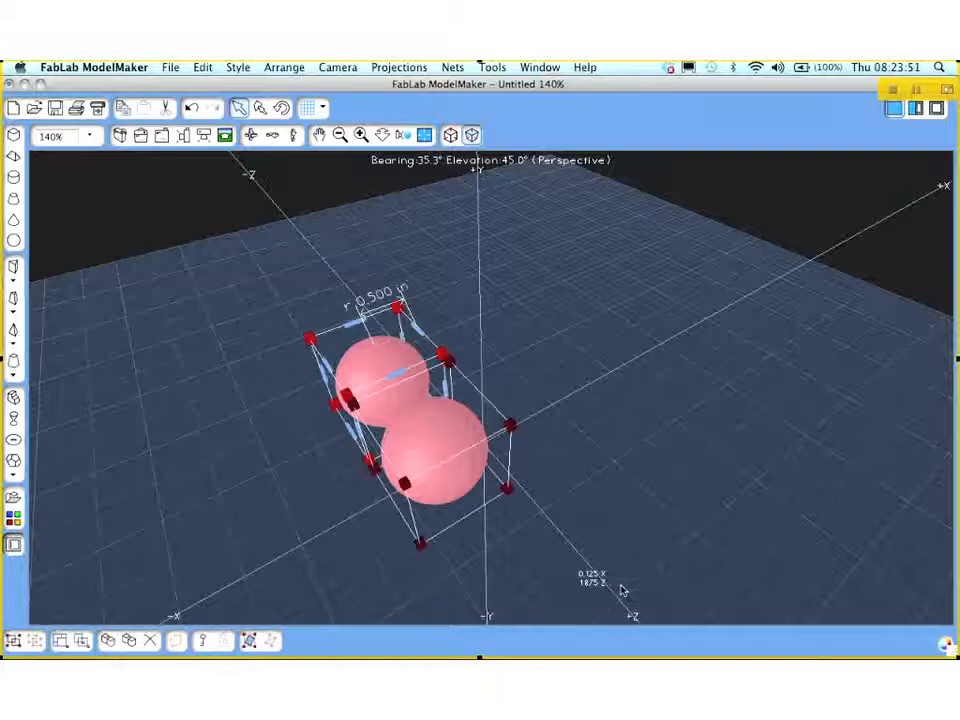
left_click(131, 643)
left_click_drag(393, 378, 502, 346)
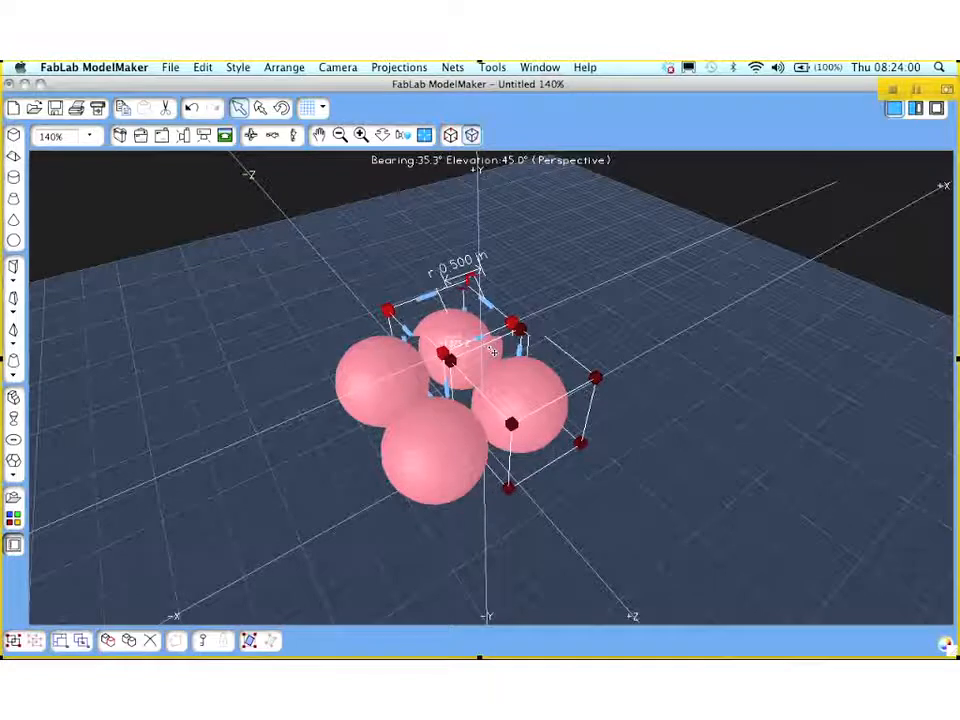
left_click(723, 208)
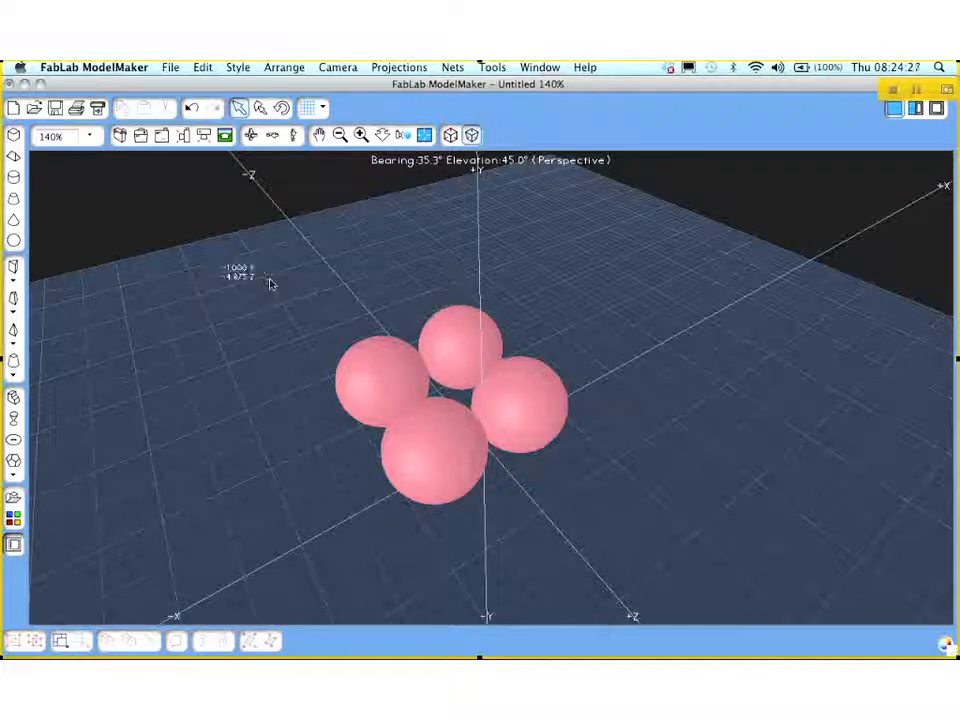
Clone all four spheres in the same position and raise the copies to stack a second layer on the first
left_click_drag(268, 277, 638, 546)
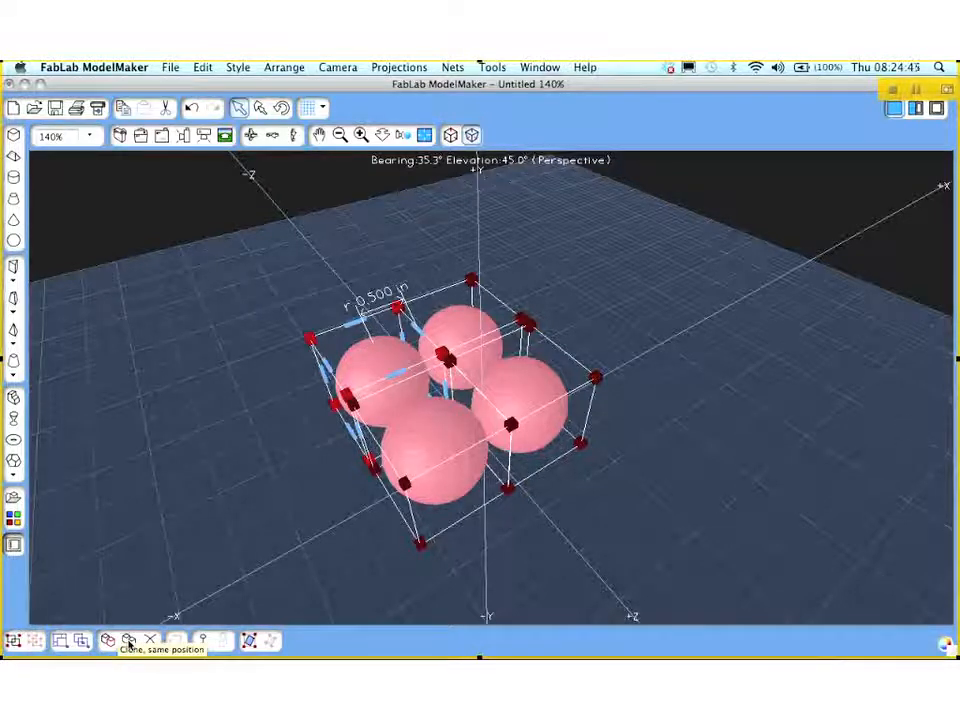
left_click(129, 643)
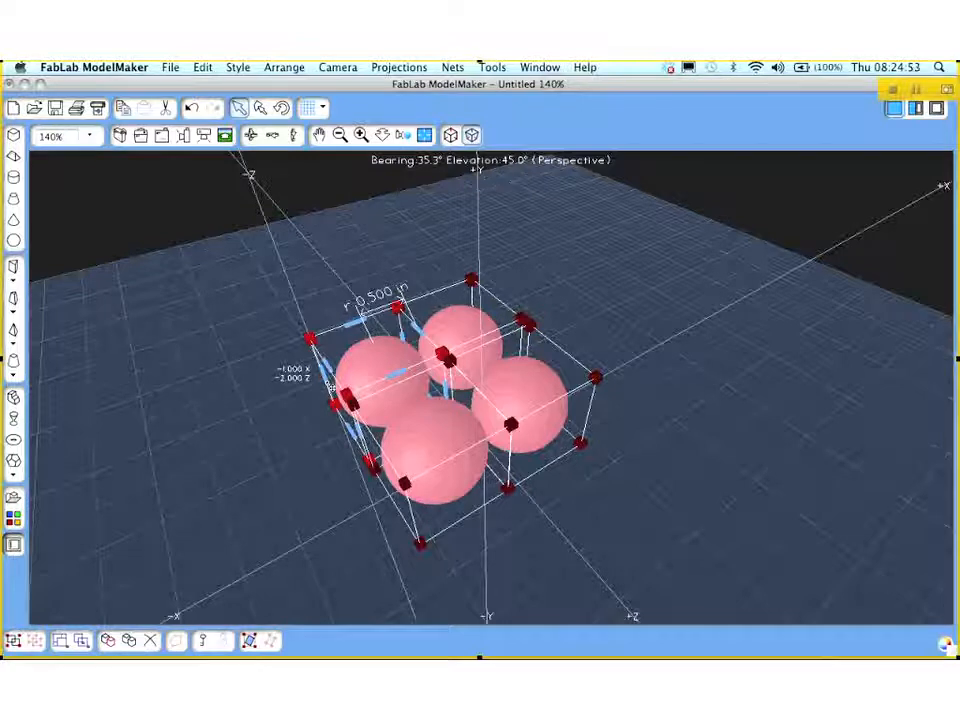
left_click_drag(331, 387, 320, 307)
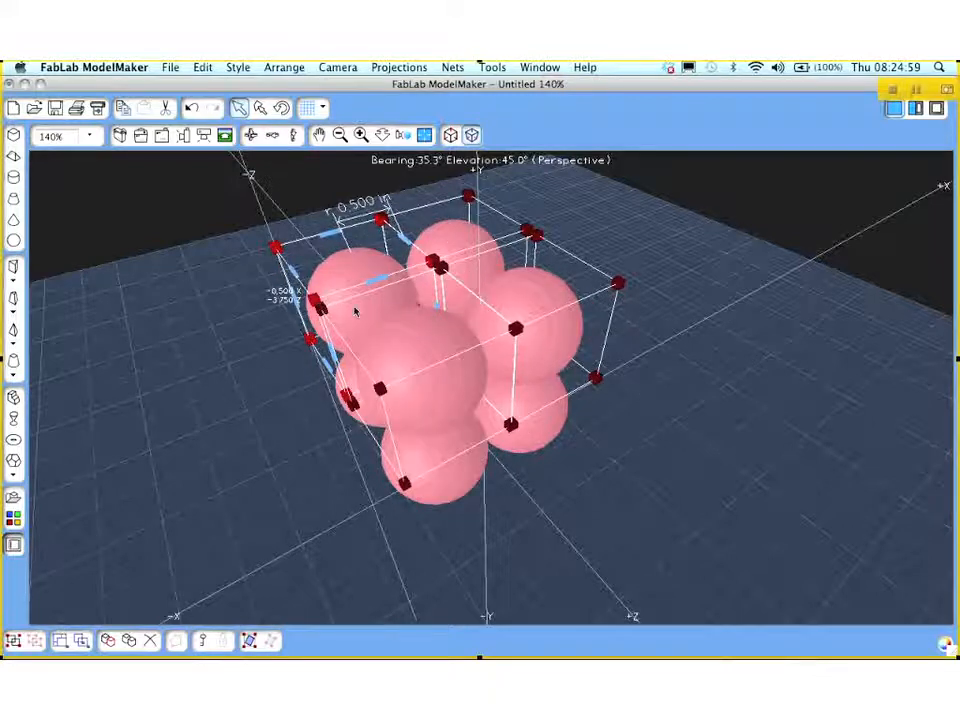
left_click(748, 317)
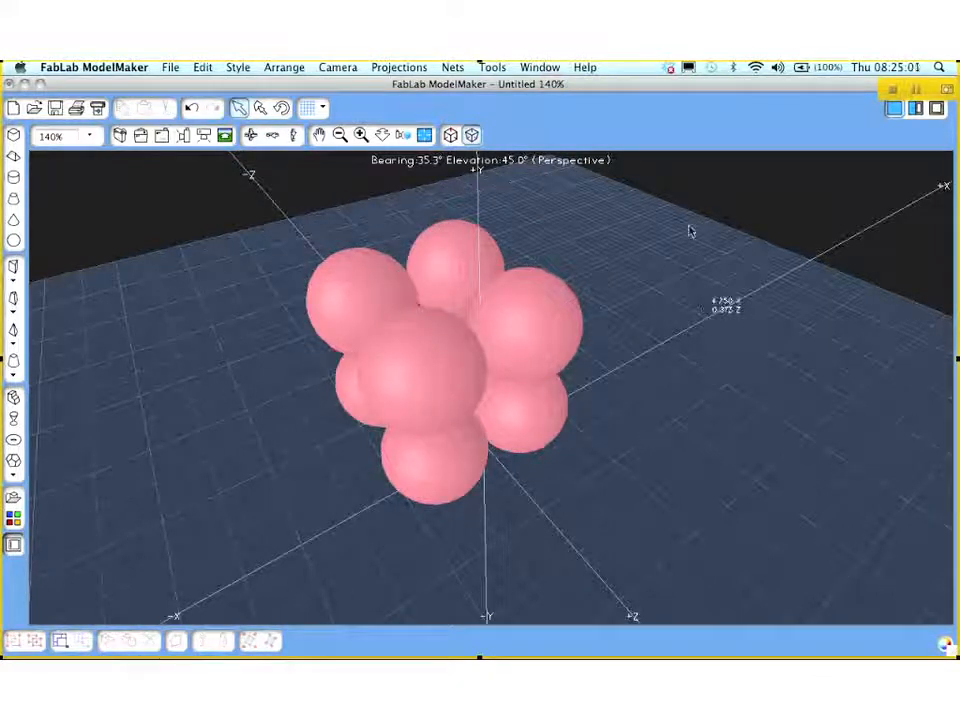
Select all the stacked pink spheres and delete them from the model
left_click(250, 136)
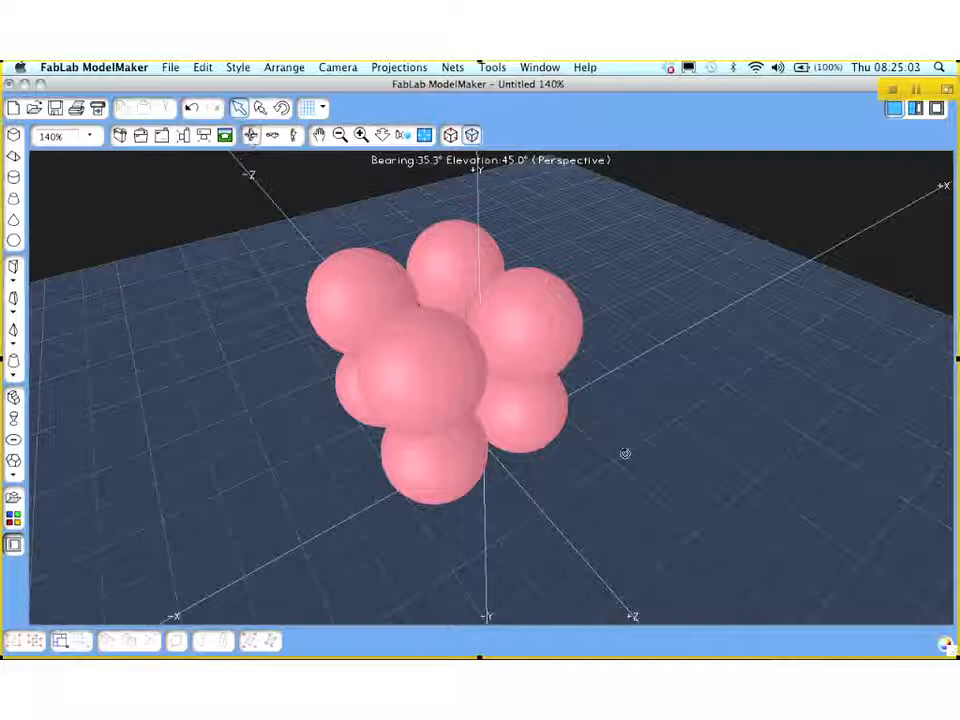
left_click_drag(639, 454, 420, 429)
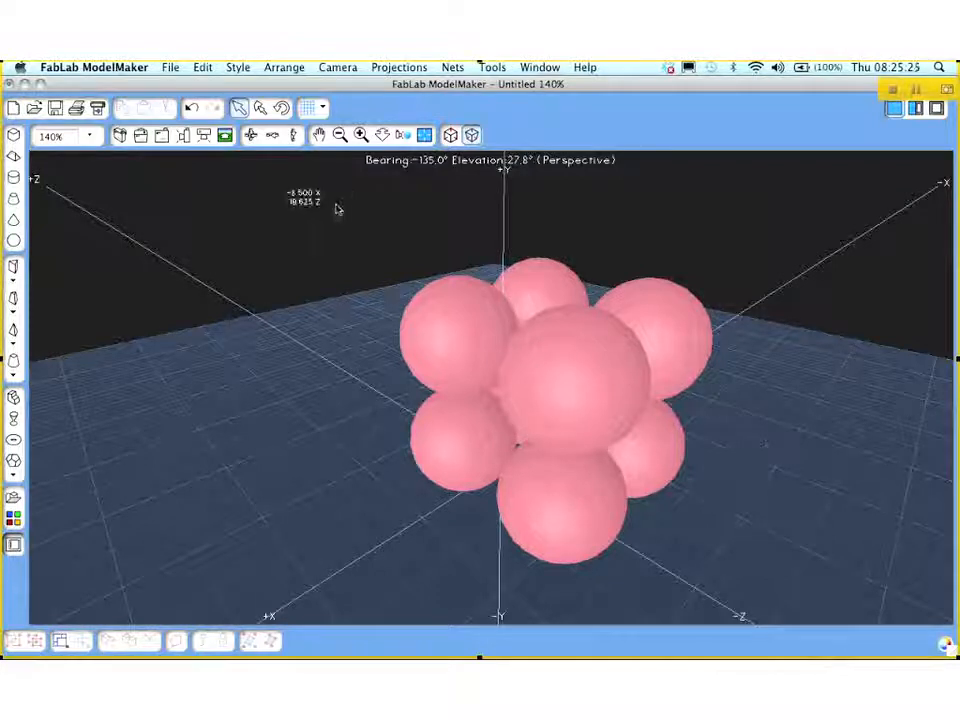
left_click_drag(334, 206, 748, 574)
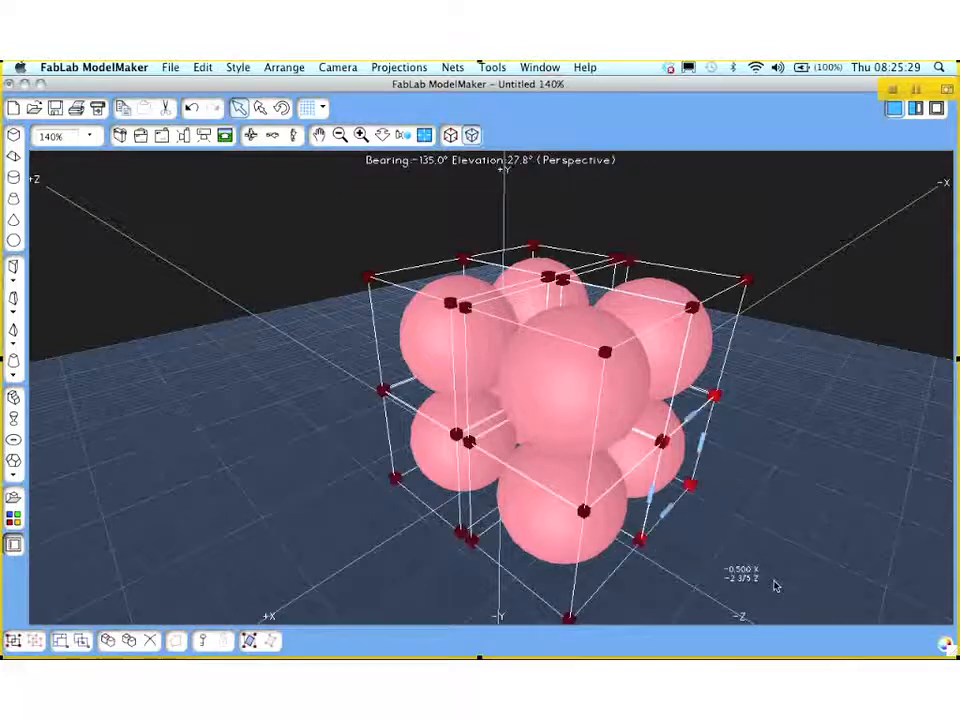
left_click(150, 641)
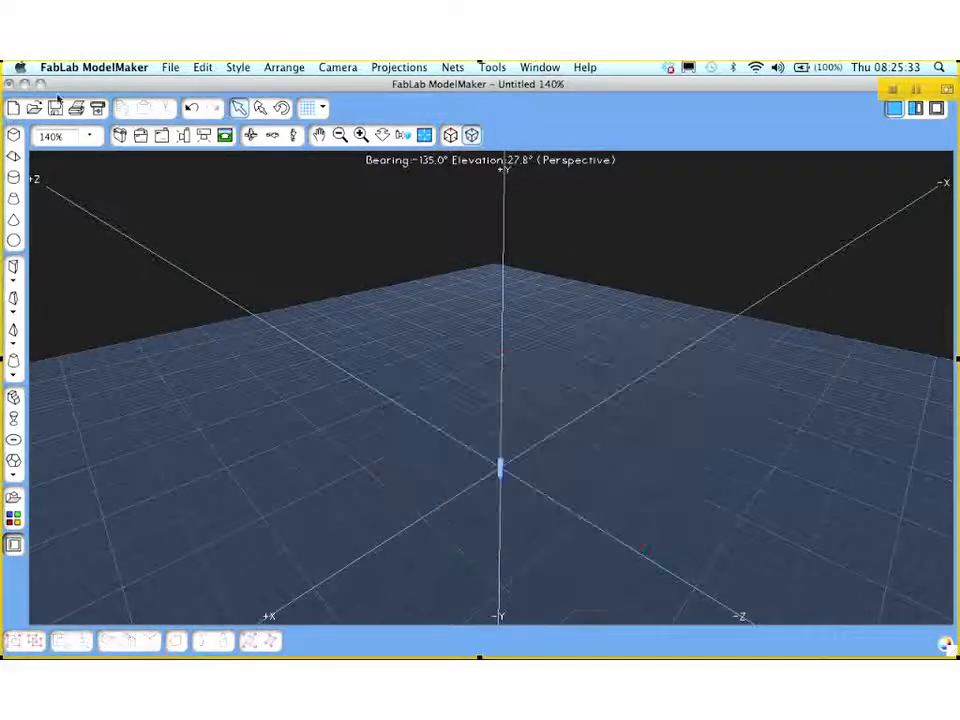
Open circle-squared.tb4 from the MM folder in Documents, discarding the changes to the untitled model
left_click(171, 68)
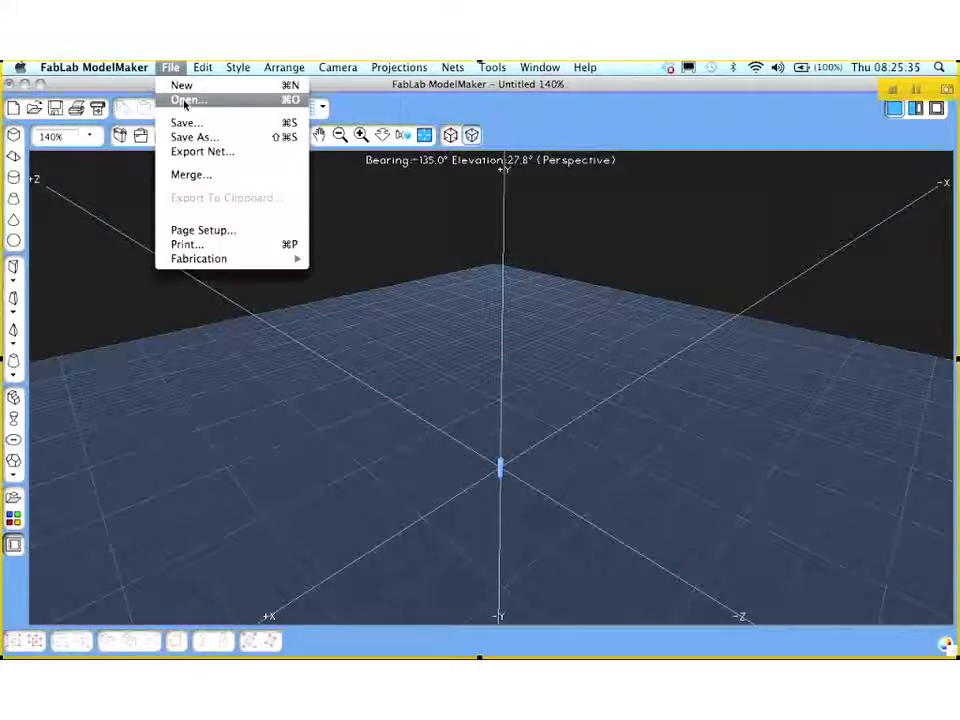
left_click(184, 102)
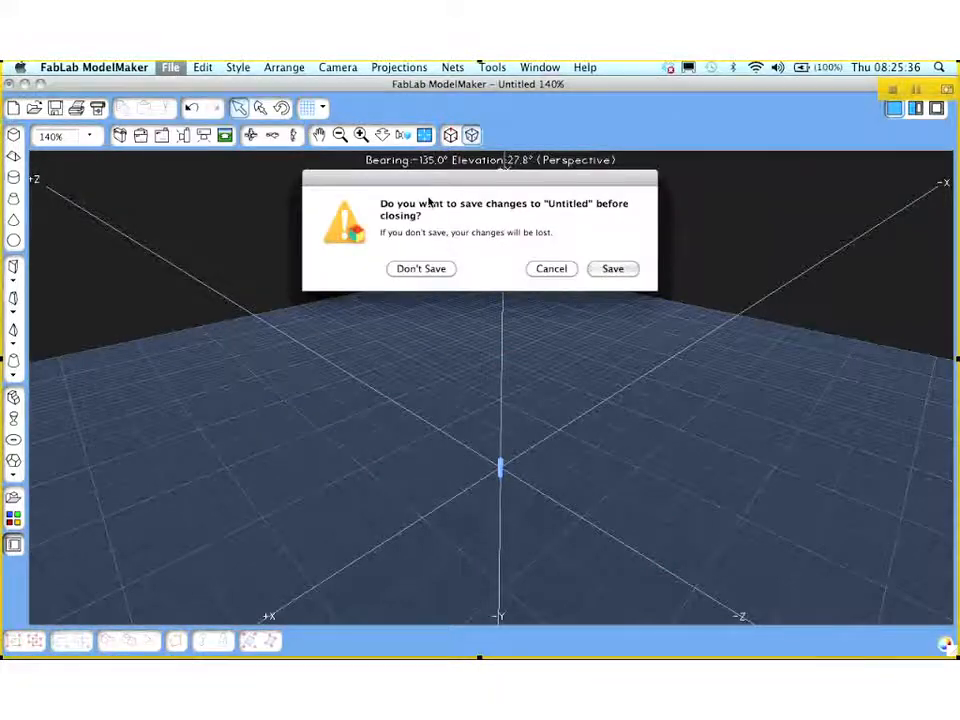
left_click(425, 265)
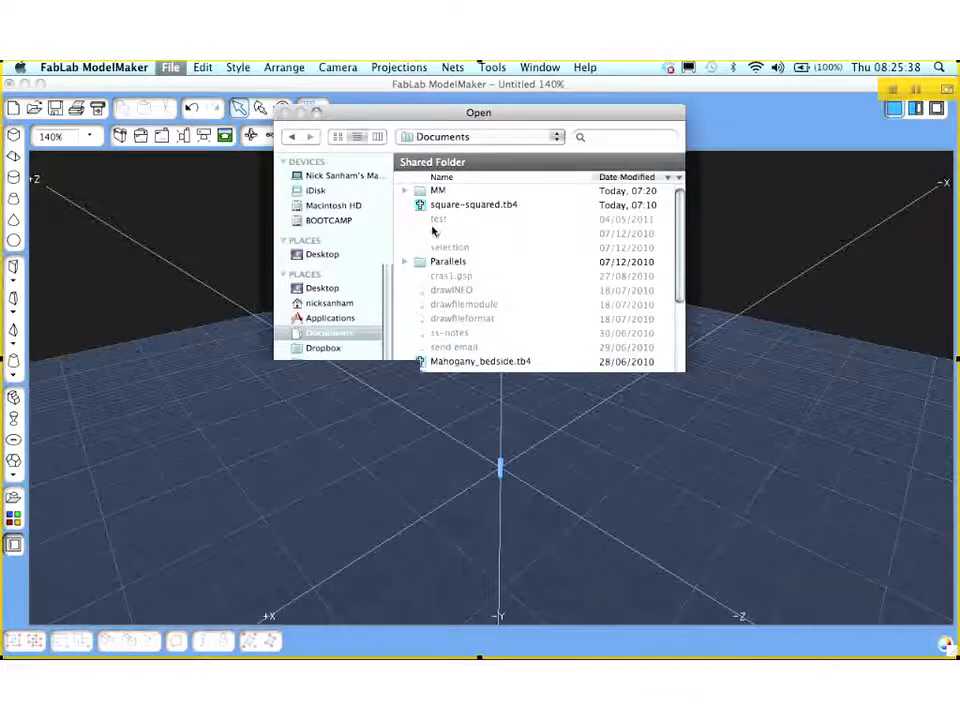
double_click(432, 189)
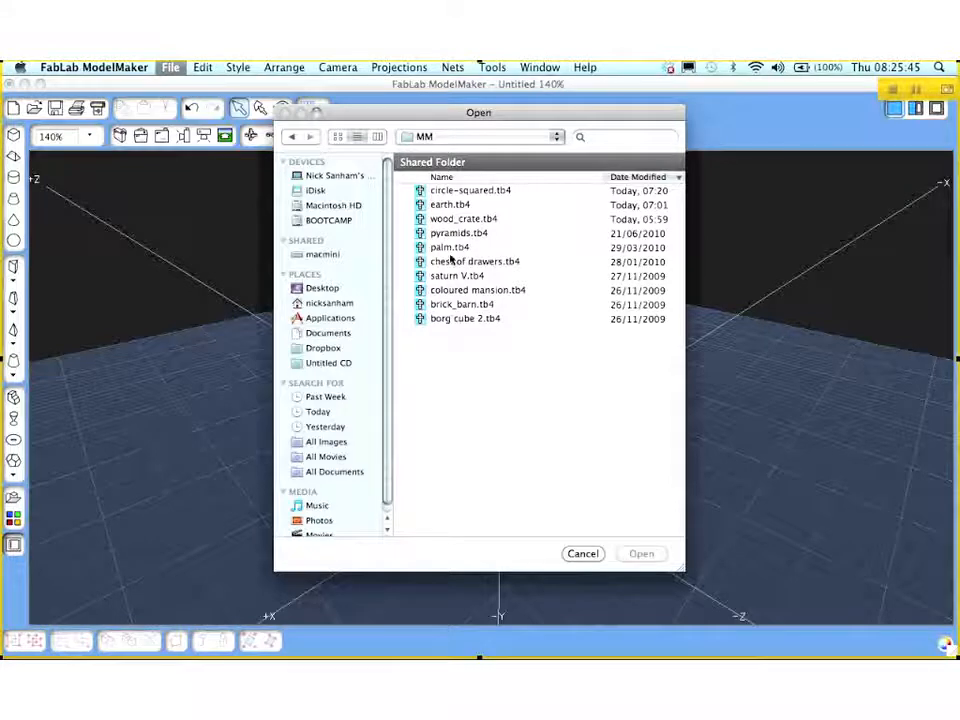
left_click(454, 194)
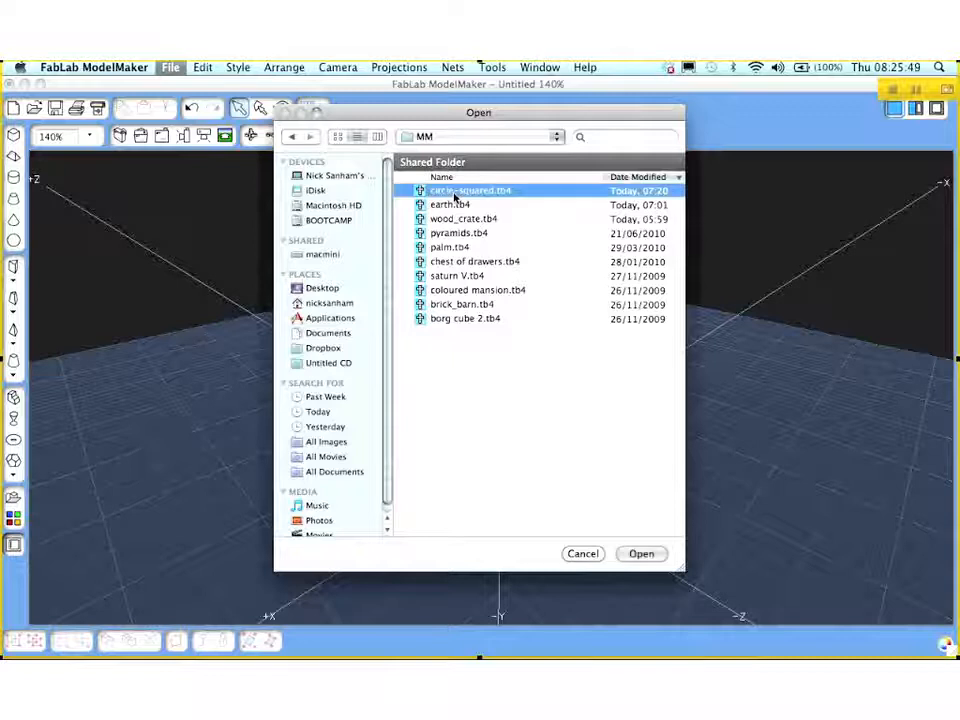
left_click(643, 554)
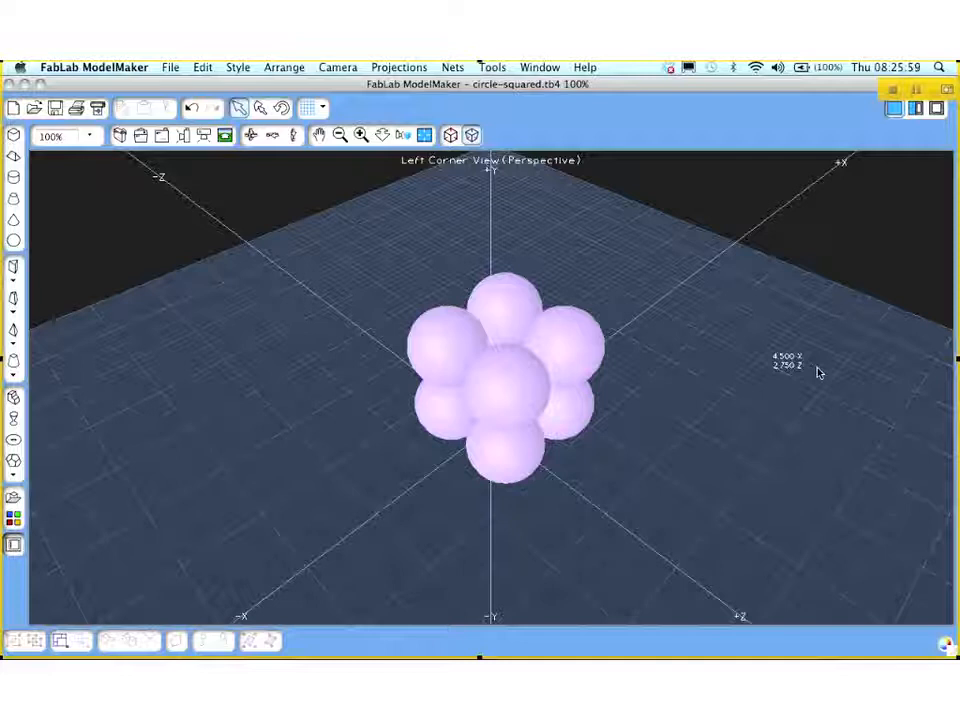
Select all the lilac spheres in the circle-squared model and delete them
left_click_drag(374, 232, 655, 531)
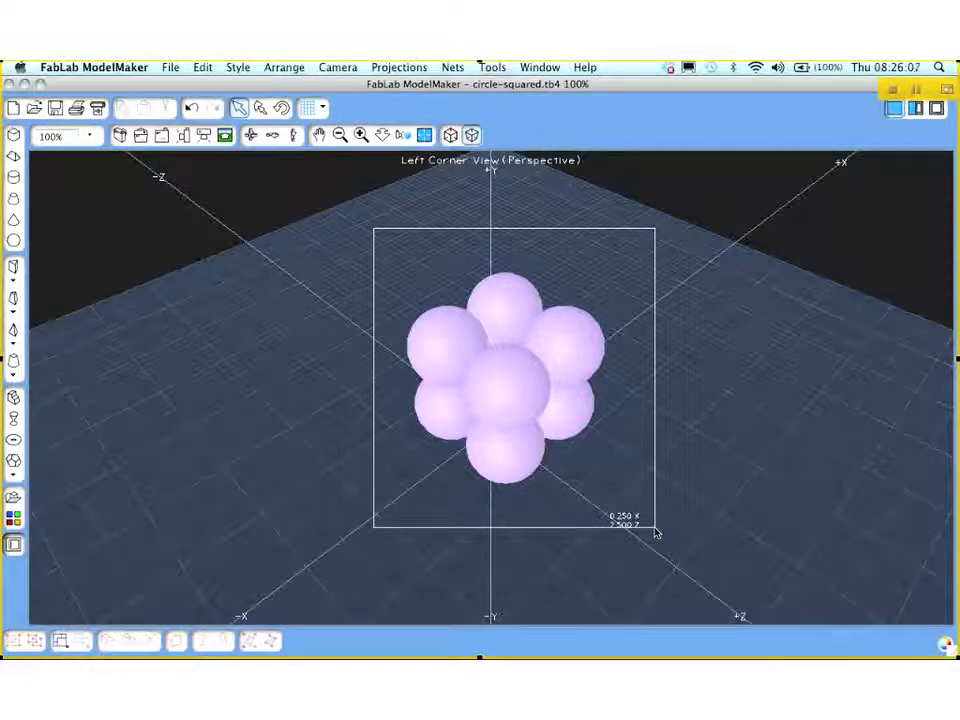
left_click_drag(373, 228, 655, 533)
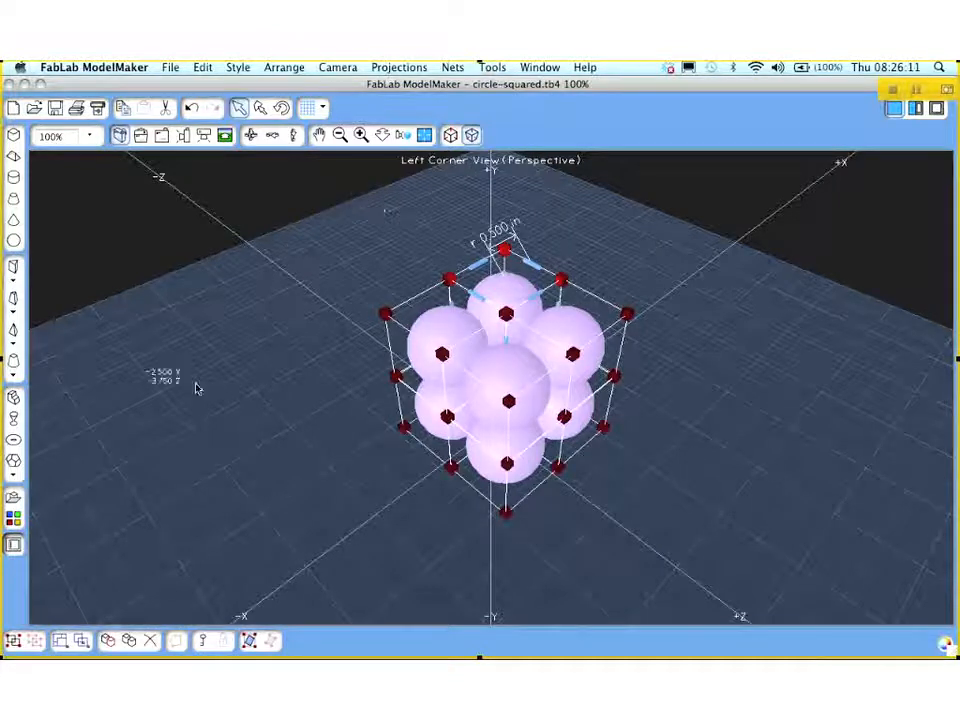
left_click(149, 641)
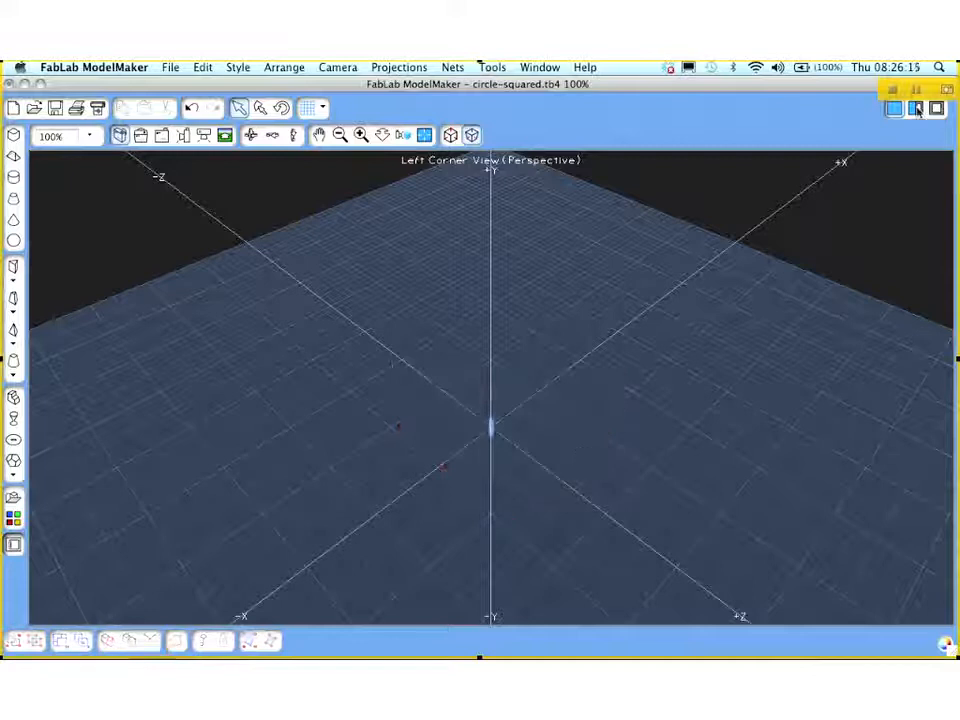
Show the net page beside the 3D view and reduce the net layout to a single page
left_click(918, 110)
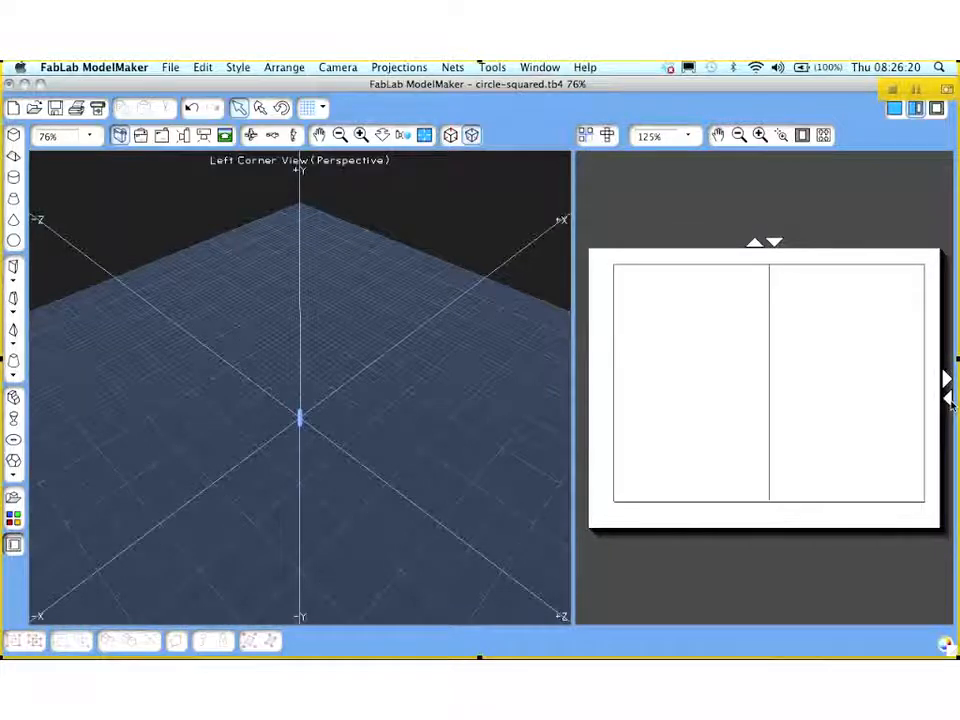
left_click(949, 400)
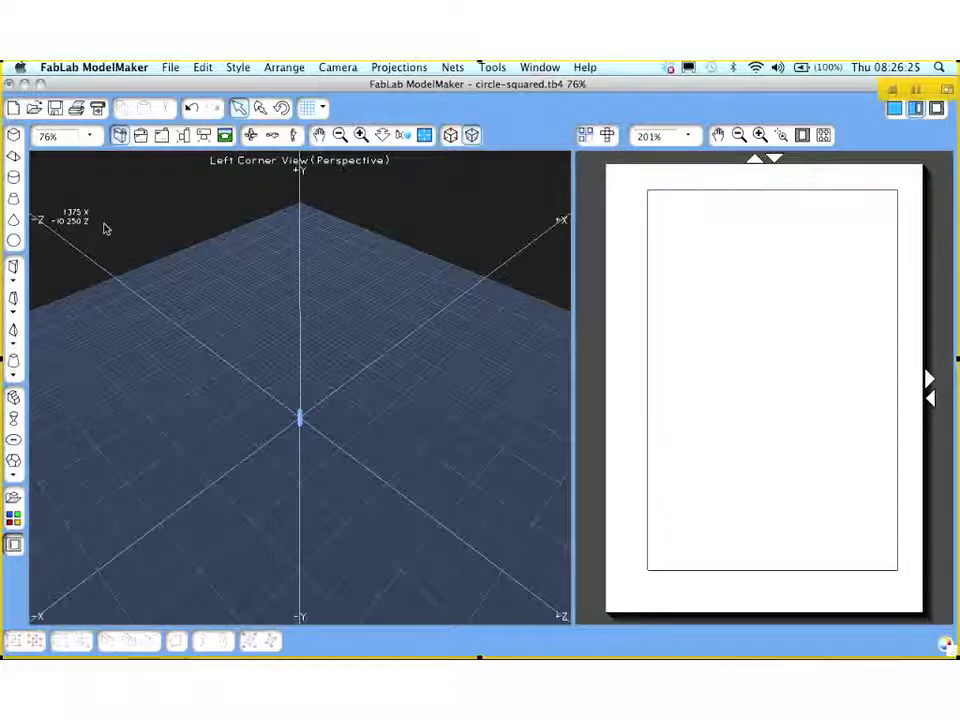
Draw a cuboid about 1 in wide, 0.875 in deep and 0.875 in high on the grid beside the -Z axis
left_click(16, 157)
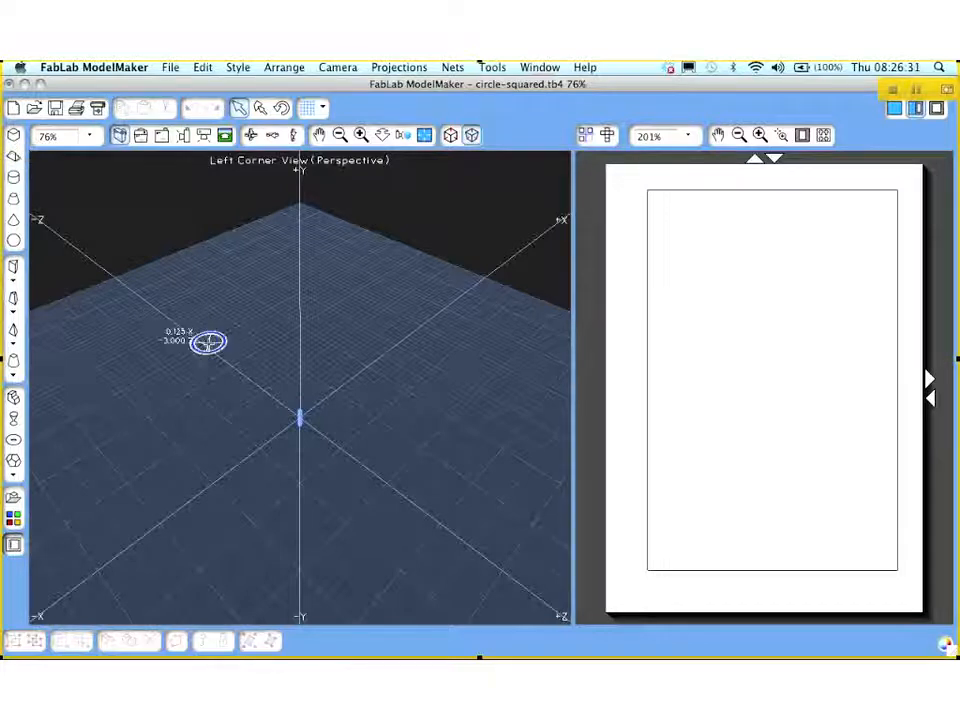
left_click_drag(208, 343, 221, 308)
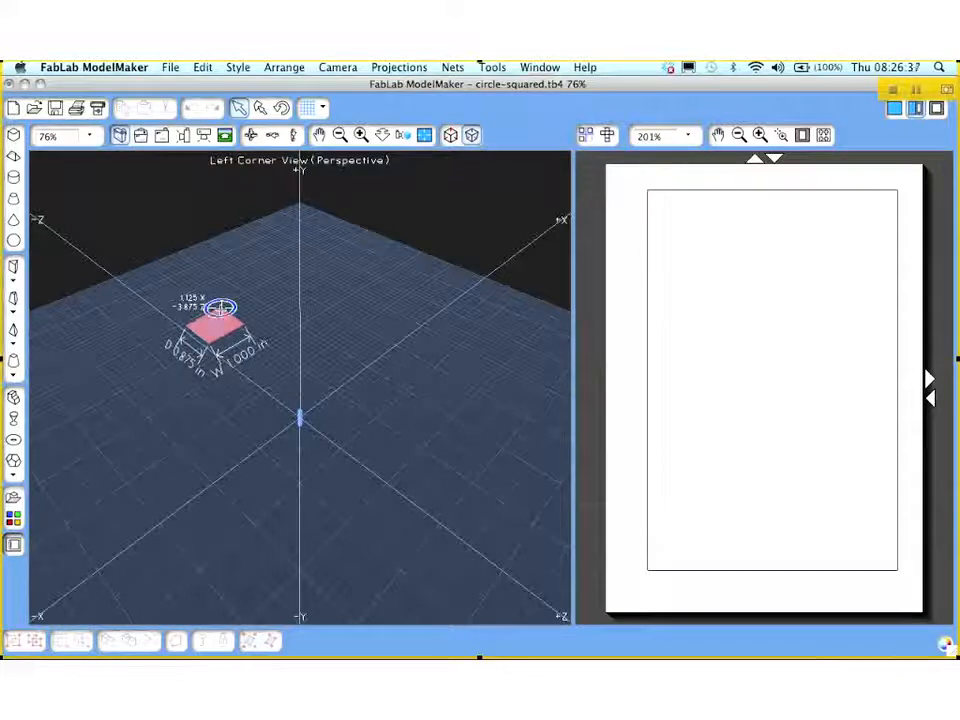
left_click(221, 308)
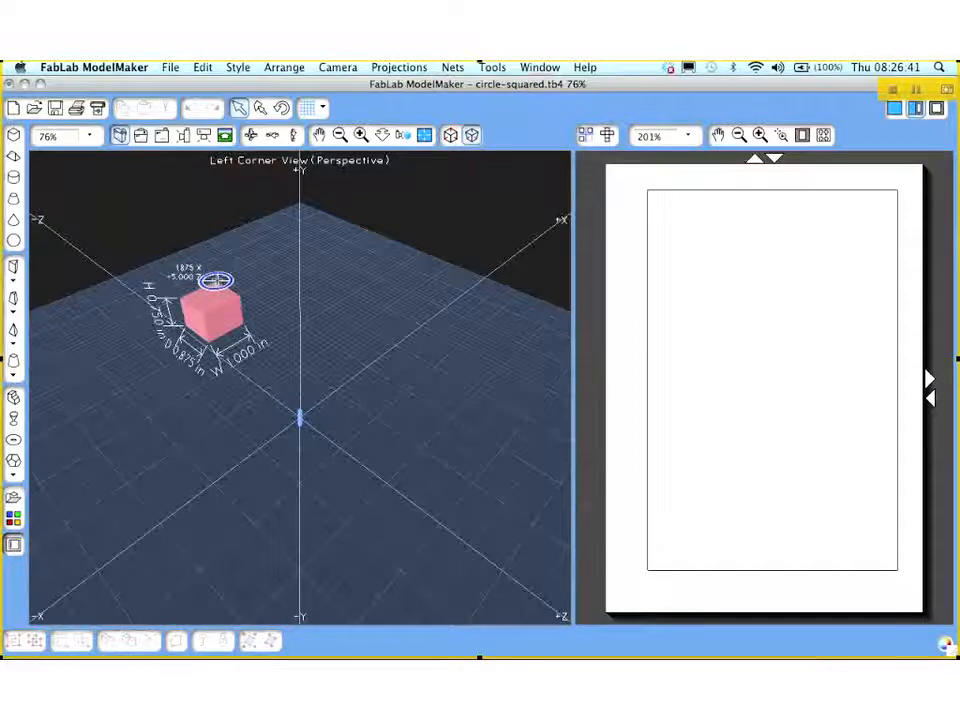
left_click(215, 276)
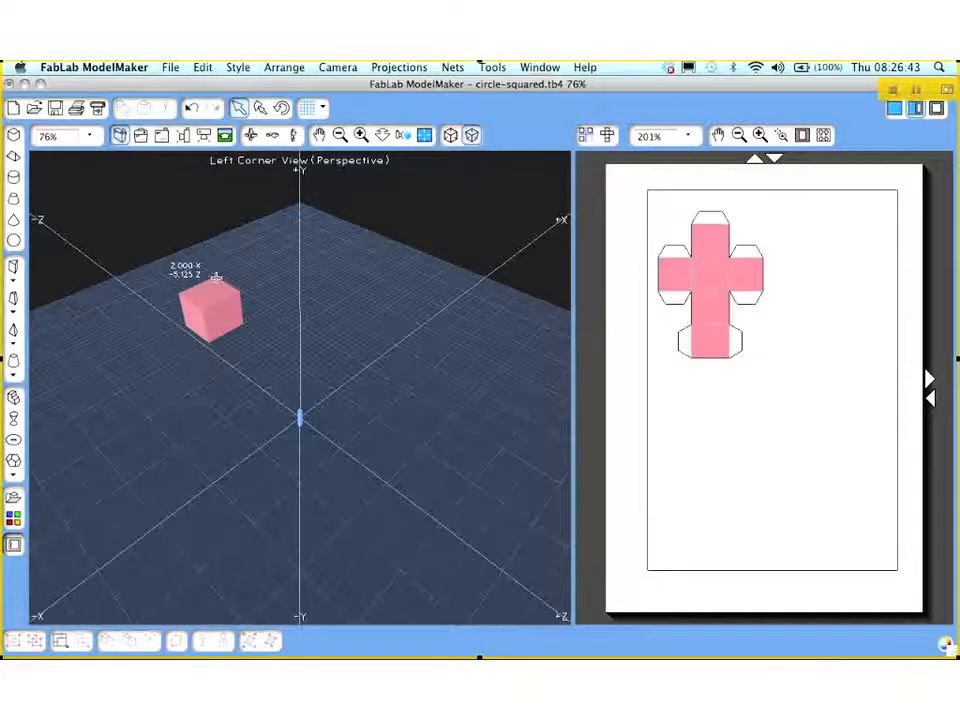
left_click(220, 308)
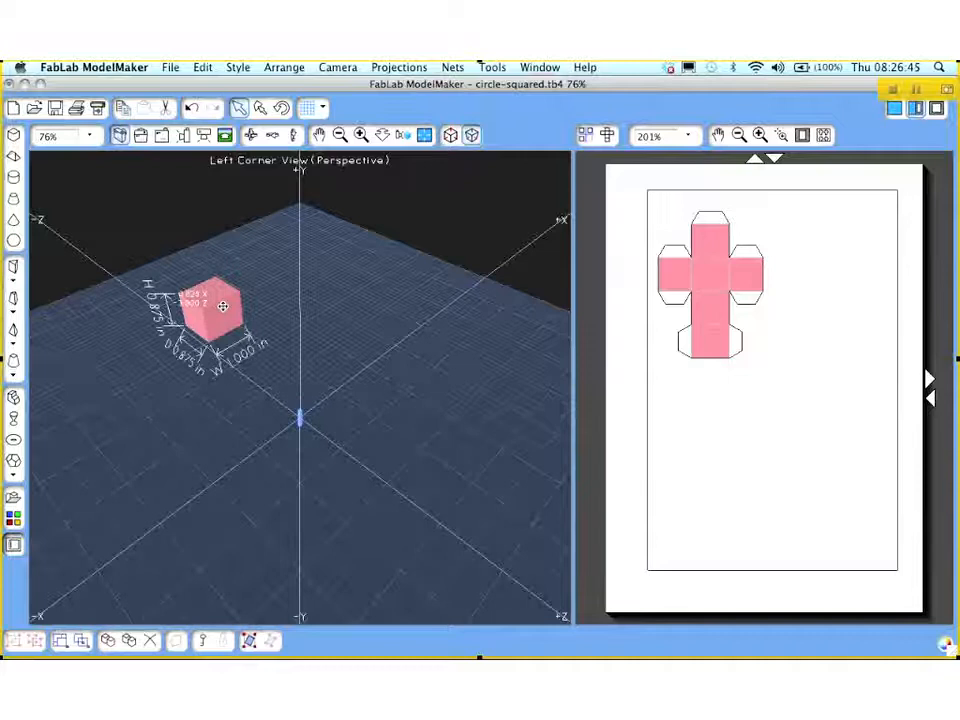
left_click(401, 201)
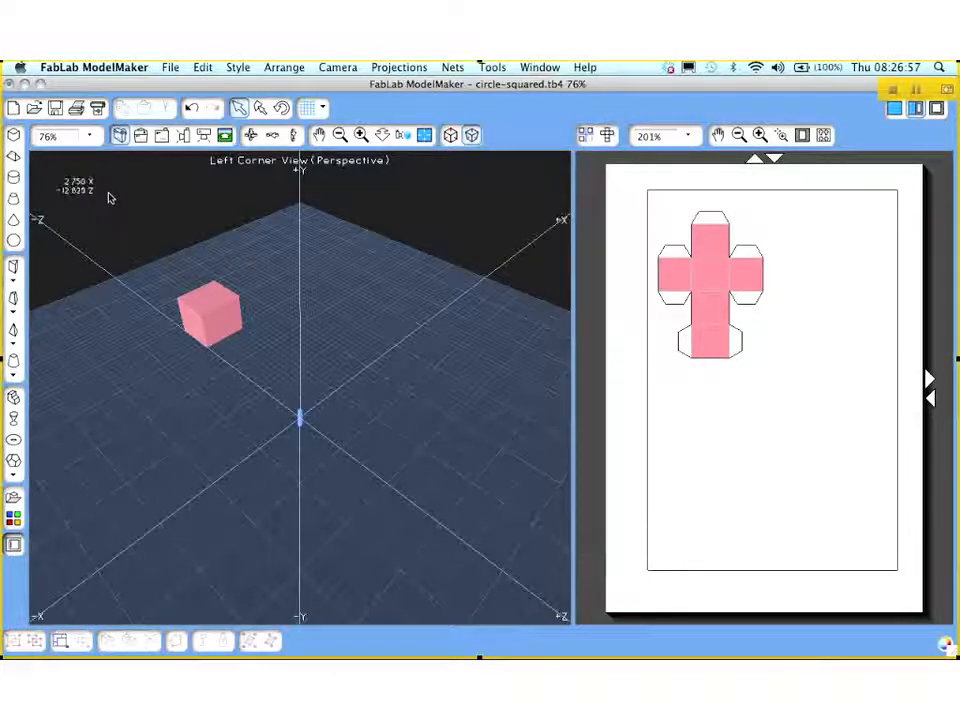
Draw a cylinder with a radius of about 0.6 in near the +X axis and move its net away from the page edge
left_click(14, 178)
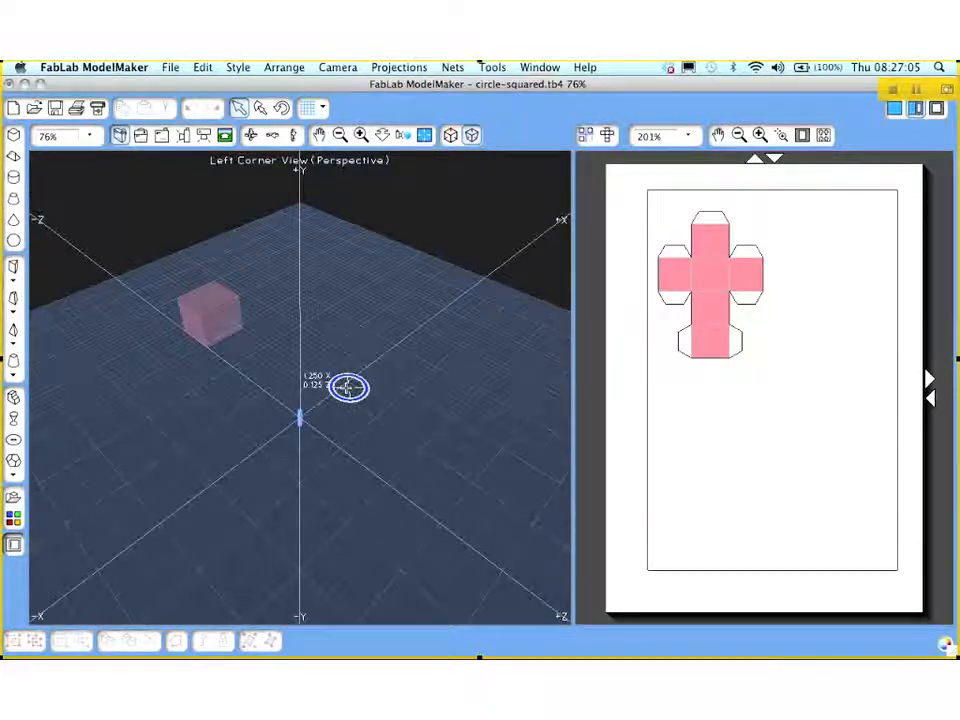
left_click_drag(348, 387, 385, 362)
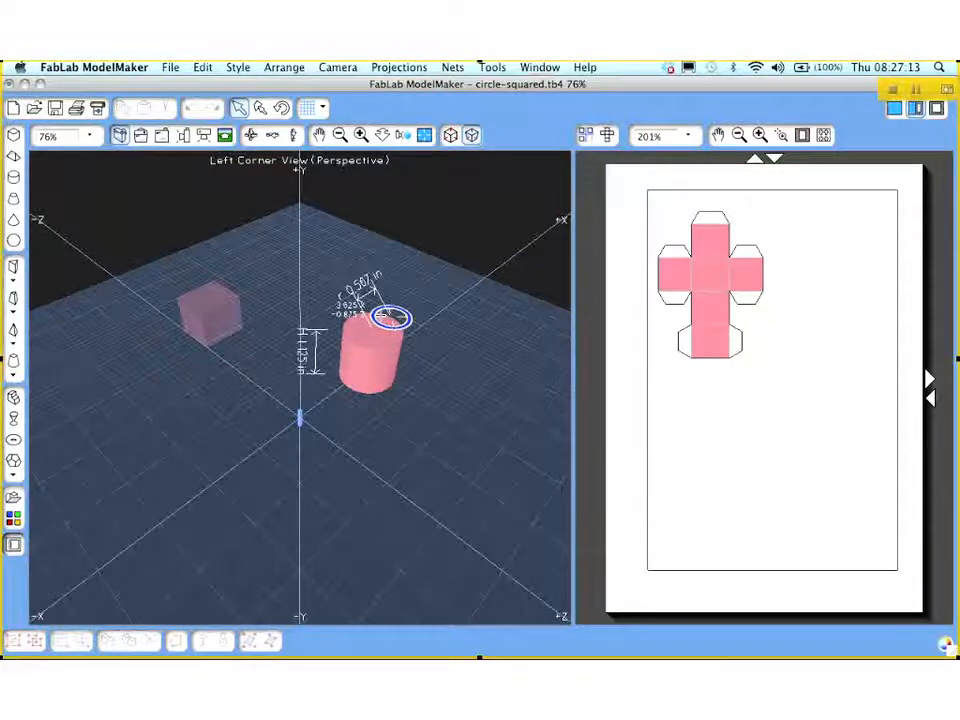
left_click(386, 300)
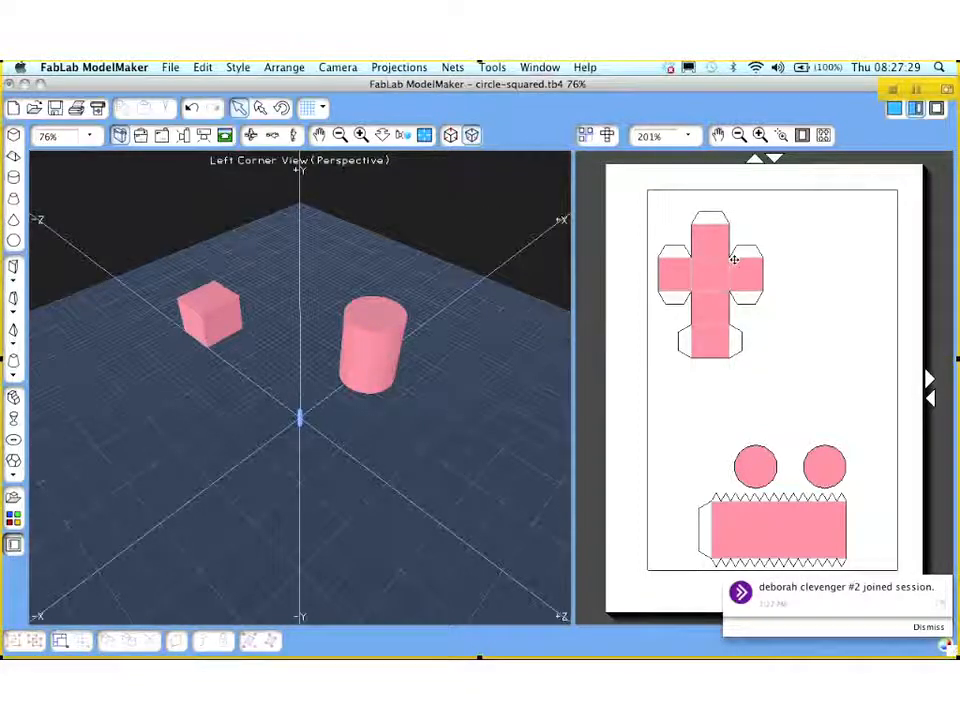
left_click_drag(762, 531, 740, 484)
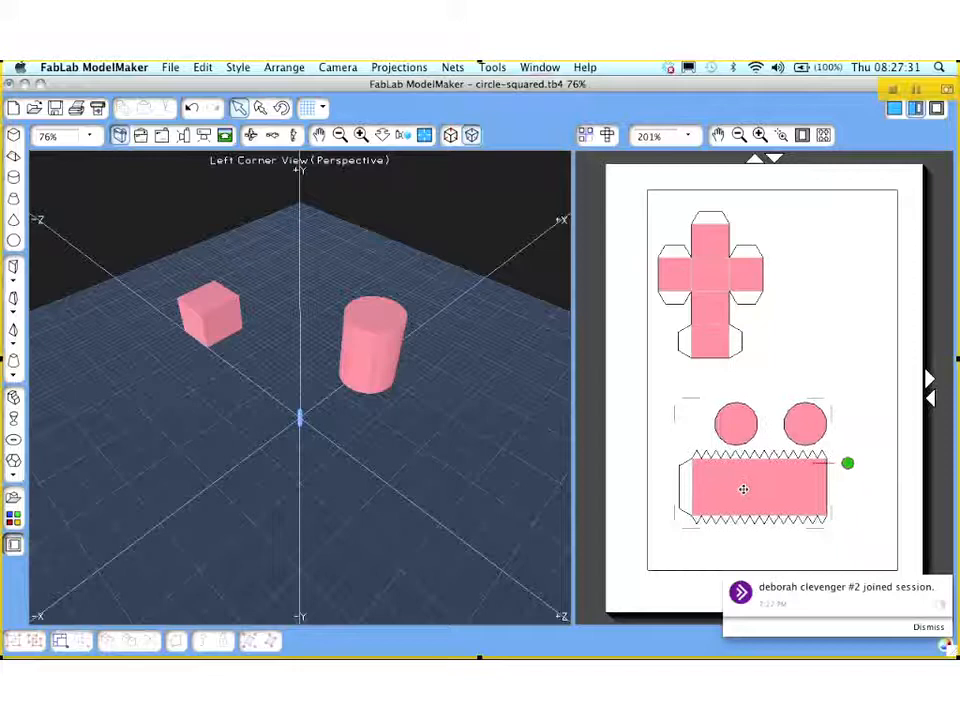
left_click(757, 557)
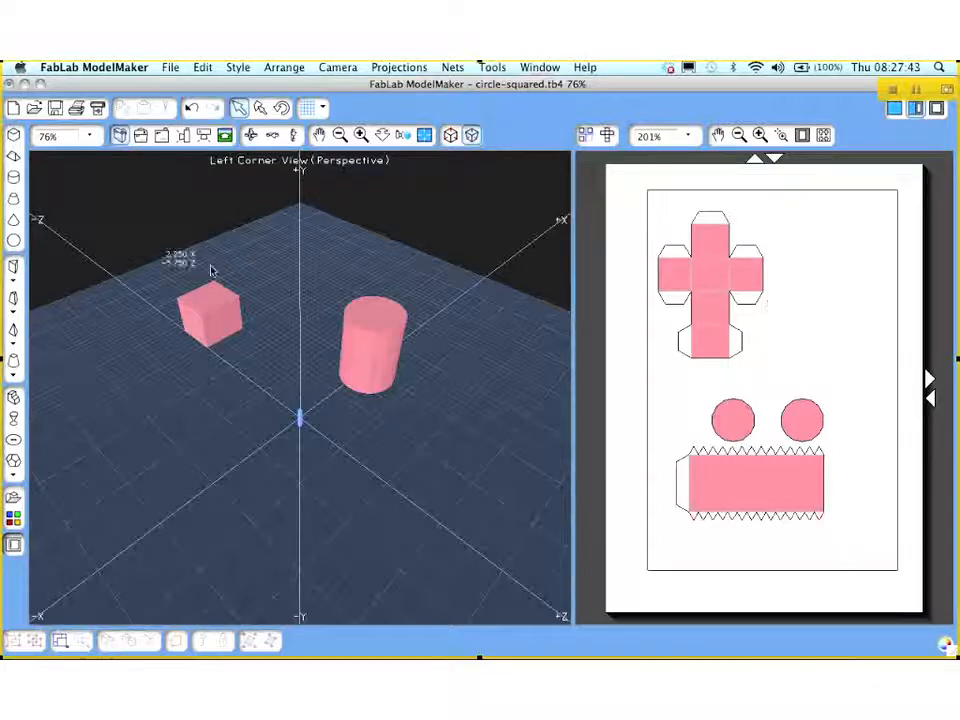
Select both the cuboid and the cylinder and delete them from the model
left_click_drag(130, 204, 521, 506)
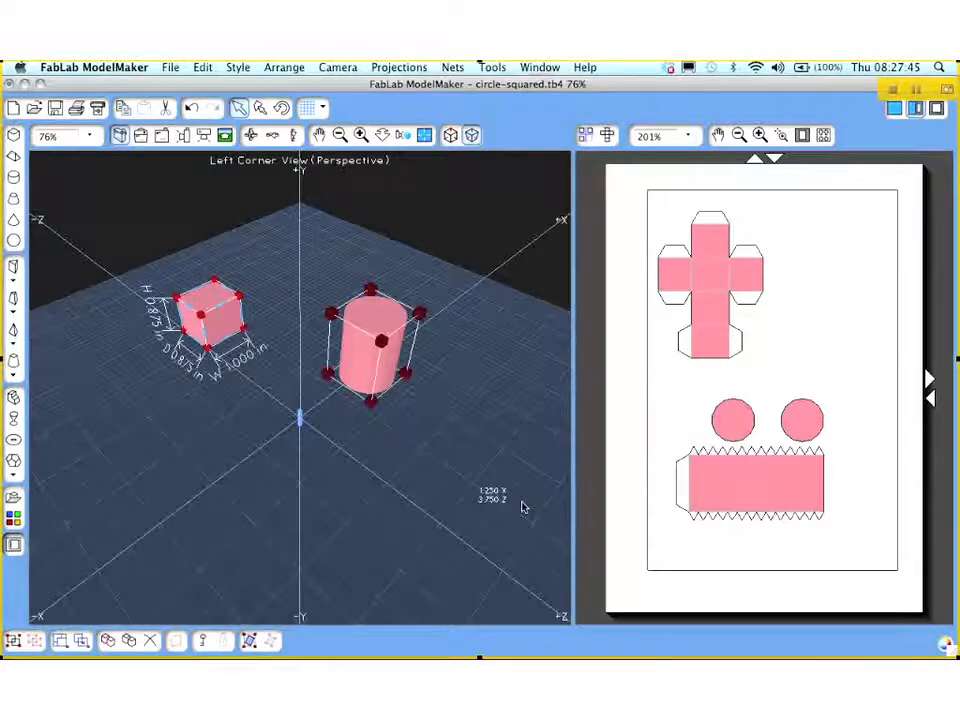
left_click(150, 641)
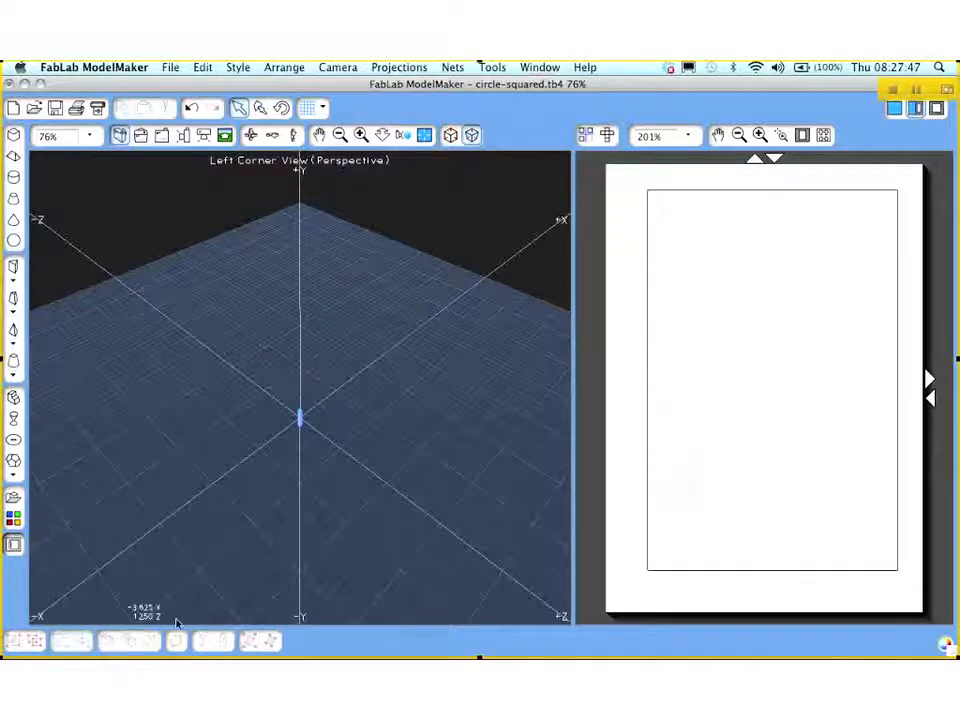
Draw a freehand cylinder with a radius of about 0.63 in and a height of about 2 in, and delete it
left_click(13, 180)
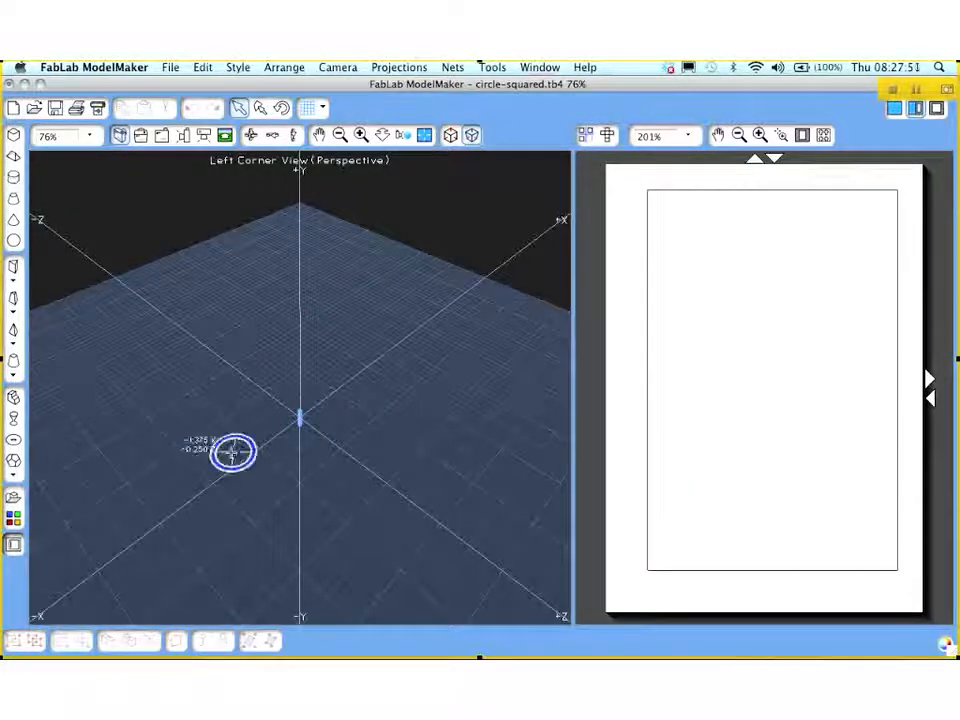
left_click_drag(243, 459, 172, 343)
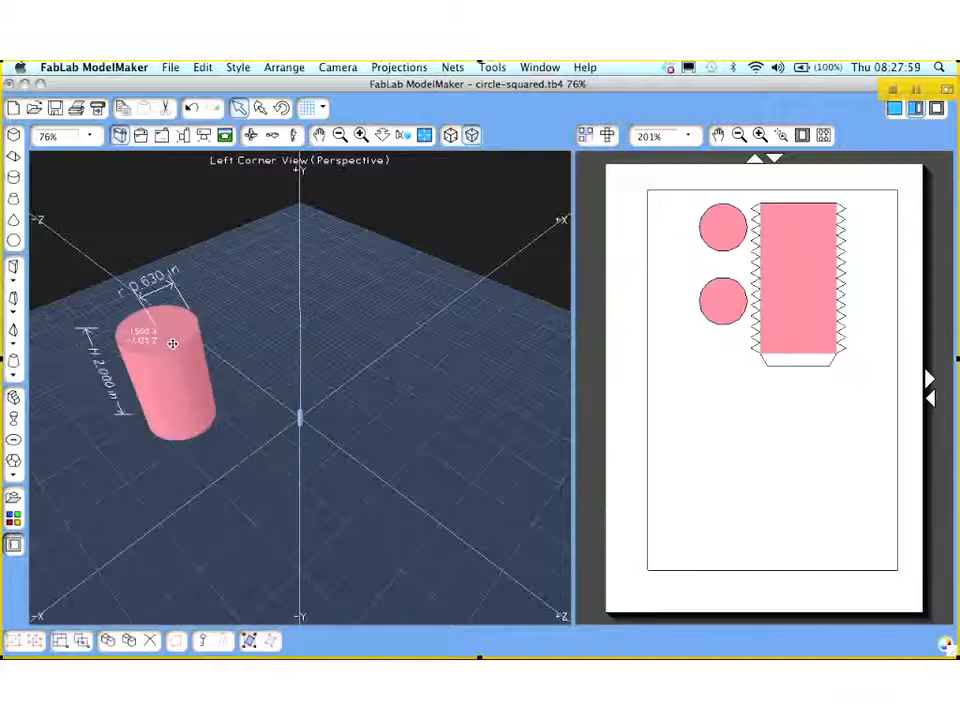
left_click(172, 343)
left_click(172, 343)
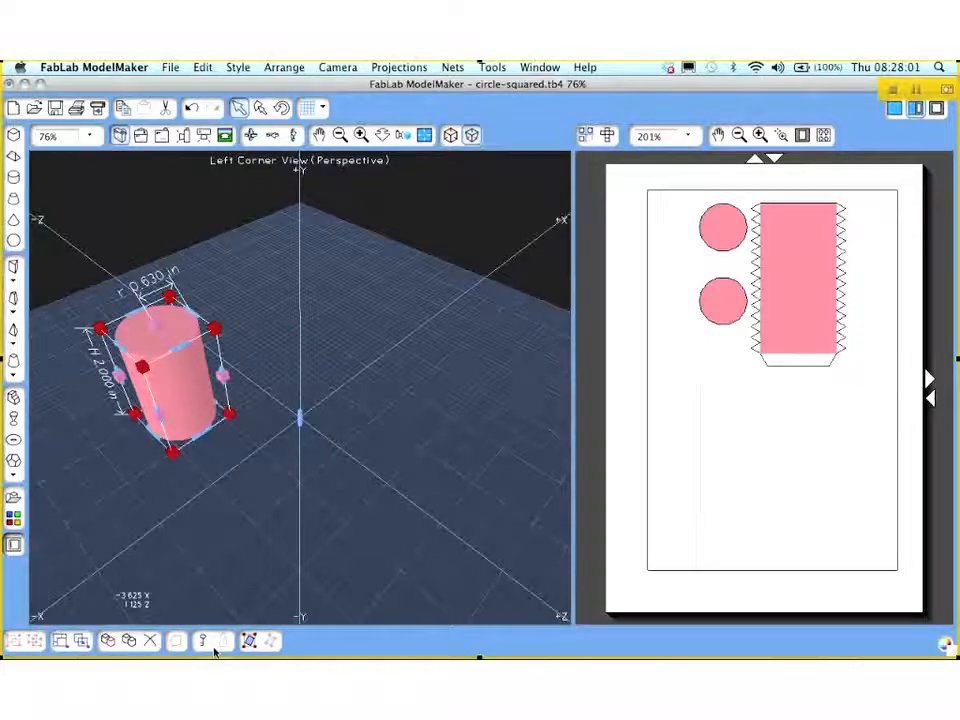
left_click(154, 644)
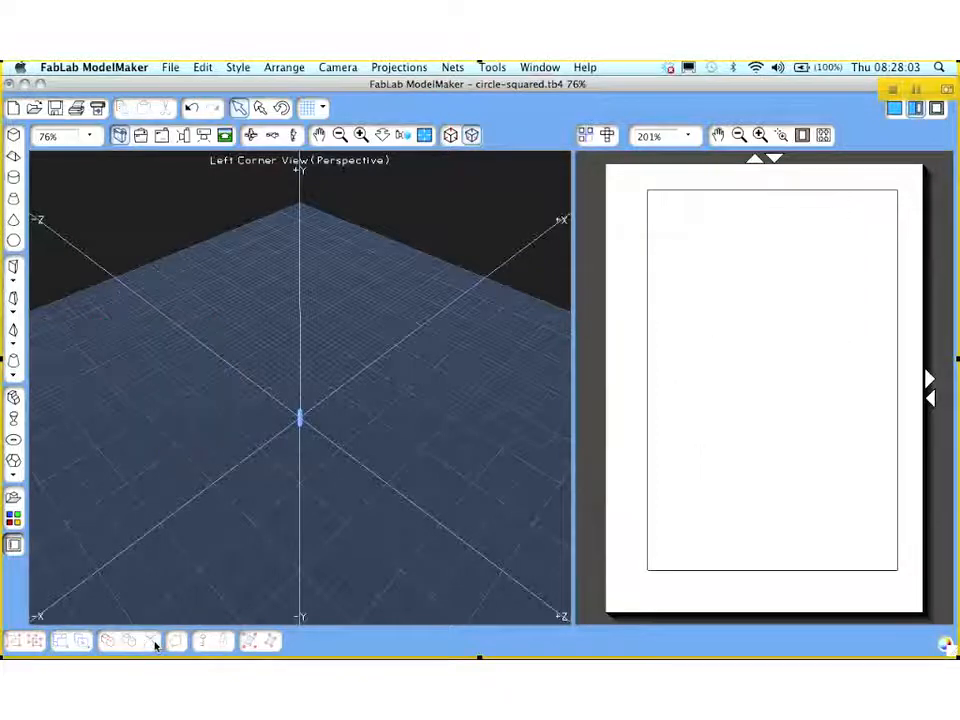
Add a cylinder at the grid's centre using the Create Shape Assistant
left_click(14, 418)
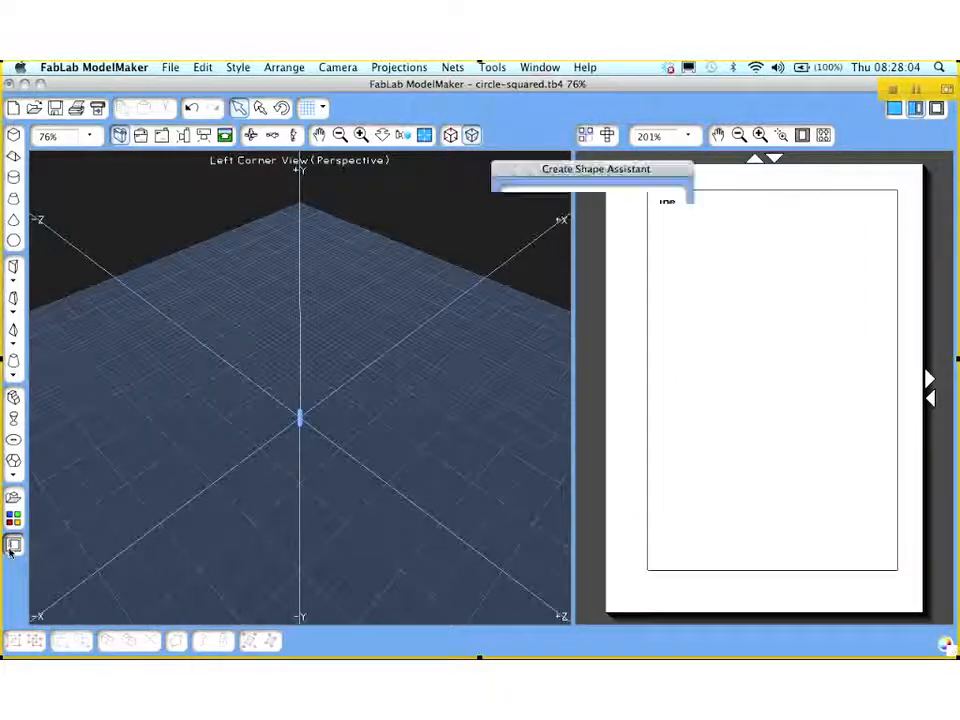
scroll(560, 300, "up", 5)
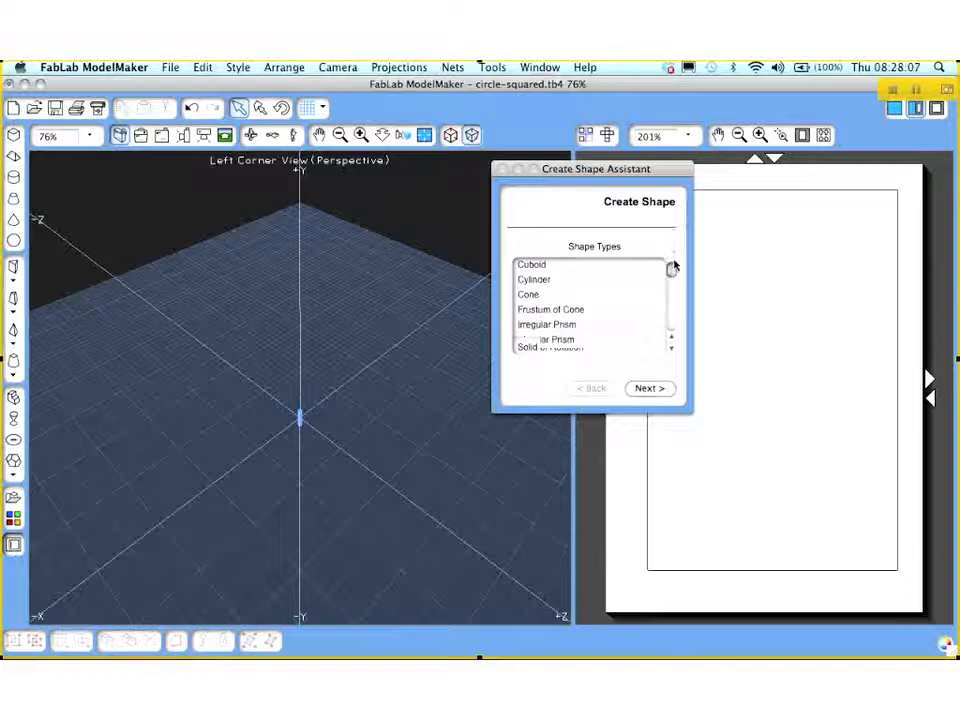
left_click(538, 280)
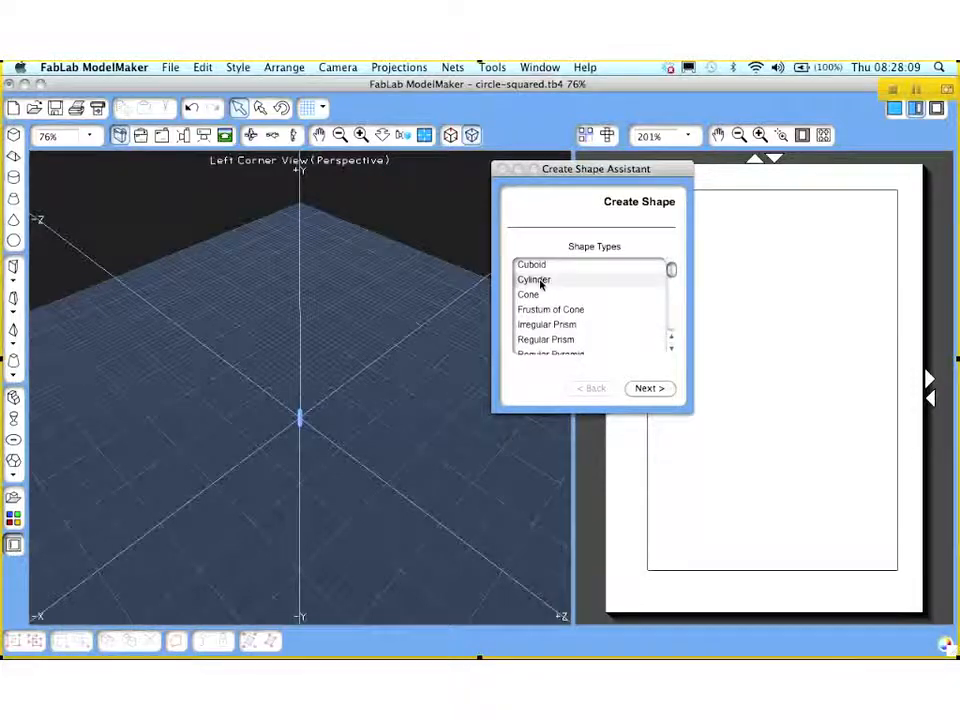
left_click(652, 389)
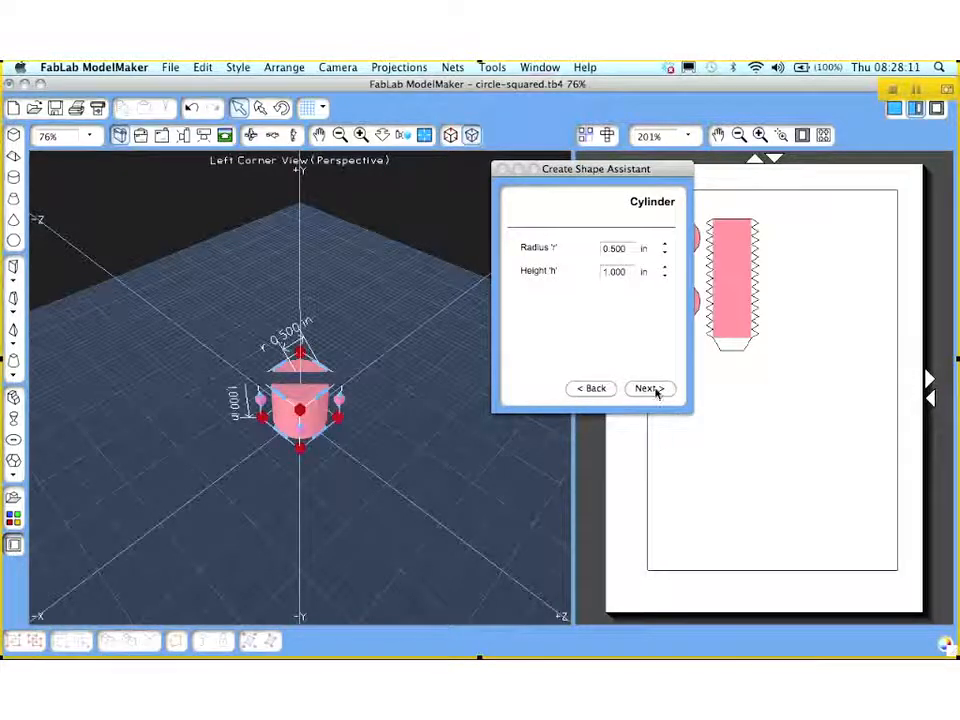
Set the new cylinder's radius to 1.000 in and height to 4.000 in, and finish it at the offered position
left_click(665, 245)
left_click(665, 245)
left_click(665, 269)
left_click(665, 269)
left_click(665, 268)
left_click(665, 268)
left_click(665, 268)
left_click(665, 269)
left_click(665, 269)
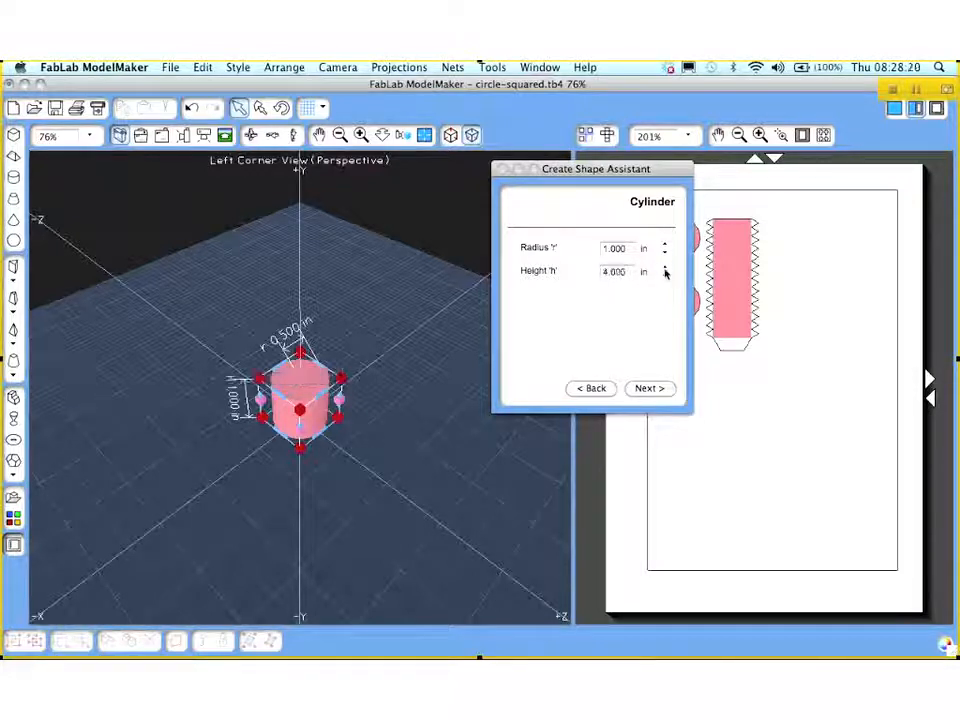
left_click(650, 388)
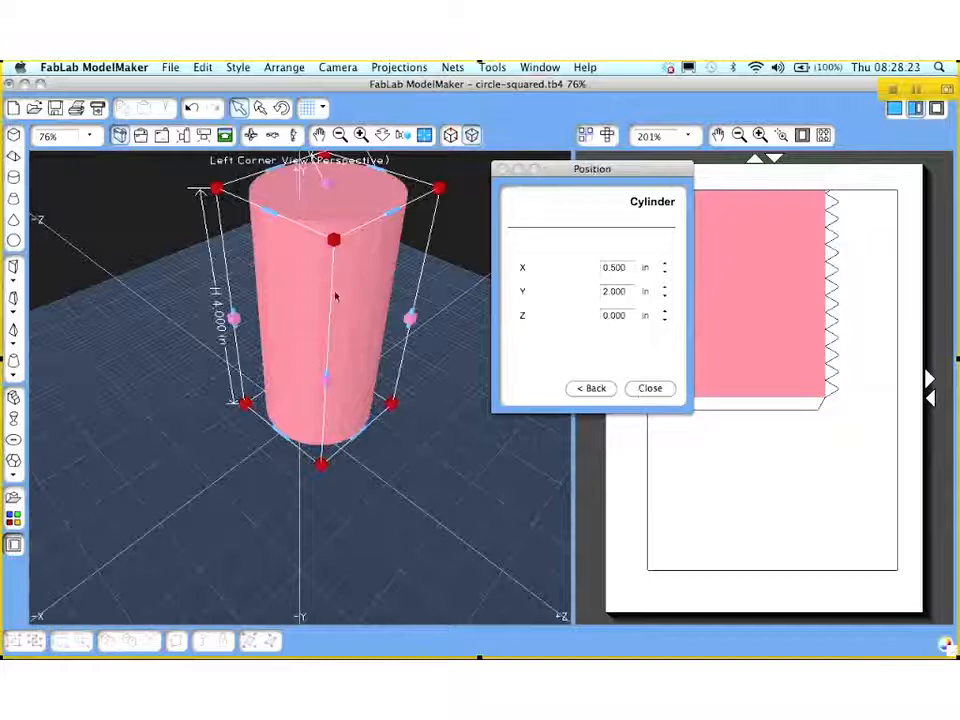
left_click(650, 388)
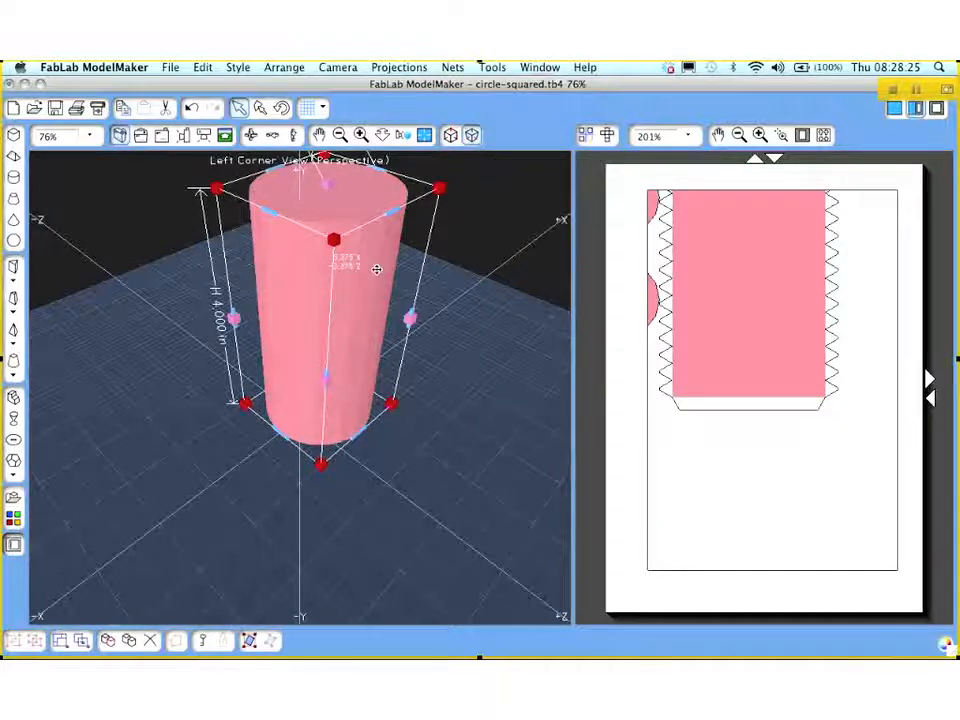
Move the 4 in tall cylinder away from the grid's centre toward the -X axis and deselect it
left_click_drag(371, 272, 225, 309)
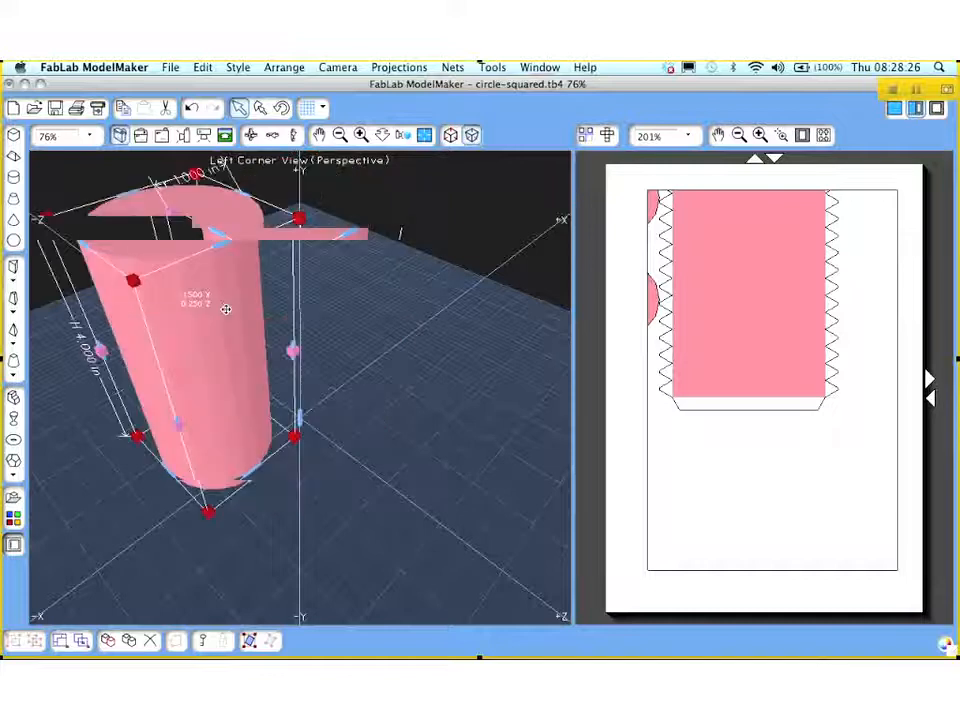
left_click(466, 242)
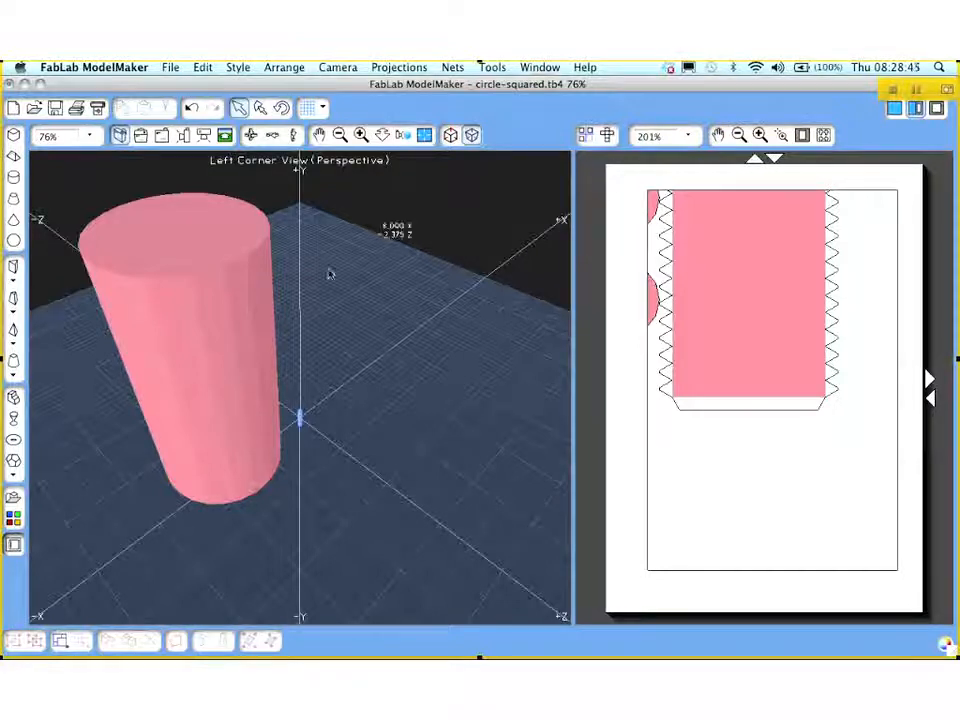
mouse_move(206, 300)
left_mouse_down()
mouse_move(199, 324)
mouse_move(217, 306)
left_mouse_up()
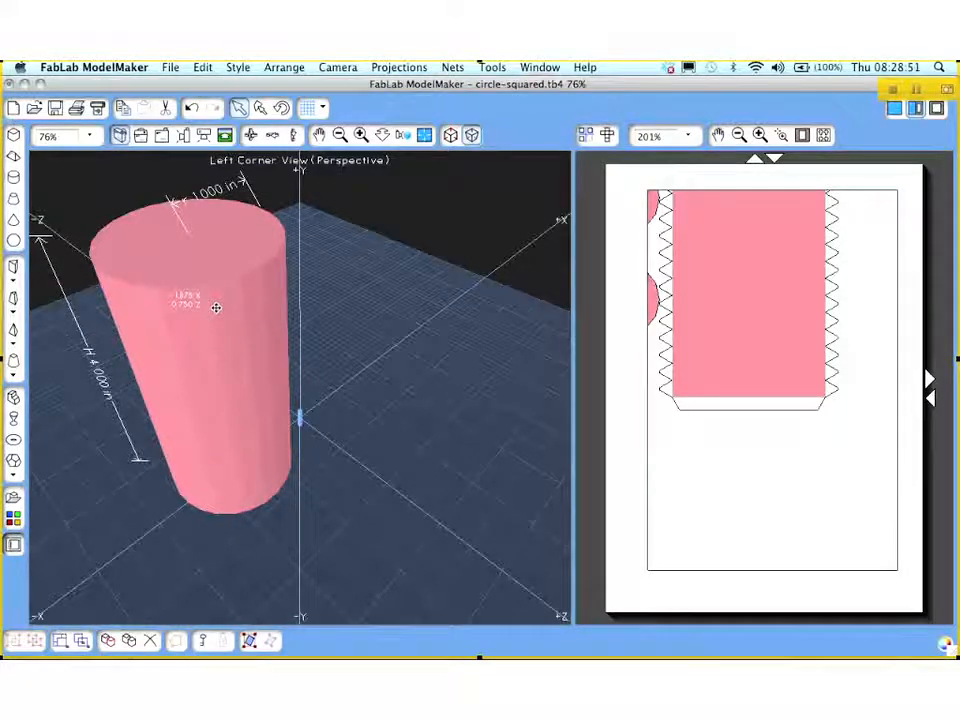
left_click(216, 308)
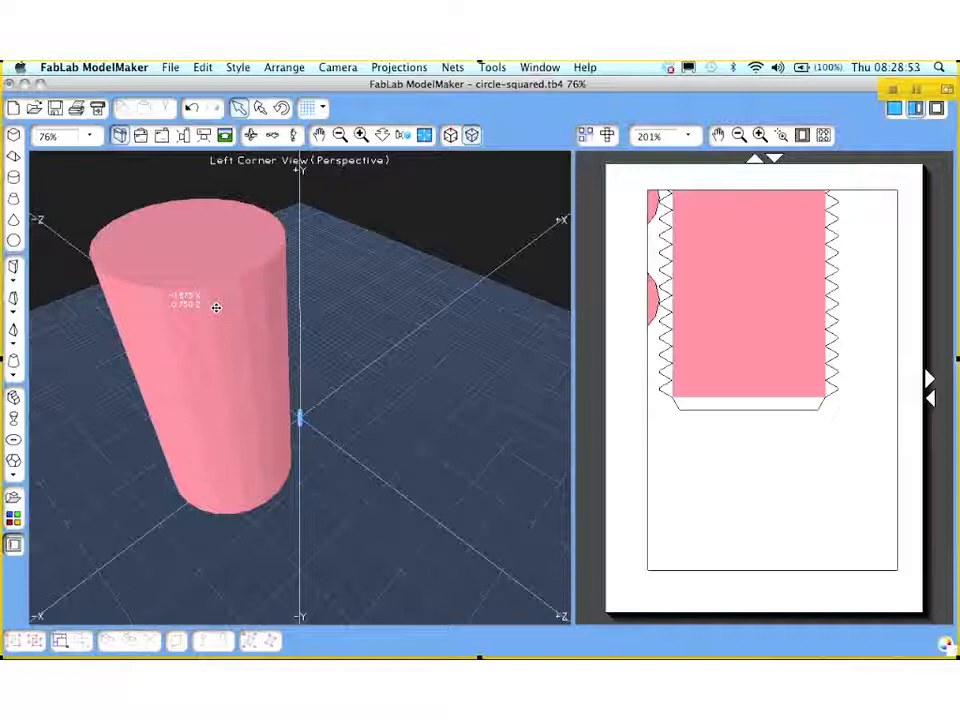
Examine the cylinder's properties, reading through its distances, areas and volume
left_click(215, 243)
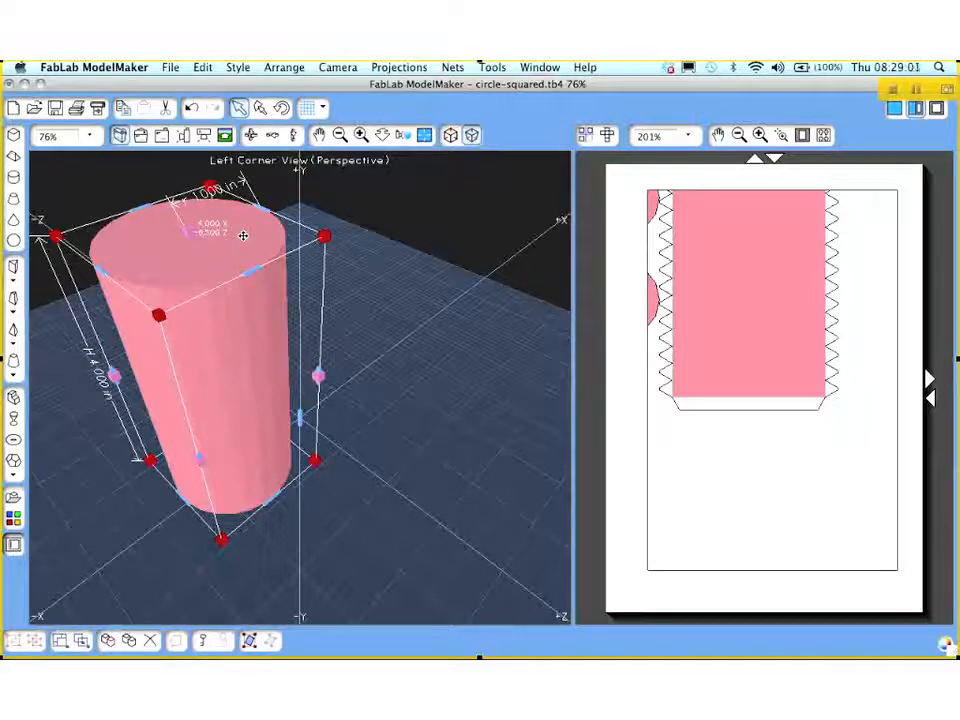
right_click(243, 236)
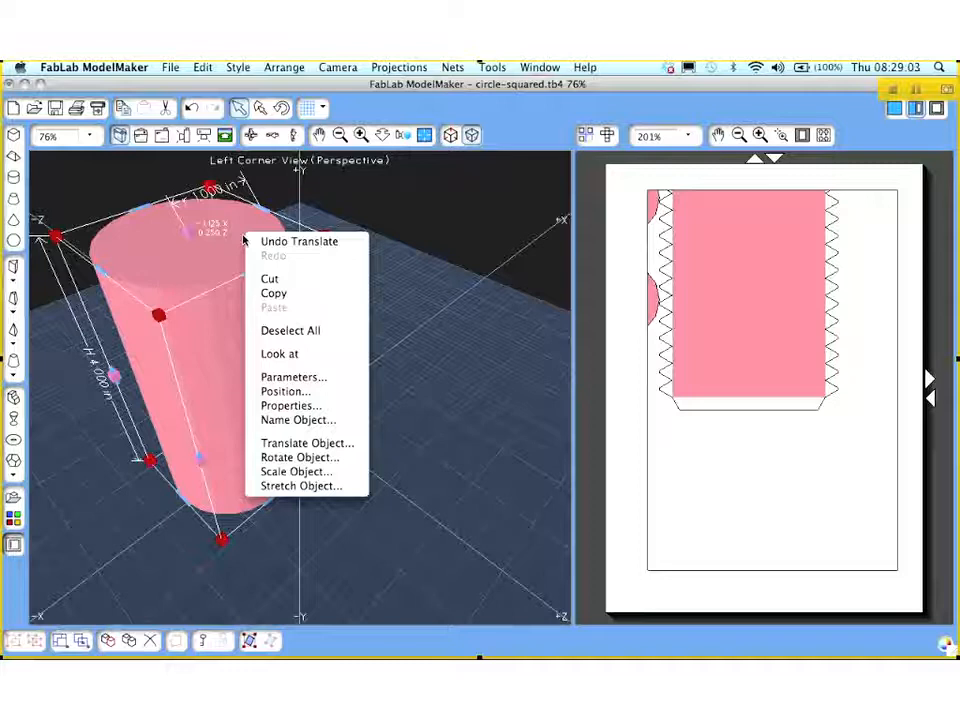
left_click(285, 407)
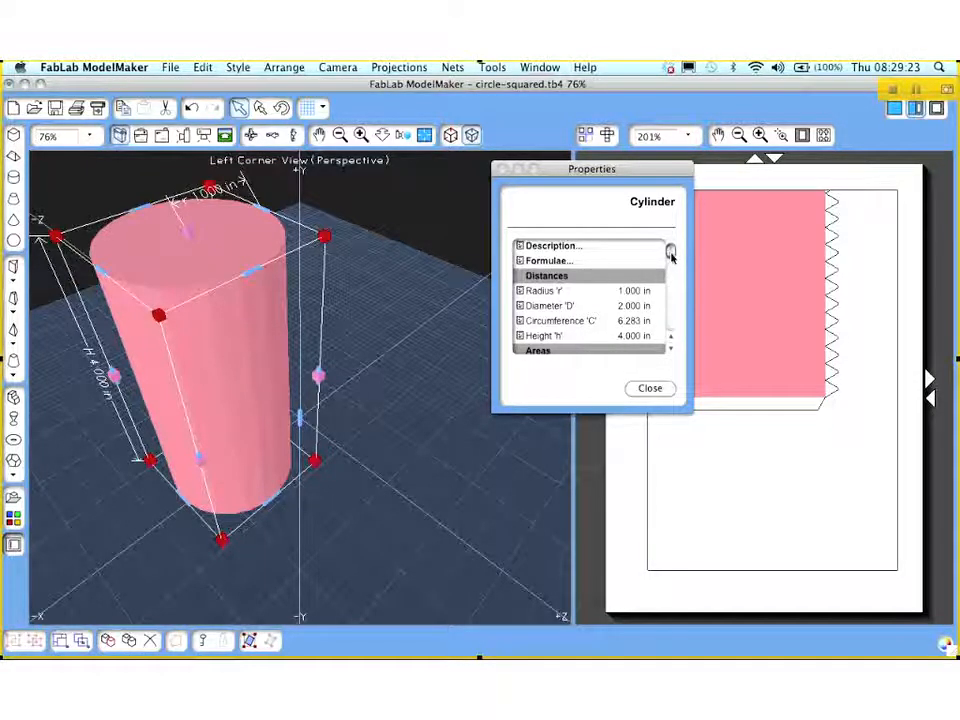
left_click_drag(671, 257, 671, 323)
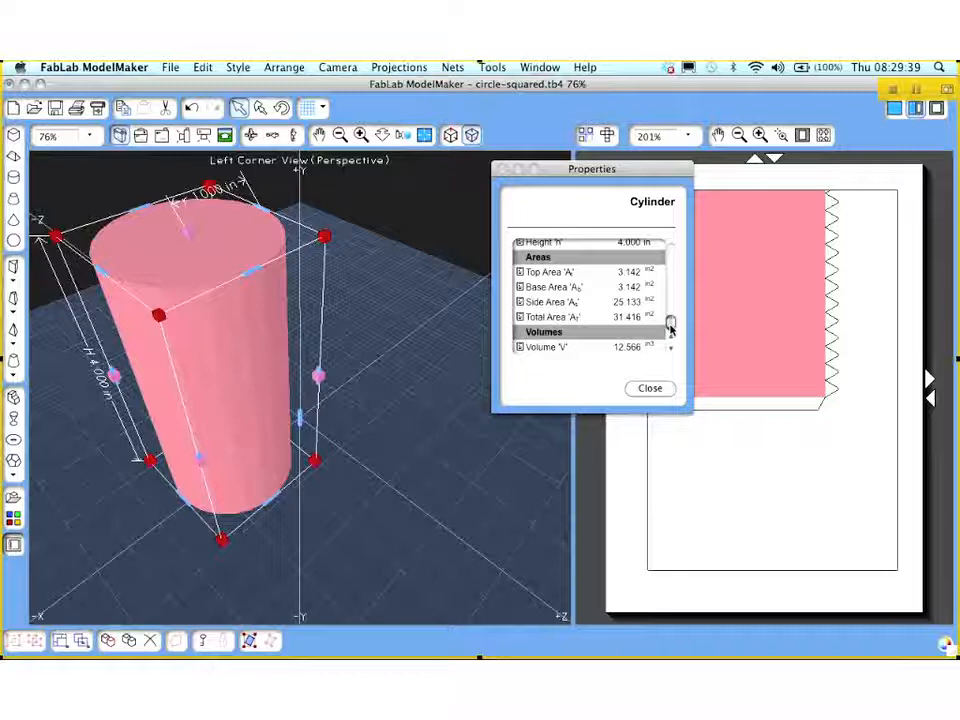
left_click_drag(670, 328, 671, 252)
View the summary of formulae for the cylinder in full and close it
left_click(555, 261)
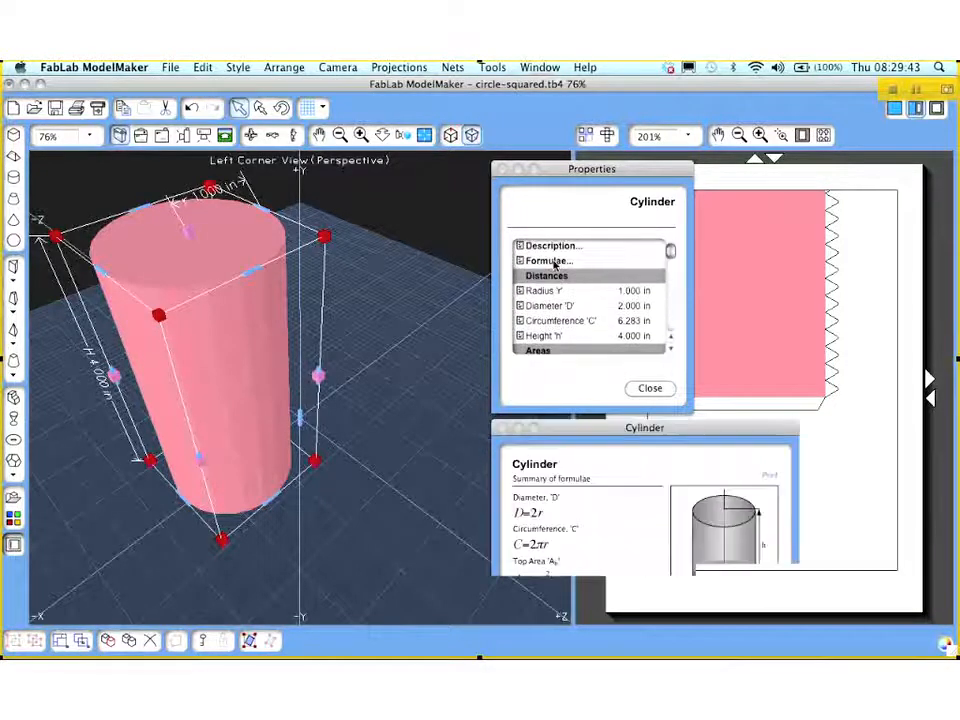
left_click_drag(648, 428, 639, 285)
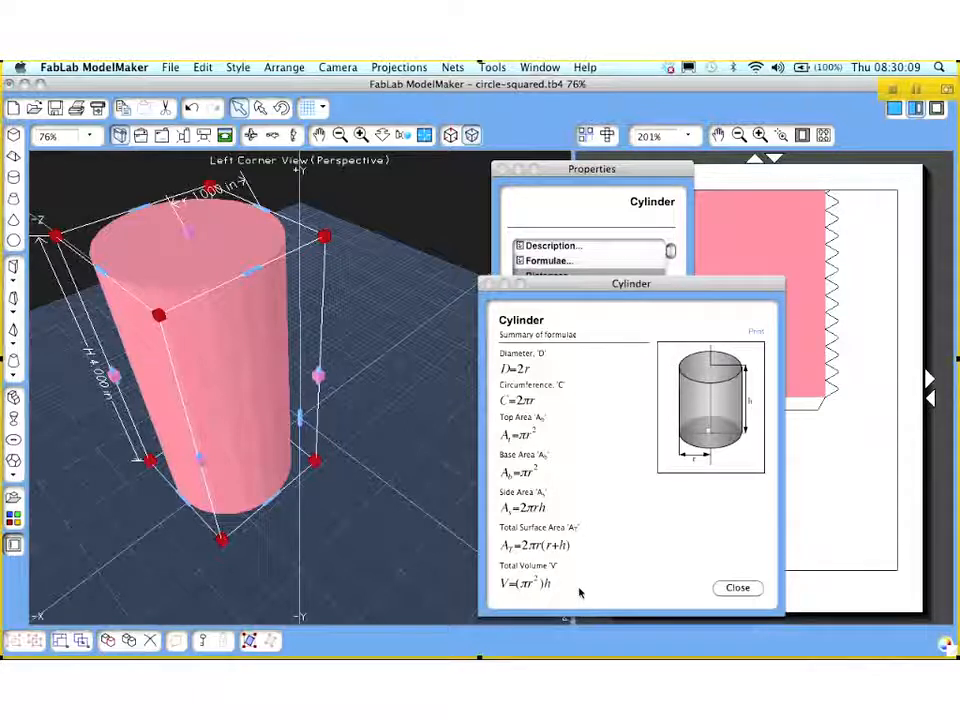
left_click(745, 591)
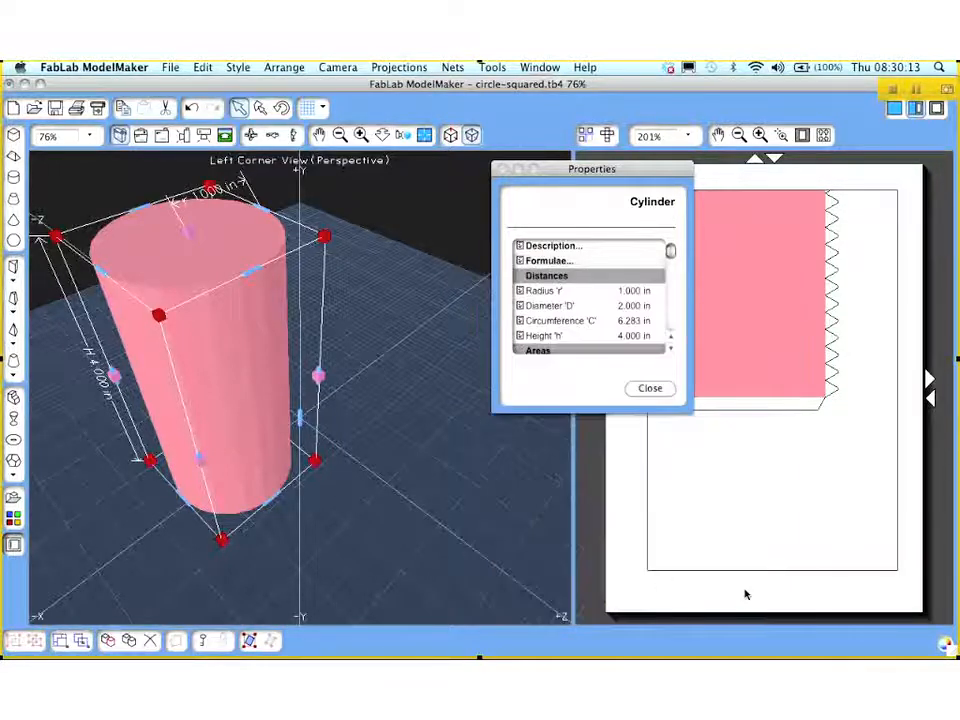
Close the cylinder's properties and create a new cone with the shape assistant
left_click(650, 388)
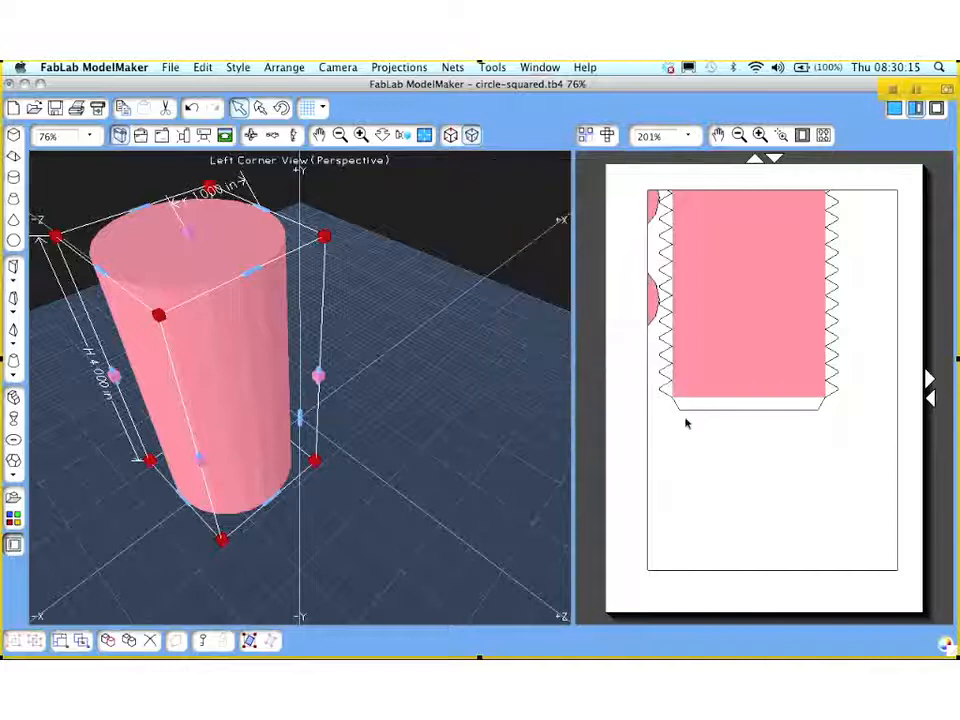
left_click(15, 225)
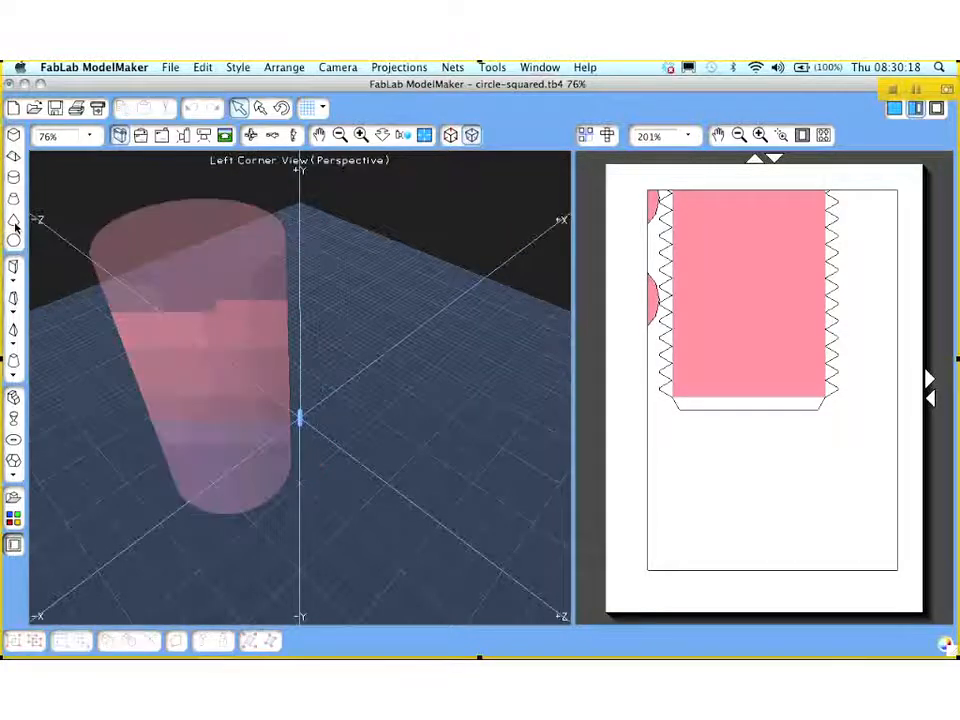
left_click(14, 544)
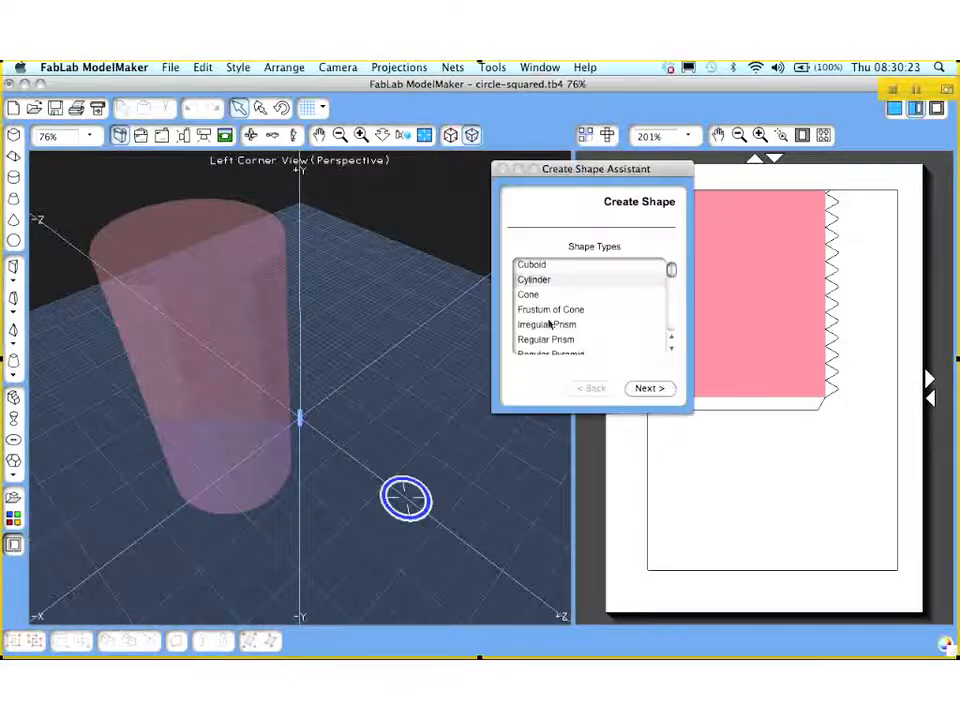
left_click(529, 296)
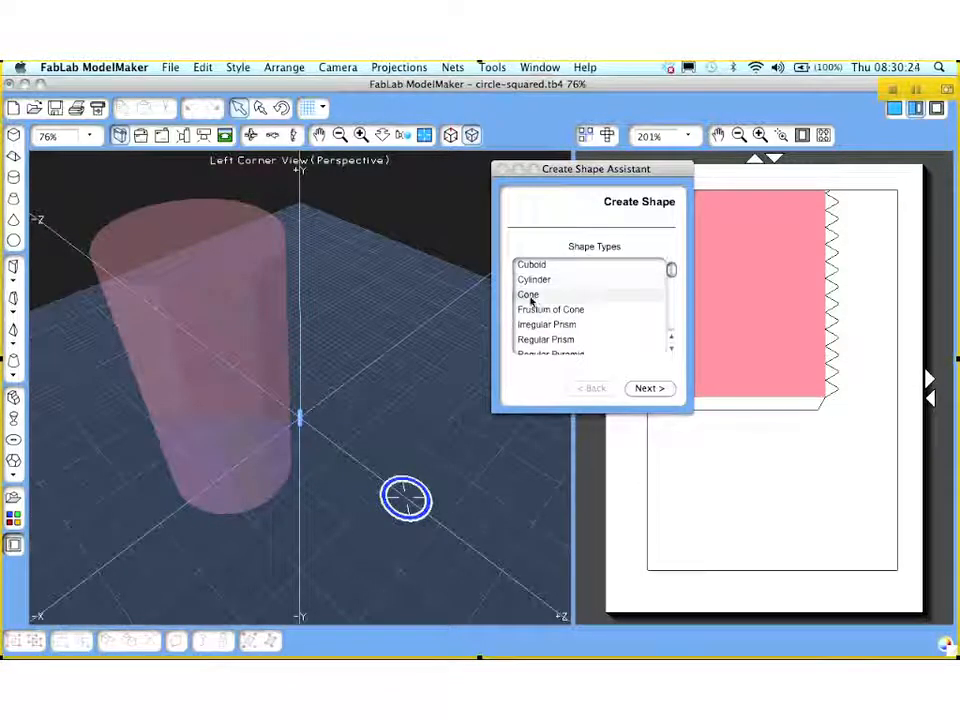
left_click(661, 391)
Set the new cone's radius and height to match the cylinder's, and finish it at the offered position
left_click(665, 245)
left_click(665, 245)
left_click(665, 245)
left_click(665, 245)
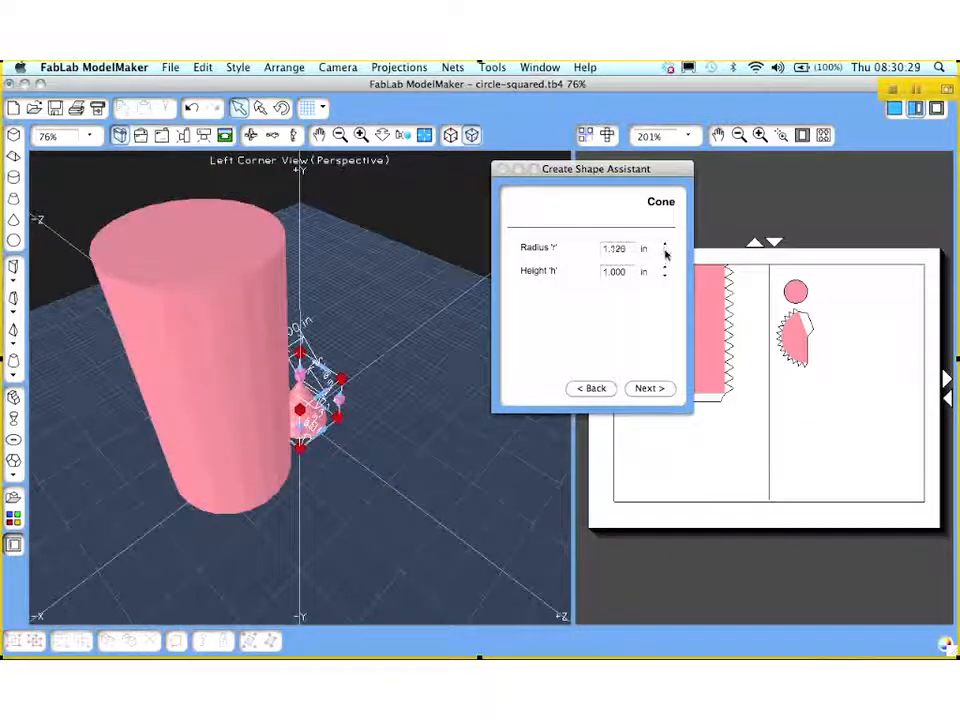
left_click(665, 268)
left_click(665, 268)
left_click(665, 268)
left_click(665, 268)
left_click(665, 268)
left_click(665, 268)
left_click(665, 268)
left_click(665, 268)
left_click(665, 268)
left_click(665, 268)
left_click(665, 268)
left_click(665, 268)
left_click(665, 274)
left_click(665, 274)
left_click(649, 387)
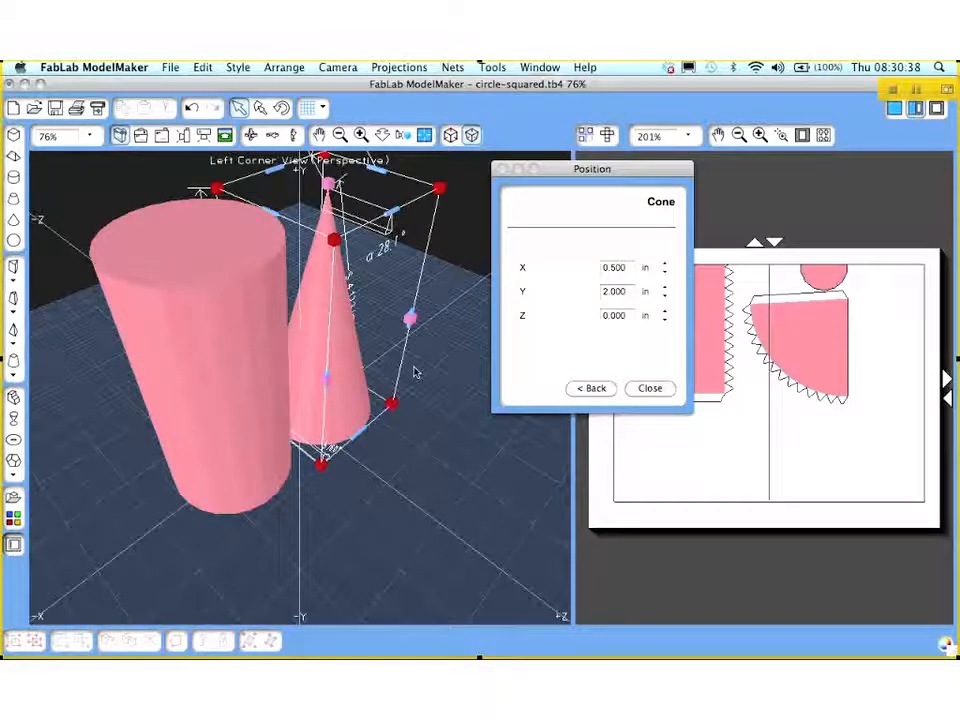
left_click(650, 388)
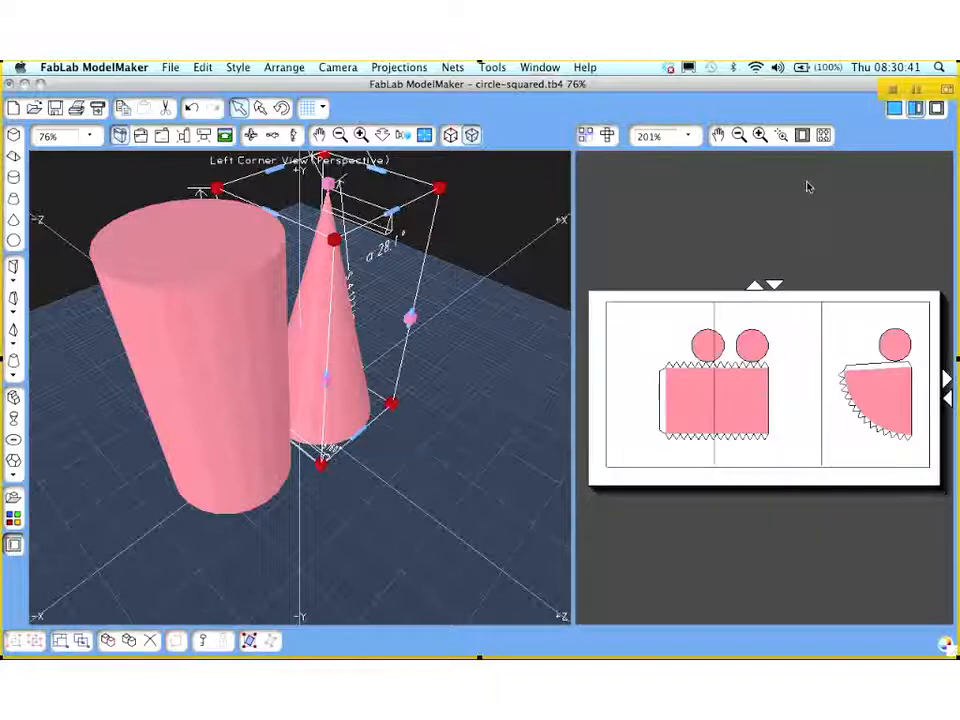
Move the cone away from the cylinder toward the +X axis and deselect it
left_click(482, 398)
left_click_drag(332, 396, 358, 385)
left_click(463, 380)
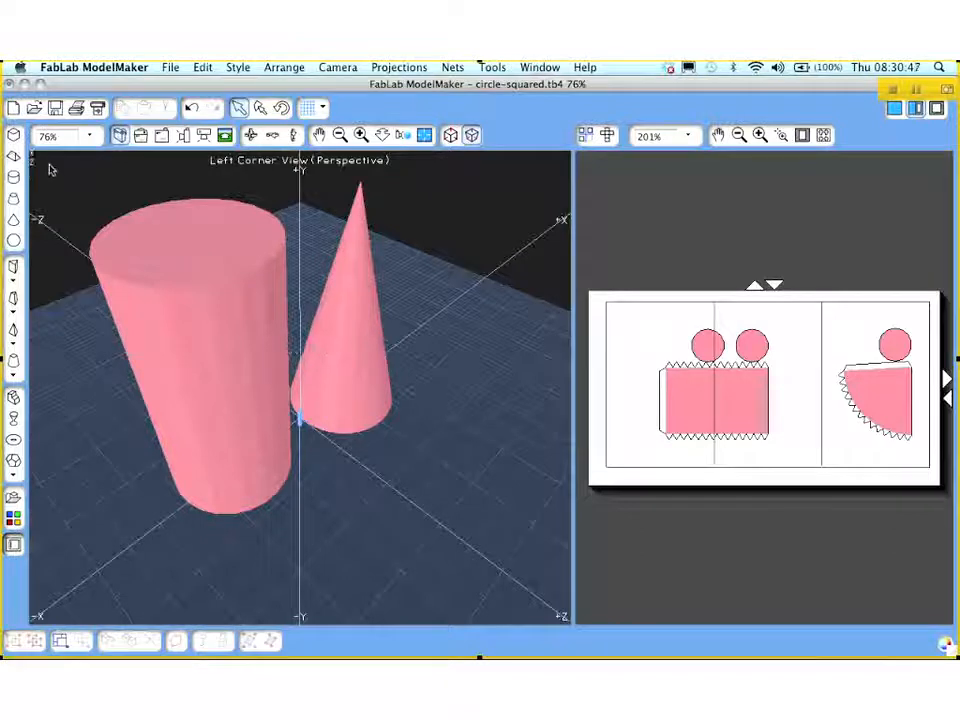
Select the cylinder and cone together and rotate them 180° about the Z axis
left_click_drag(60, 163, 530, 601)
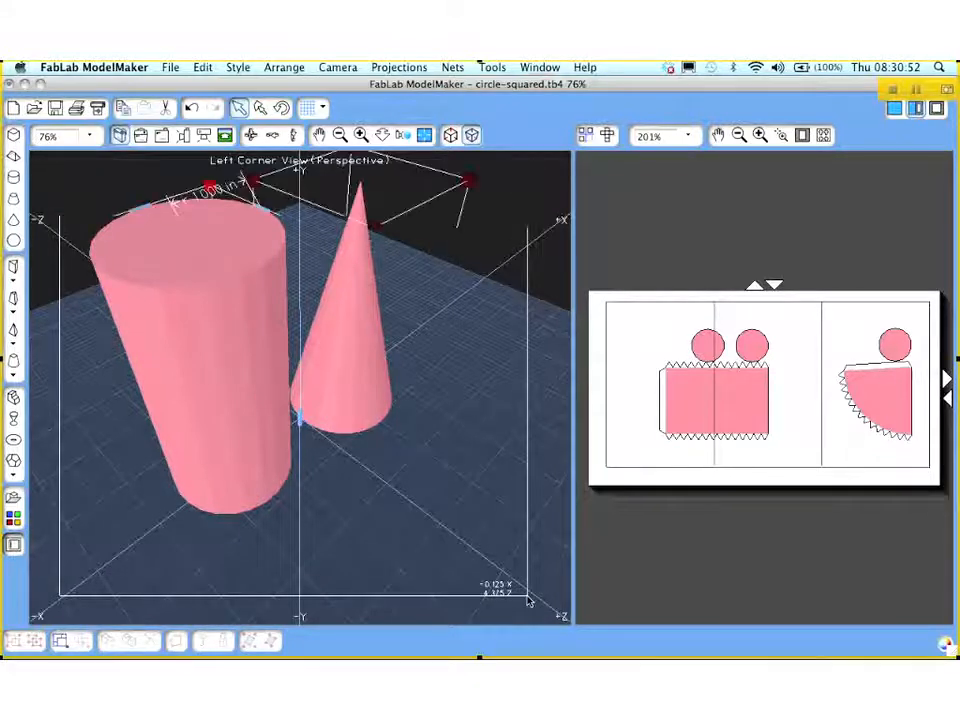
right_click(247, 316)
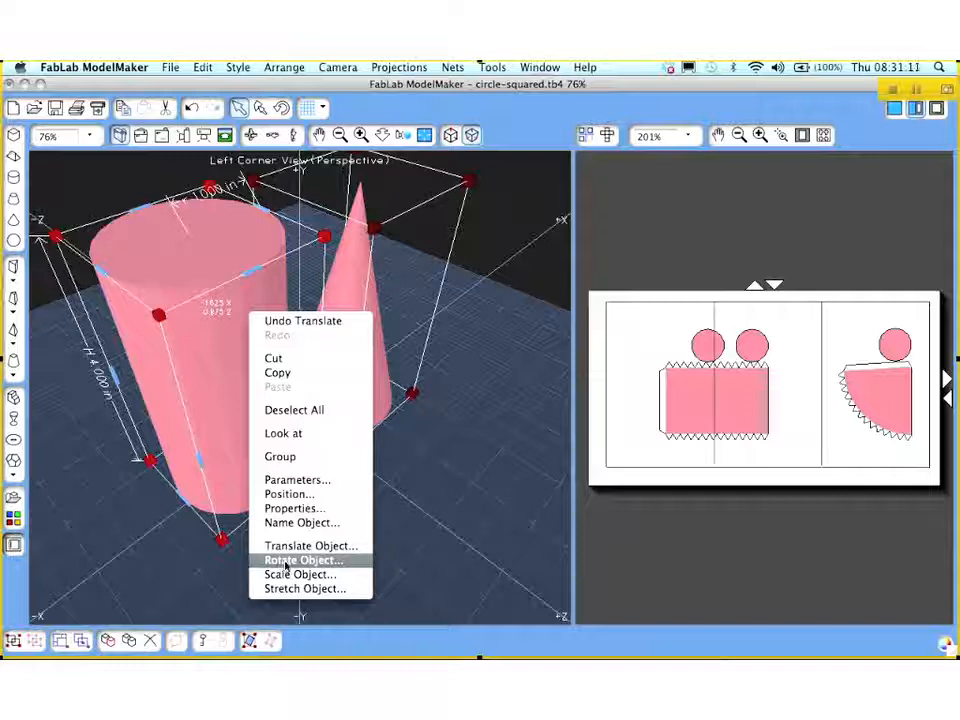
left_click(286, 562)
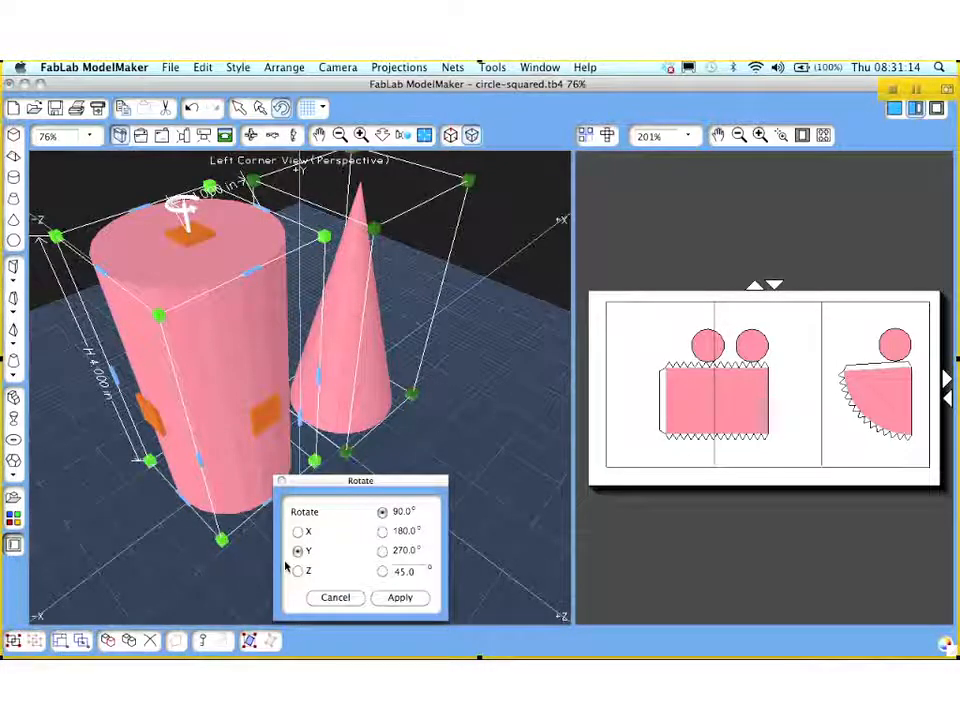
left_click(298, 572)
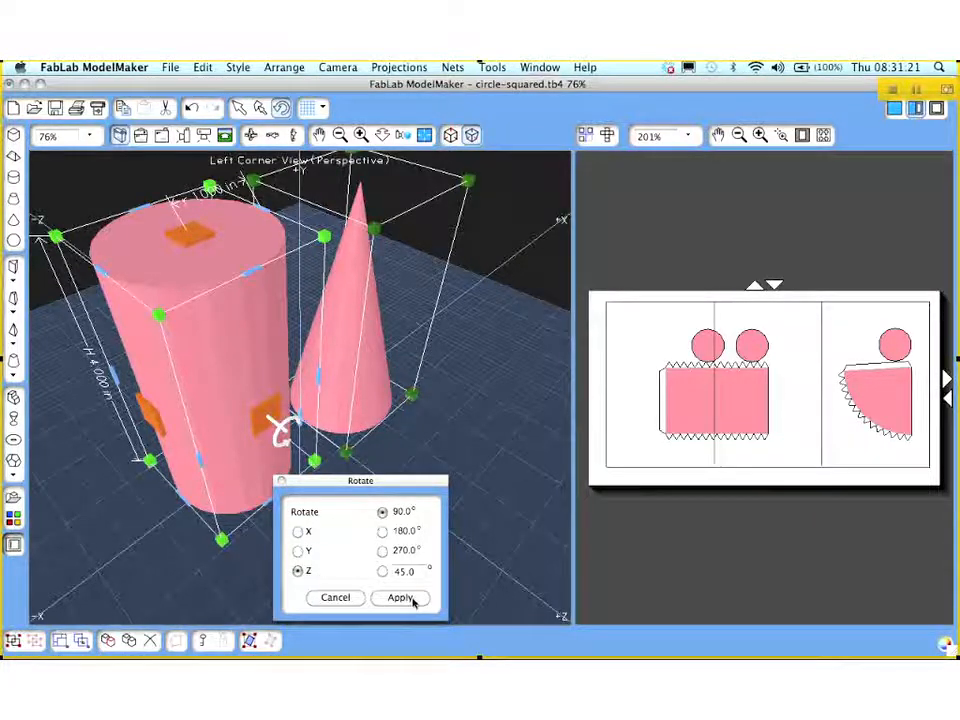
left_click(382, 531)
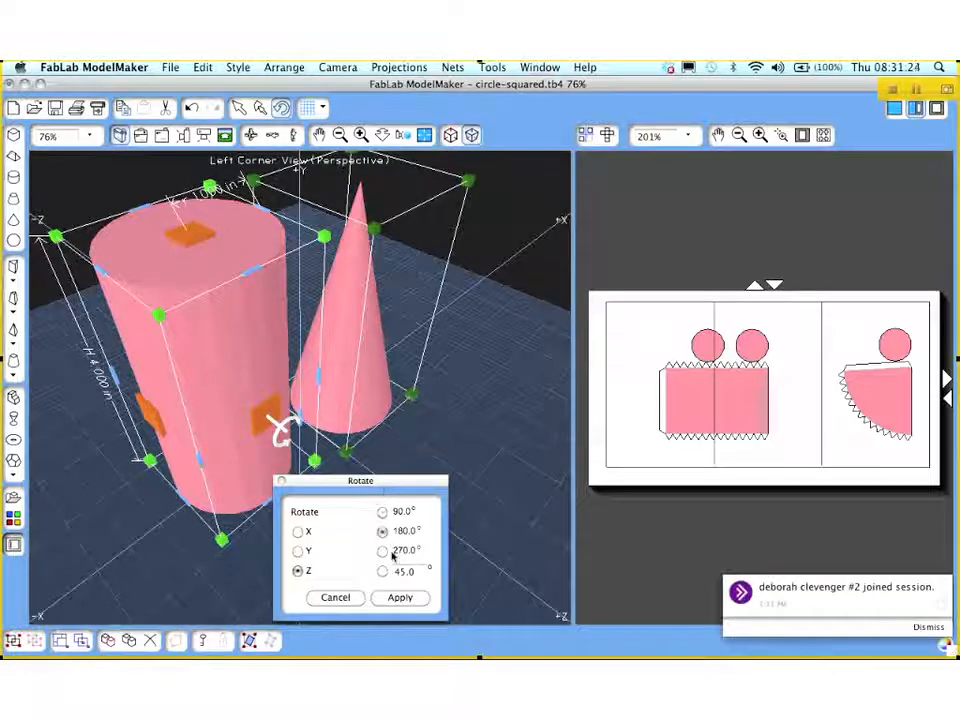
left_click(412, 602)
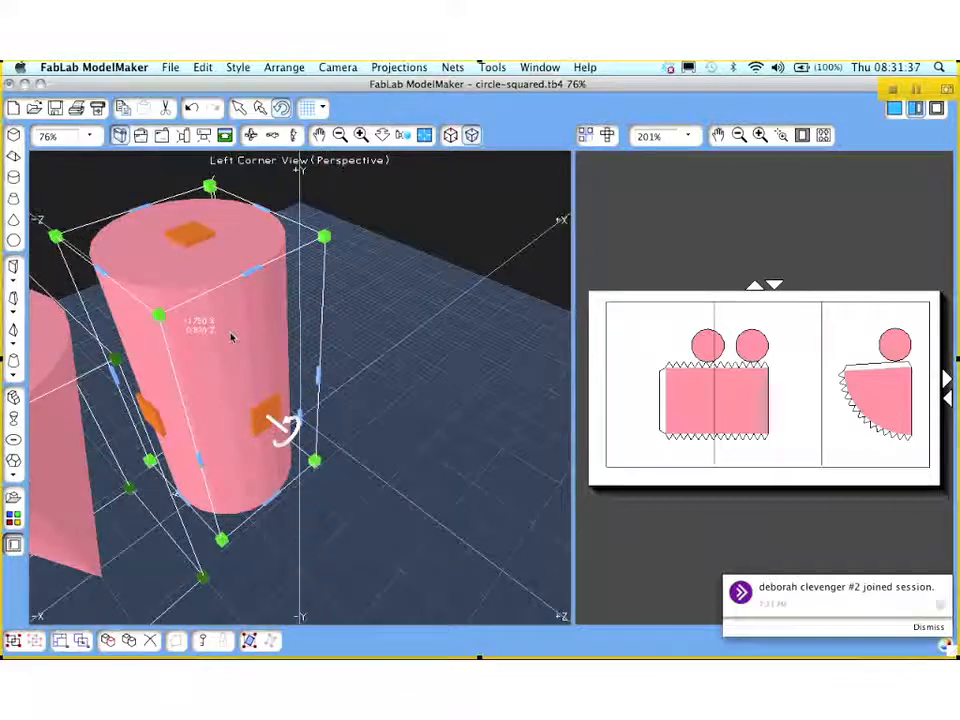
Move the rotated cylinder and cone together toward the +X axis and deselect them
left_click_drag(256, 340, 420, 302)
left_click(256, 138)
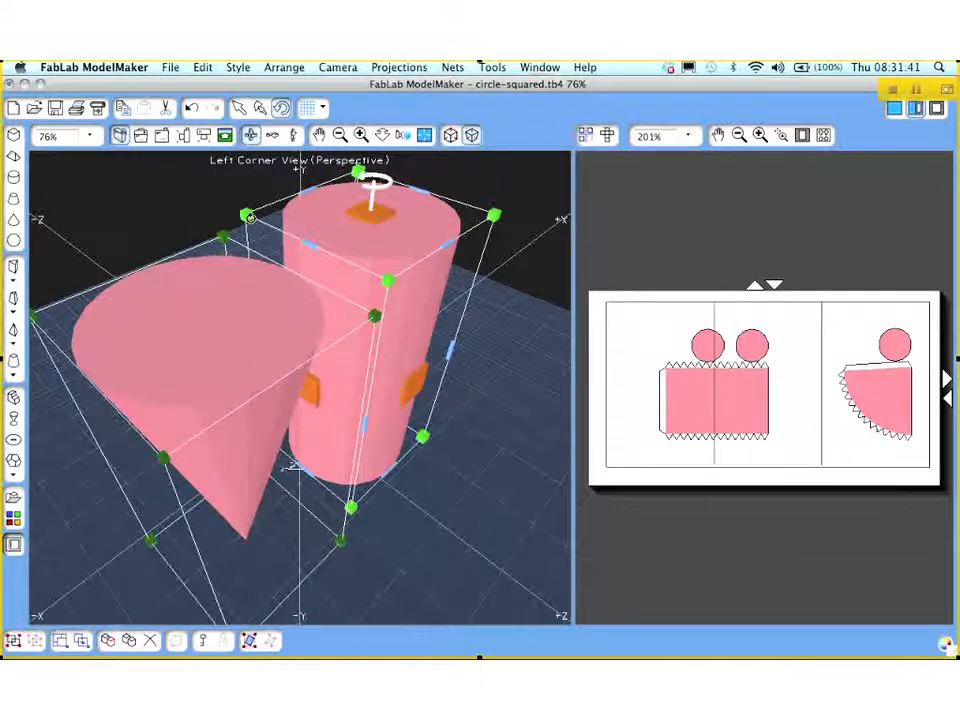
left_click_drag(249, 217, 234, 199)
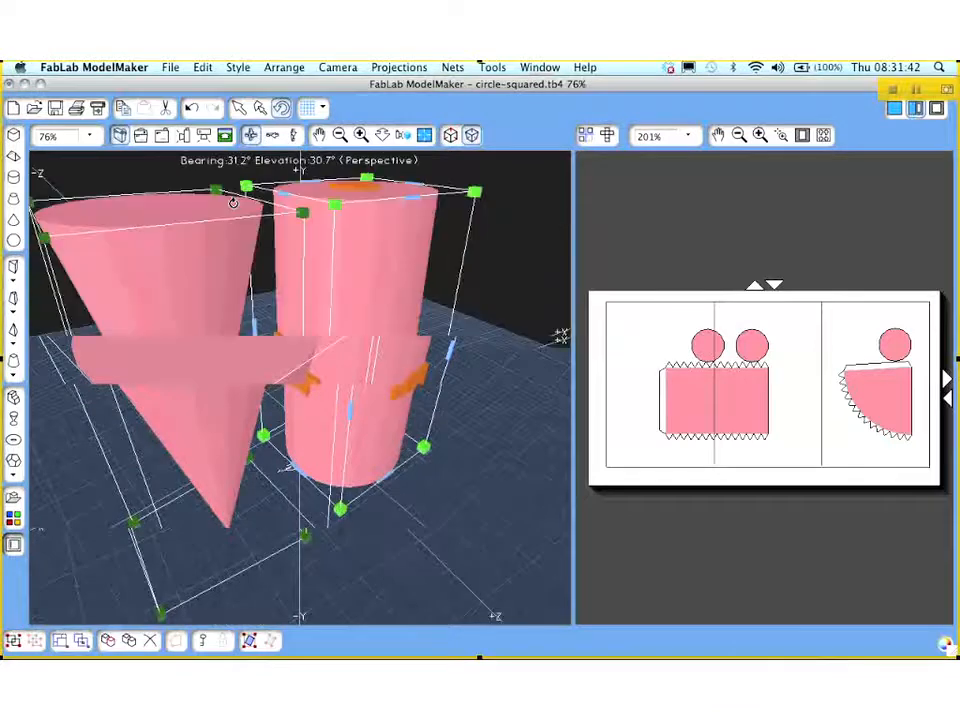
left_click(555, 246)
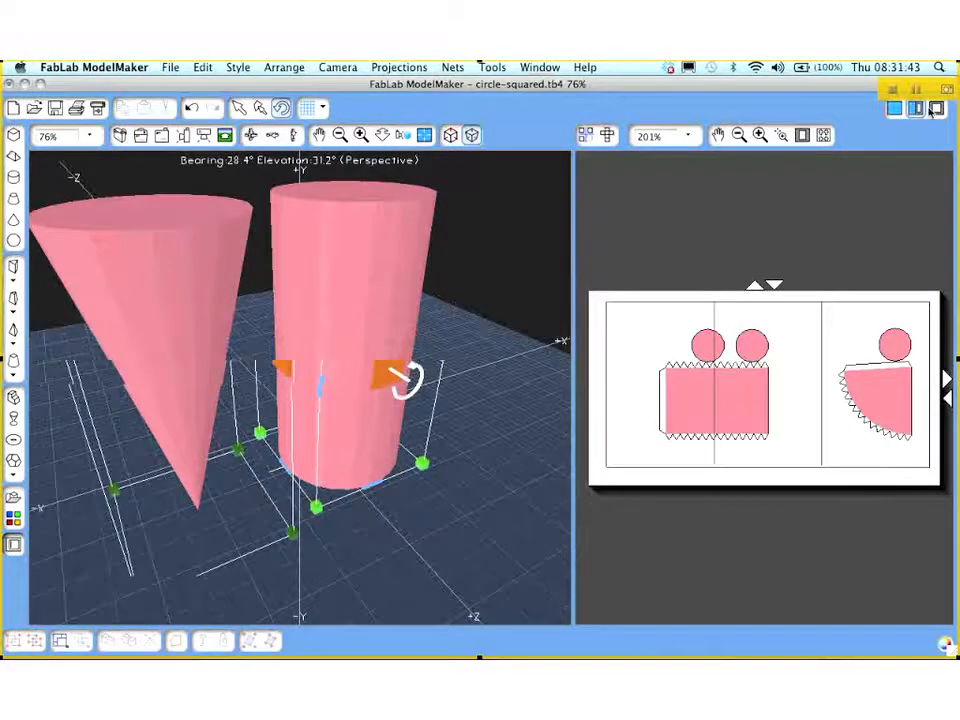
Examine the cylinder and inverted cone from several angles in the full-width 3D view with the grid hidden, comparing orthographic and perspective projection
left_click(896, 108)
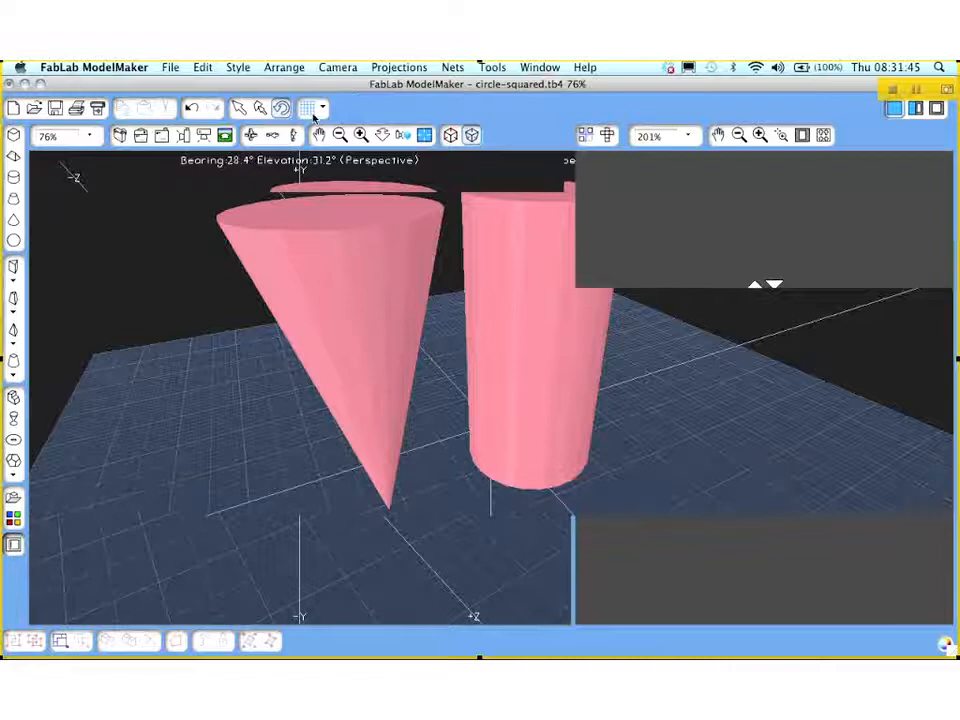
left_click(250, 135)
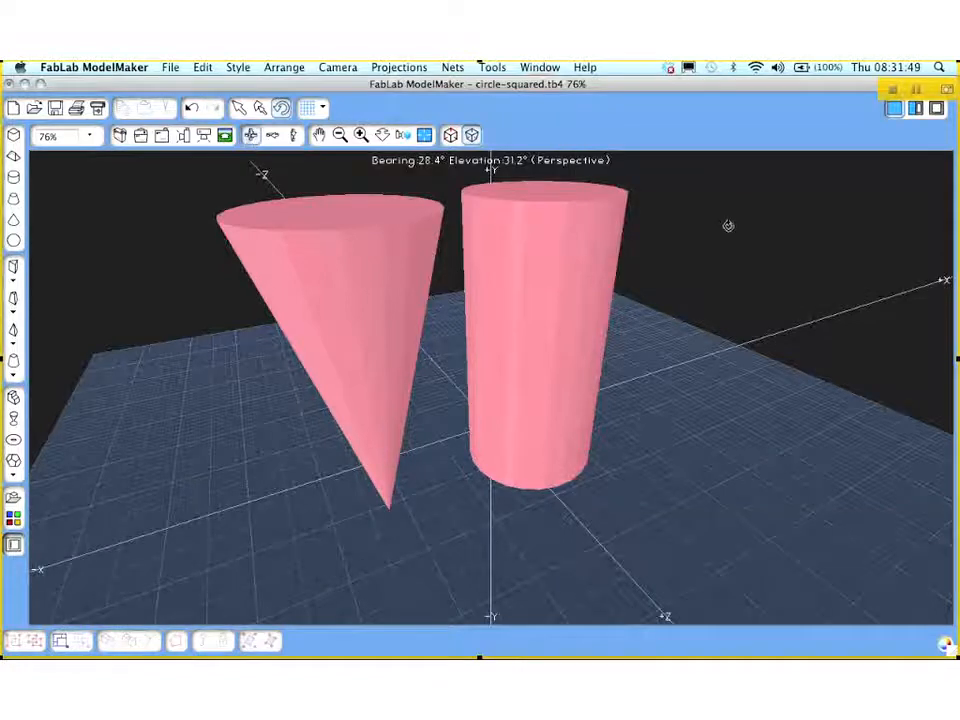
left_click_drag(728, 226, 757, 220)
left_click(450, 135)
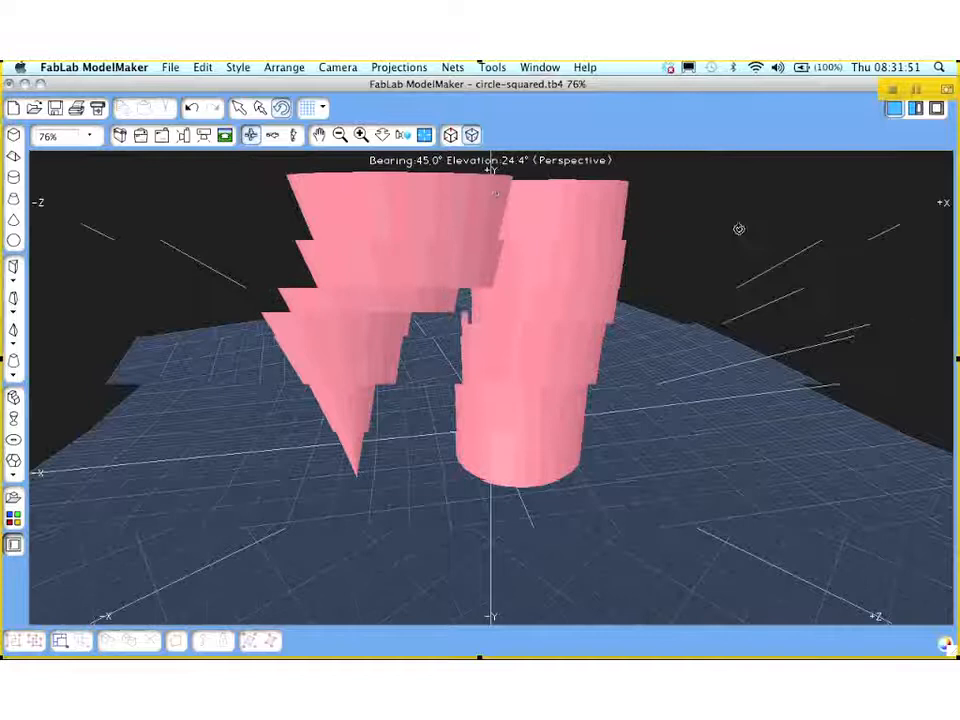
left_click(450, 137)
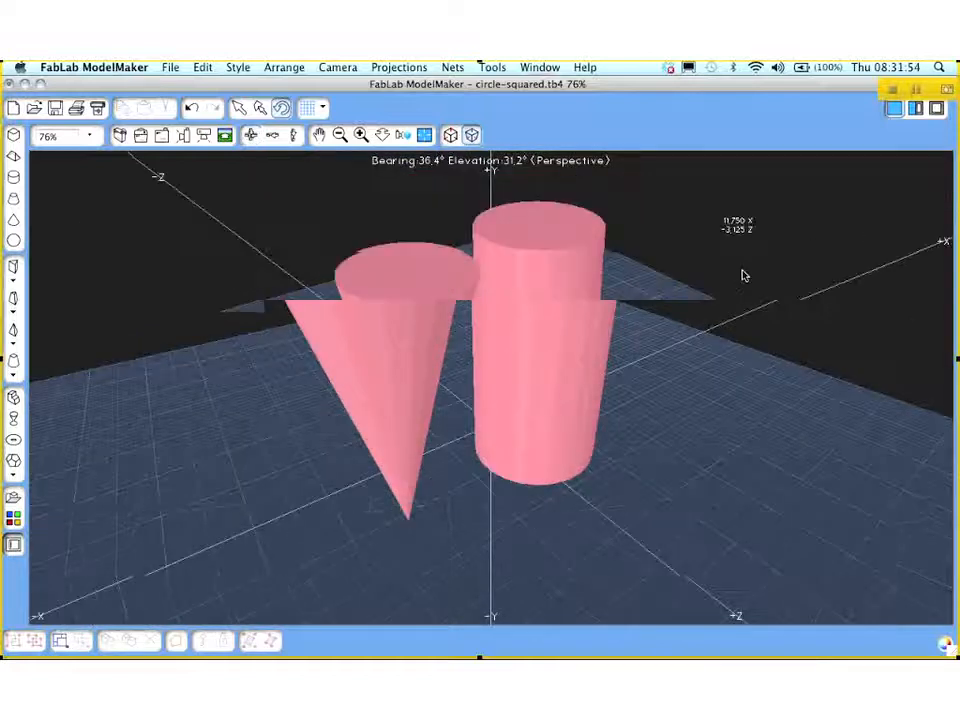
left_click(472, 136)
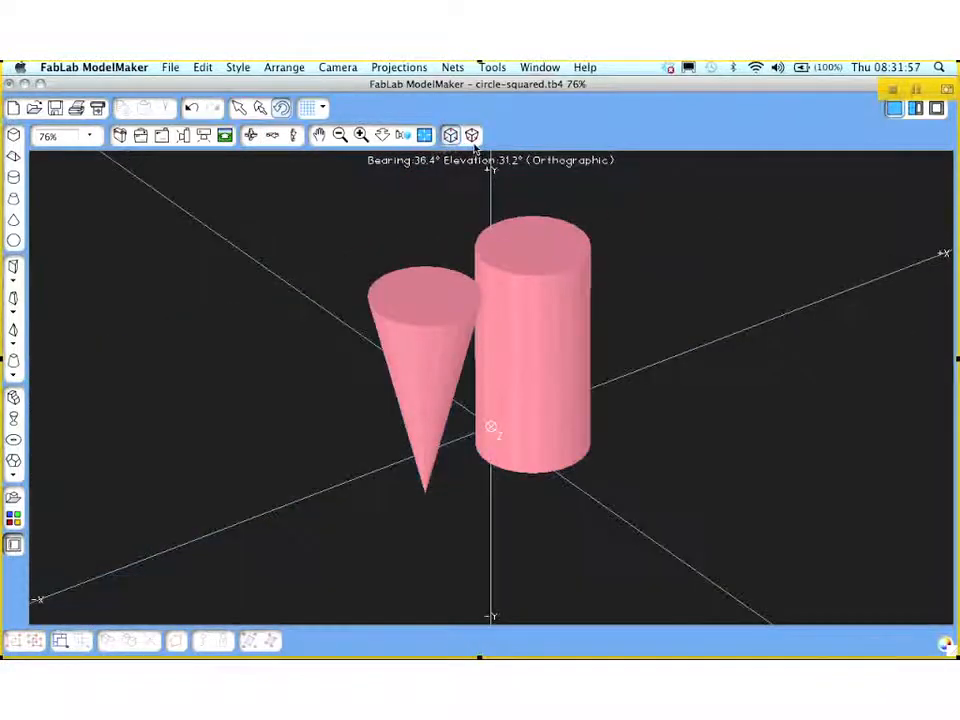
left_click(472, 136)
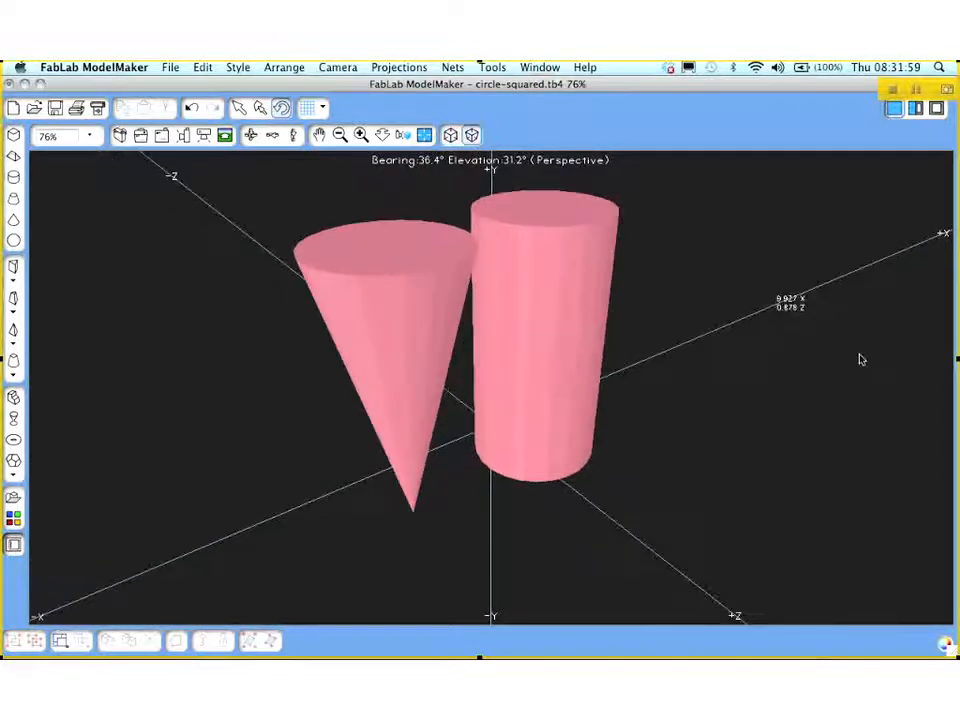
left_click(250, 135)
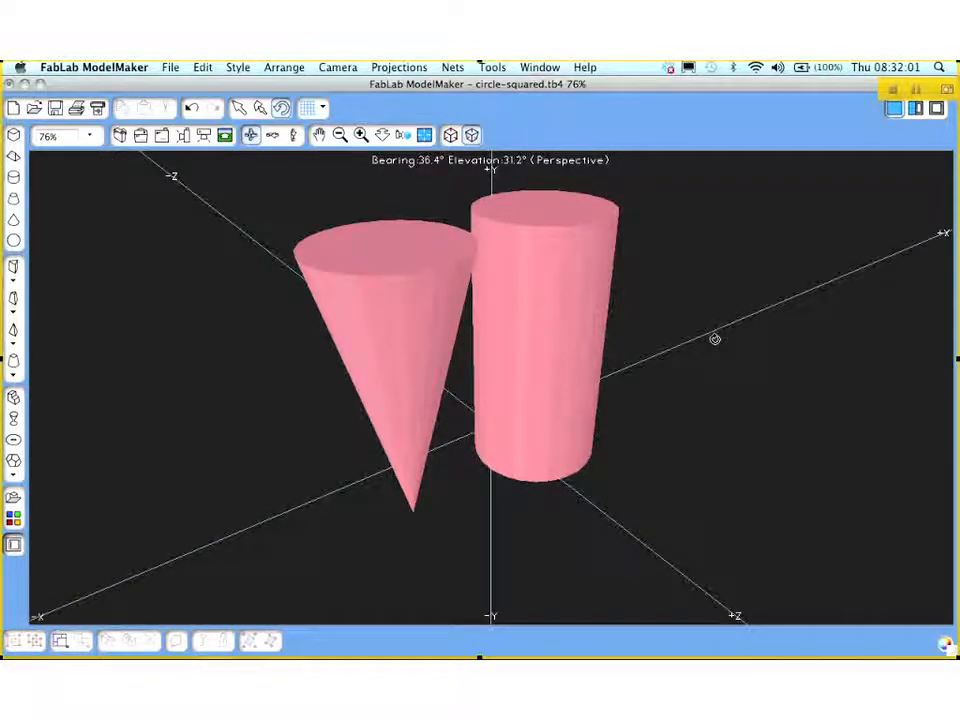
mouse_move(715, 340)
left_mouse_down()
mouse_move(690, 330)
mouse_move(703, 334)
left_mouse_up()
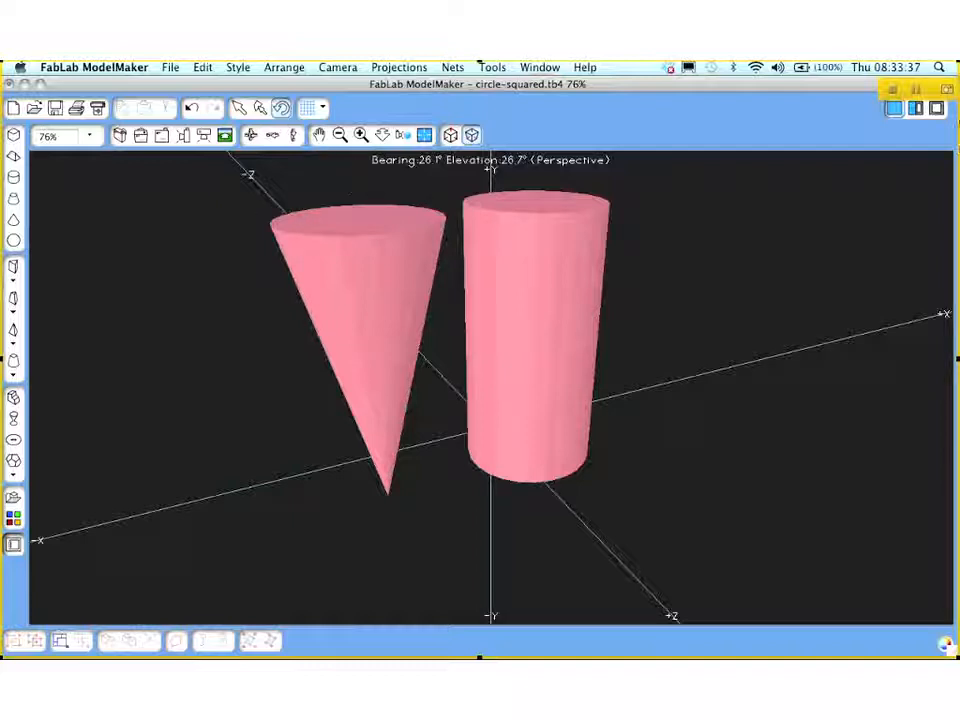
Show the nets beside the model, arrange their pages as one column of two, and move the cylinder's net further onto the upper page
left_click(918, 110)
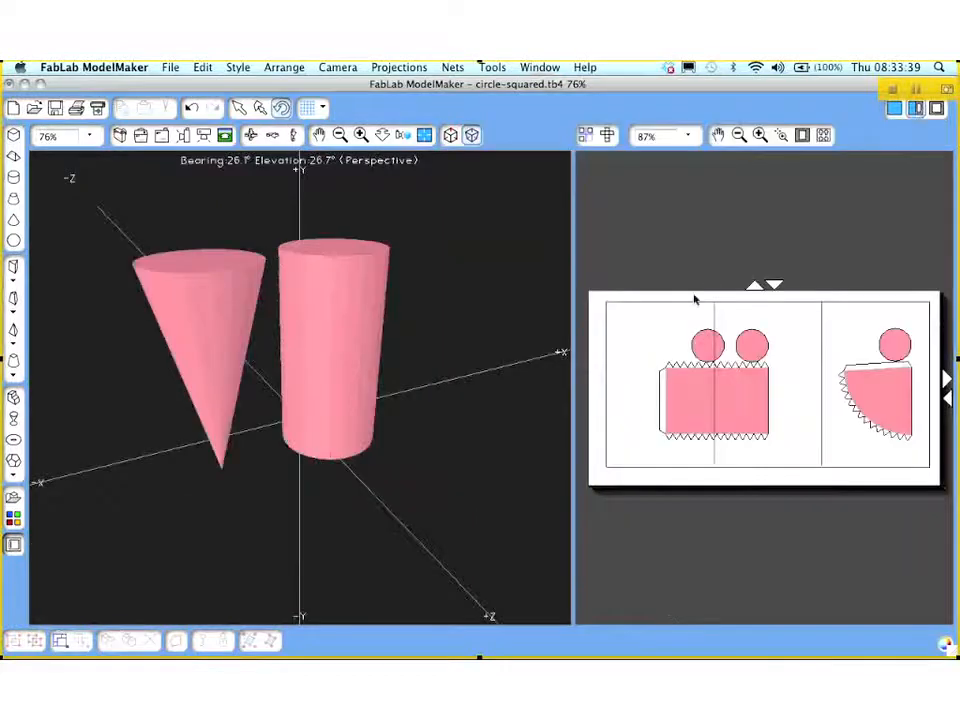
left_click(775, 287)
scroll(871, 352, "down", 1)
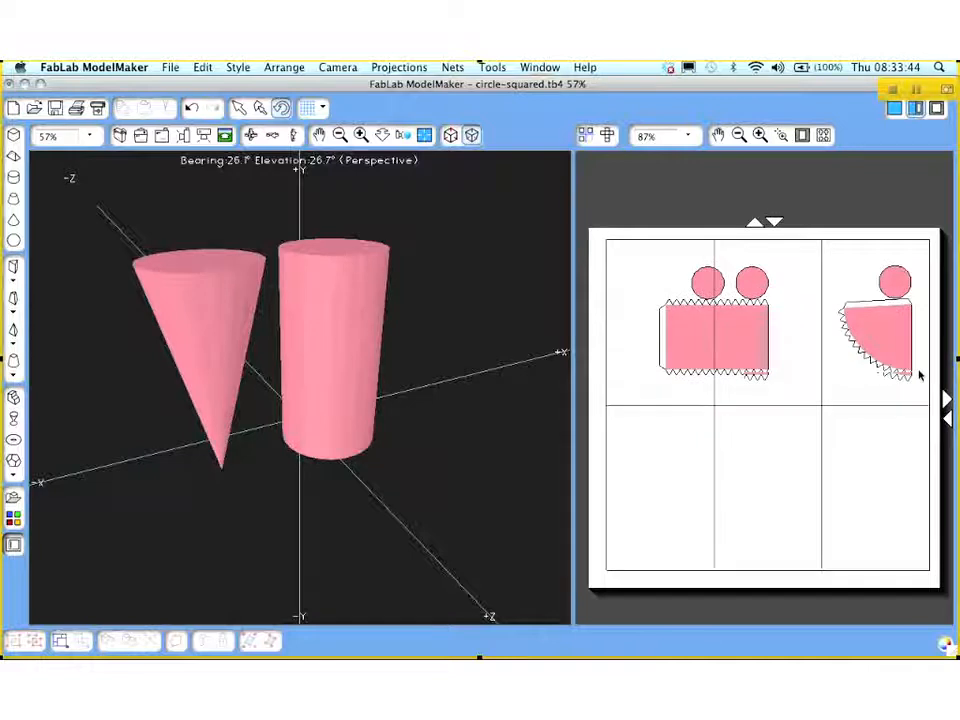
left_click(946, 400)
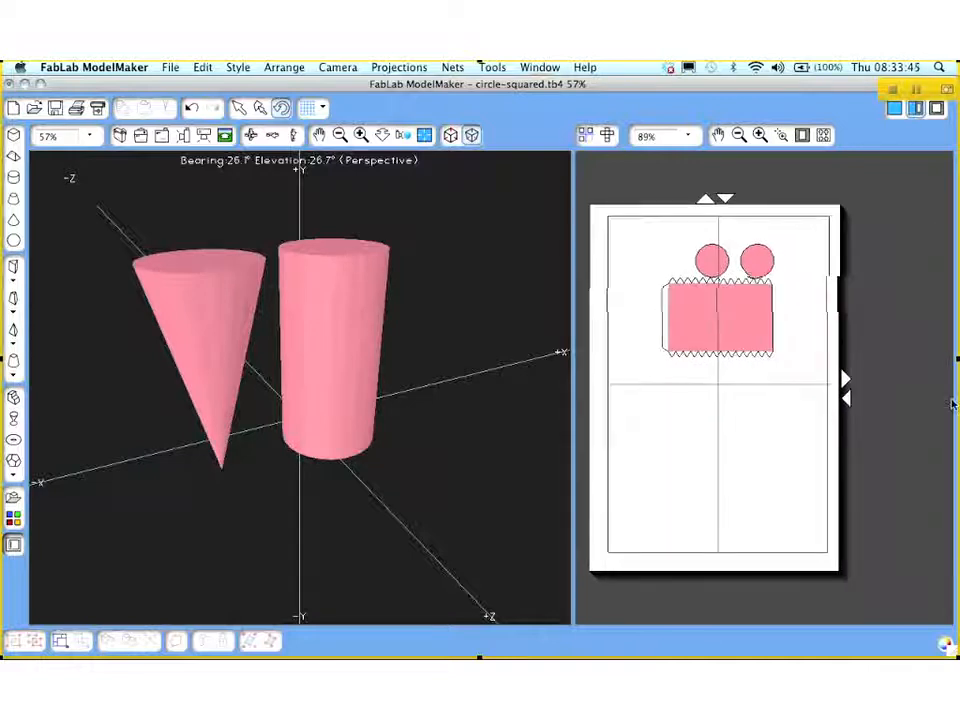
left_click(901, 400)
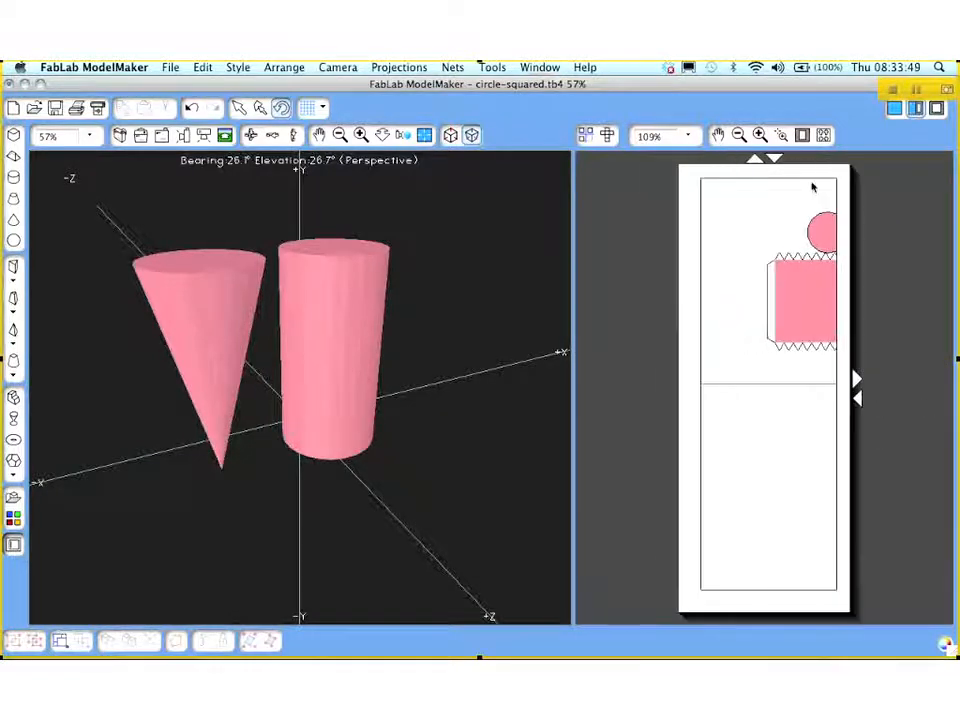
left_click_drag(814, 330, 778, 328)
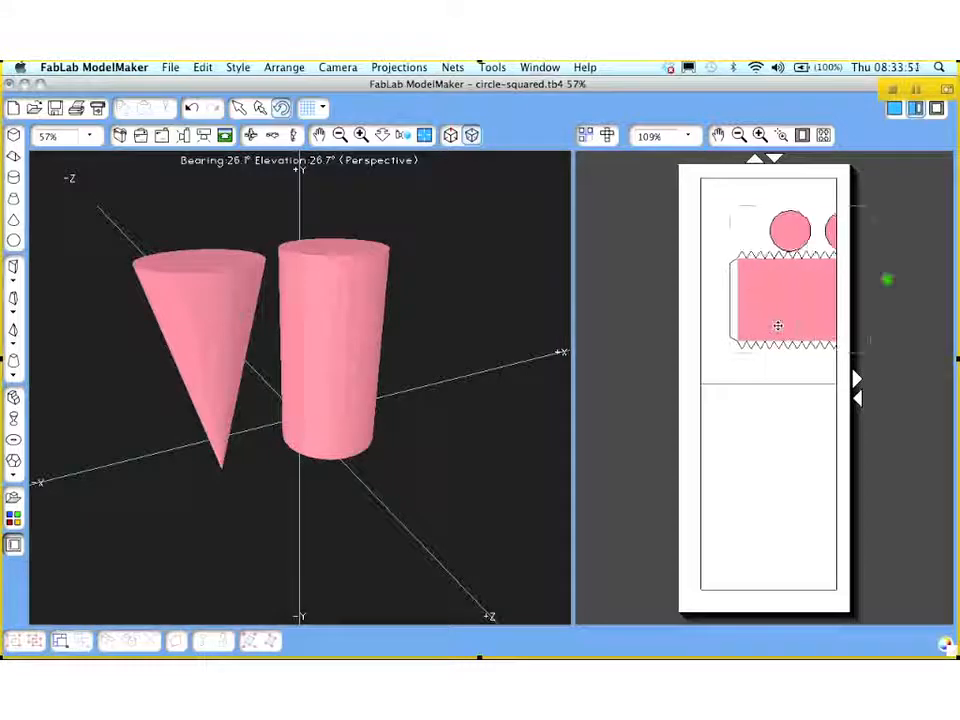
Delete the cone and the cylinder from the model
left_click(197, 321)
key("Delete")
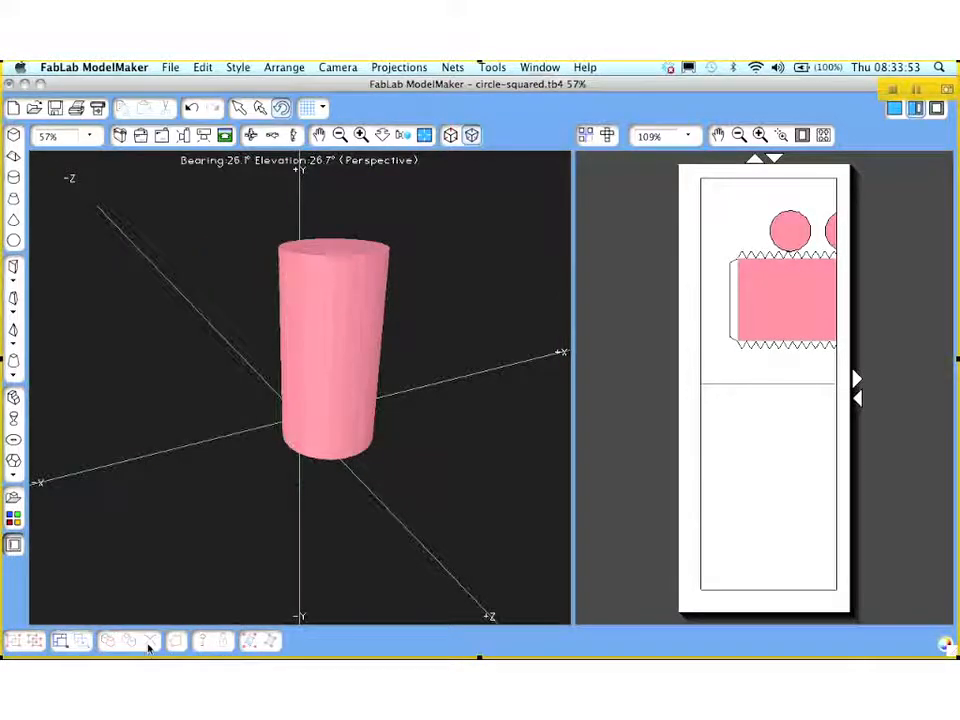
left_click(318, 419)
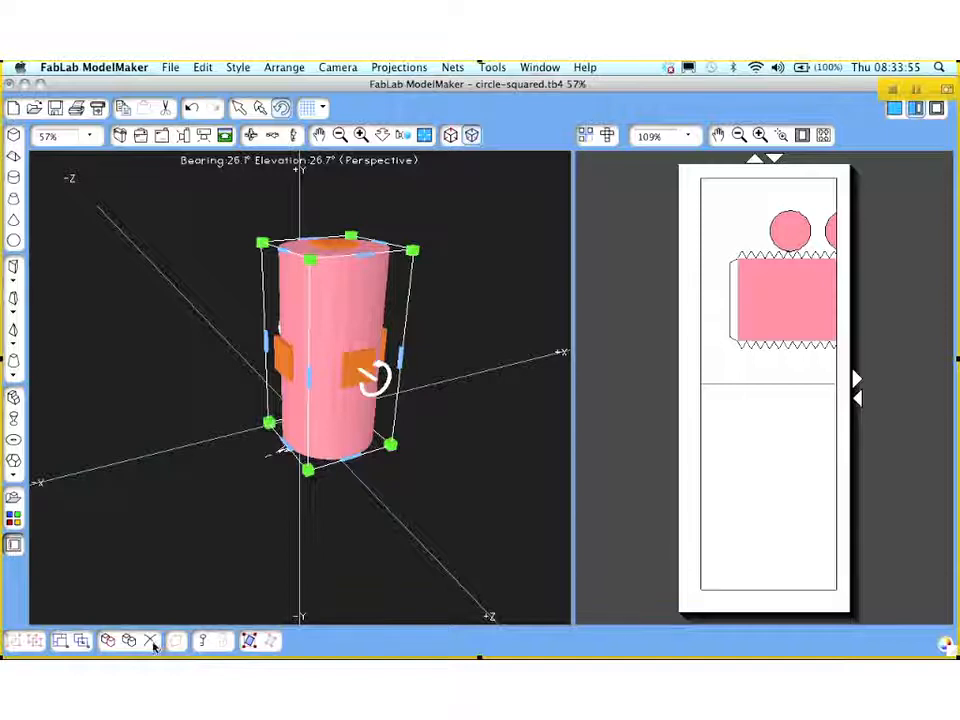
key("Delete")
Show the grid and, in the left corner view, draw a box about 7.25 in wide, 5.875 in deep and 3.75 in high
left_click(309, 108)
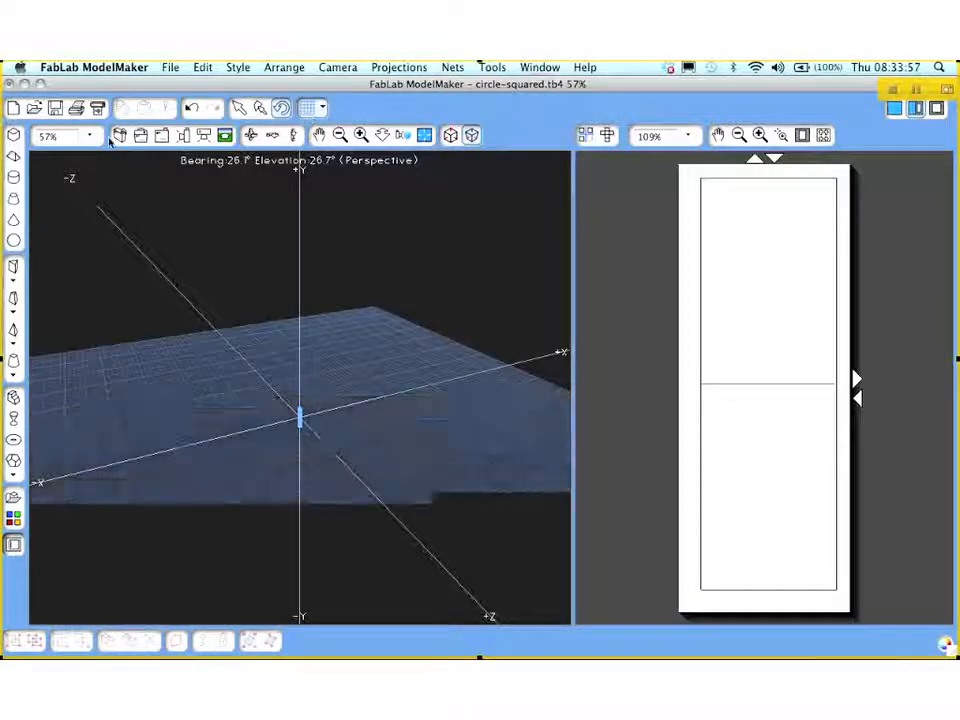
left_click(118, 135)
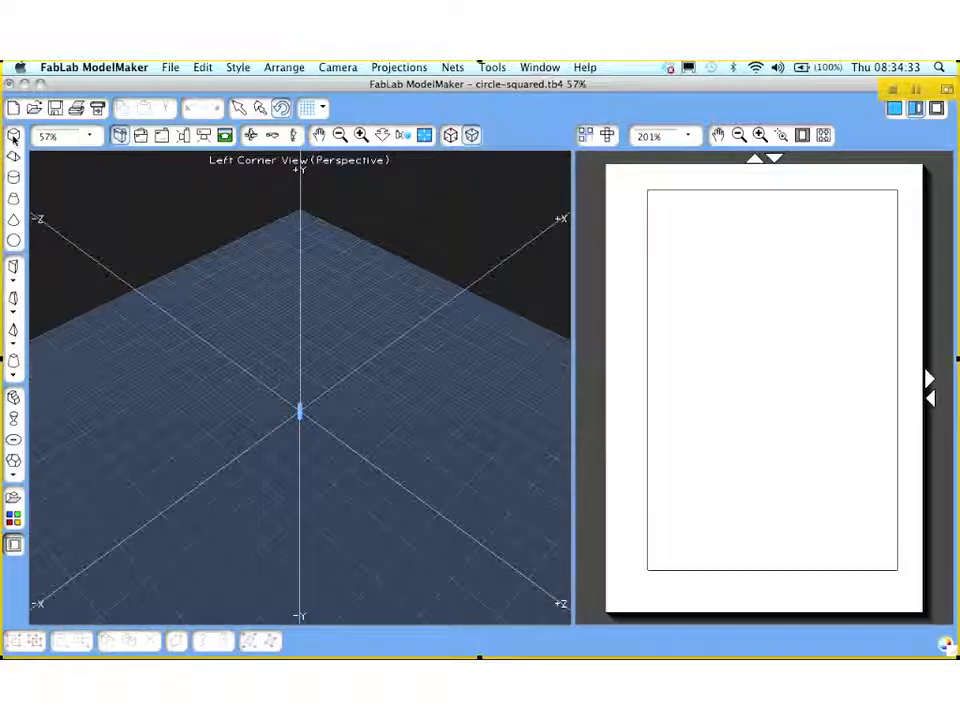
left_click(14, 139)
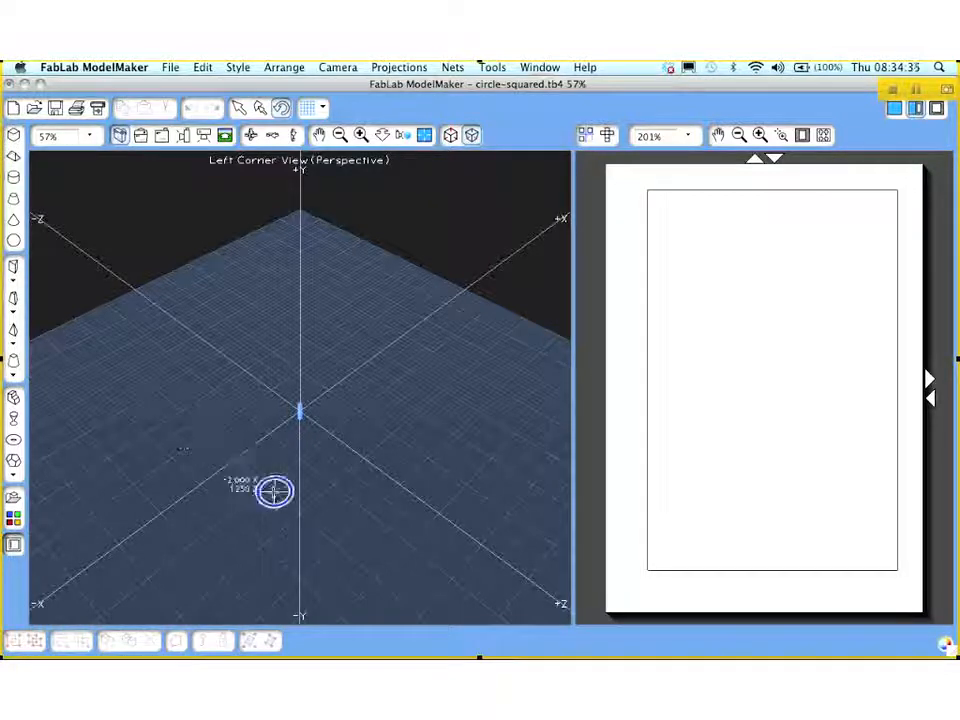
left_click_drag(244, 569, 297, 284)
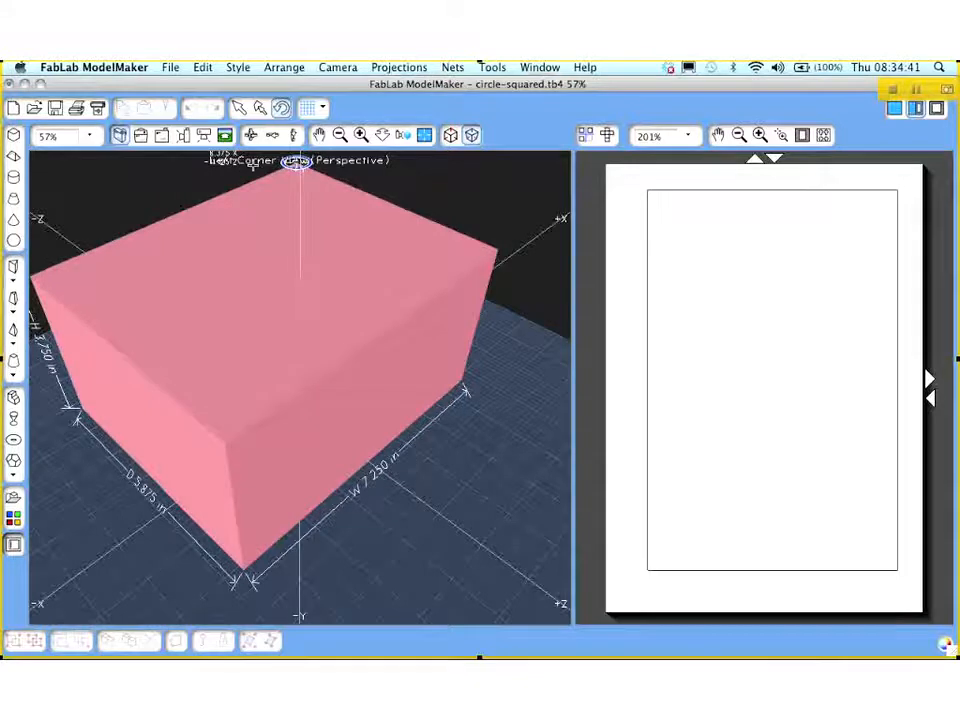
left_click(297, 161)
Scale the box down to about 1.625 in wide, 1.317 in deep and 0.841 in high, placing it far out along the -Z axis
left_click_drag(390, 216, 390, 285)
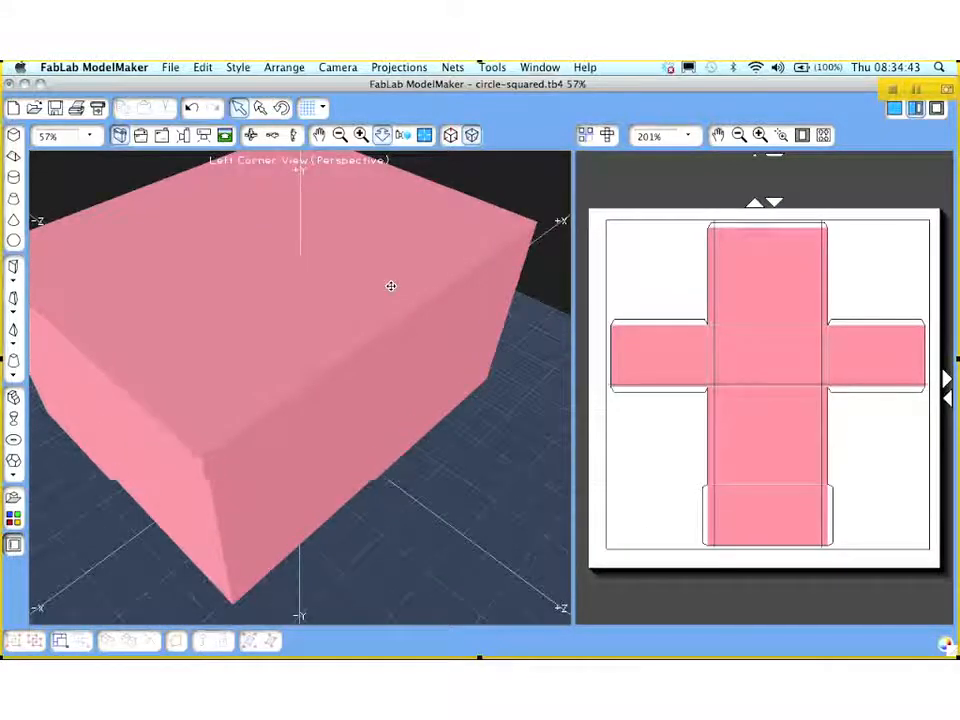
left_click_drag(318, 306, 349, 334)
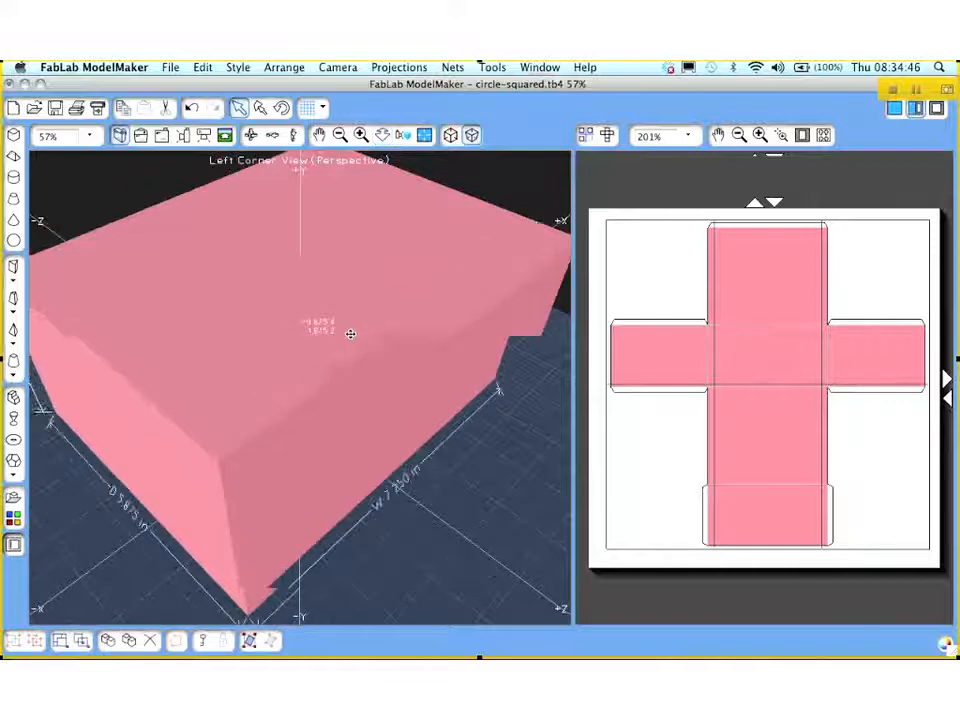
left_click(349, 334)
left_click_drag(251, 270, 311, 267)
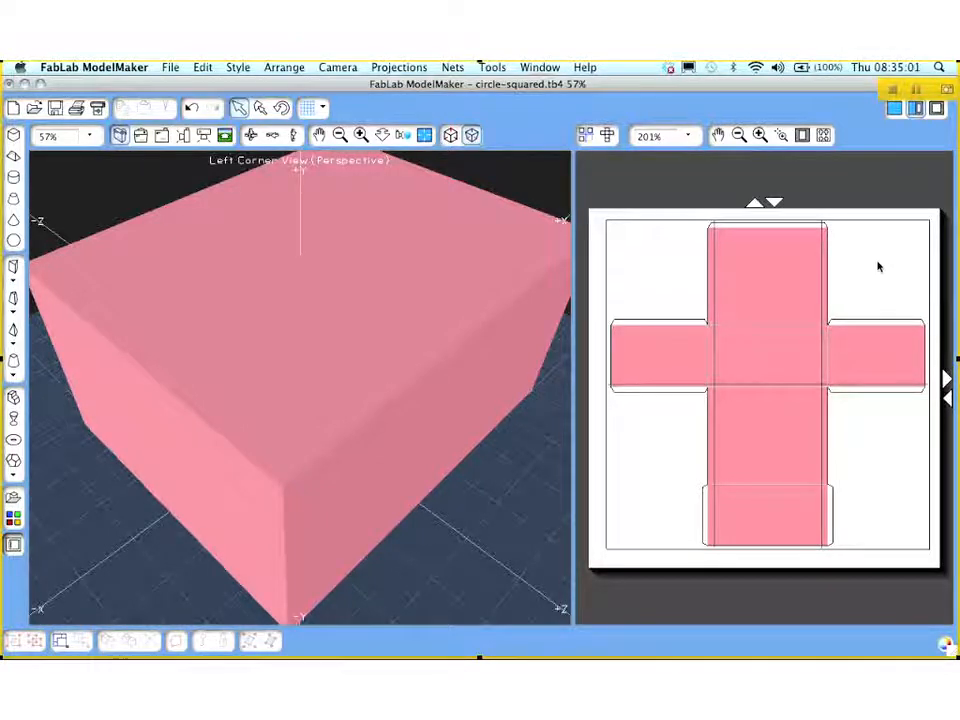
left_click(407, 264)
left_click_drag(430, 251, 148, 244)
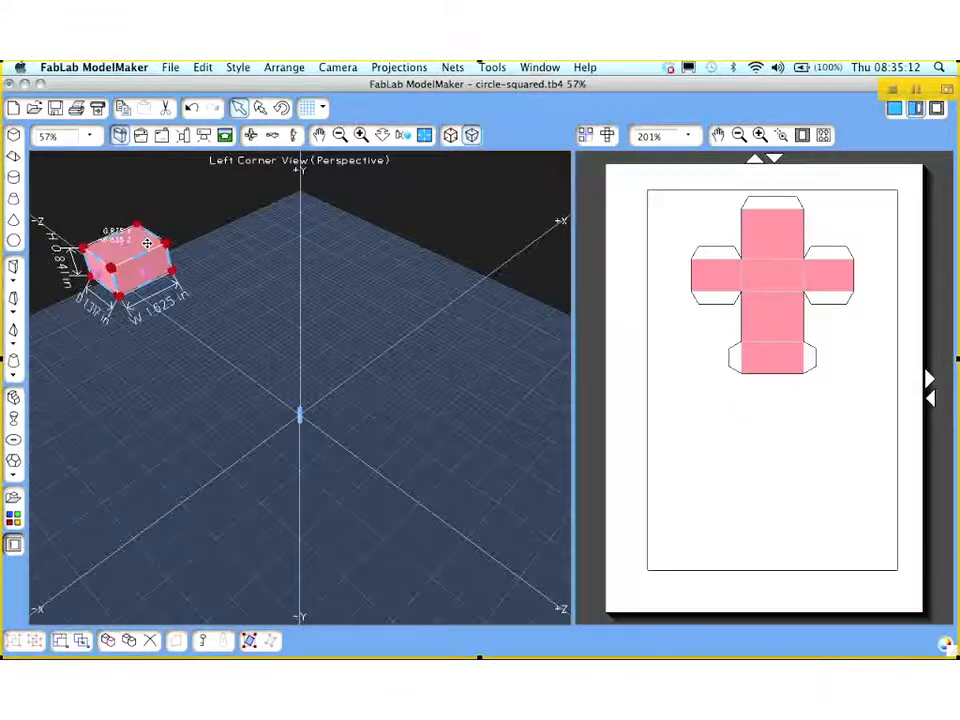
left_click(532, 180)
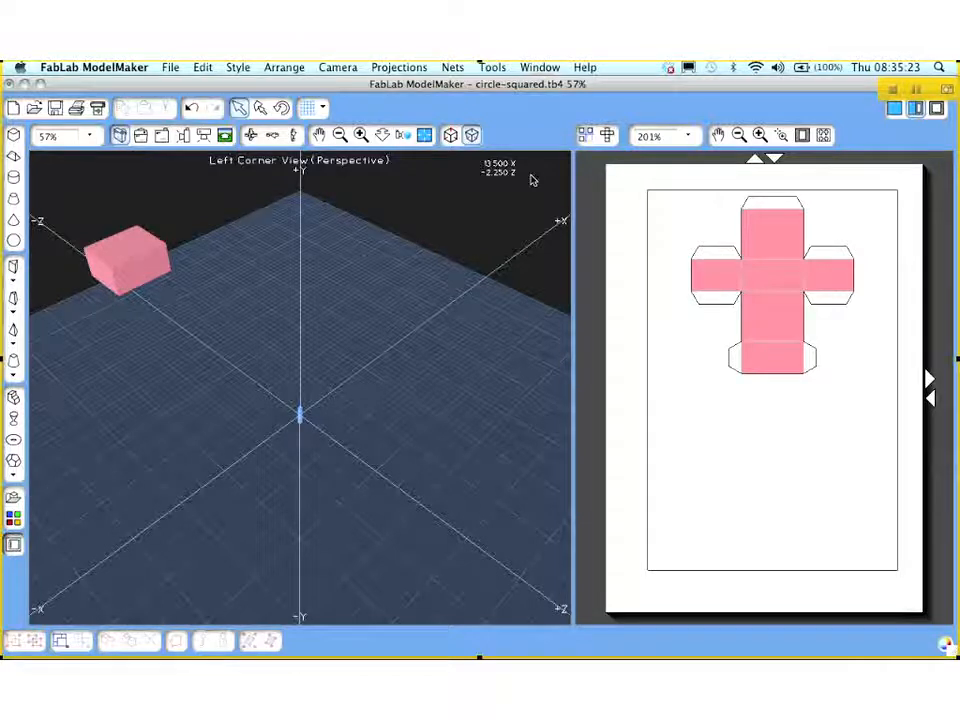
Examine the off-centre box while rotating the view around the origin, and restore the left corner view
left_click(250, 135)
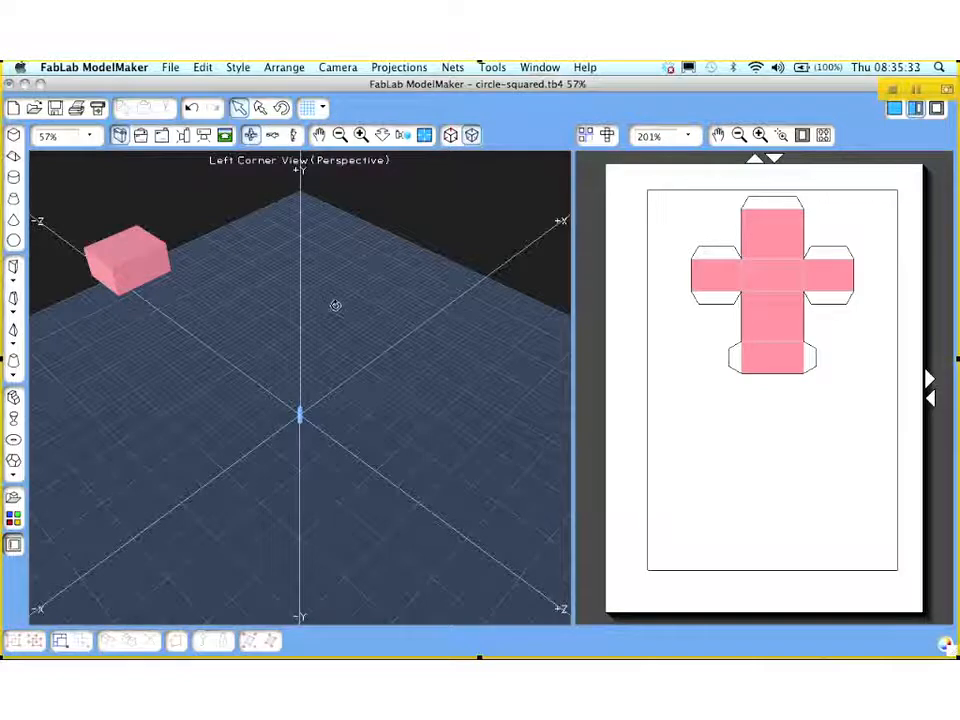
left_click_drag(335, 305, 316, 295)
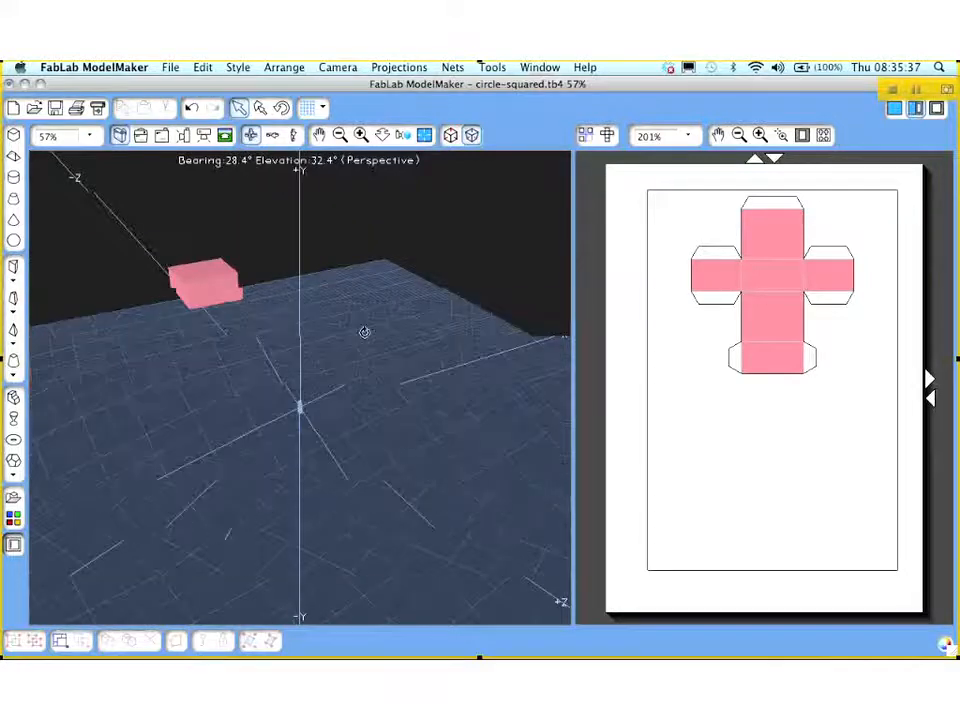
left_click_drag(377, 321, 413, 357)
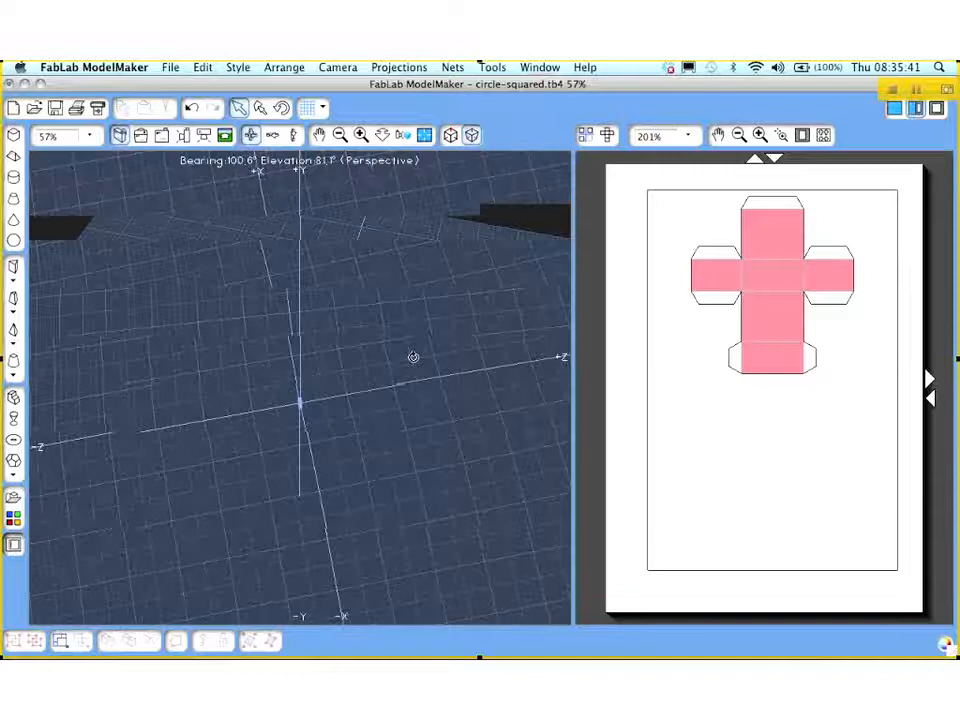
left_click_drag(413, 357, 377, 361)
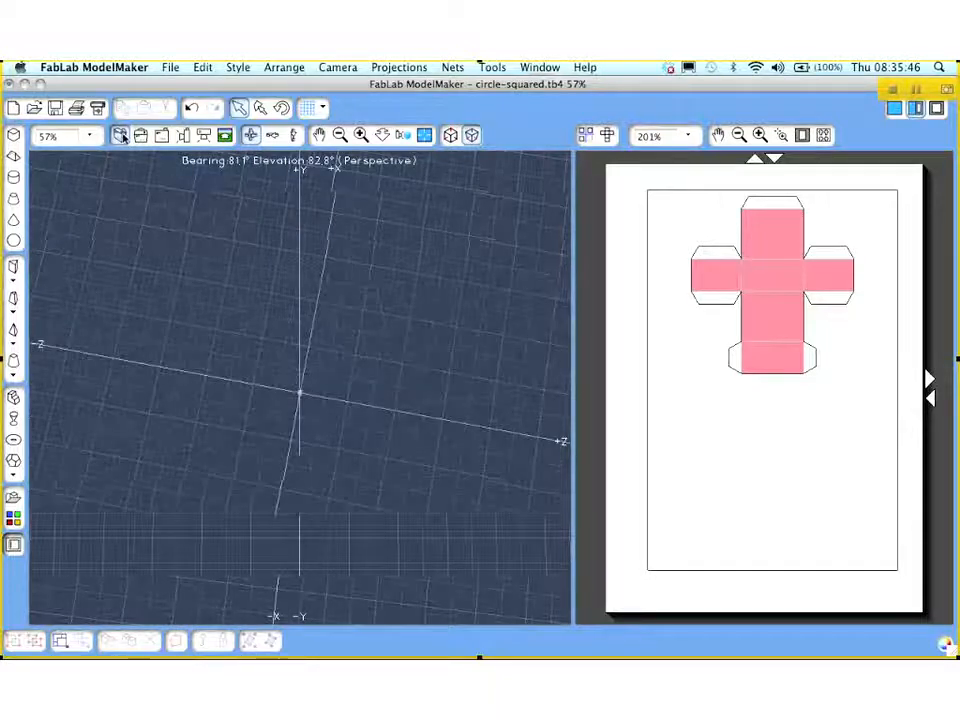
left_click(119, 135)
Move the box to the origin, raise its height to about 1.375 in and deselect it
left_click_drag(141, 242, 302, 376)
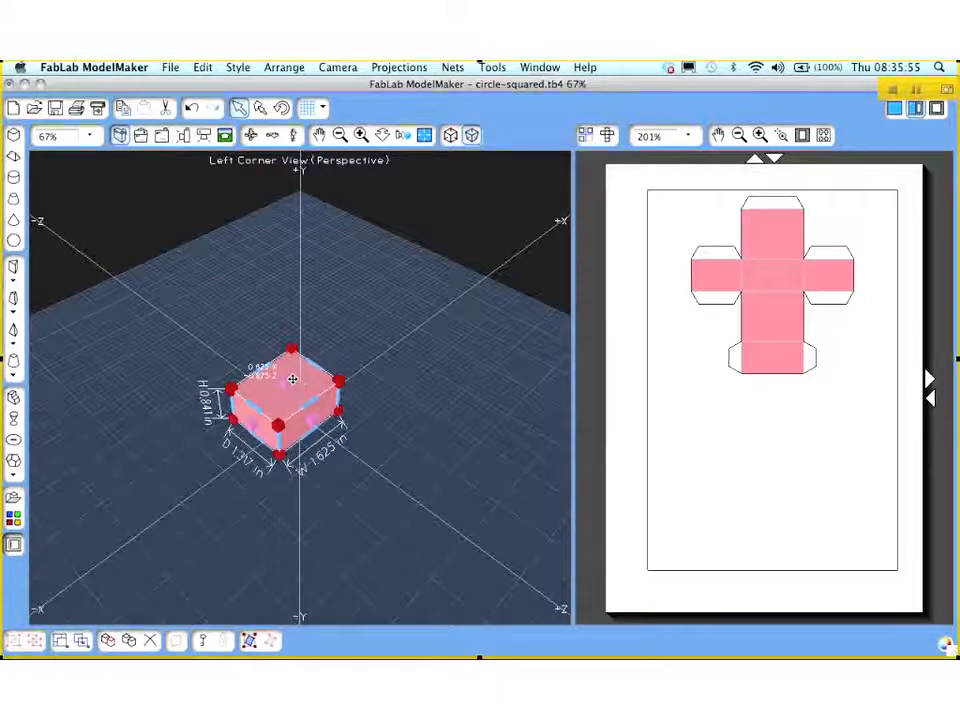
left_click_drag(292, 374, 322, 369)
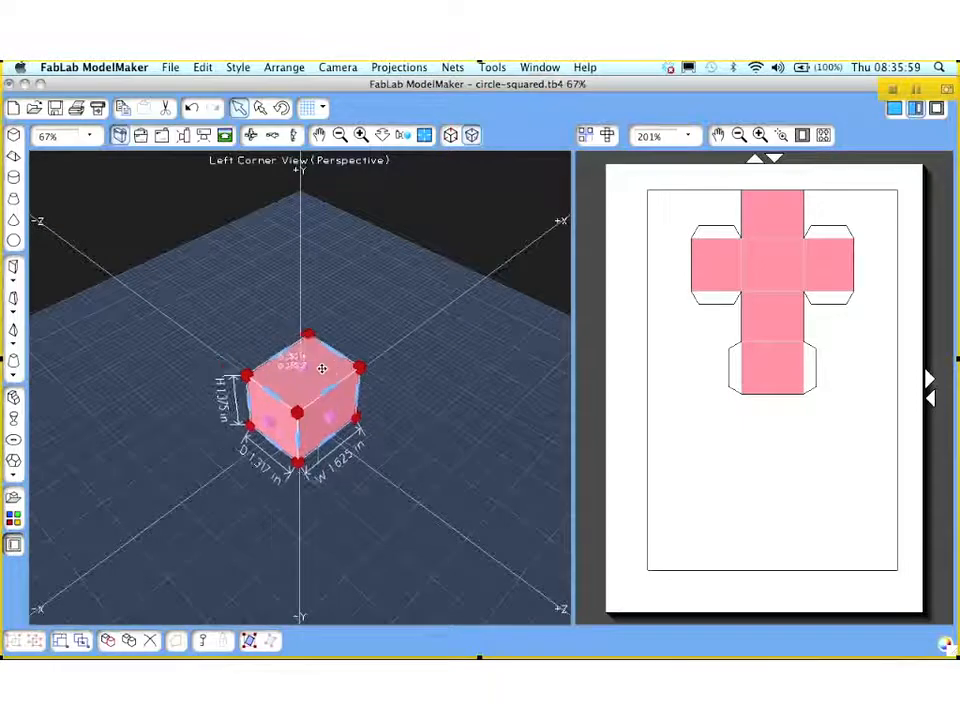
left_click(452, 236)
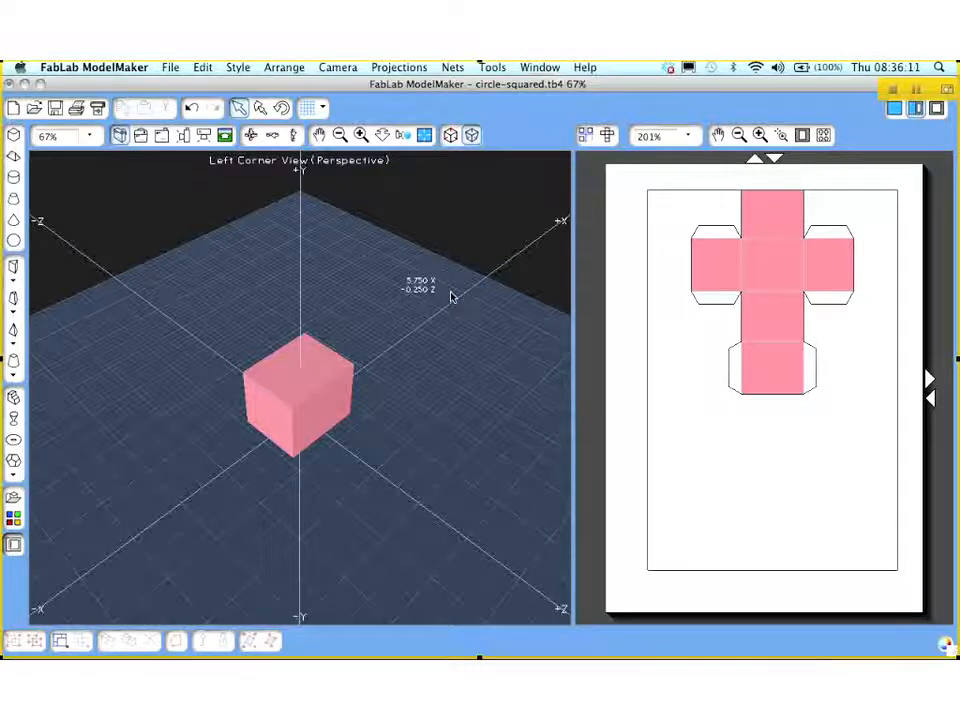
Examine the centred box from several bearings and elevations, finishing in the right corner view
left_click(250, 135)
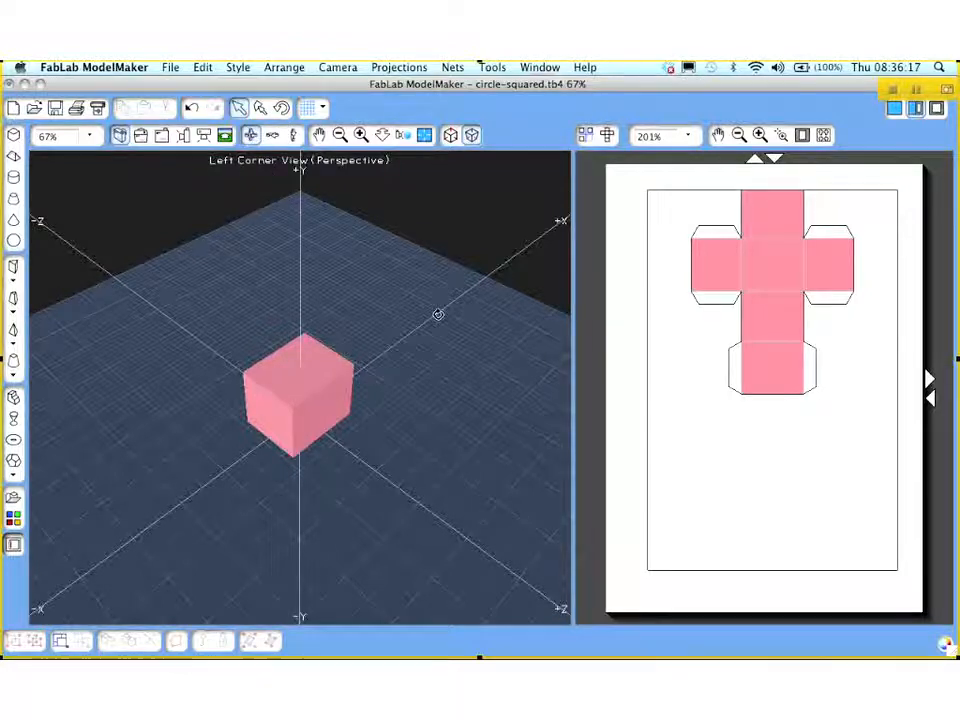
mouse_move(422, 315)
left_mouse_down()
mouse_move(364, 285)
mouse_move(343, 246)
mouse_move(326, 311)
mouse_move(345, 326)
mouse_move(418, 326)
left_mouse_up()
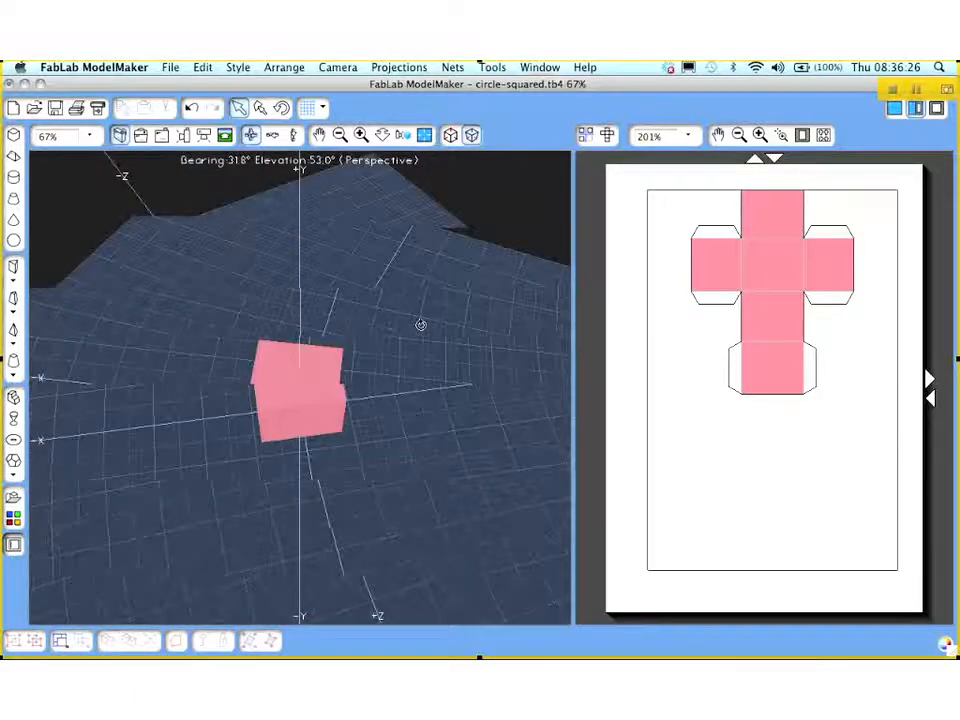
left_click_drag(399, 251, 315, 283)
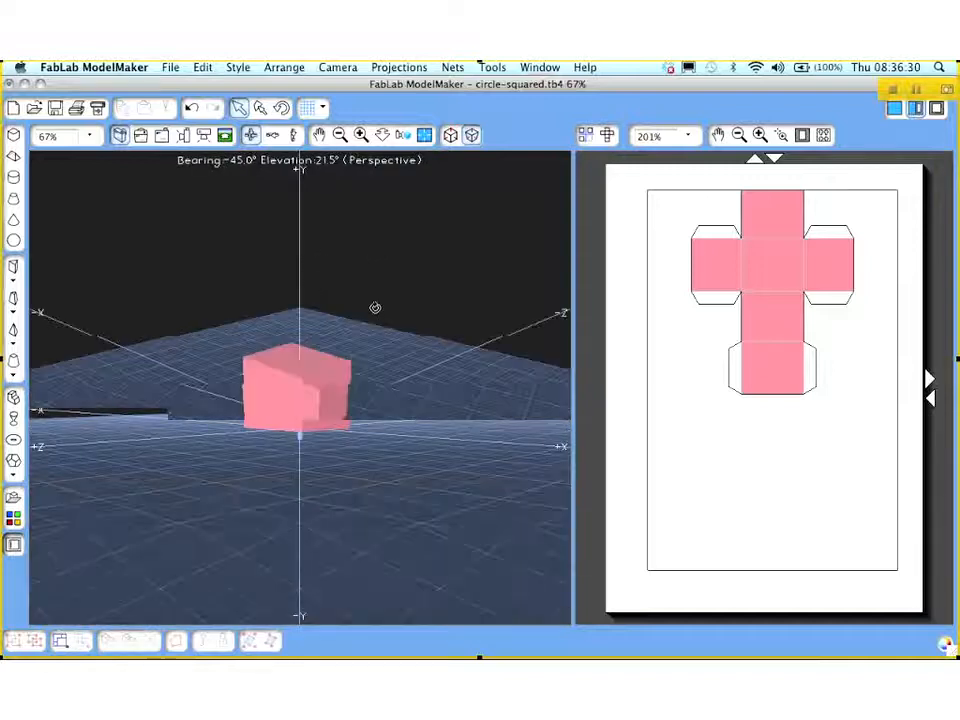
left_click_drag(388, 321, 411, 317)
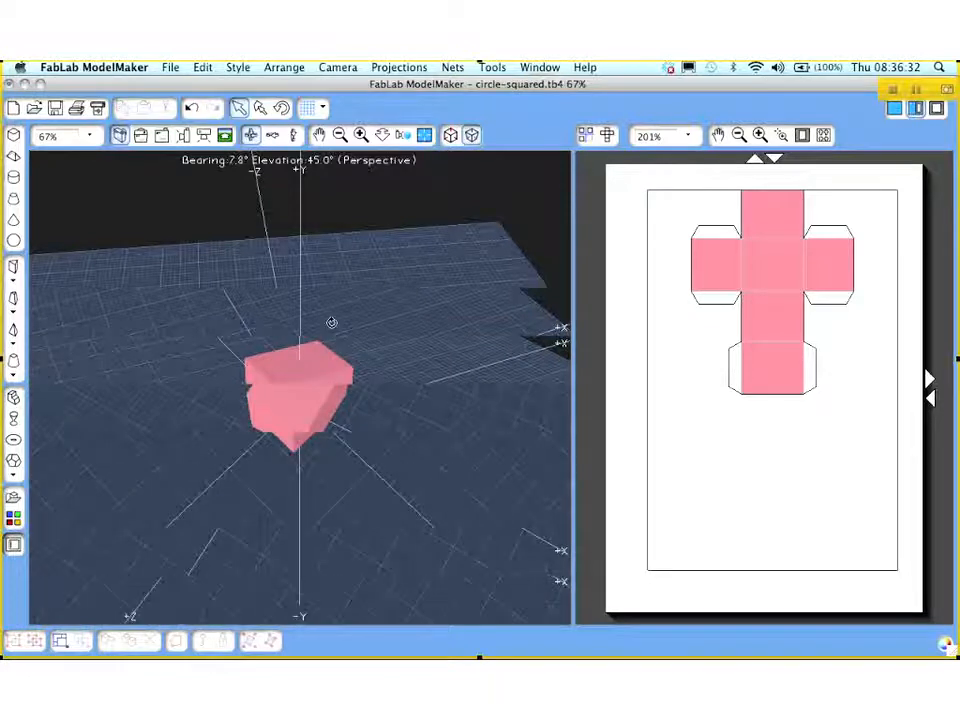
left_click_drag(331, 322, 334, 246)
left_click_drag(333, 292, 320, 314)
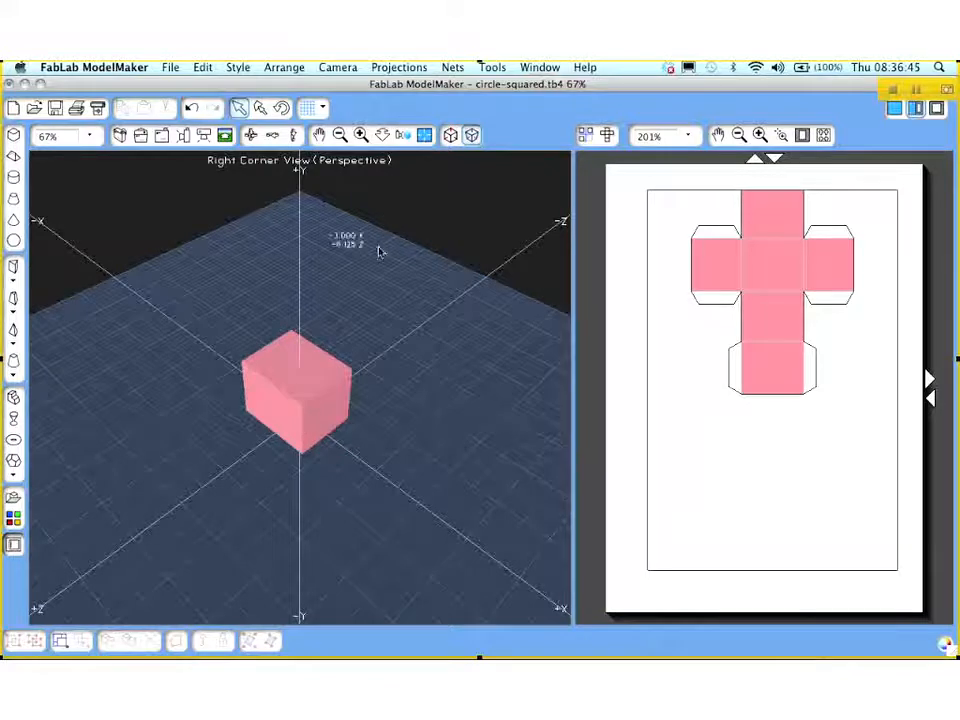
Make the box at the origin taller and deeper while keeping its width of 1.625 in, and deselect it
left_click(312, 364)
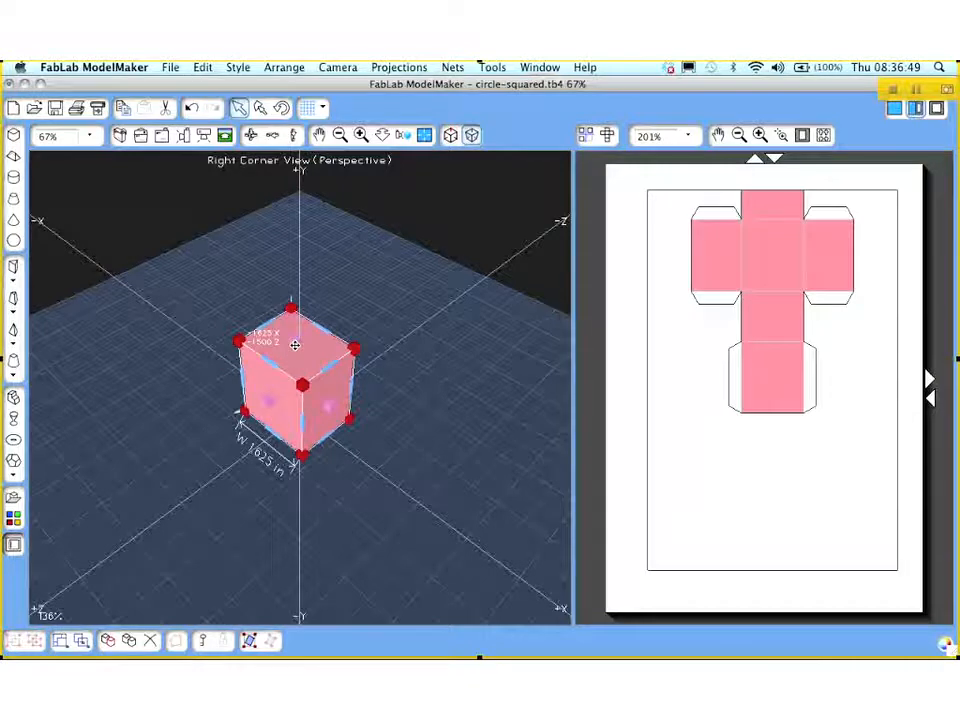
left_click_drag(272, 401, 254, 412)
left_click_drag(298, 356, 305, 356)
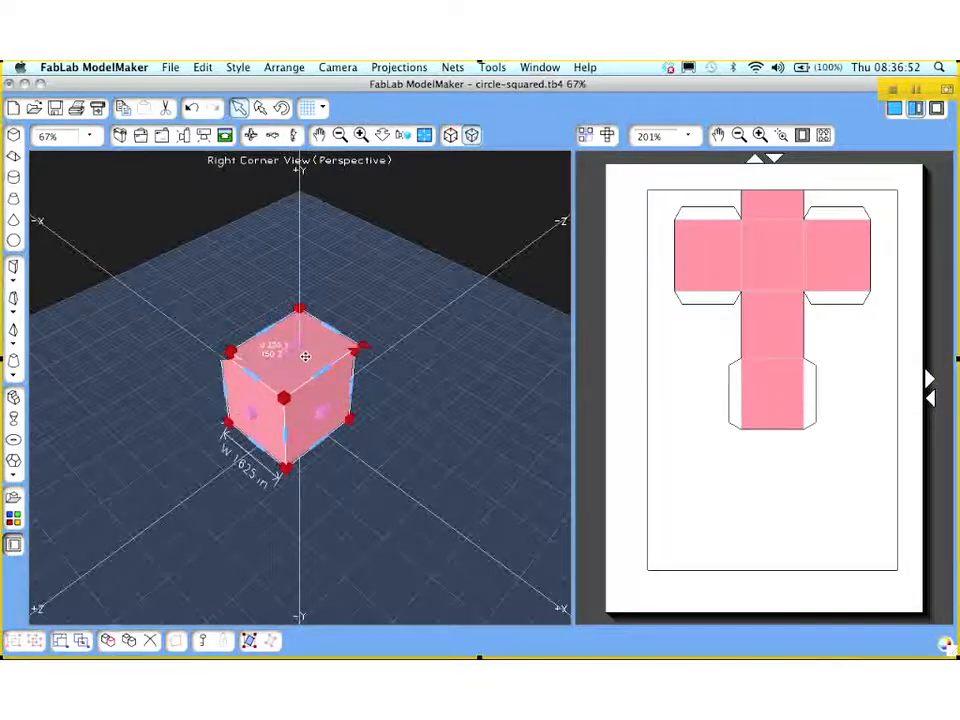
left_click(509, 189)
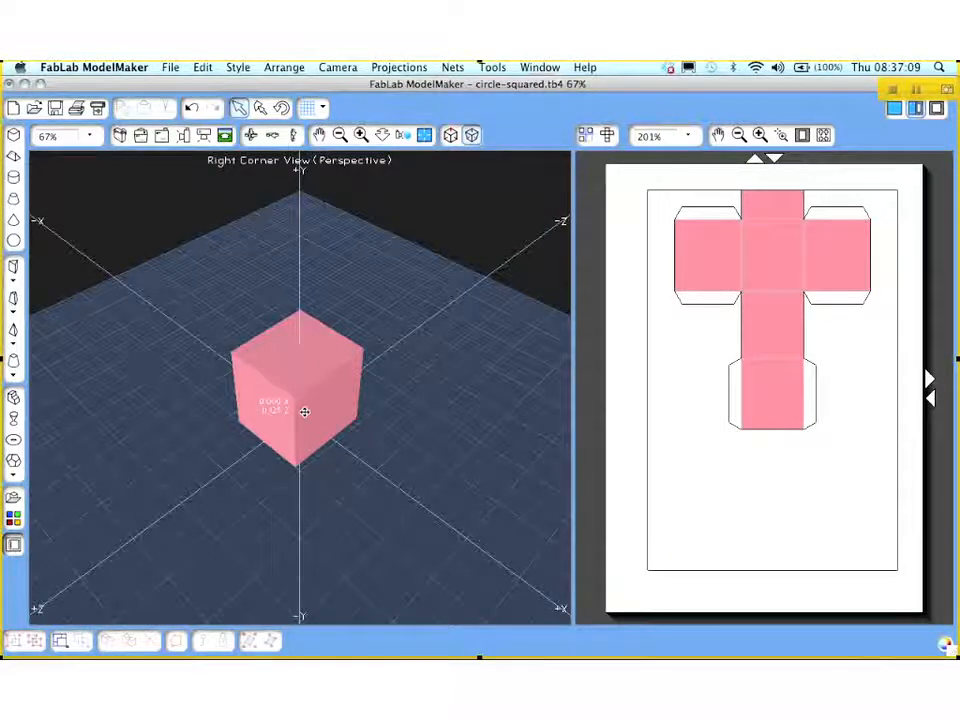
Draw a cylinder with a radius of about 0.693 in behind the box, toward the -Z axis
left_click(14, 177)
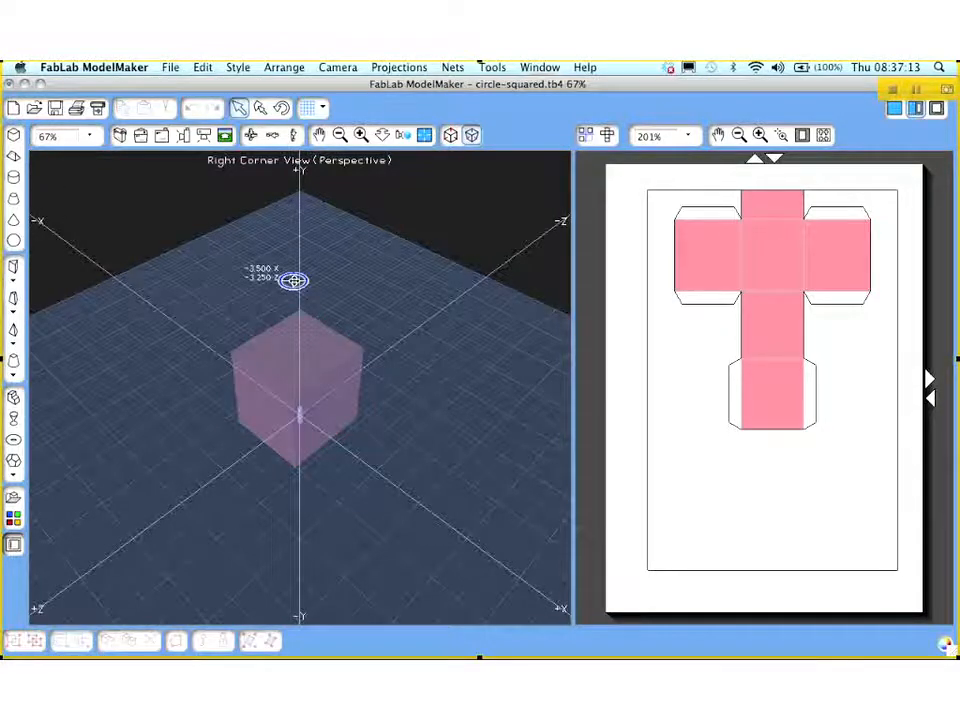
left_click_drag(377, 264, 388, 244)
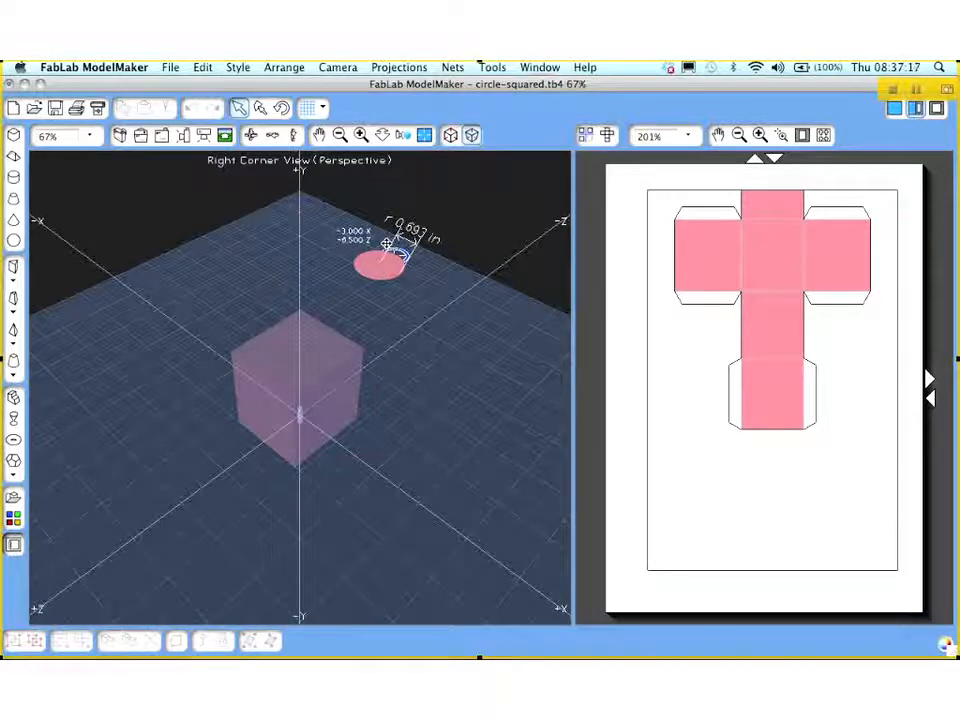
left_click(387, 244)
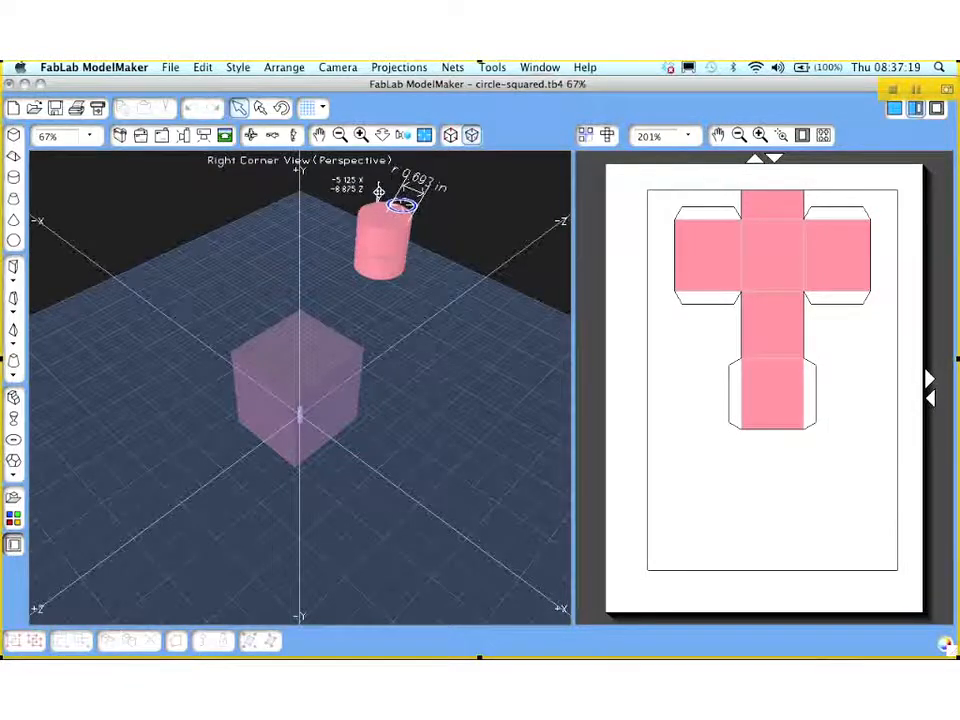
left_click(379, 191)
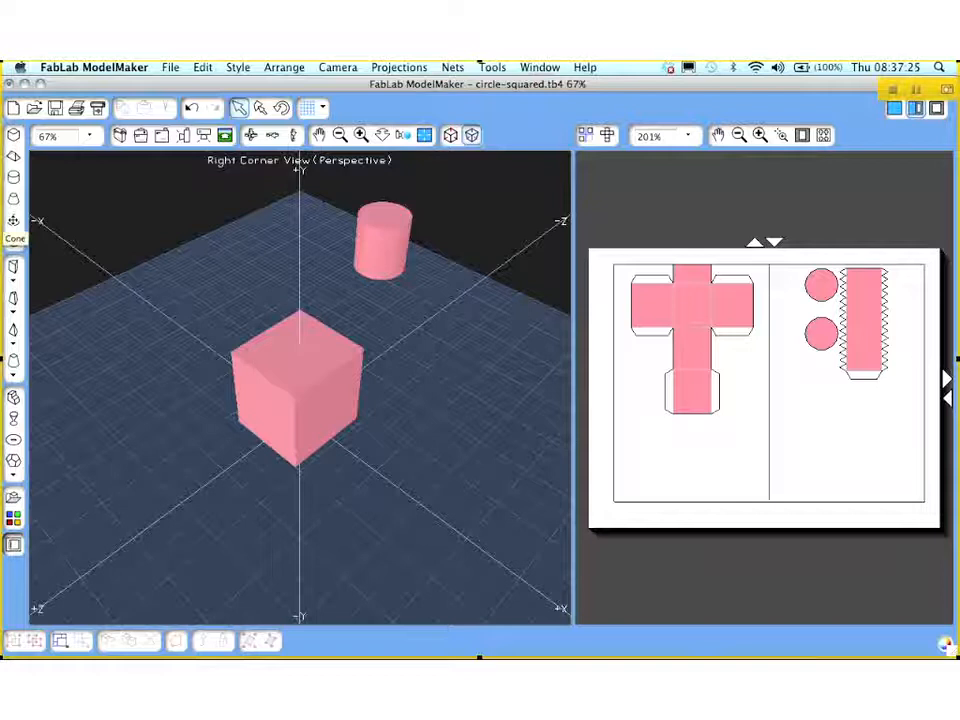
Draw a pointed cone with a radius of about 0.883 in behind the box, toward the -X axis
left_click(14, 220)
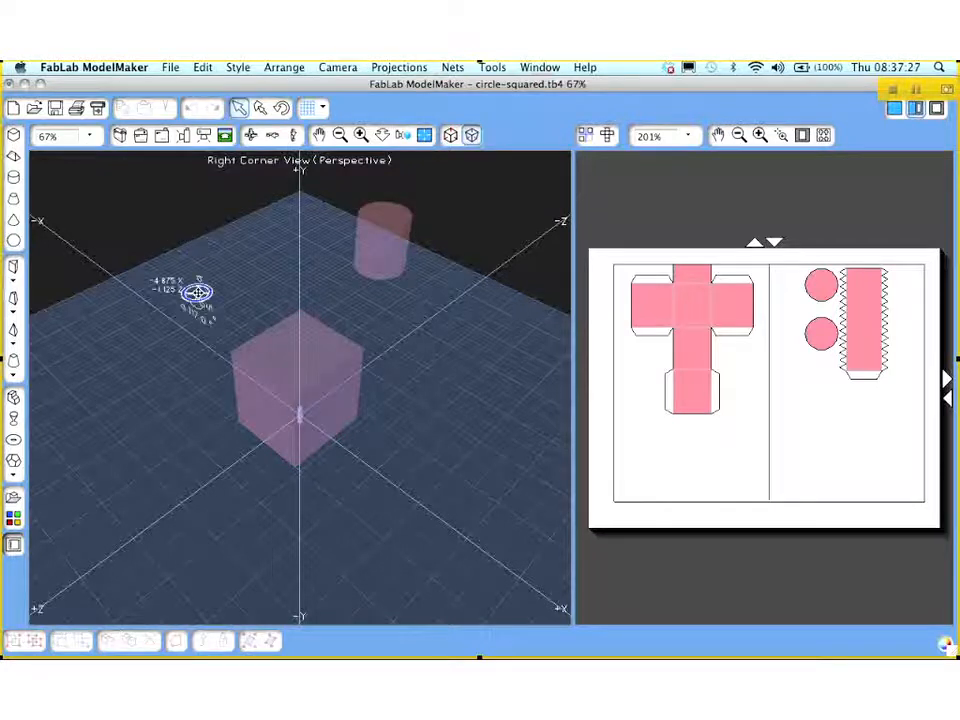
left_click_drag(218, 281, 244, 260)
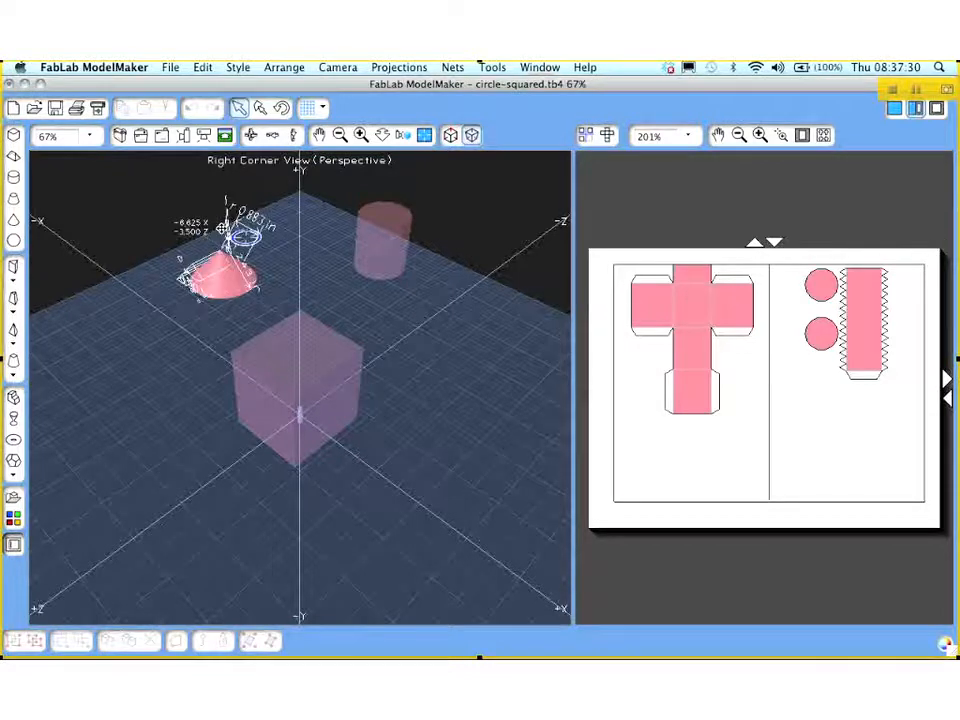
left_click(215, 208)
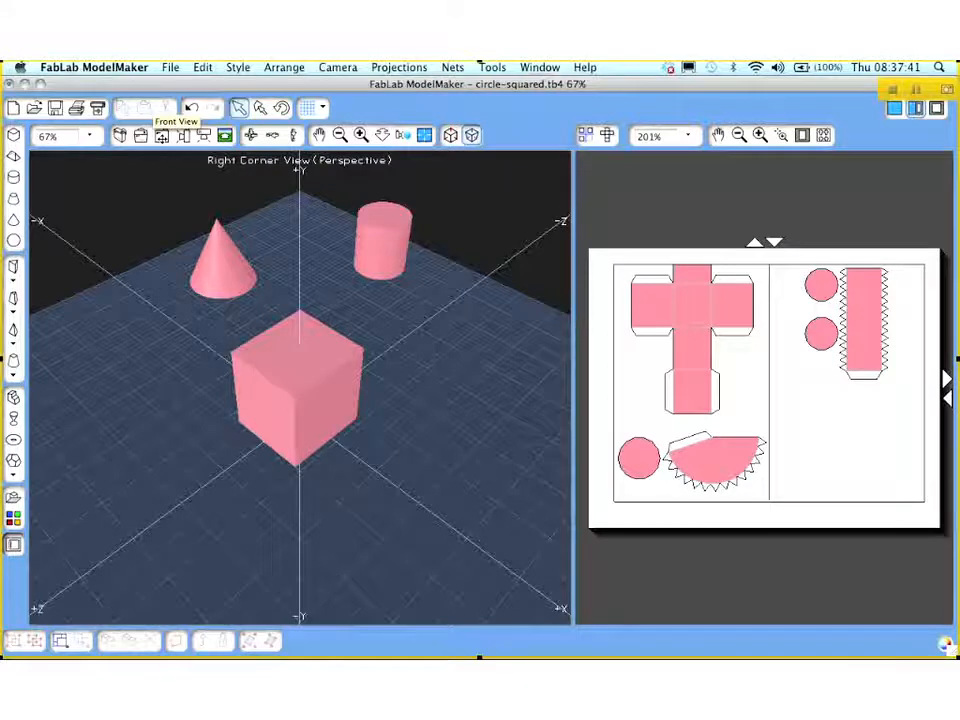
Rearrange the shapes with the cylinder behind the box and the cone near the +X axis, and check the layout in the front view
left_click(162, 135)
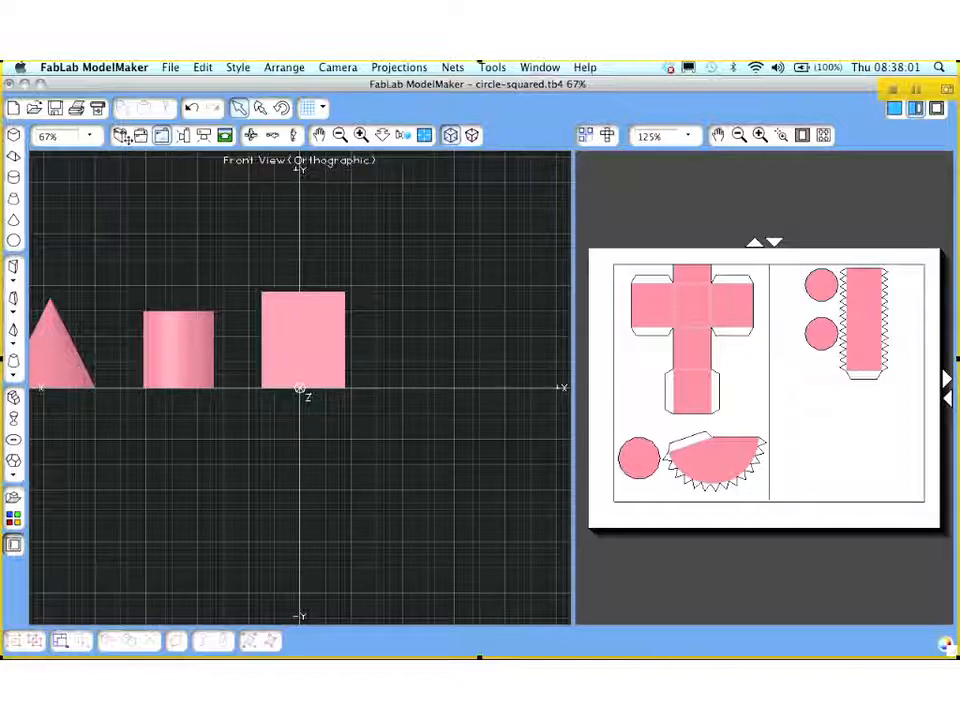
left_click(161, 135)
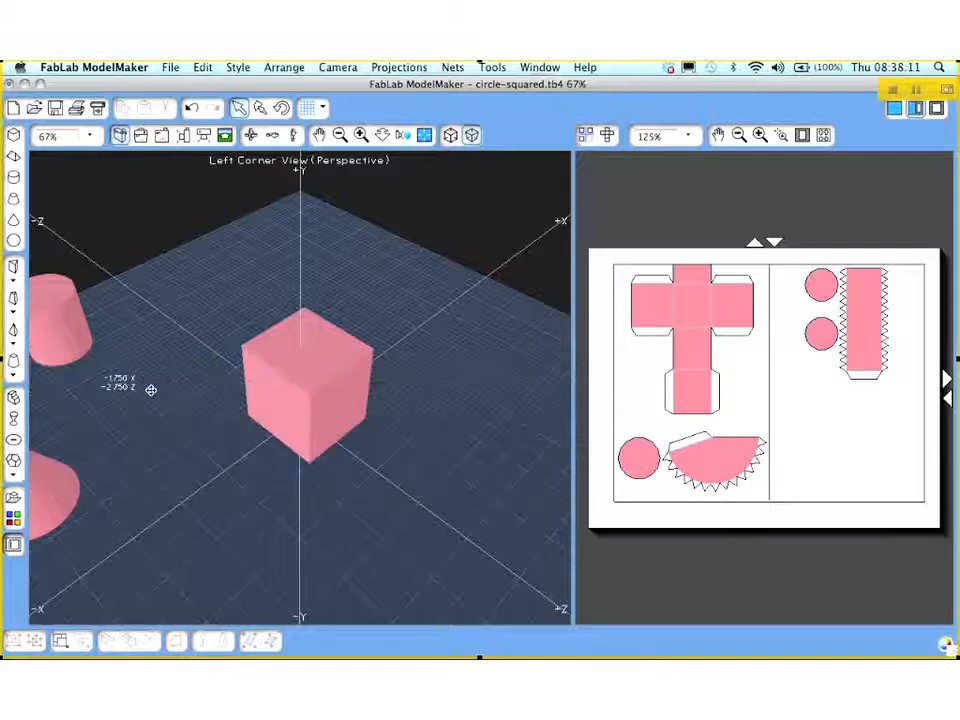
left_click_drag(151, 390, 244, 296)
left_click_drag(66, 487, 474, 376)
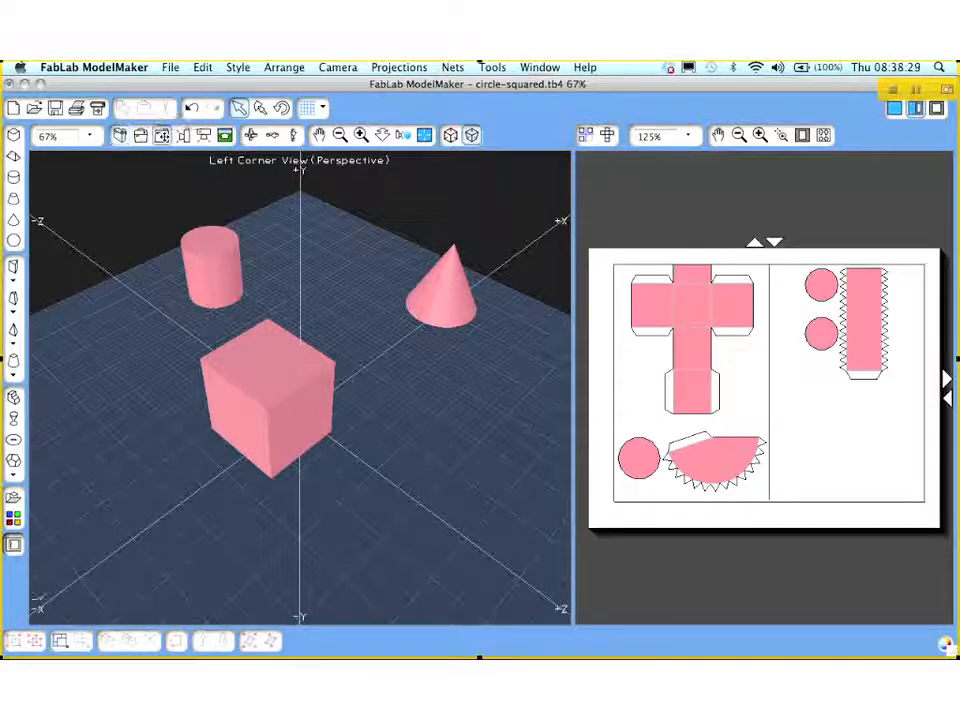
left_click(161, 135)
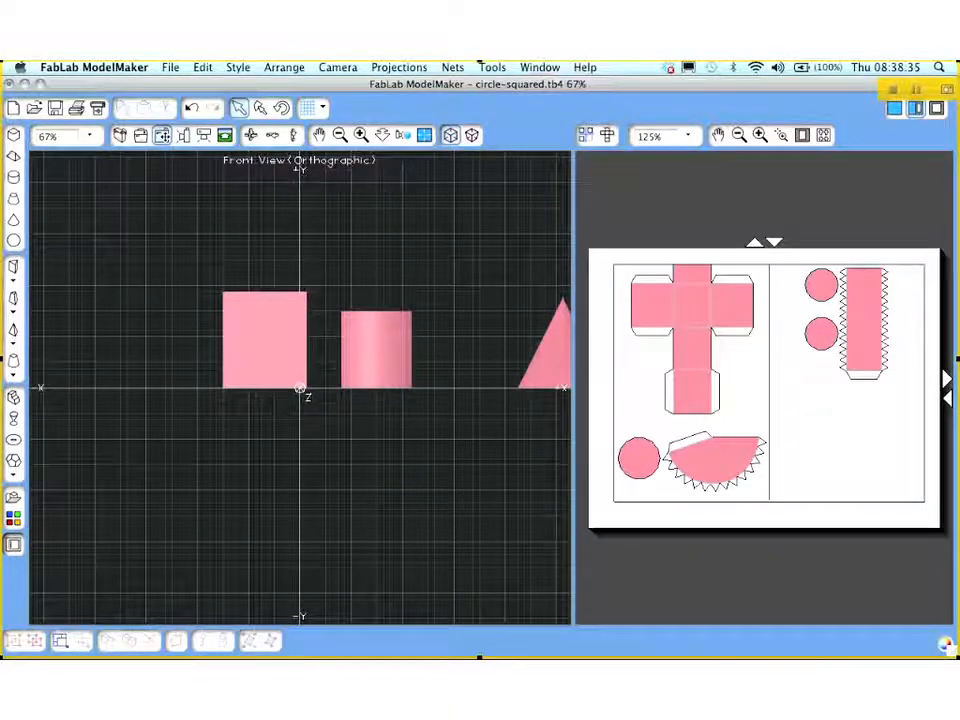
Check the arrangement of the box, cylinder and cone in the right view and the top view
left_click(184, 135)
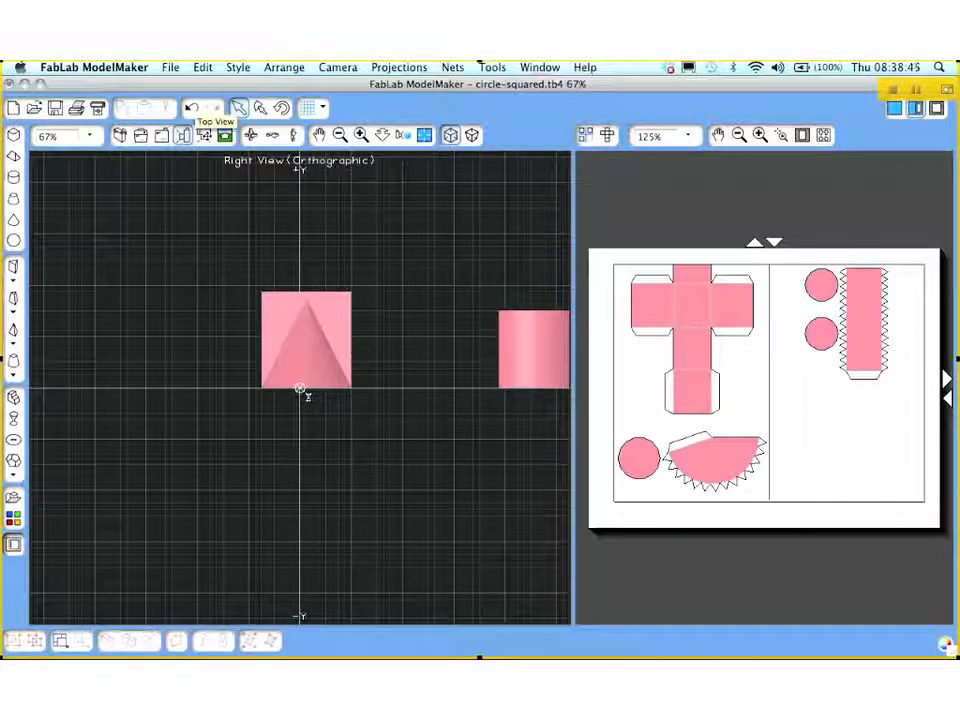
left_click(204, 134)
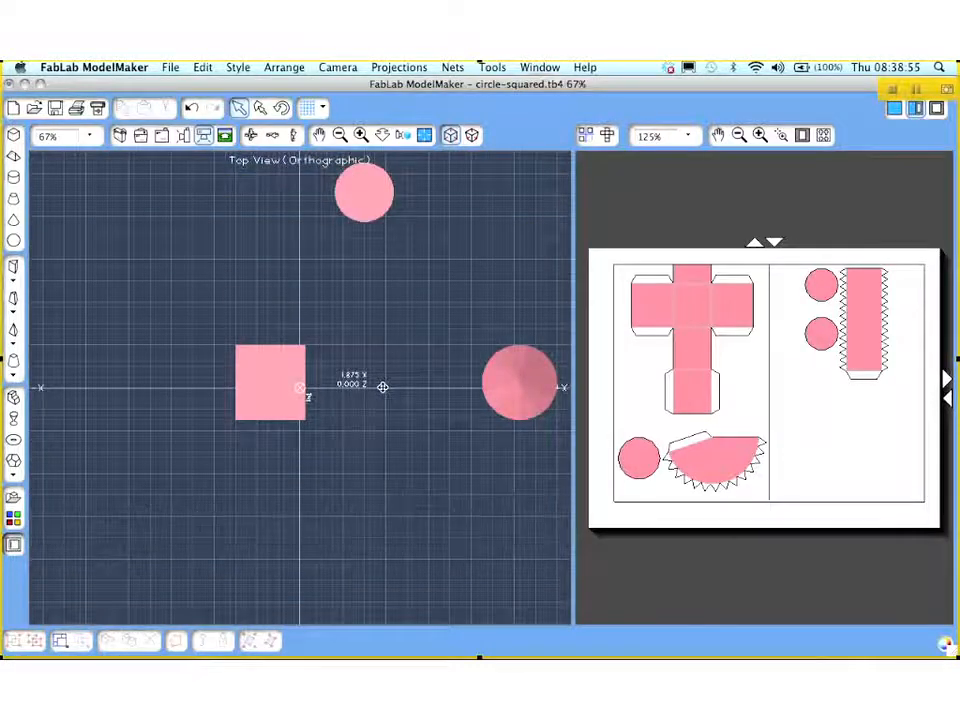
left_click(305, 392)
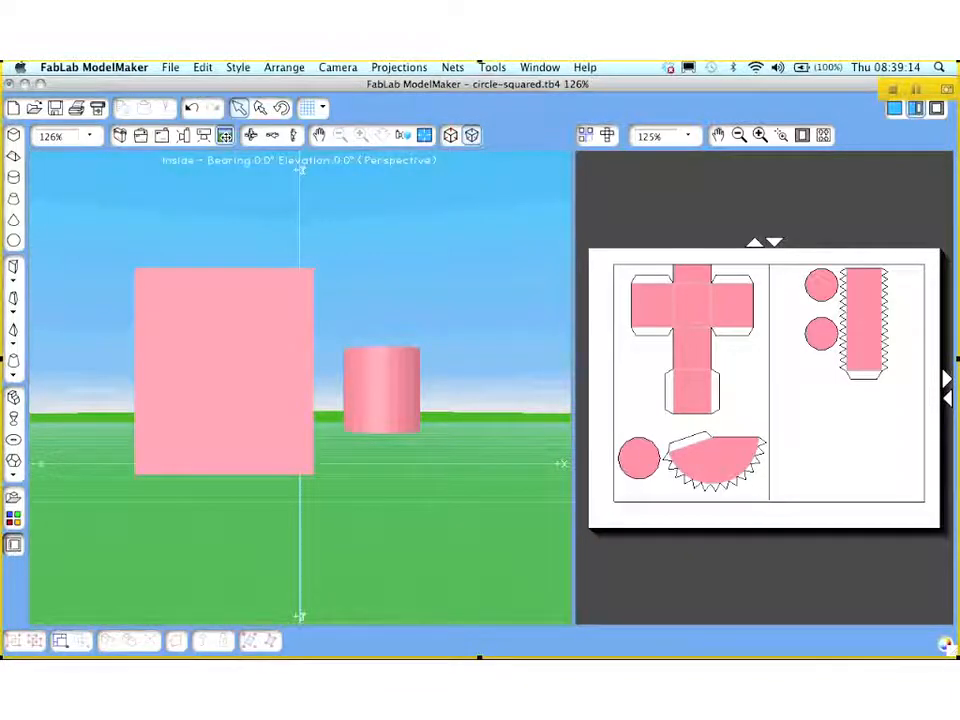
Walk backward in the inside view and turn right and back left to see the box, cylinder and cone together
key("Down")
key("Down")
key("Down")
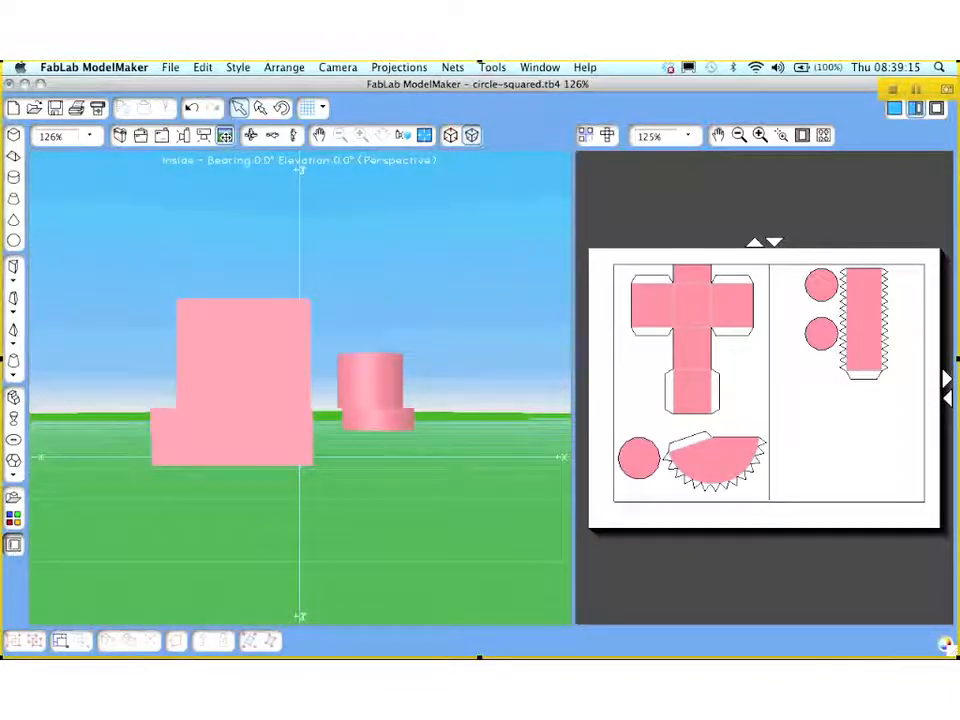
key("Right")
key("Right")
key("Right")
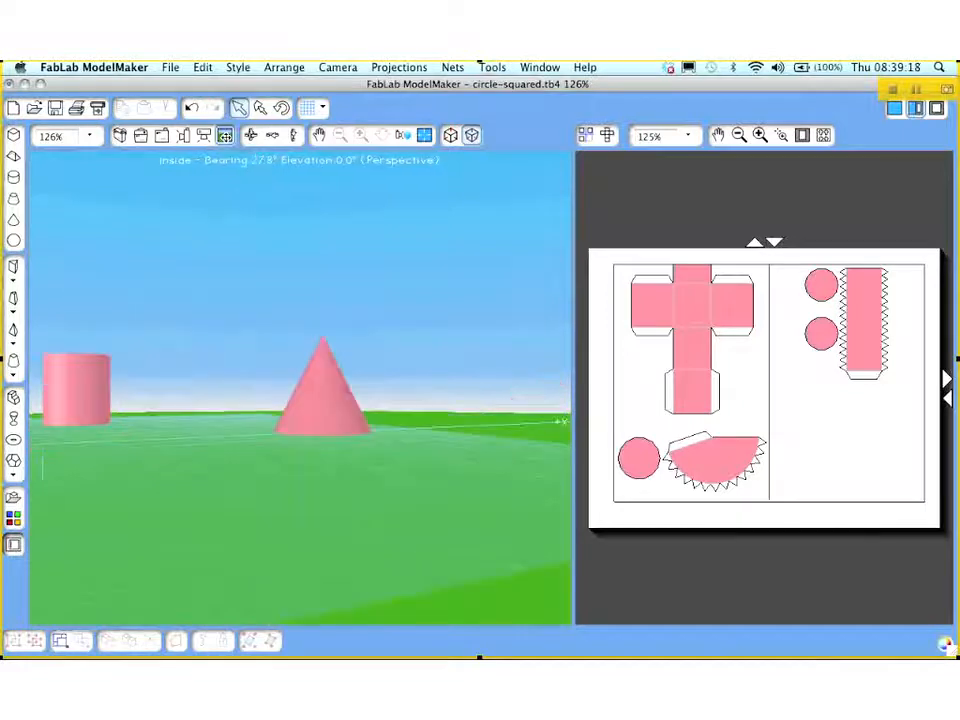
key("Left")
key("Left")
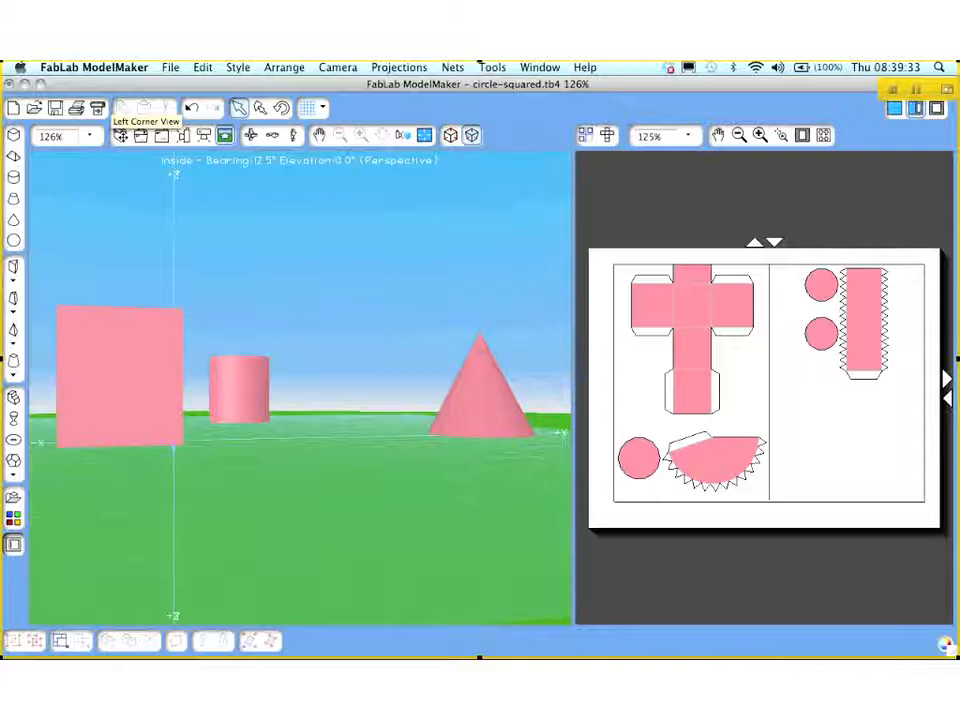
Return to the left corner view and delete the cylinder and the cone
left_click(120, 135)
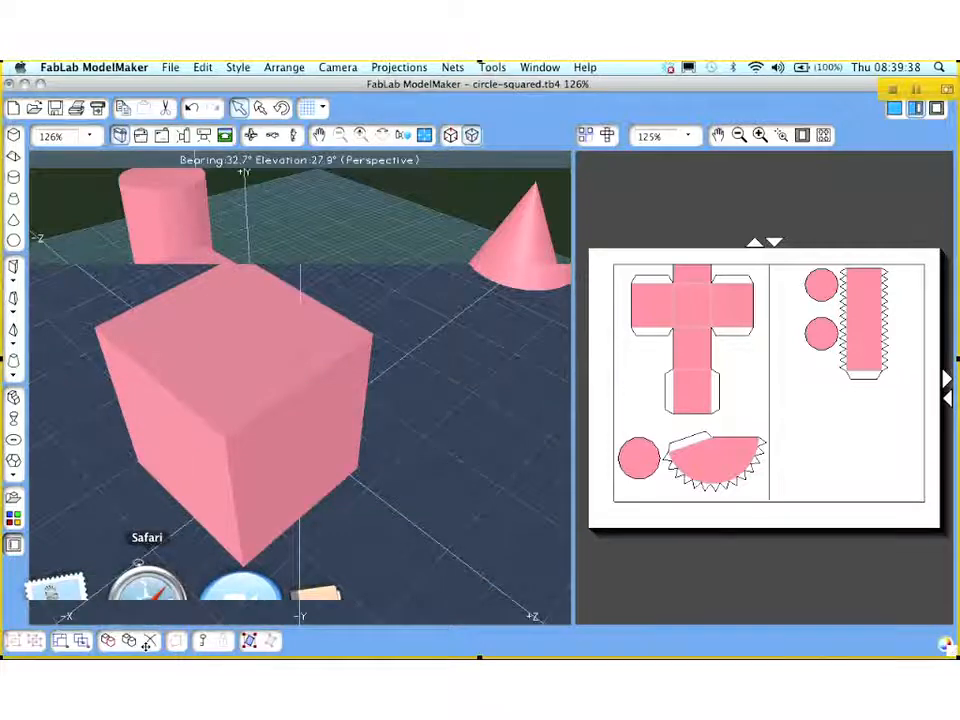
left_click(146, 645)
left_click(512, 221)
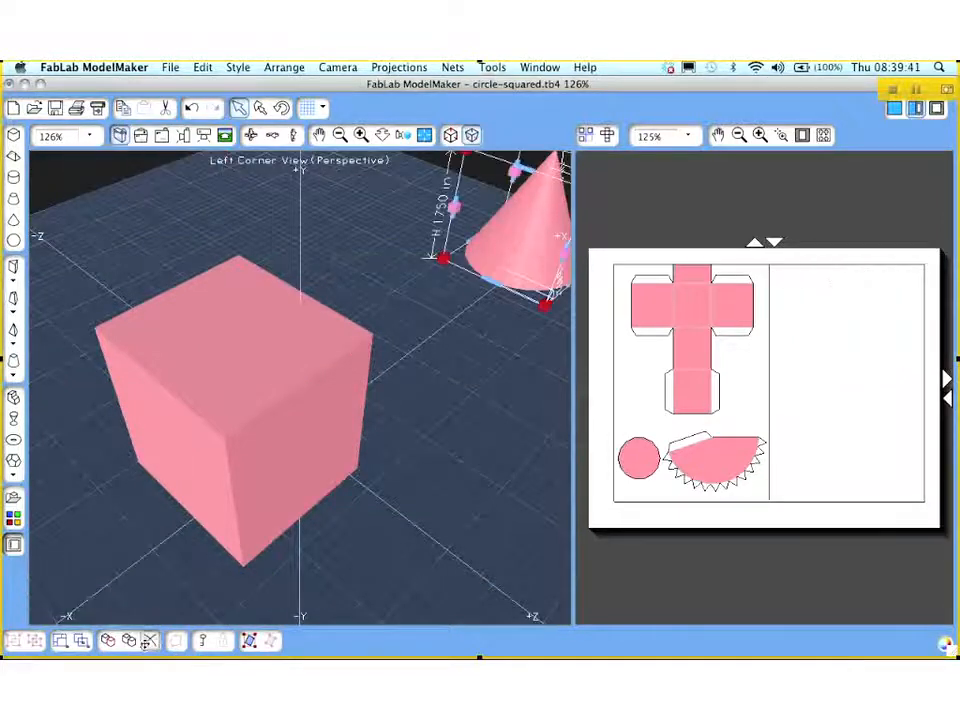
left_click(146, 644)
Move the box onto the vertical axis and shrink it to 1.000 in high, 0.933 in deep and 0.867 in wide
left_click_drag(245, 329, 313, 275)
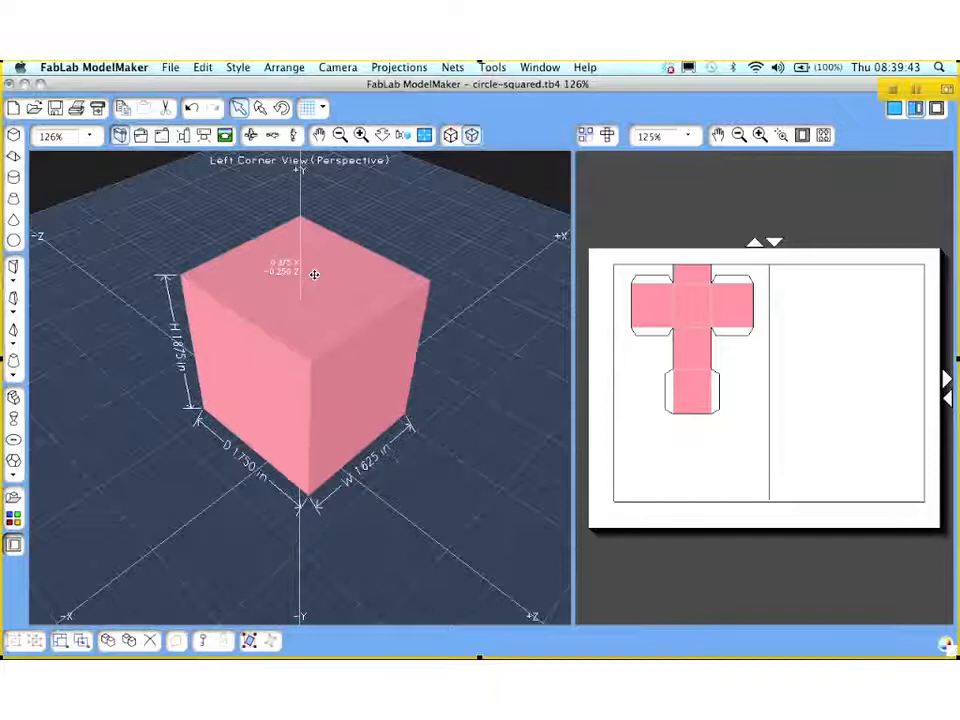
left_click_drag(302, 212, 304, 343)
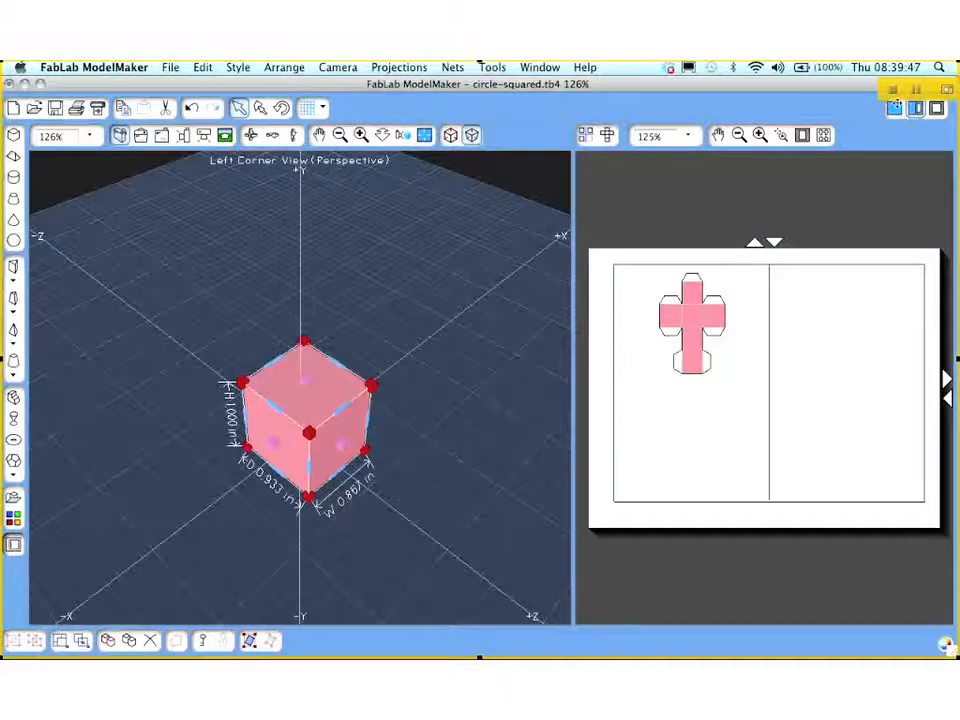
Show only the 3D design view, move the small box off the grid beyond the -Z axis and deselect it
left_click(896, 107)
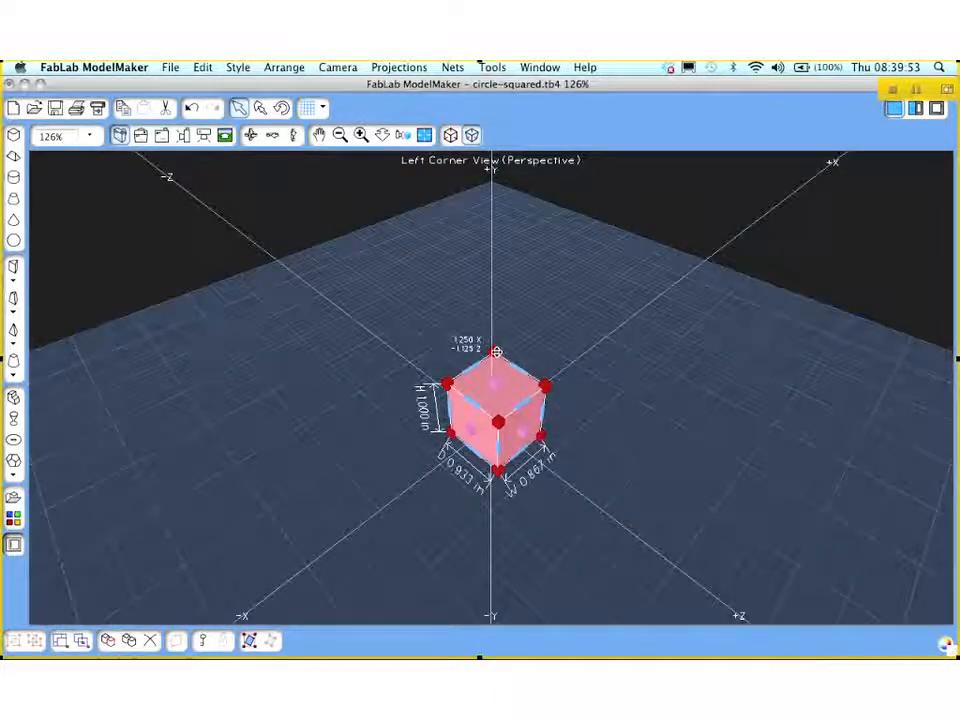
left_click_drag(504, 399, 73, 274)
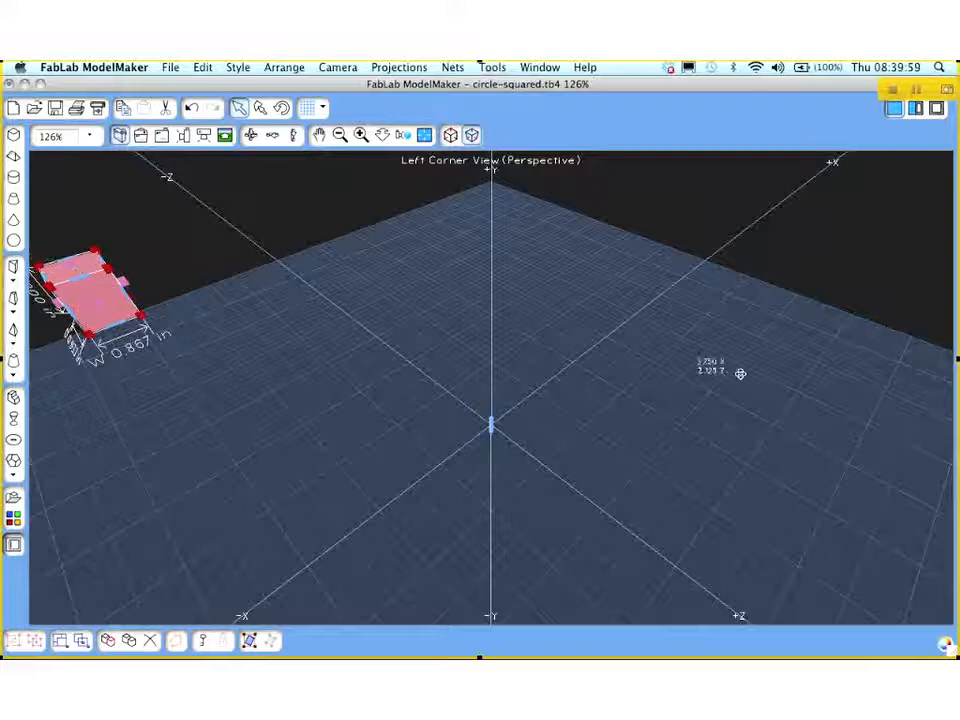
left_click(621, 371)
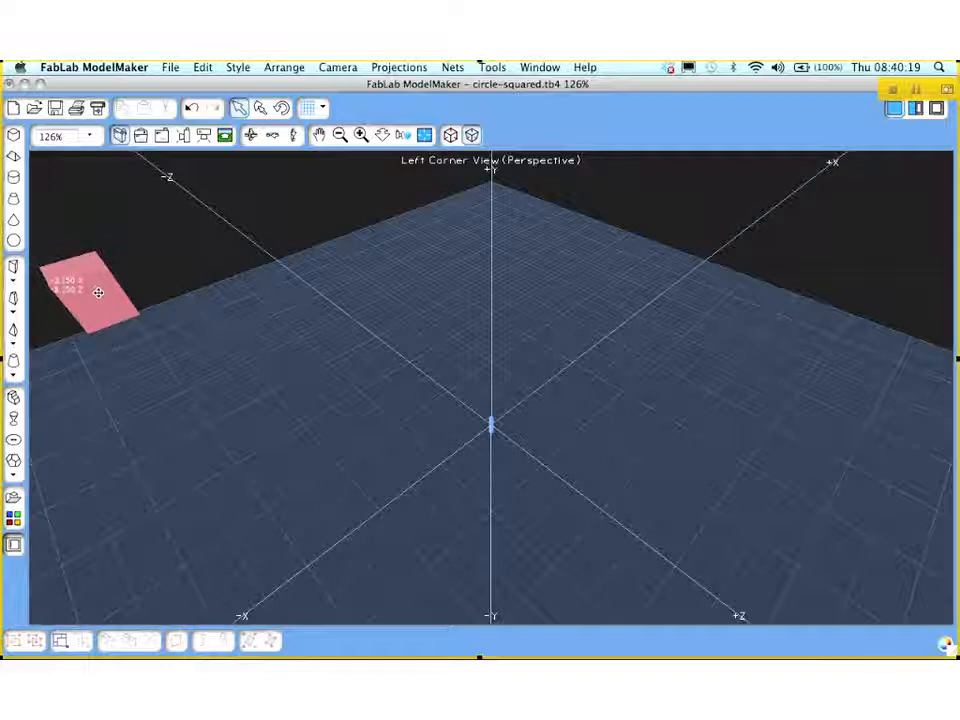
Aim the camera at the box off the grid with Look at, and deselect the box
left_click(98, 292)
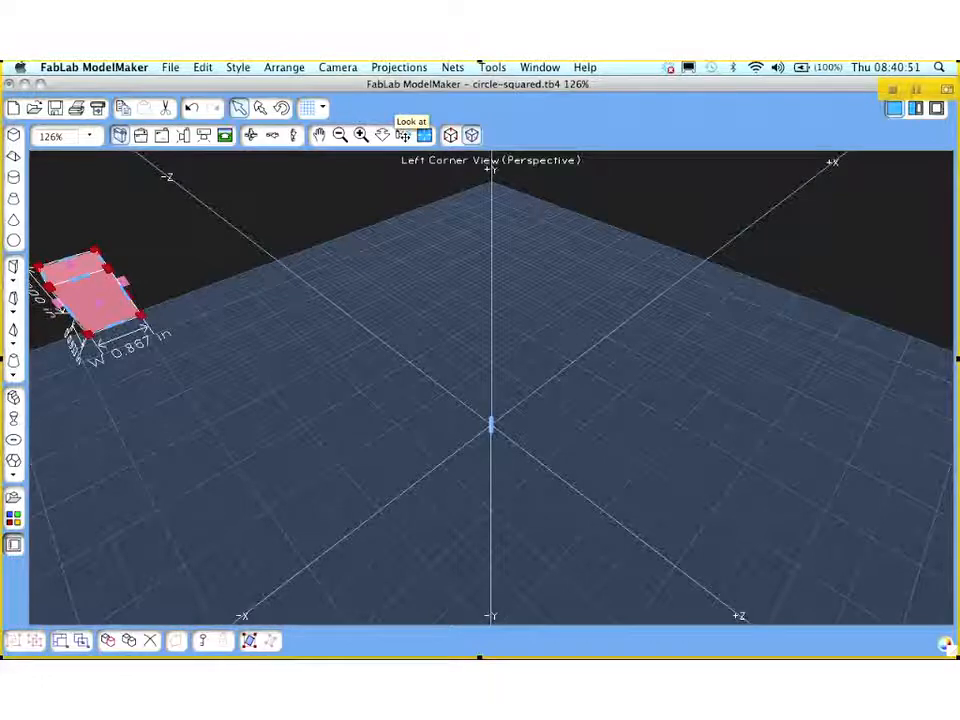
left_click(404, 136)
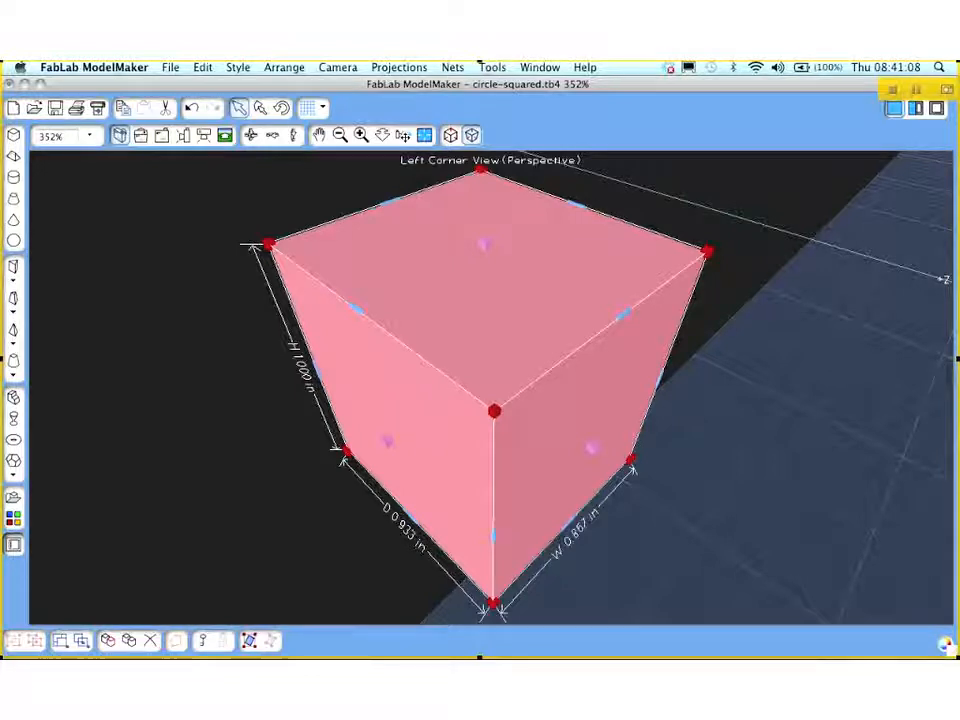
left_click(262, 199)
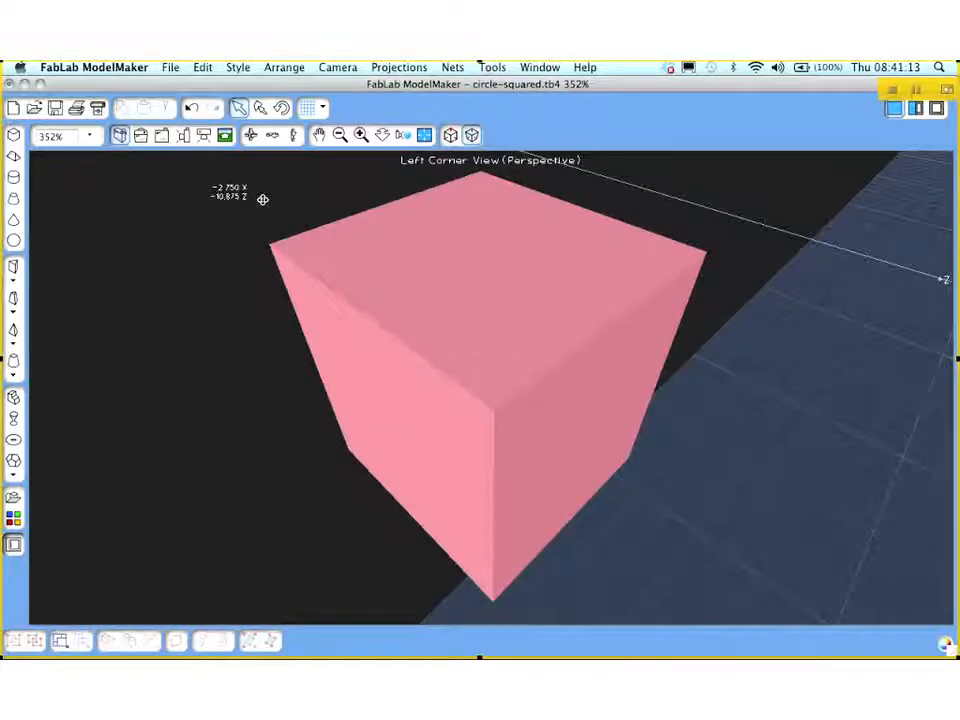
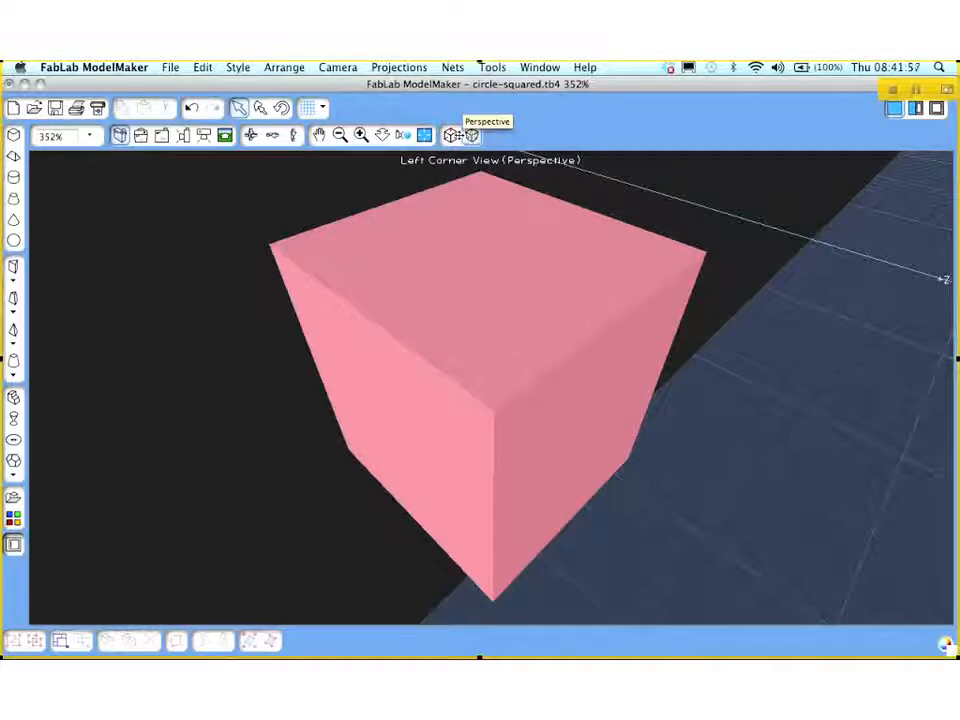
Compare the box in isometric and perspective projection, viewing it from farther away in isometric before returning to perspective
left_click(450, 134)
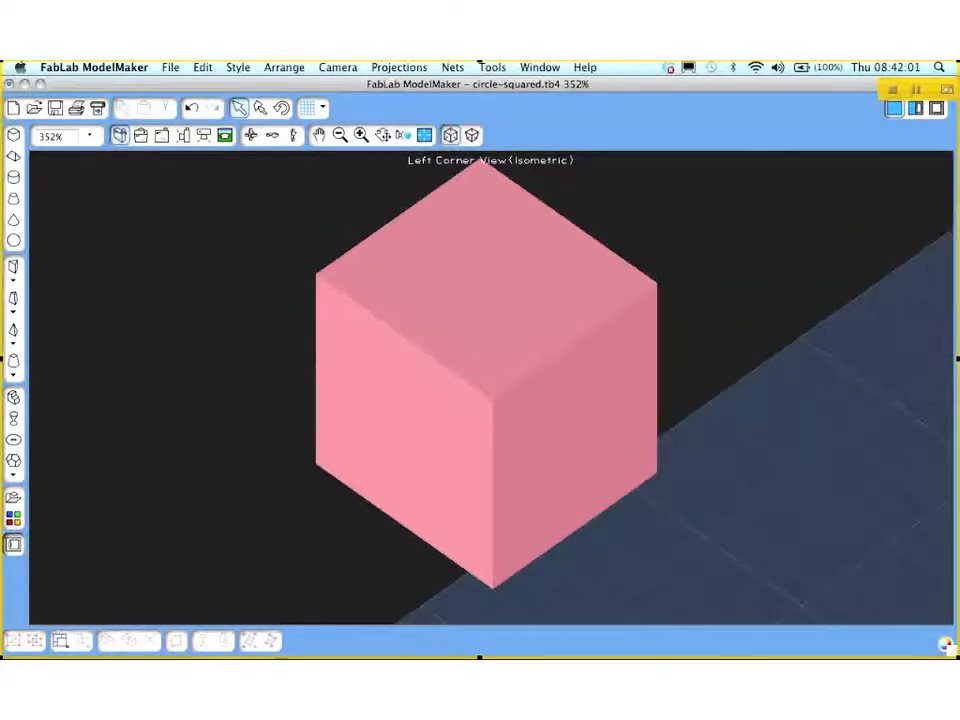
left_click(469, 256)
left_click(307, 107)
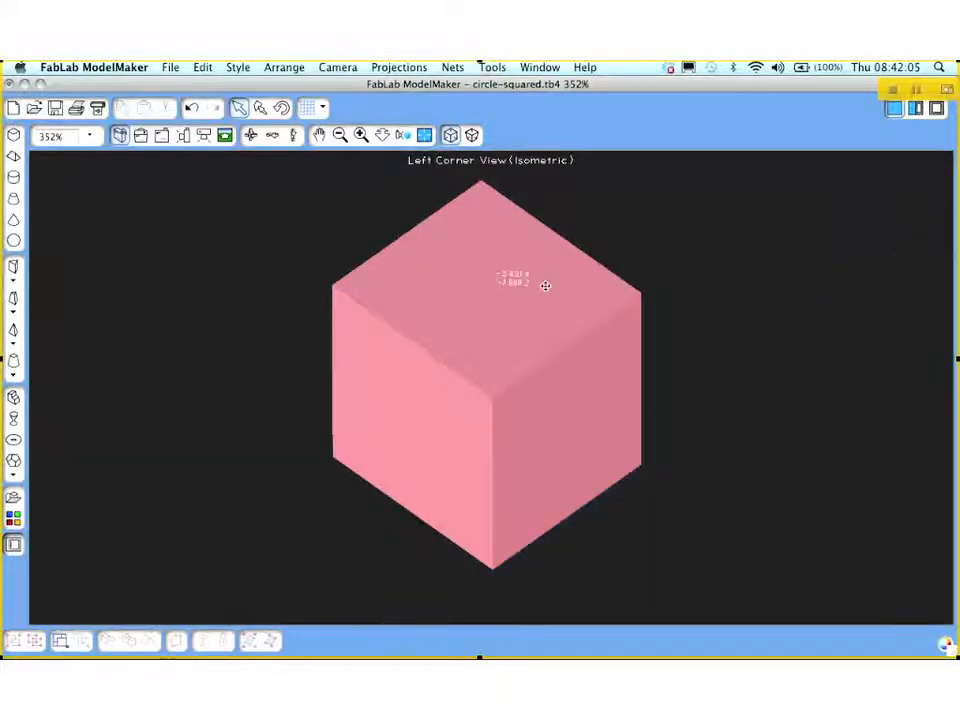
left_click(383, 135)
left_click(400, 190)
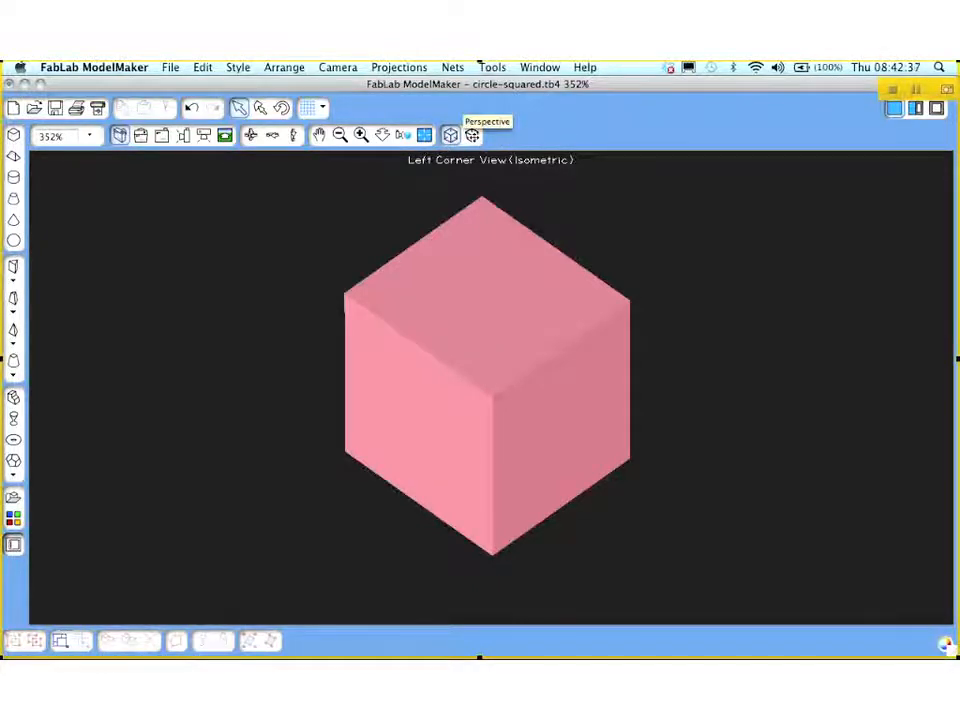
left_click(472, 135)
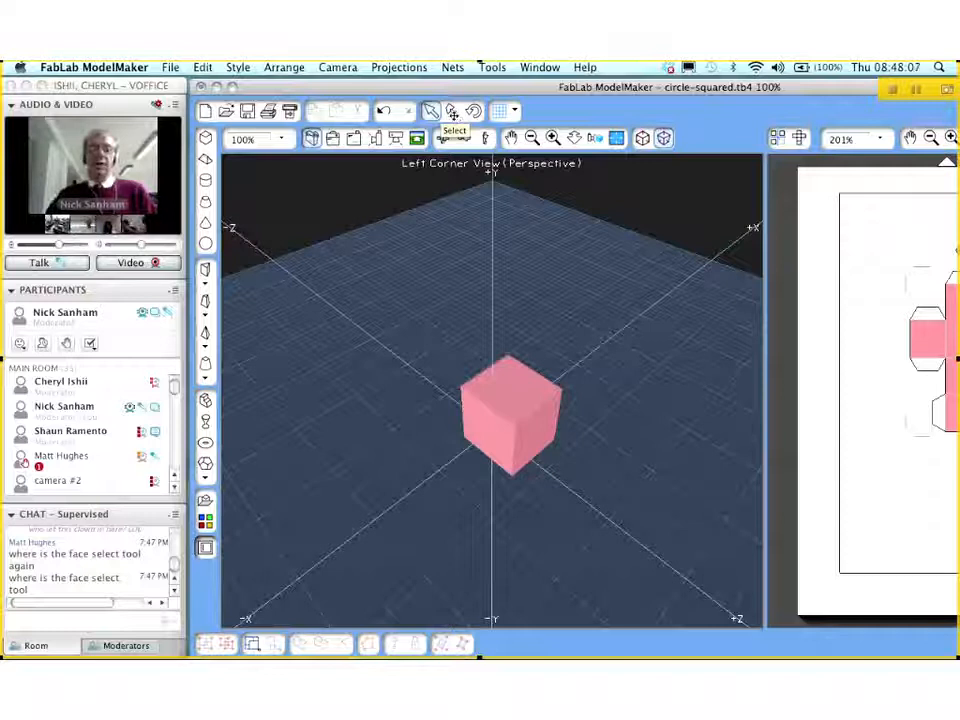
Select only the box's +Z-facing side with the face select tool and bring the box into close view
left_click(452, 112)
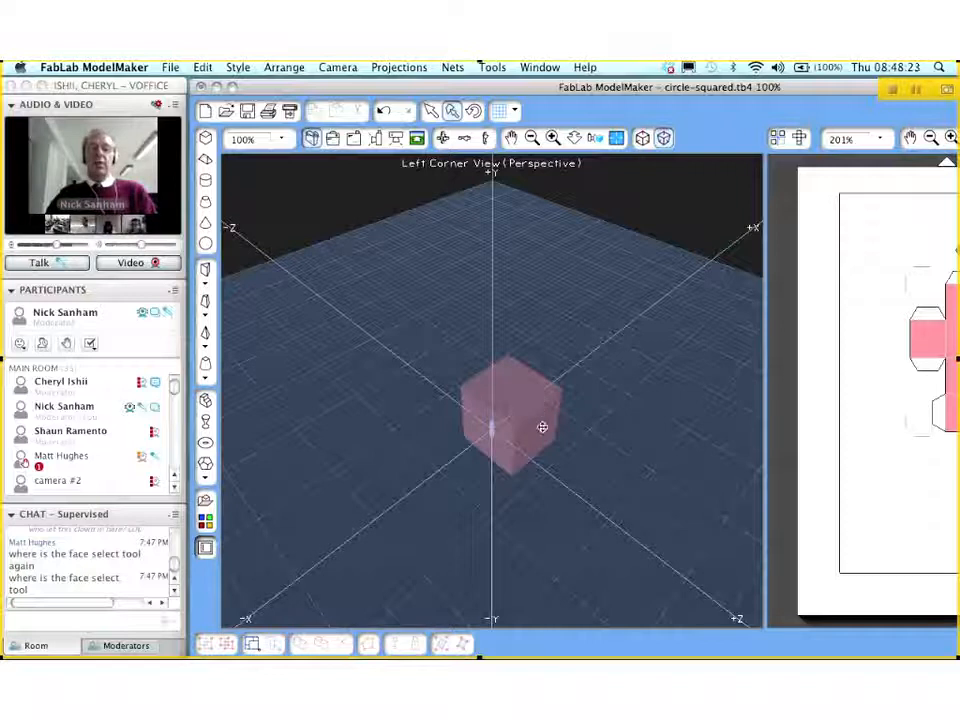
left_click(540, 420)
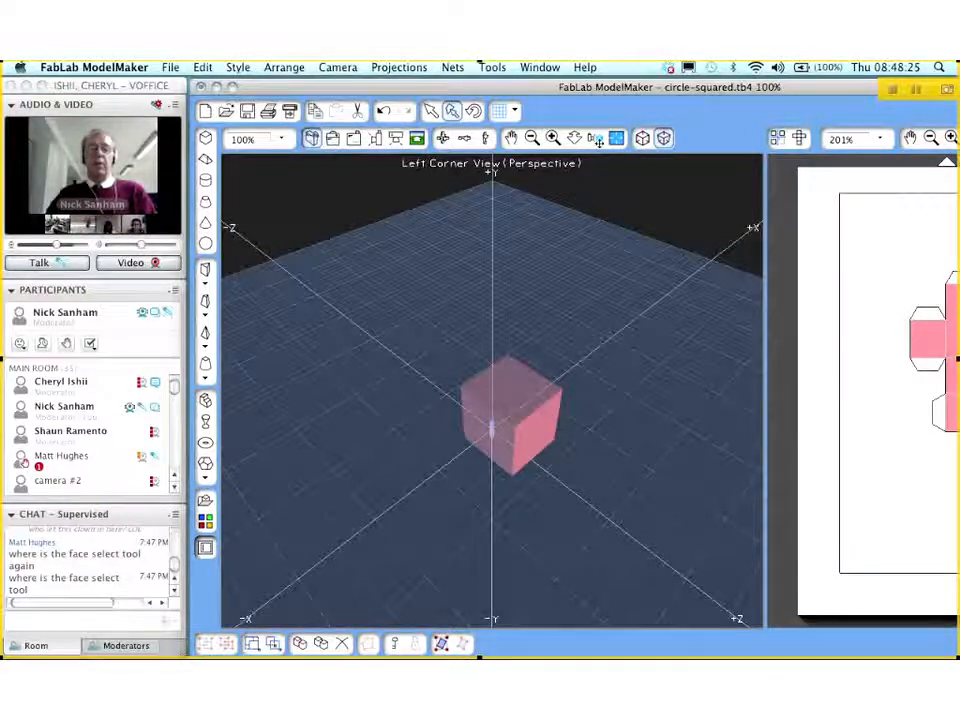
left_click_drag(528, 361, 710, 221)
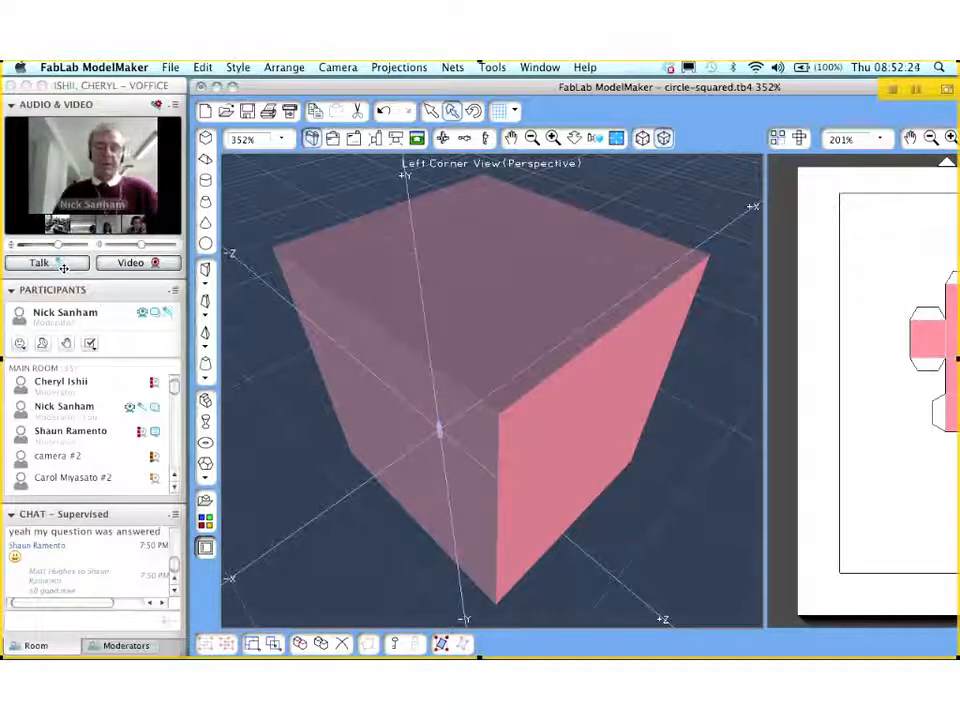
left_click(63, 264)
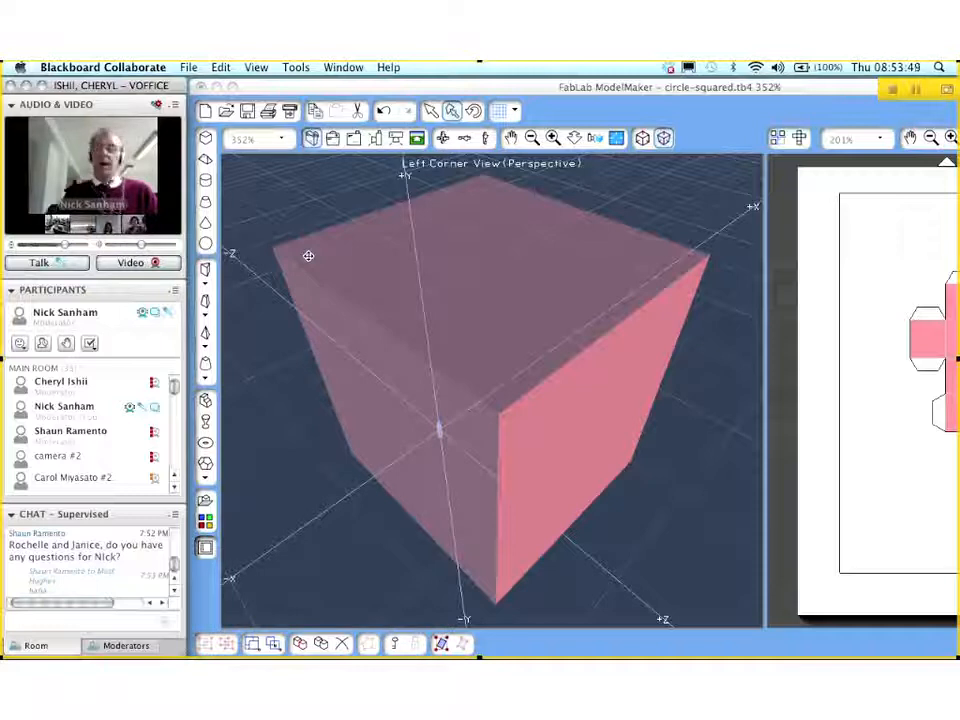
left_click(297, 197)
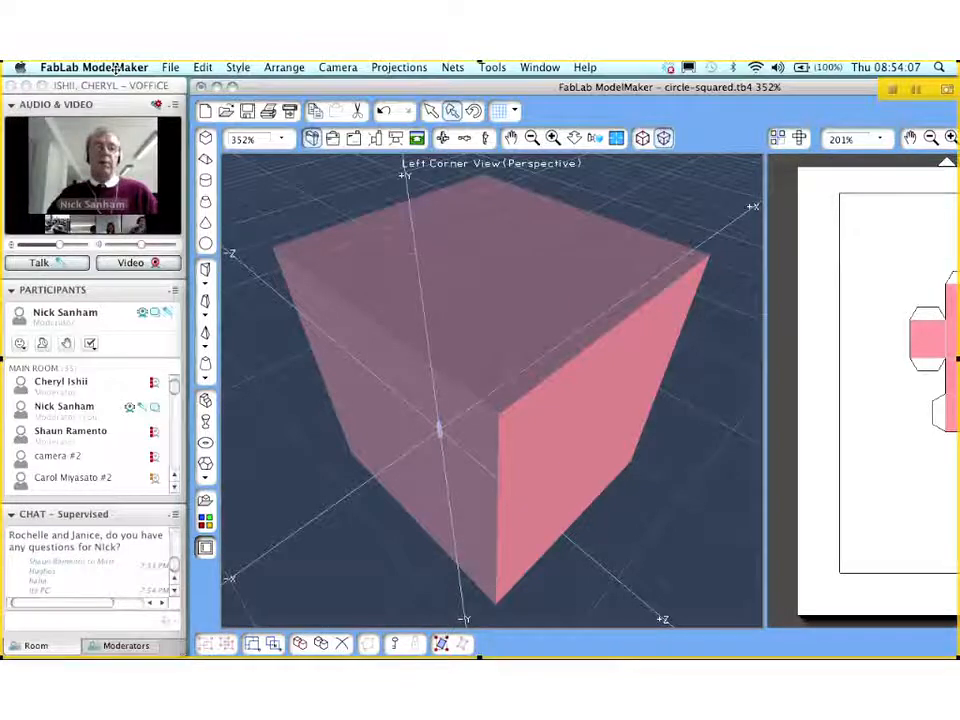
Examine the tool sets and icon size in the toolbar preferences and leave them without saving
left_click(100, 67)
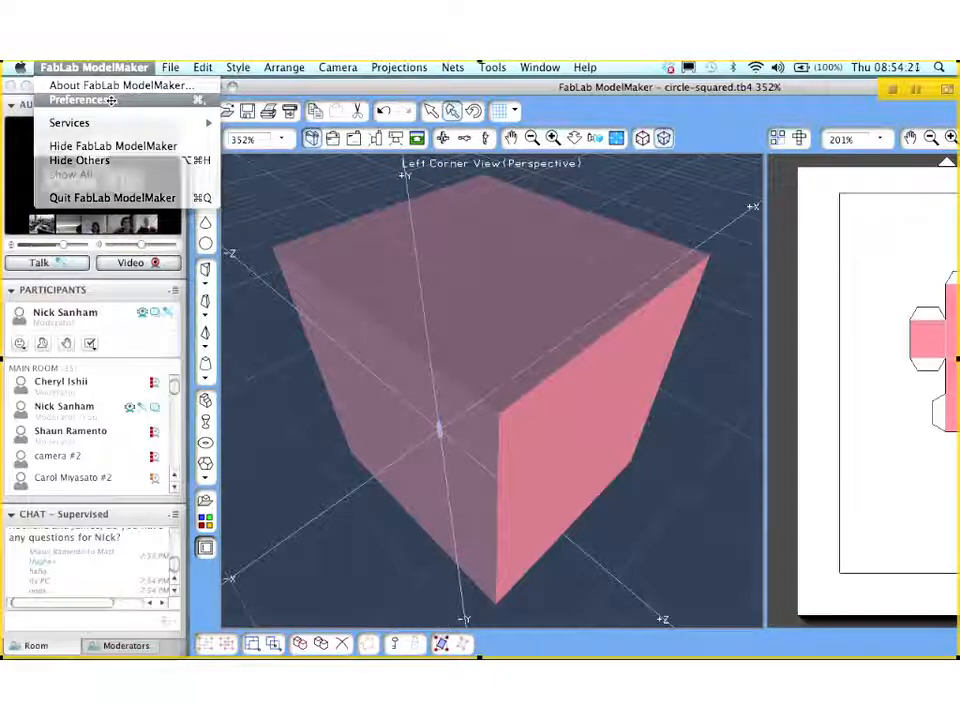
left_click(112, 101)
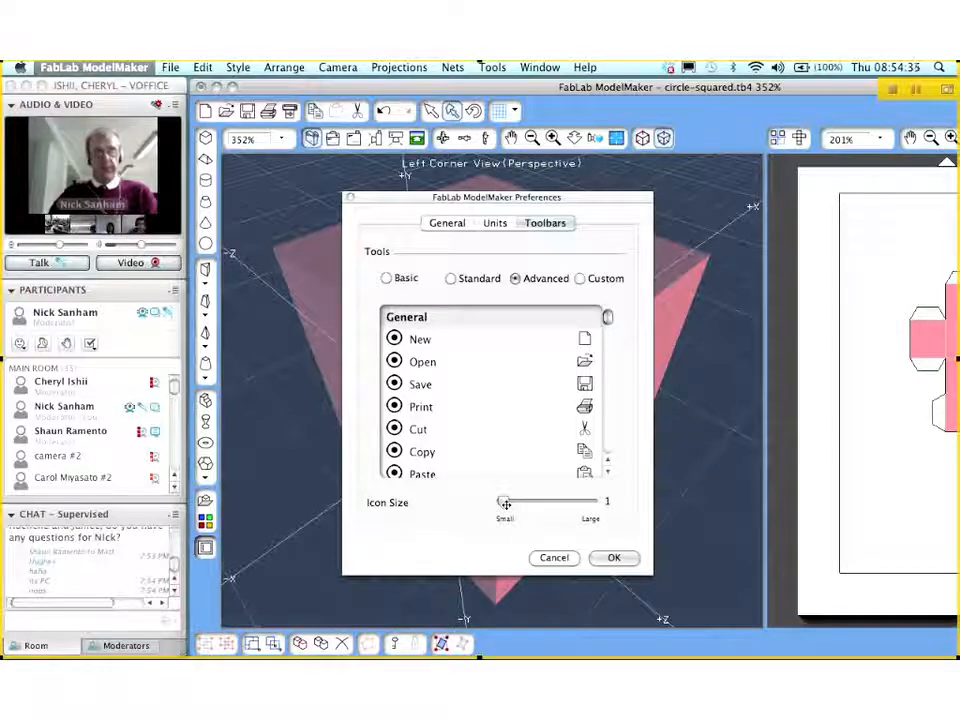
left_click(554, 558)
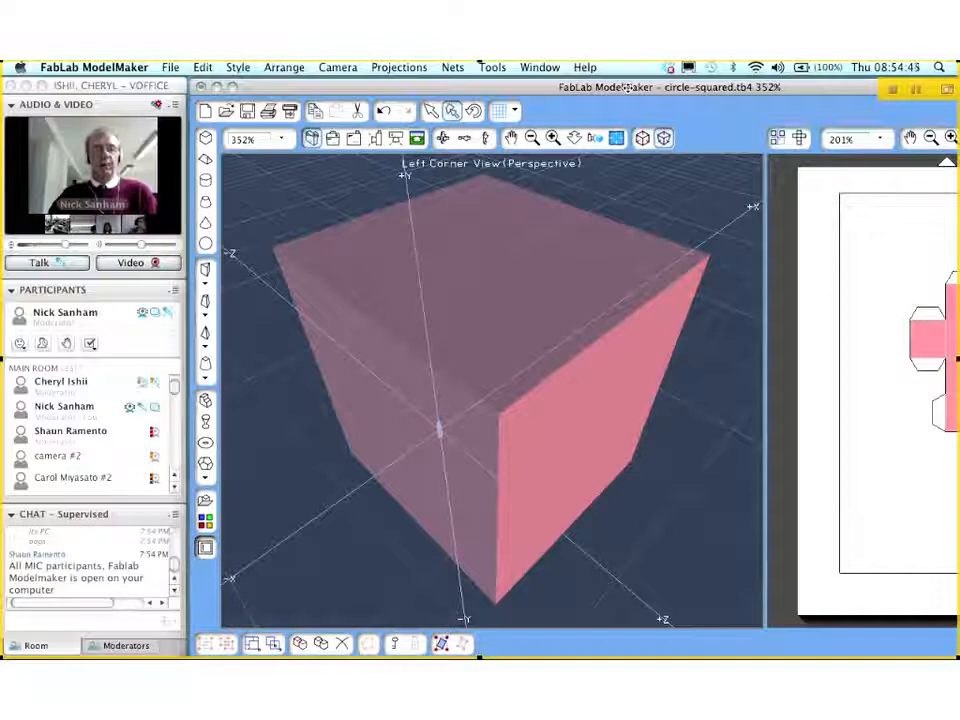
Switch back to whole-object selection, delete the box and reset the design view to 100%
left_click_drag(627, 87, 459, 84)
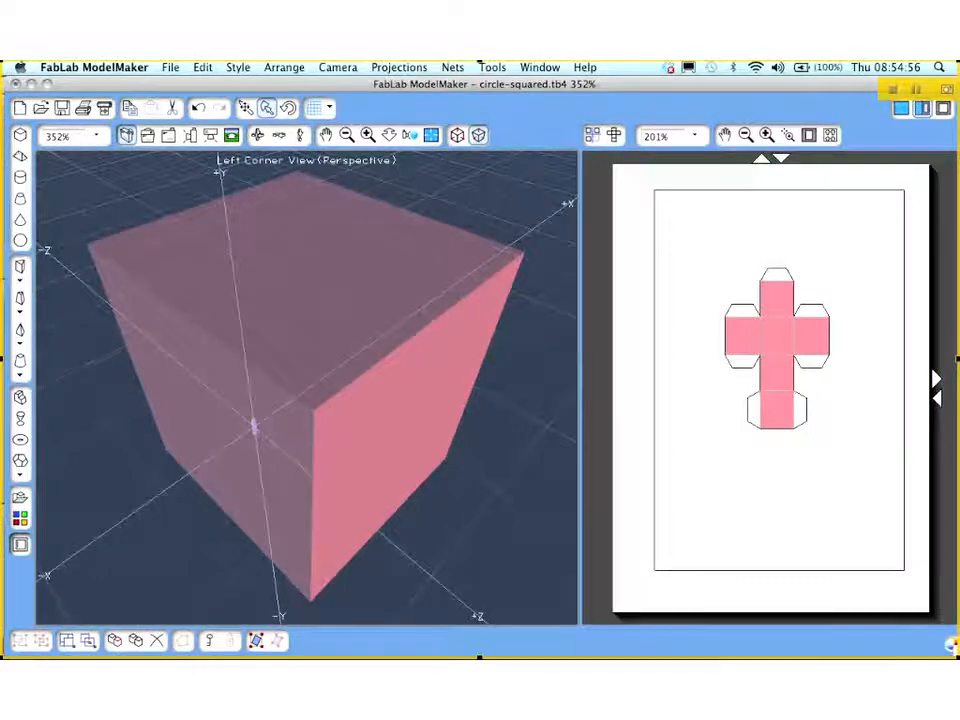
left_click(247, 107)
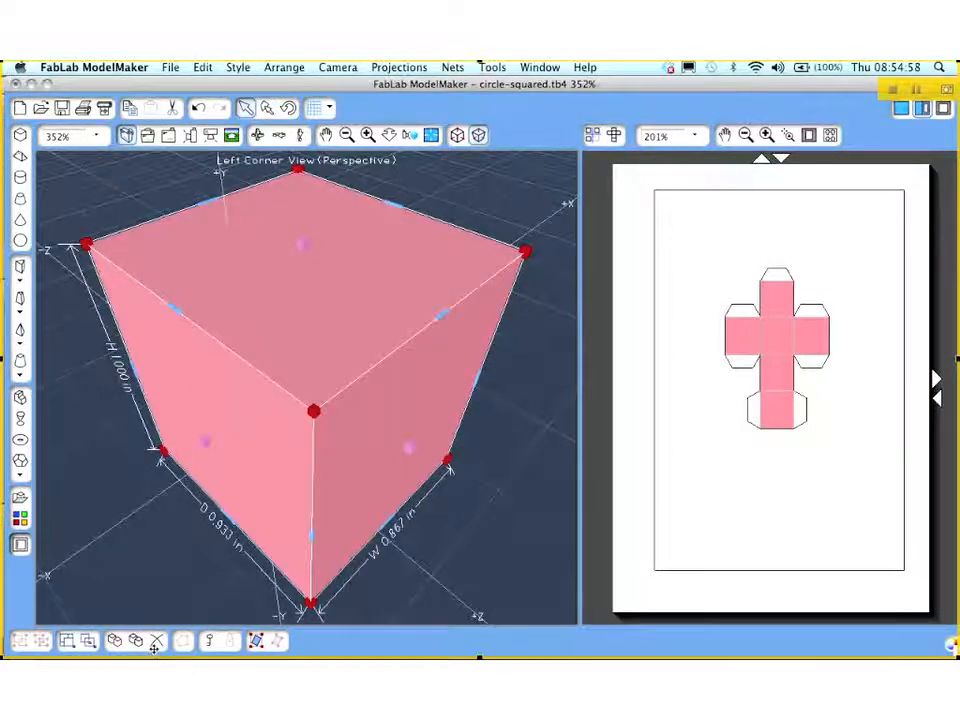
left_click(156, 642)
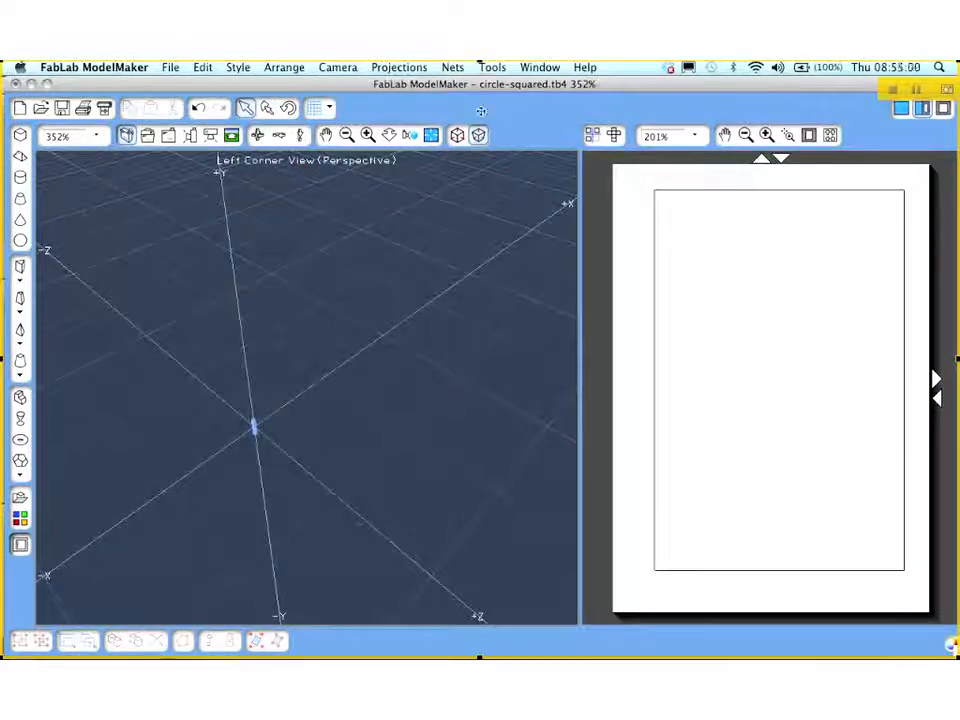
left_click(432, 135)
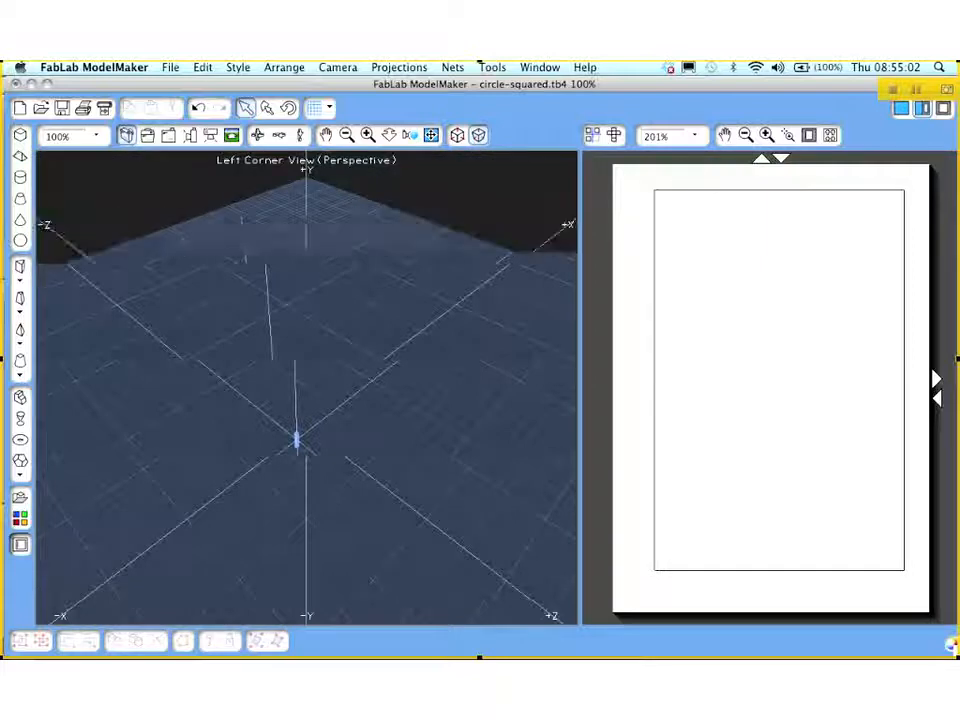
left_click_drag(379, 87, 561, 87)
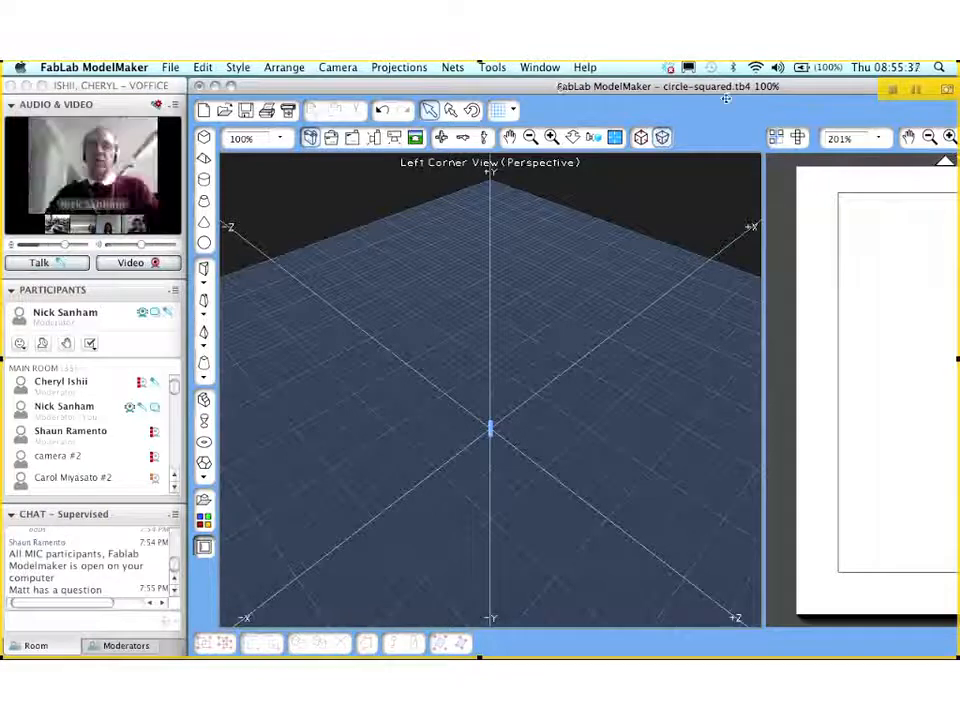
left_click_drag(727, 88, 541, 87)
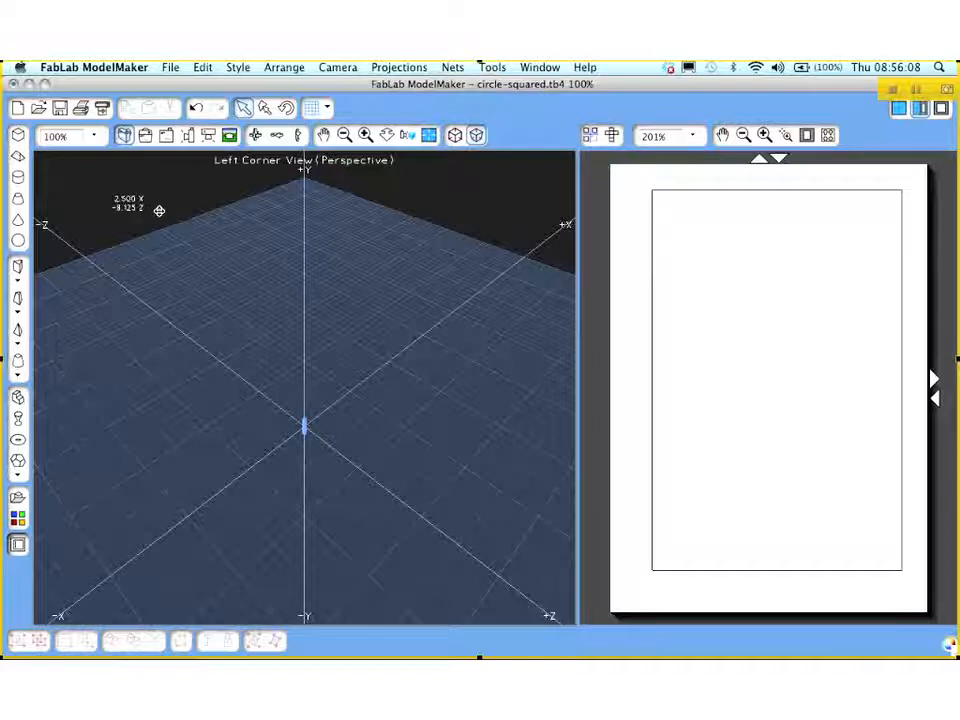
Open pyramids.tb4 from the MM folder without saving circle-squared.tb4, then orbit around the pyramids and fit their net page in view
left_click(170, 68)
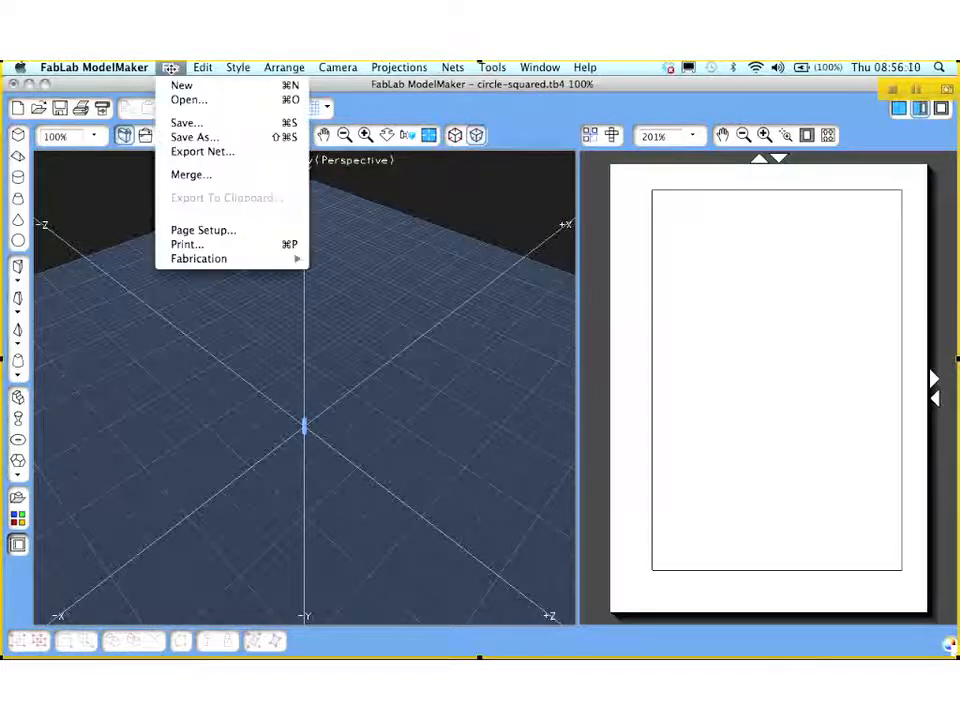
left_click(188, 100)
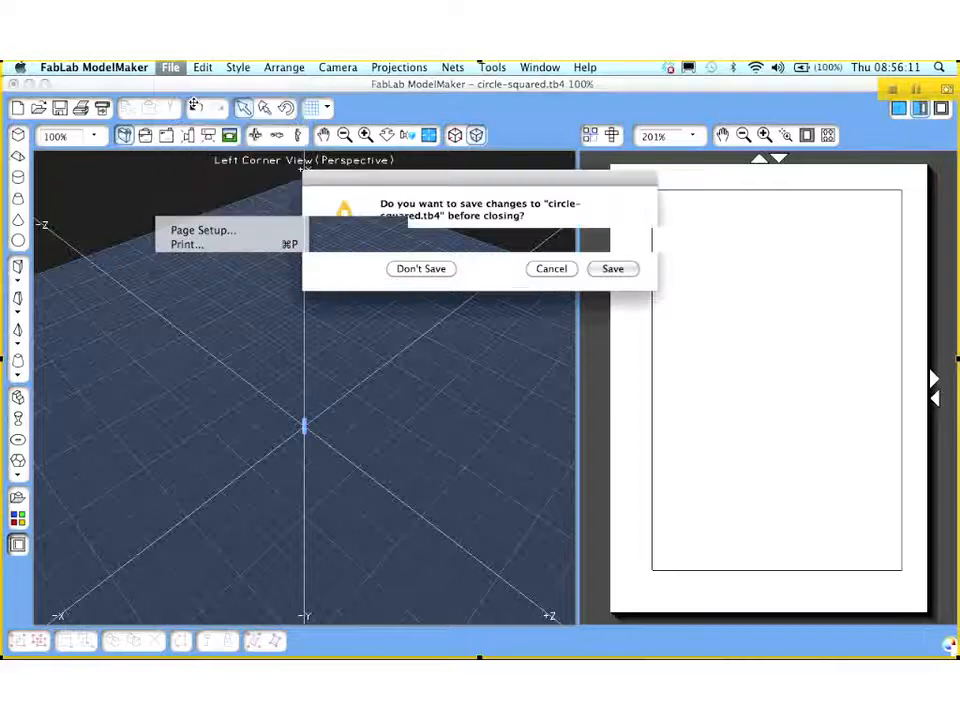
left_click(441, 270)
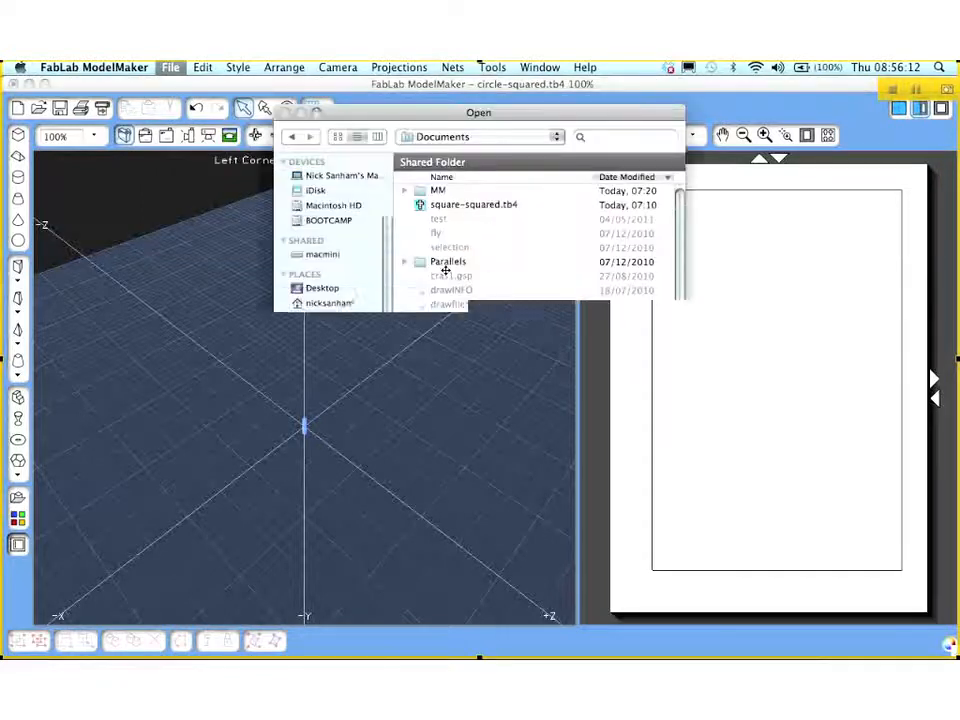
double_click(432, 191)
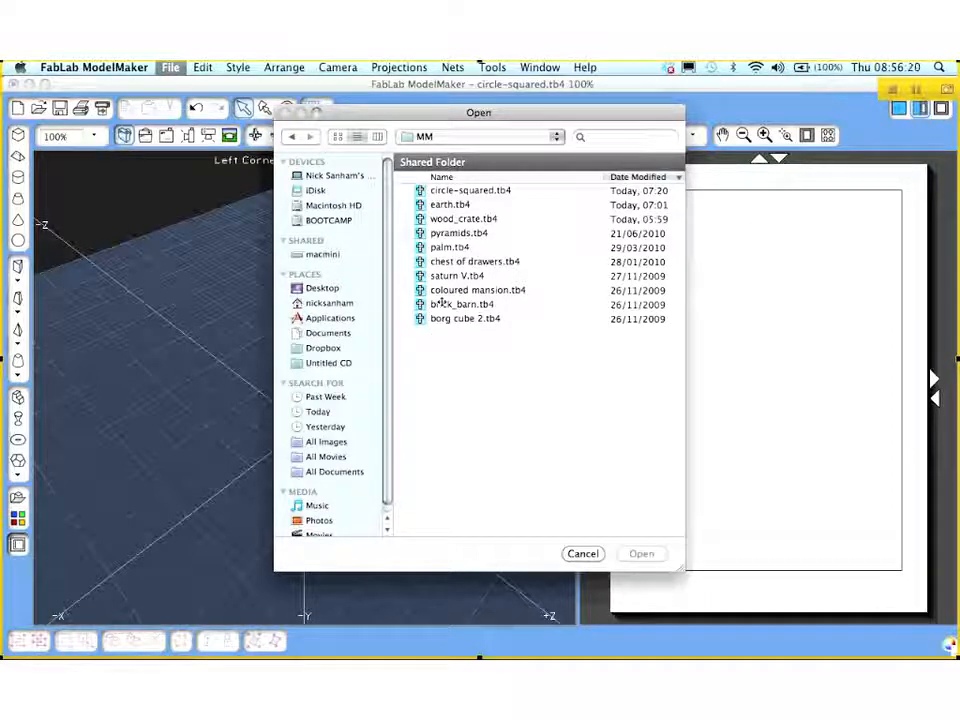
left_click(437, 233)
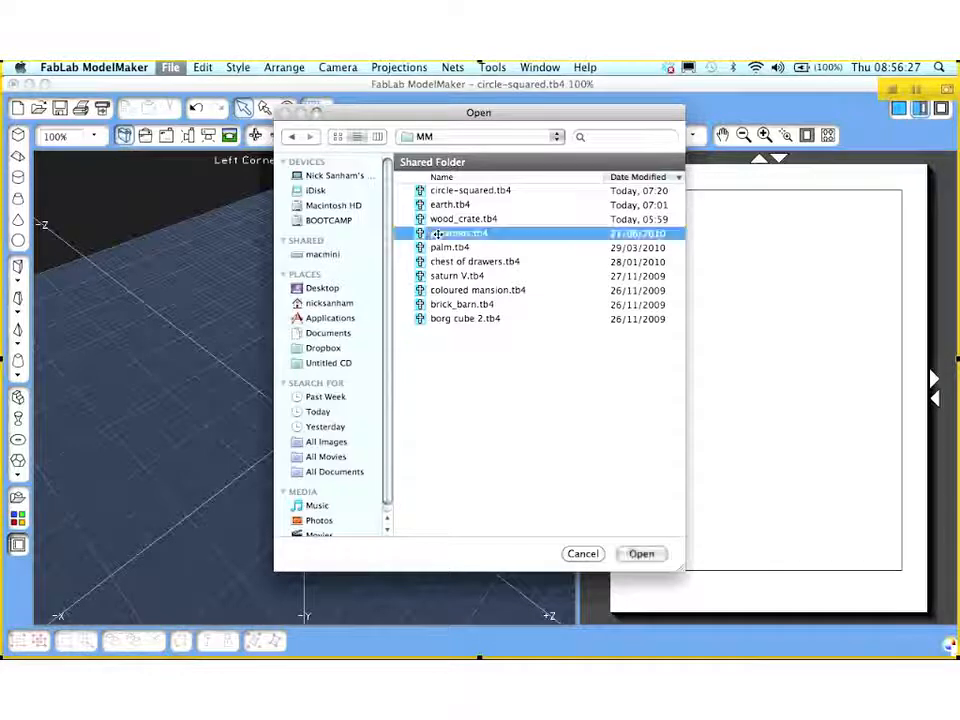
left_click(641, 554)
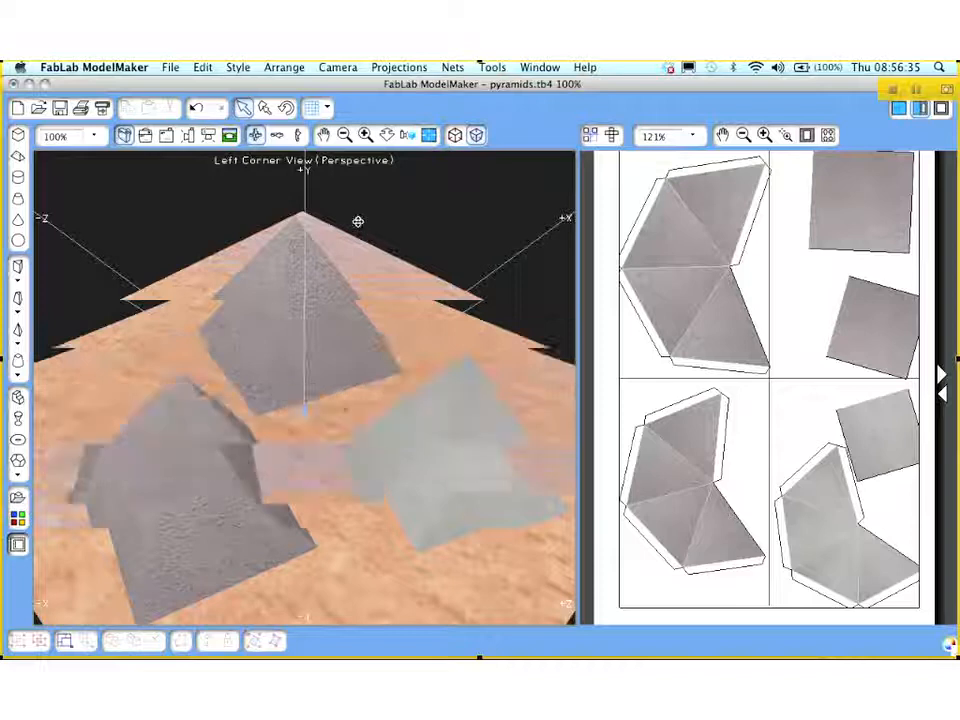
left_click_drag(474, 214, 522, 212)
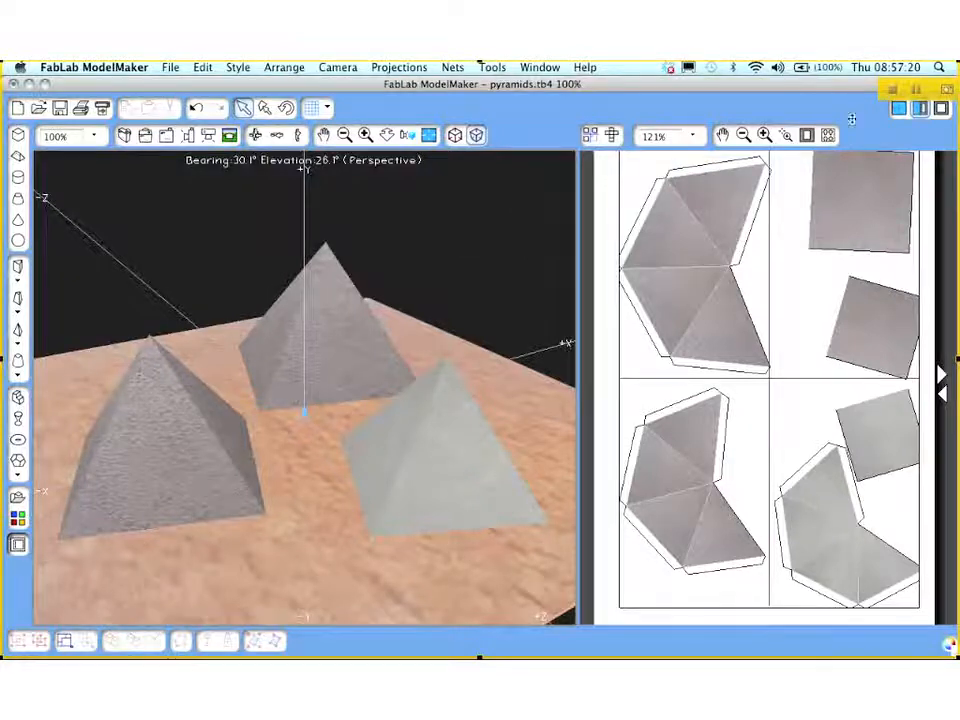
left_click(808, 135)
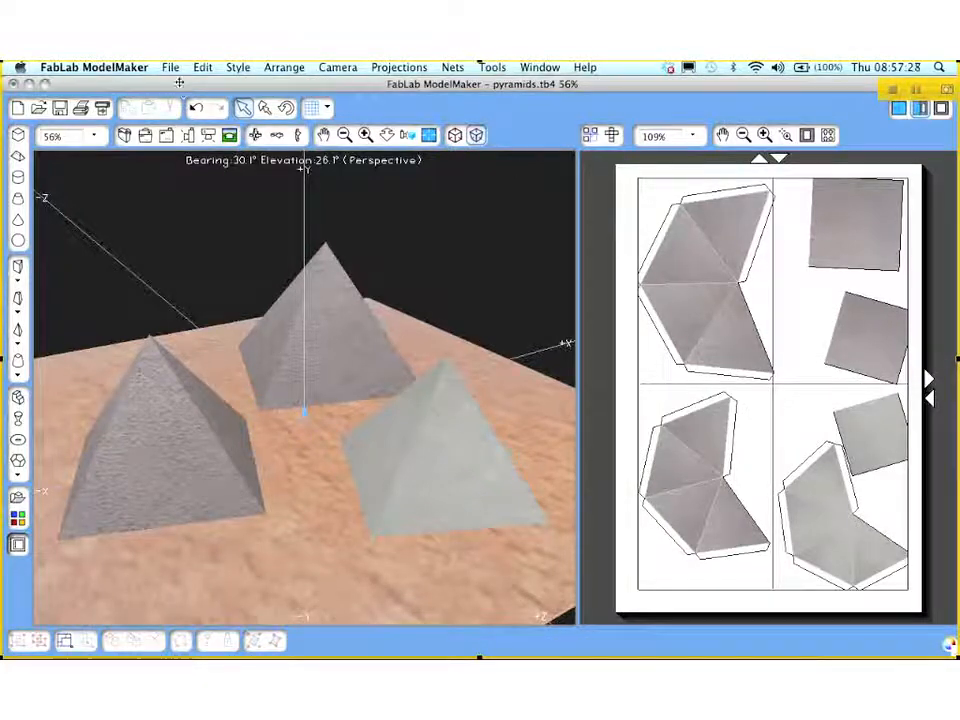
Open saturn V.tb4 from the MM folder without saving the changes to pyramids.tb4
left_click(170, 67)
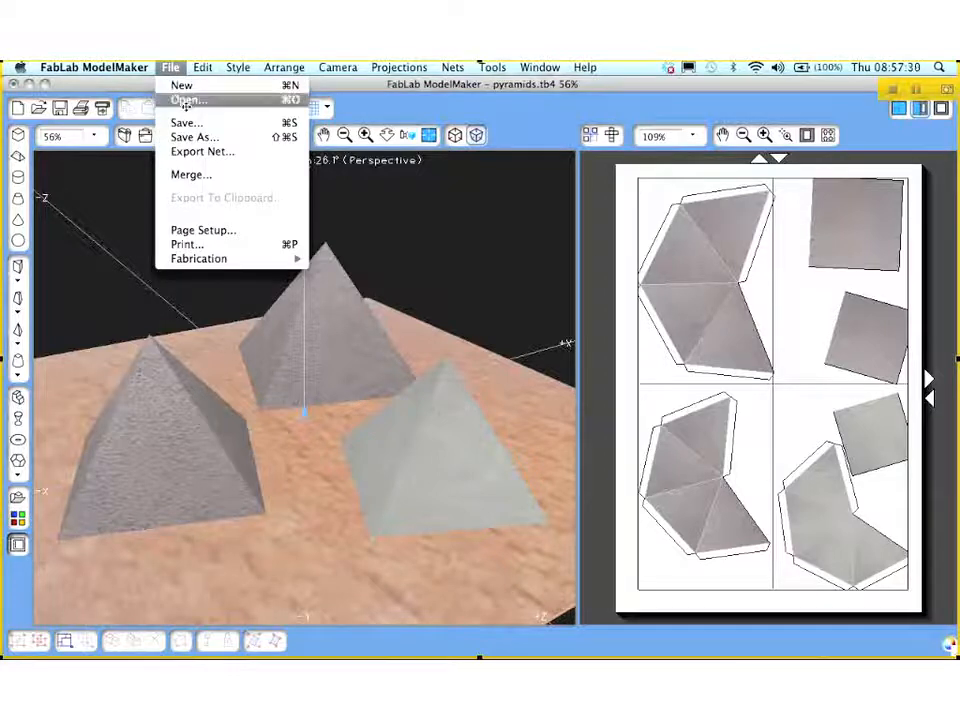
left_click(185, 101)
left_click(422, 268)
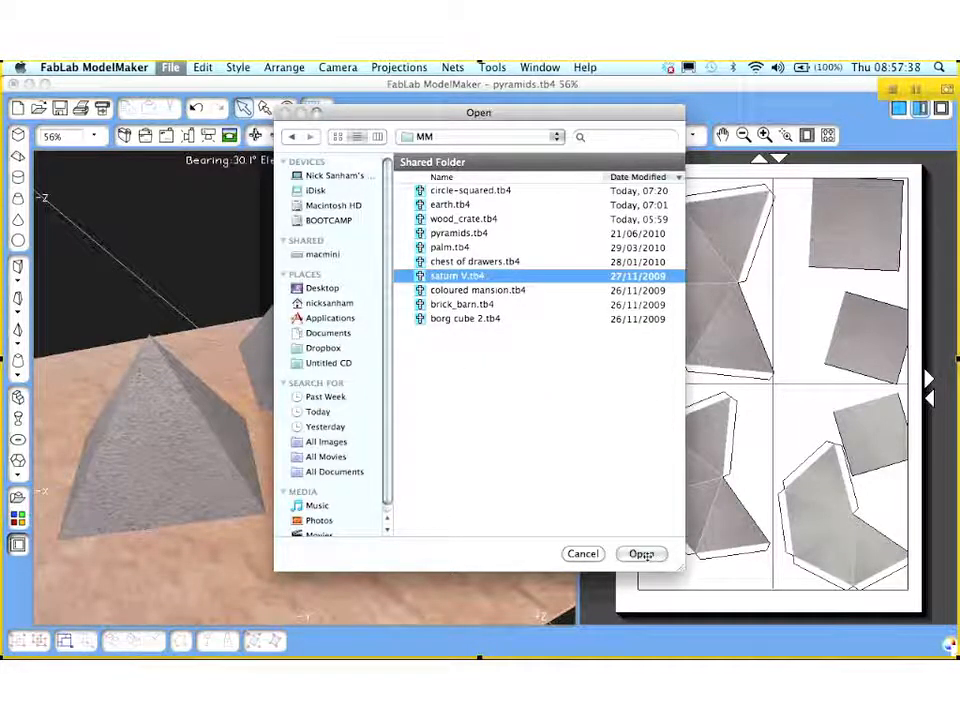
left_click(645, 553)
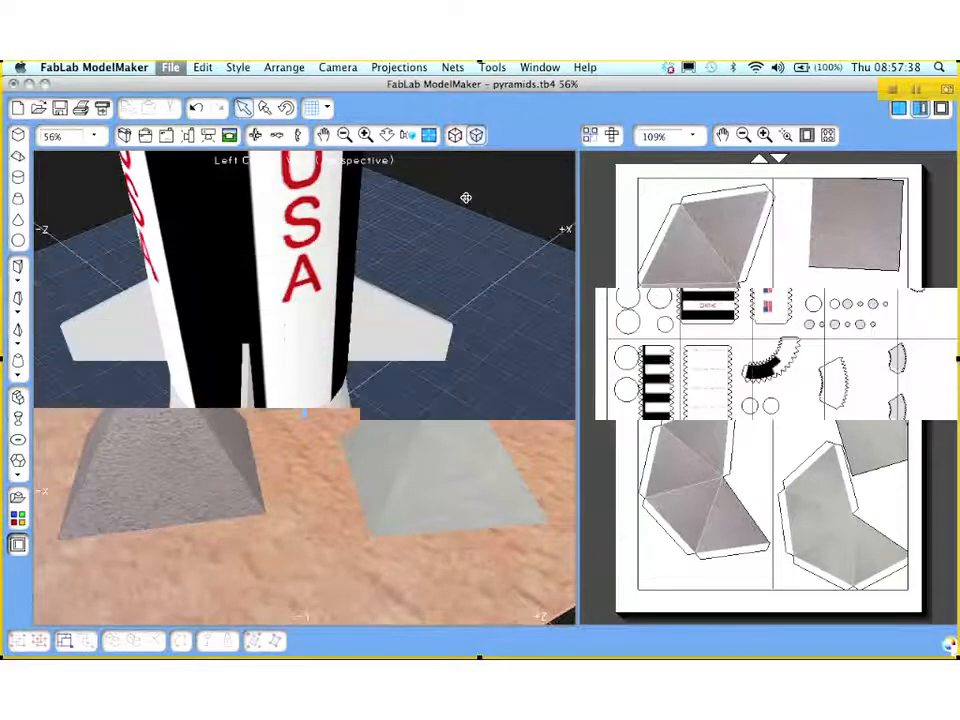
Examine the whole Saturn V rocket in the orthographic front view and rearrange its nets across the pages
scroll(452, 340, "down", 4)
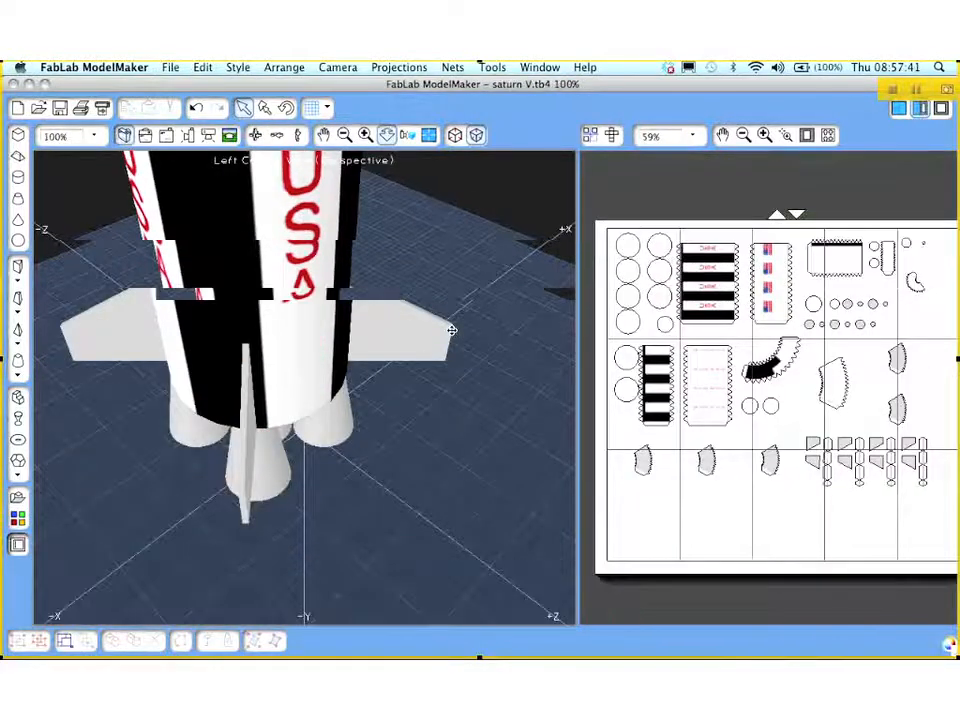
middle_click_drag(173, 131, 314, 121)
left_click(166, 135)
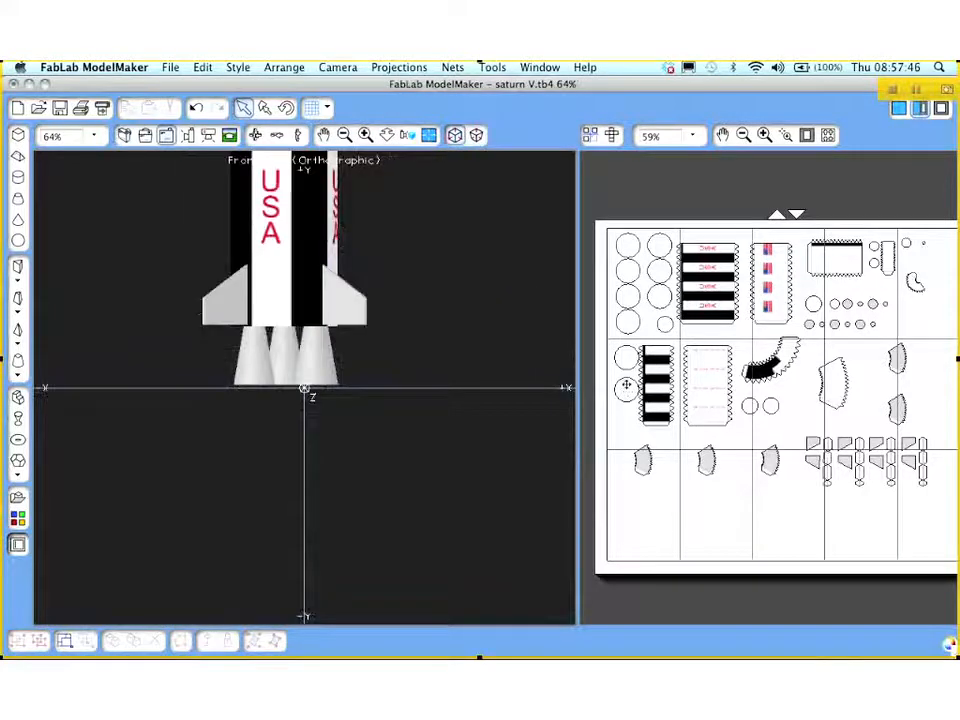
scroll(626, 387, "up", 3)
scroll(490, 331, "up", 10)
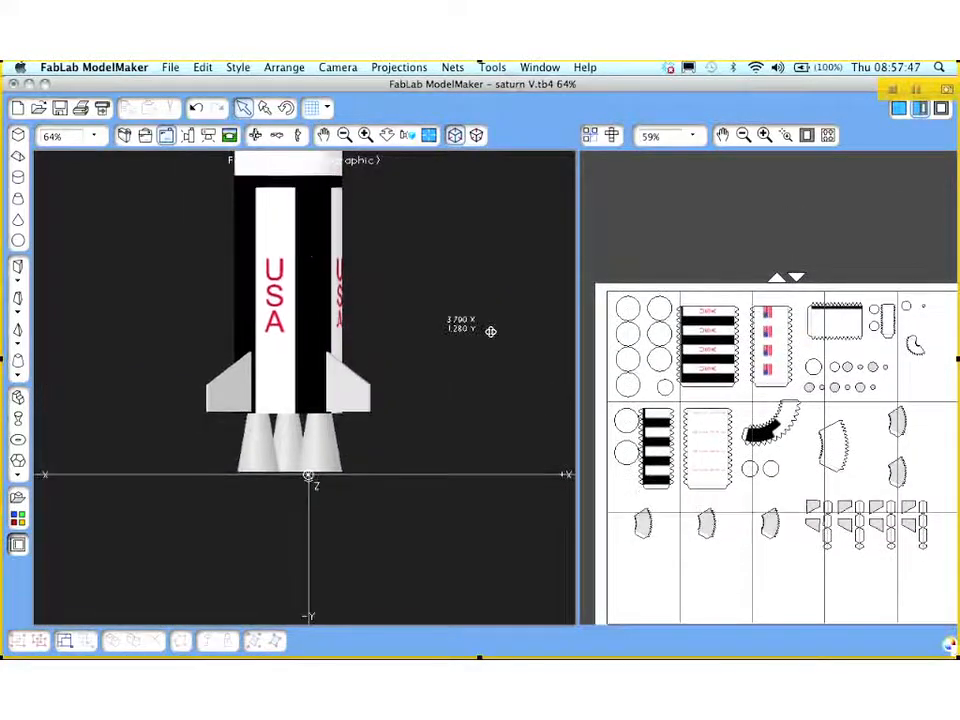
scroll(490, 331, "up", 3)
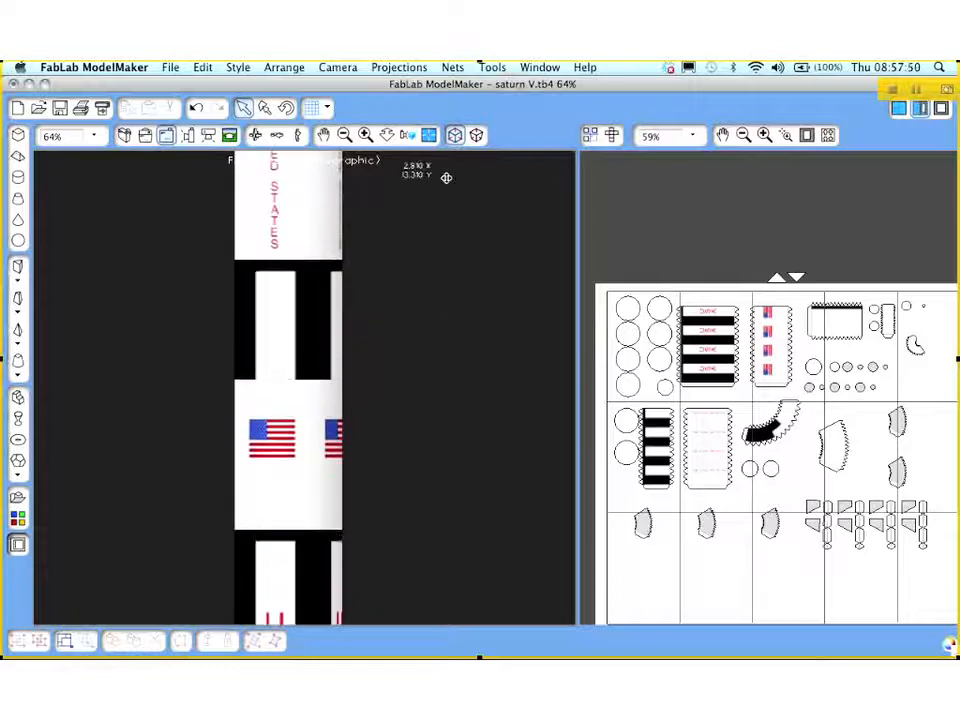
left_click_drag(413, 317, 411, 279)
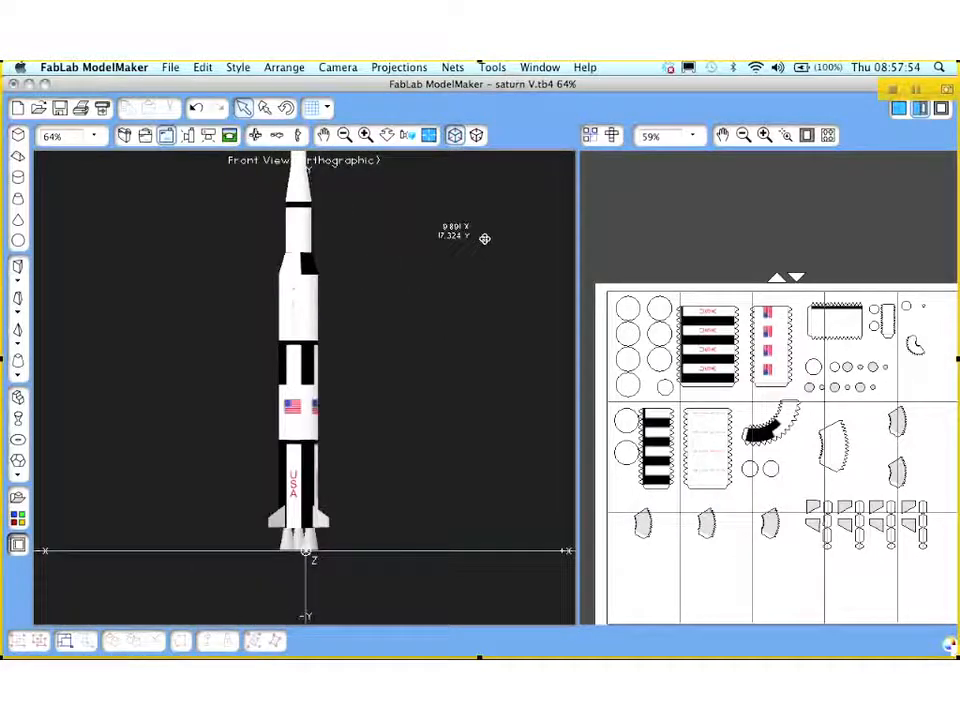
scroll(484, 240, "up", 3)
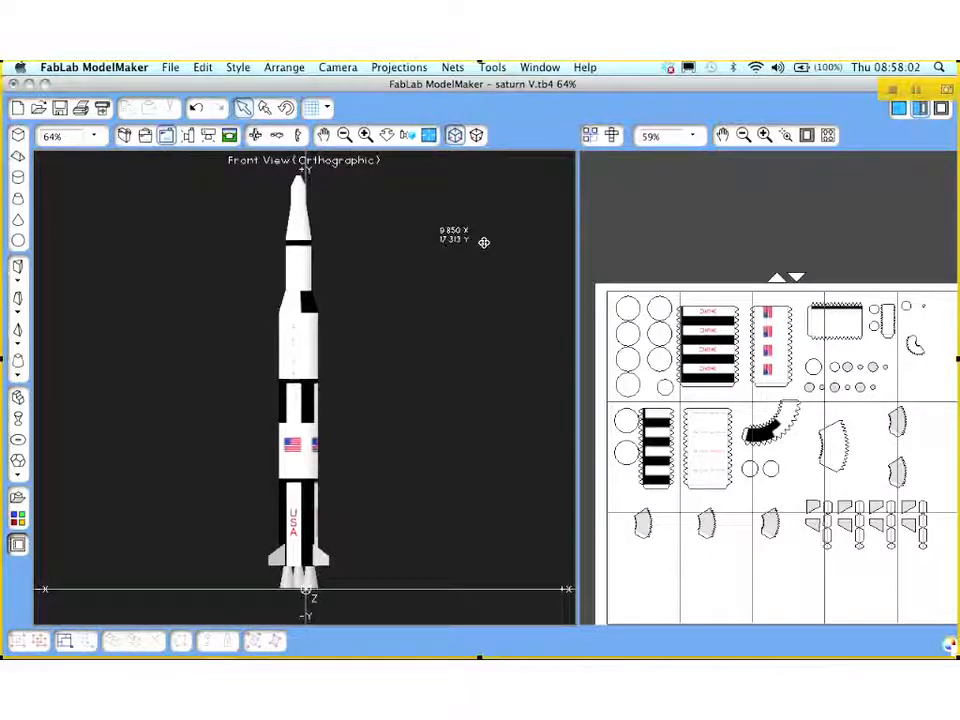
left_click(828, 135)
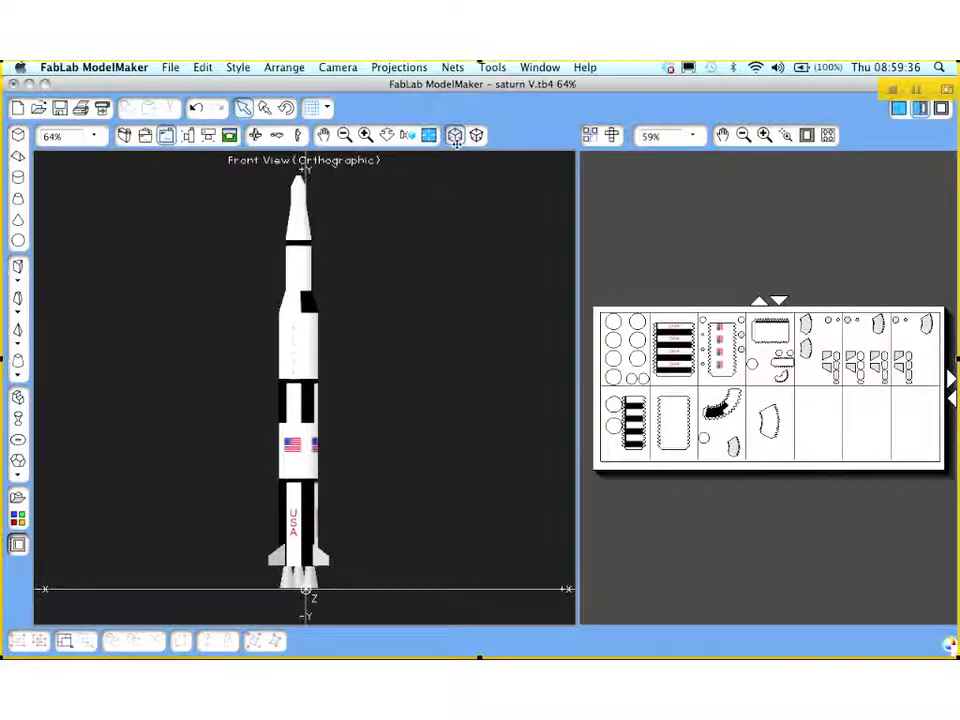
Start a new model without saving saturn V.tb4 and display the grid in the left corner perspective view
left_click(13, 83)
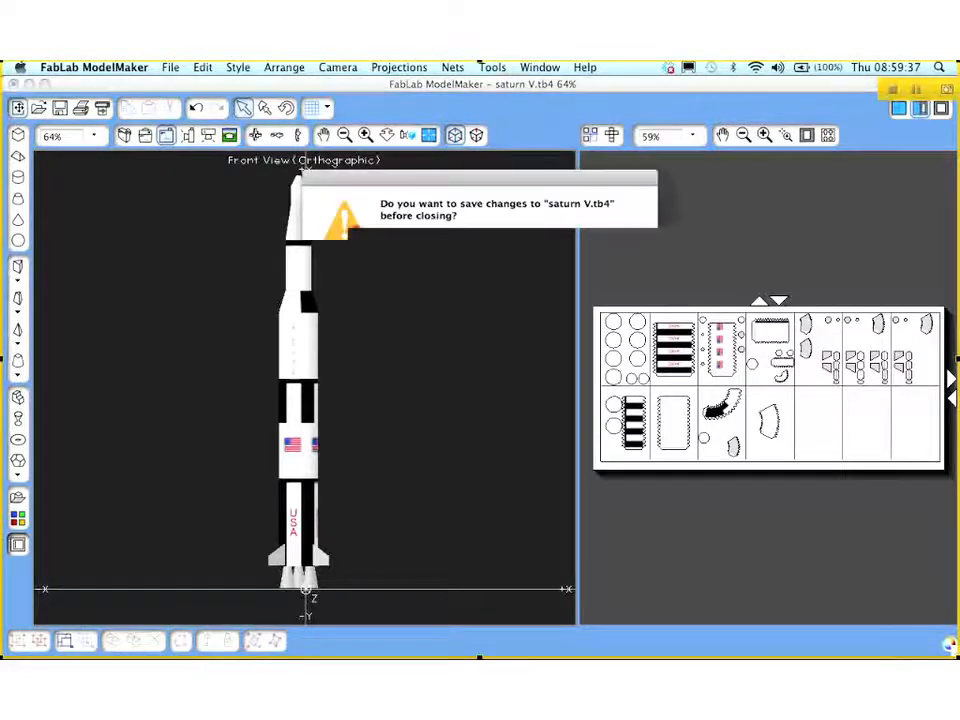
left_click(422, 268)
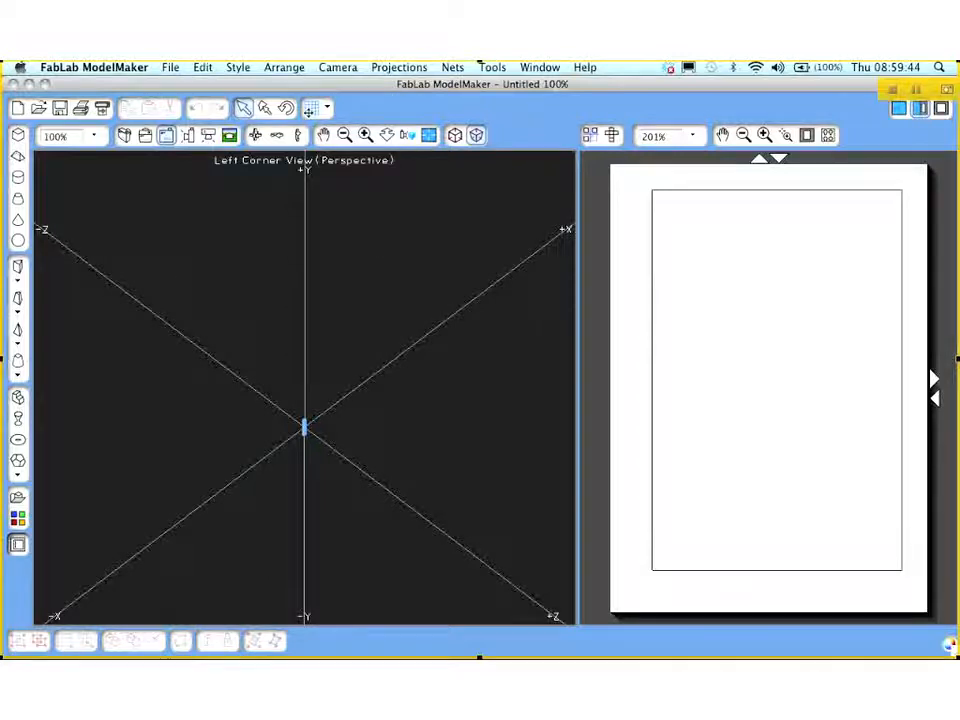
left_click(312, 108)
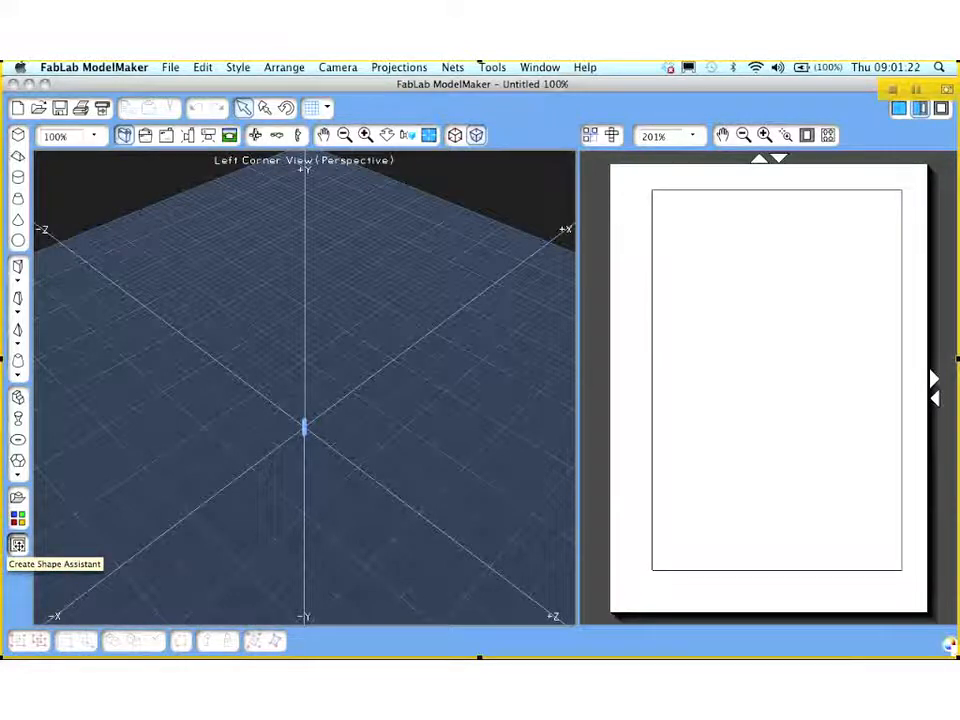
Create a cylinder with radius 1.000 in and height 3.750 in using the Create Shape Assistant, accepting the proposed position
left_click(18, 545)
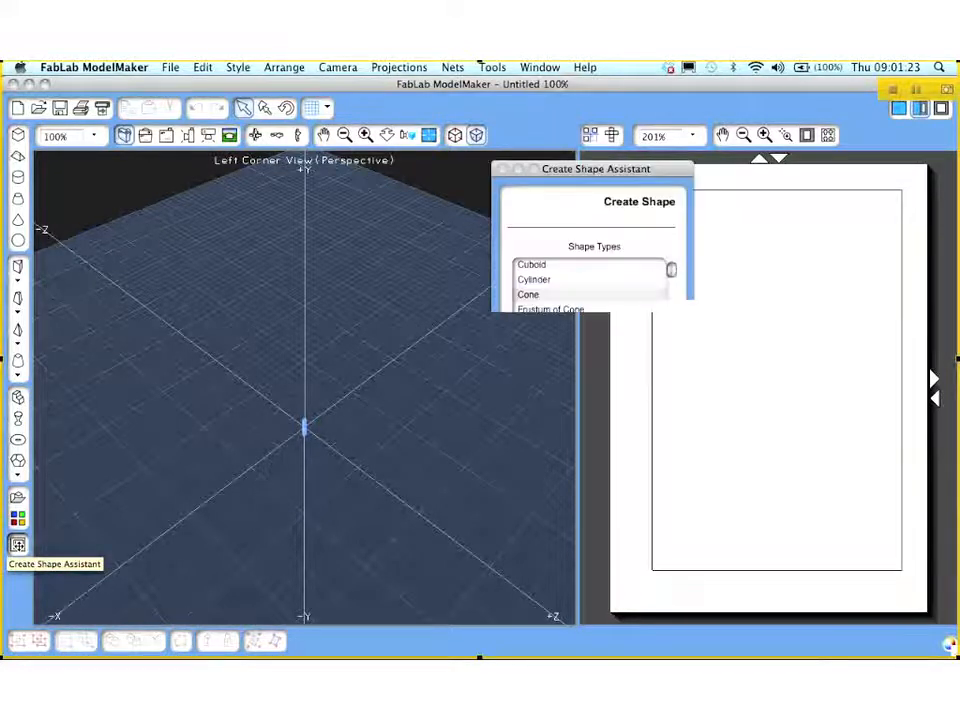
left_click(530, 280)
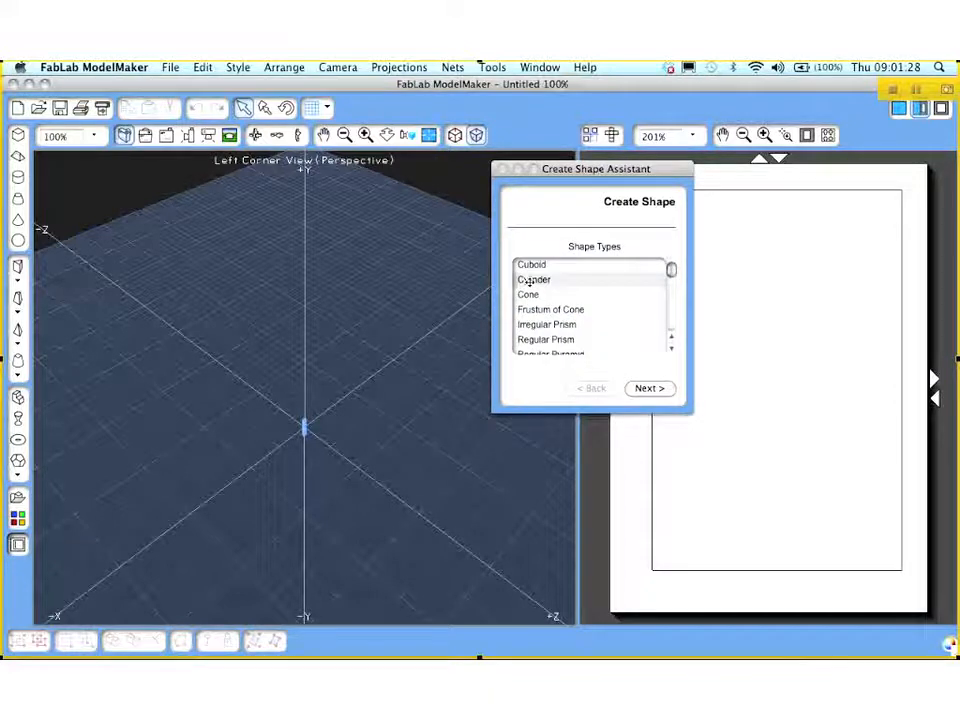
left_click(659, 390)
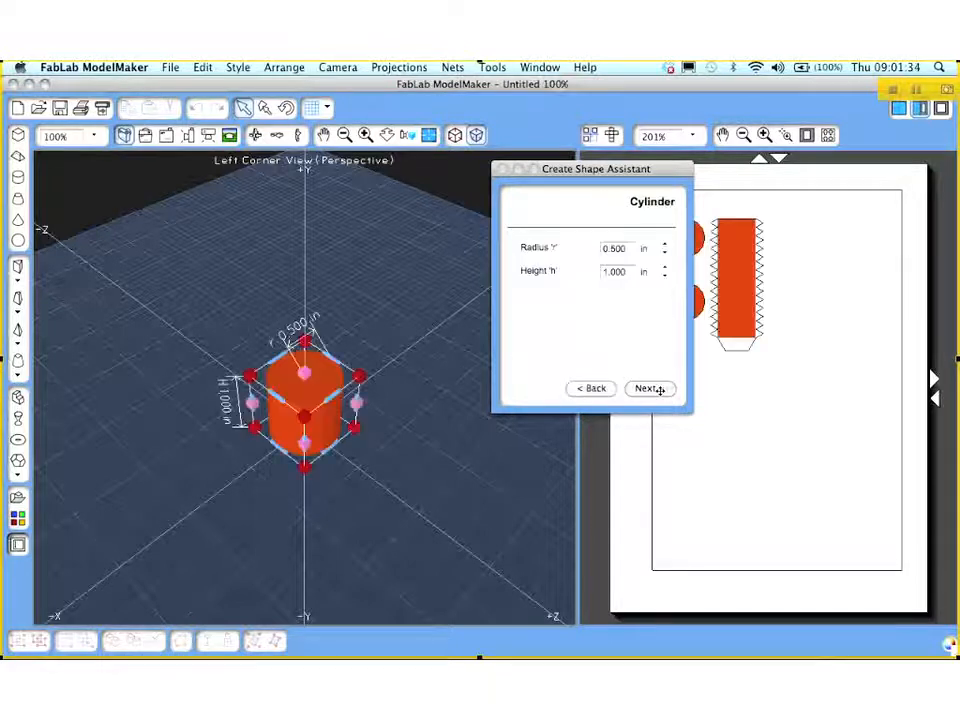
left_click(665, 247)
left_click(665, 247)
left_click(665, 247)
left_click(665, 247)
left_click(665, 247)
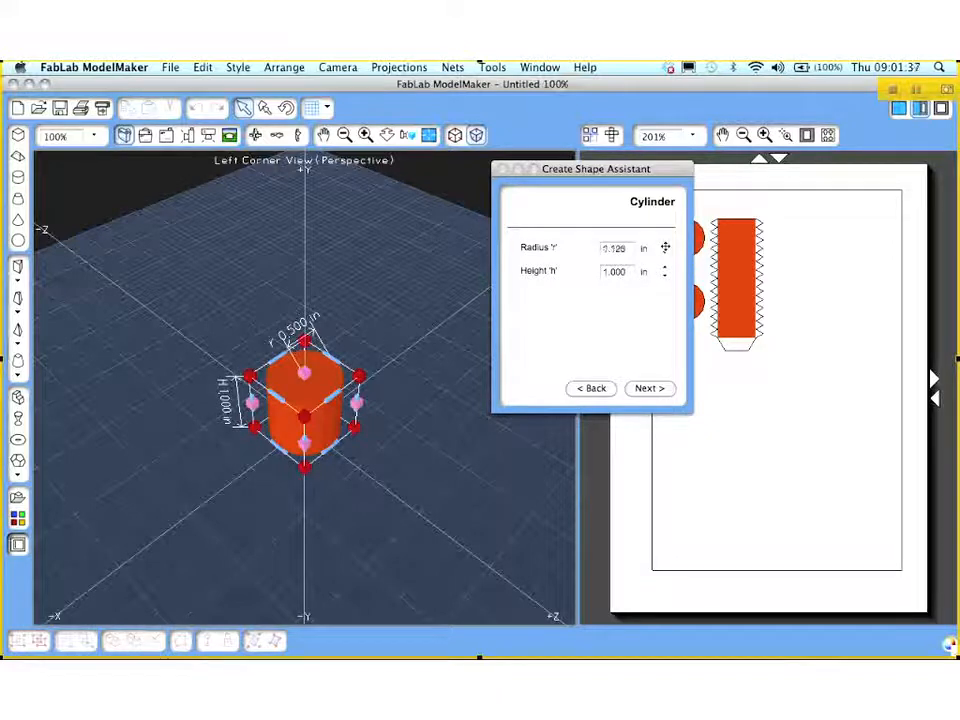
left_click(664, 251)
left_click_drag(665, 270, 665, 268)
left_click(648, 389)
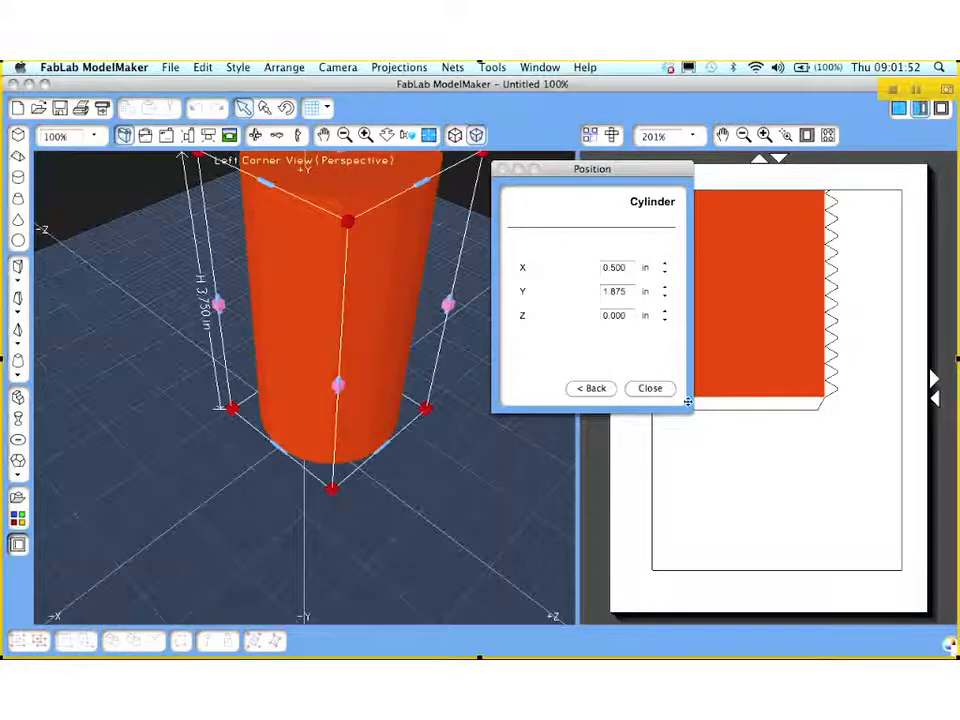
left_click(650, 389)
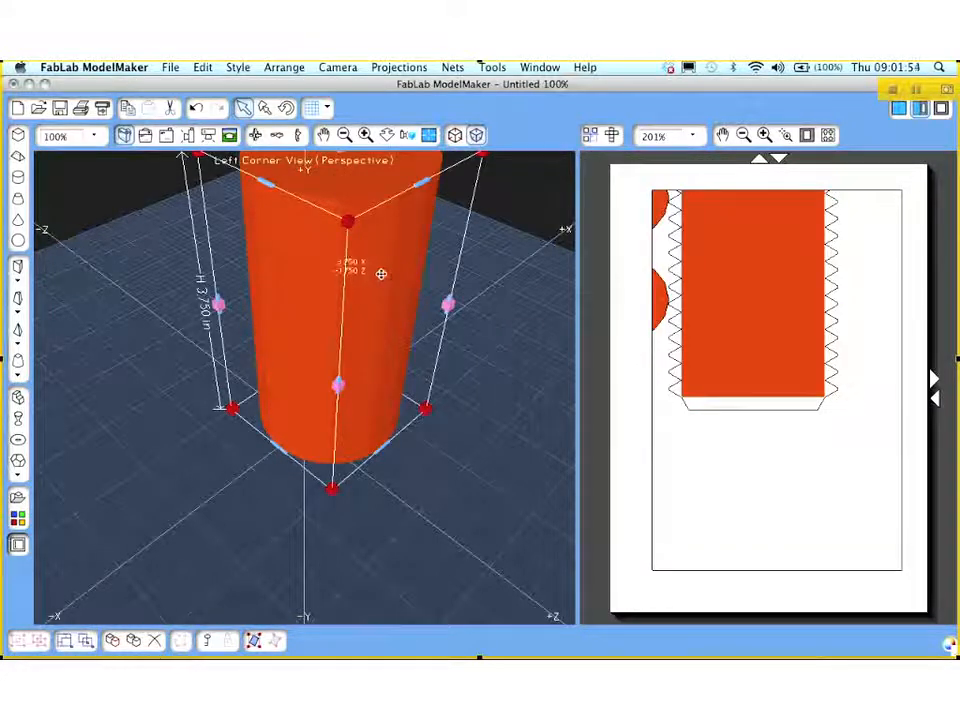
Move the cylinder across the ground plane so it stands close to the origin, and deselect it
left_click_drag(380, 275, 231, 294)
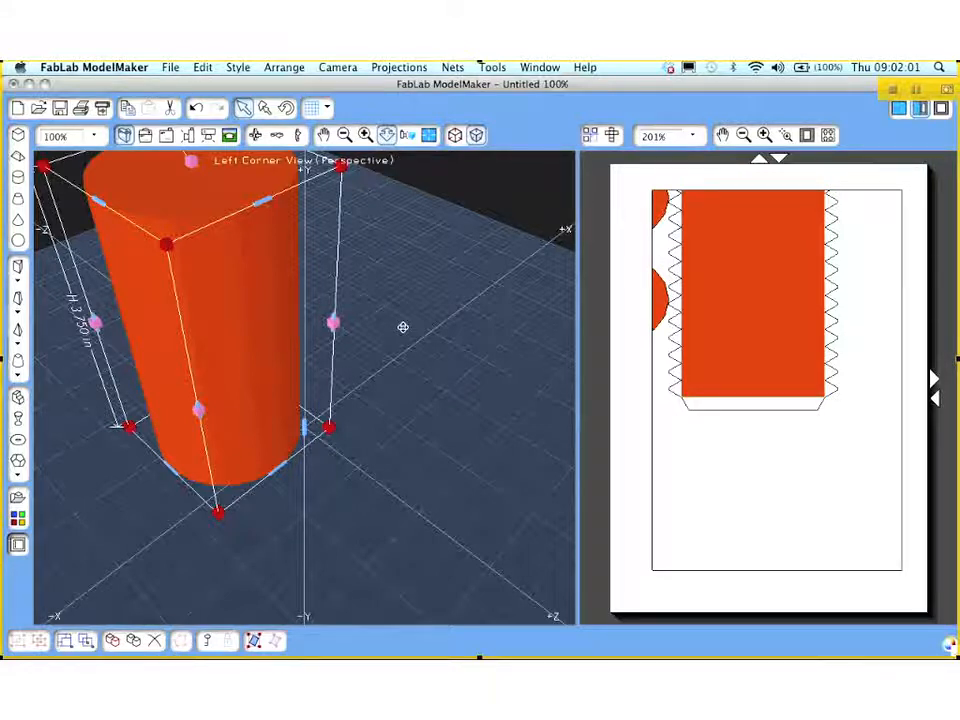
left_click_drag(401, 319, 429, 216)
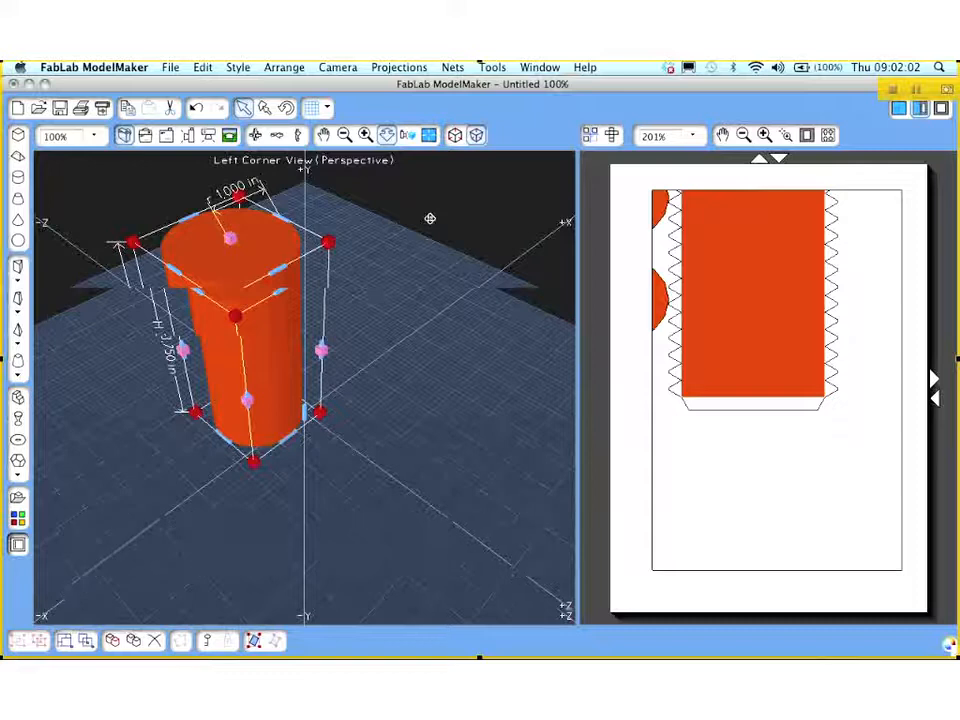
left_click(430, 218)
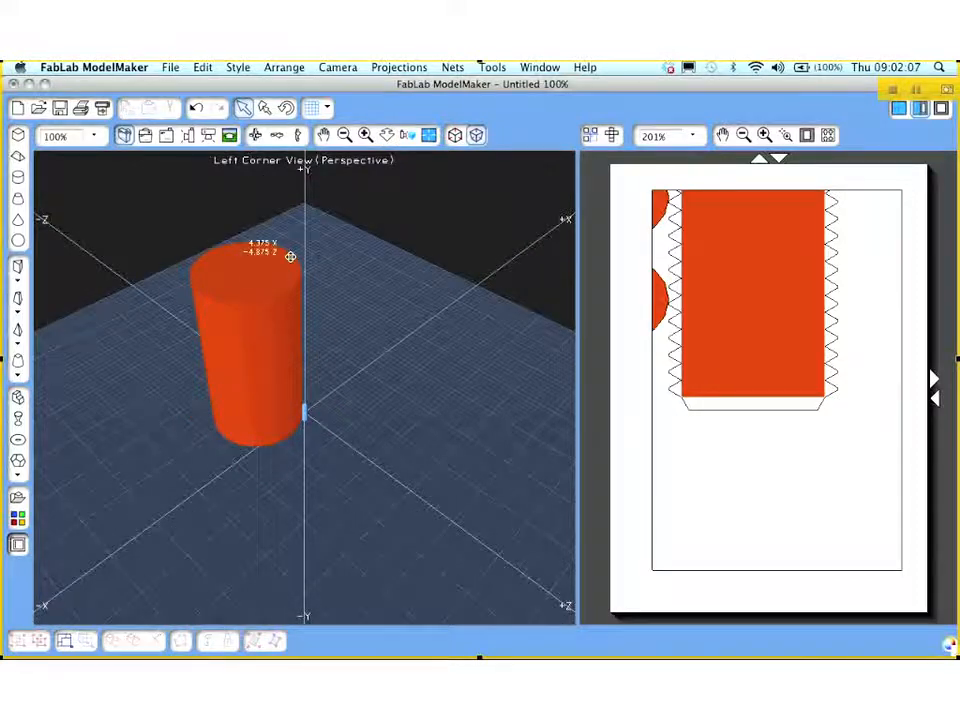
left_click_drag(276, 275, 321, 298)
left_click(469, 268)
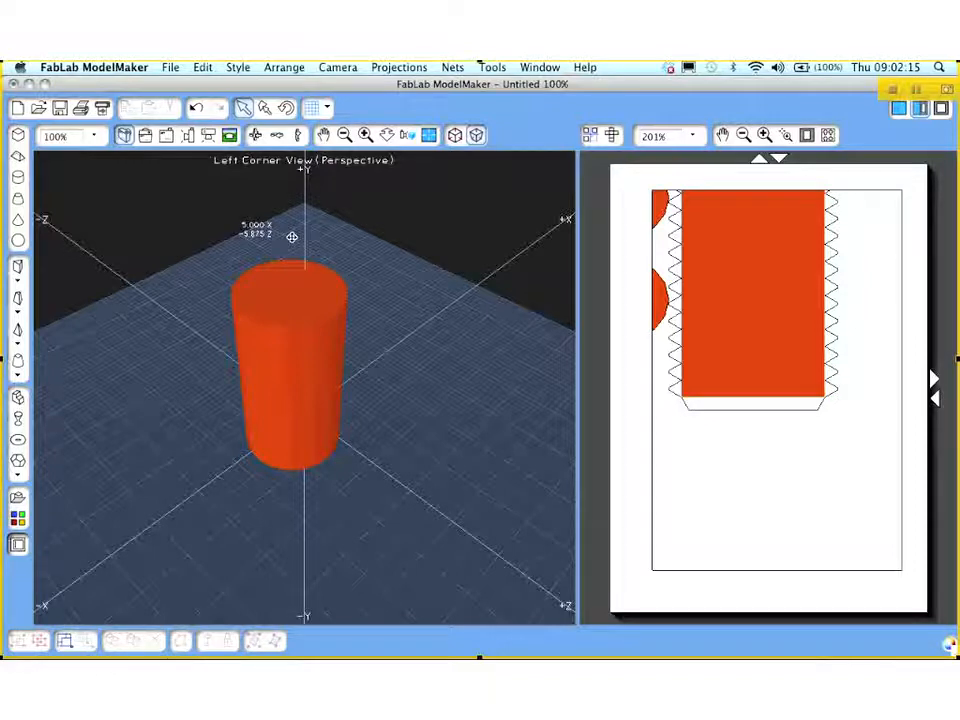
Draw a cone with a 1.000 in base radius and 2.000 in height on the cylinder's top face, and select the cone
left_click(18, 219)
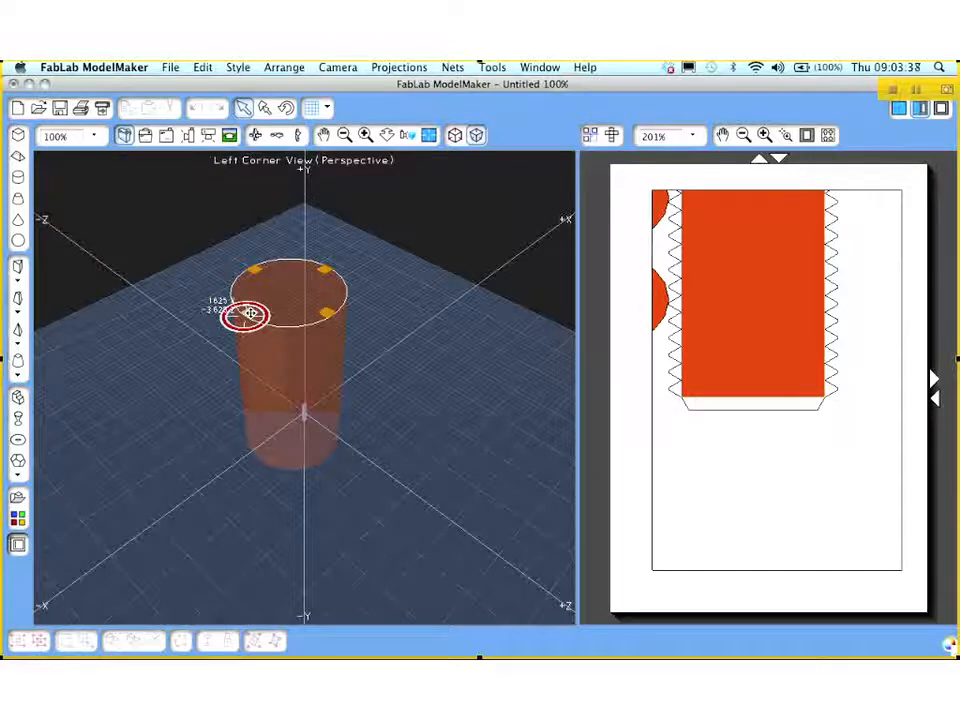
left_click_drag(250, 313, 319, 269)
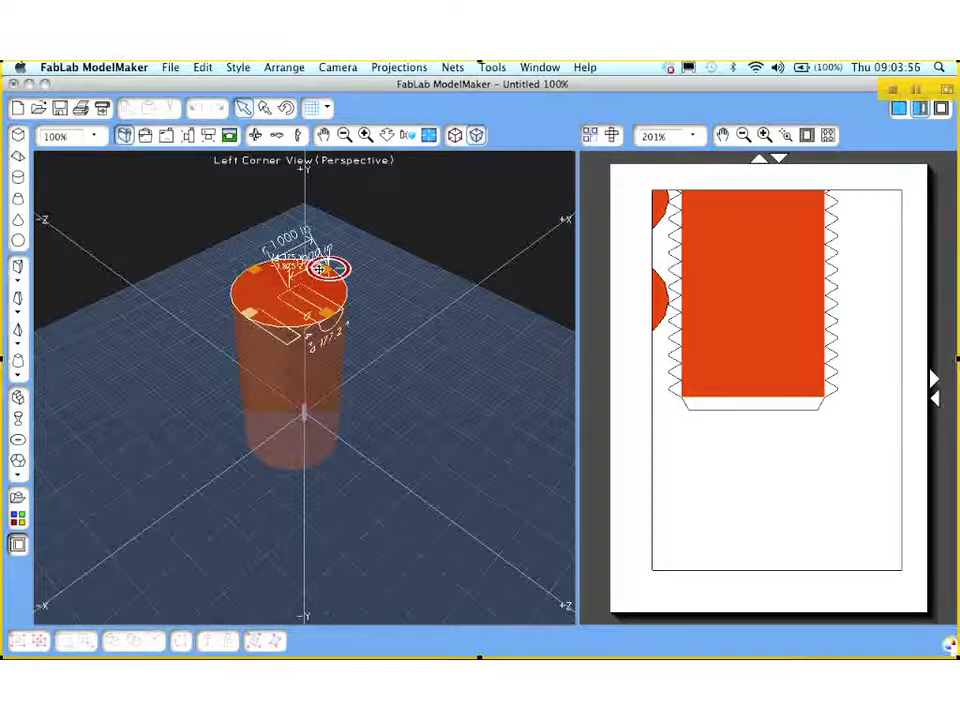
left_click(318, 269)
left_click_drag(318, 269, 311, 160)
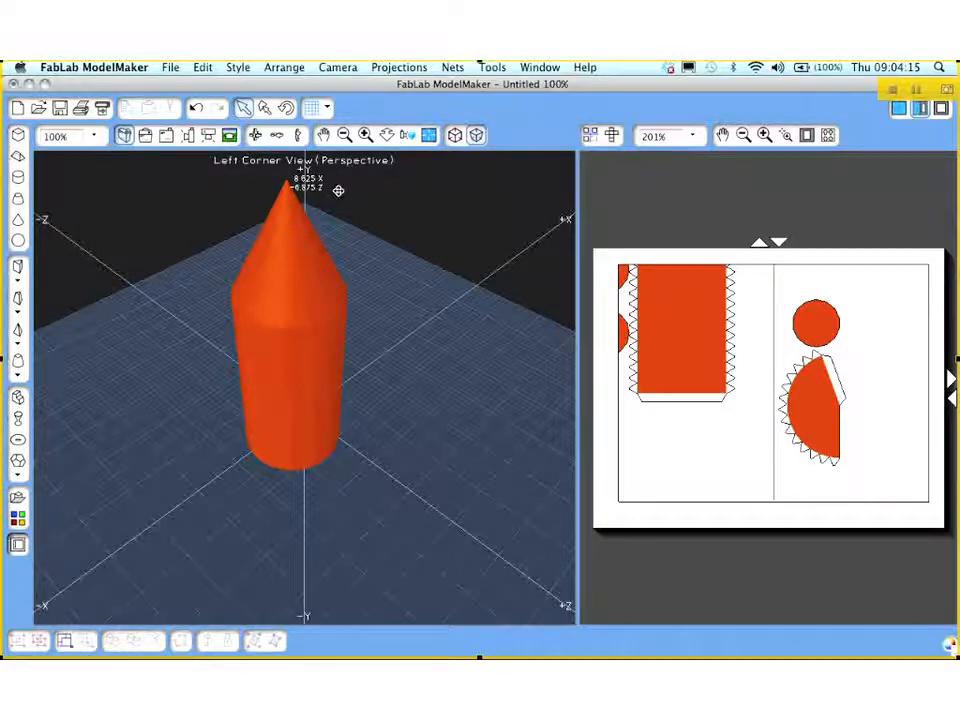
left_click(307, 240)
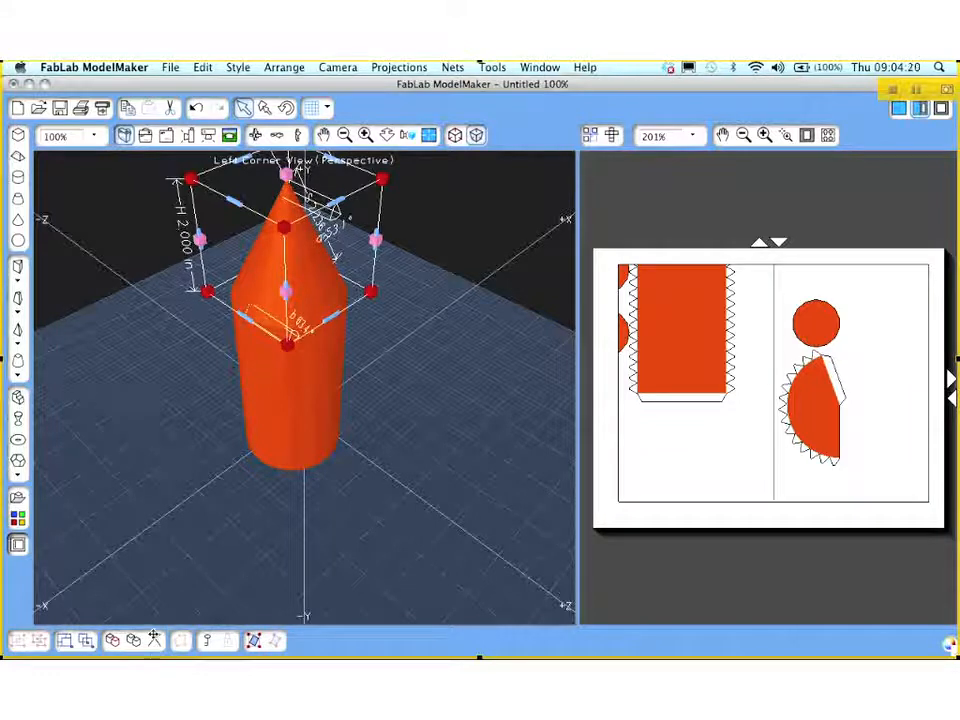
Delete the cone and draw a replacement on the cylinder's top face, filling the face, with a height of 1.750 in
left_click(154, 640)
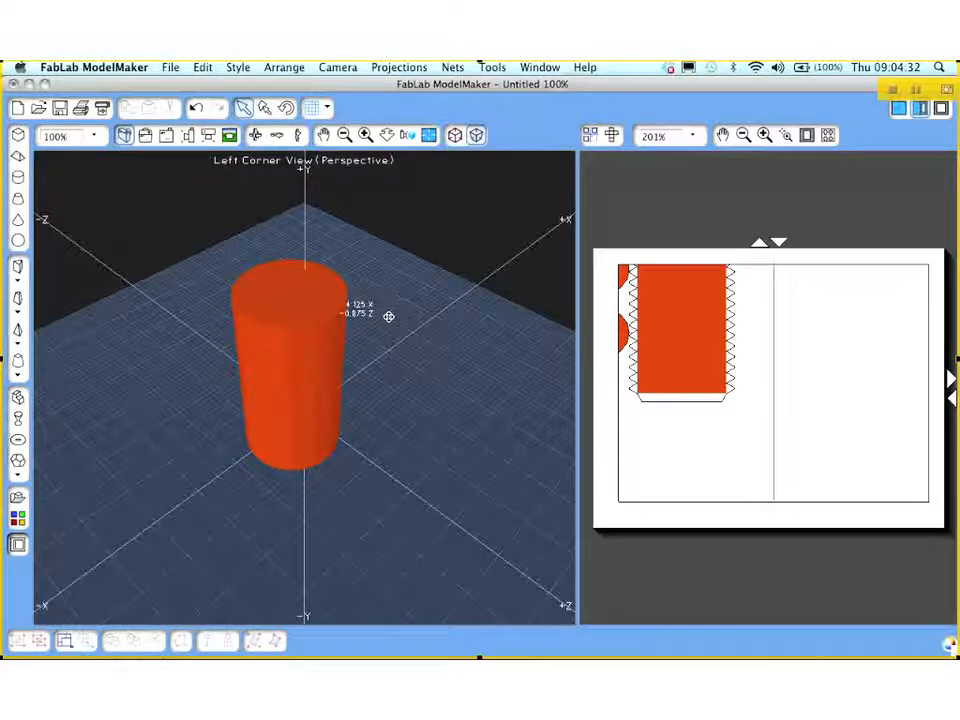
left_click(18, 220)
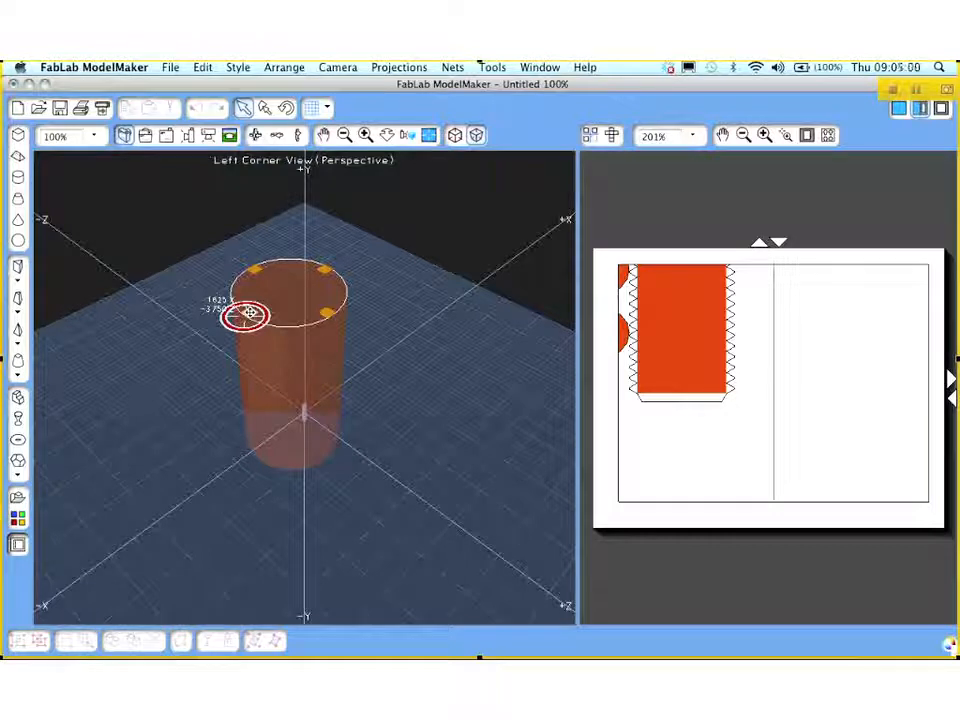
left_click_drag(250, 314, 318, 175)
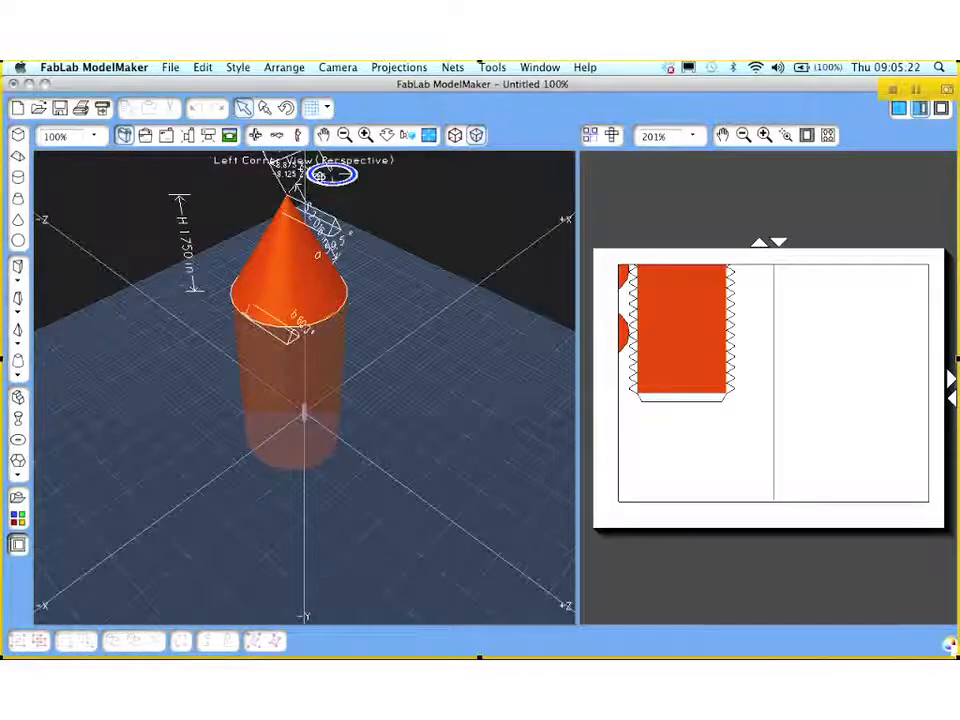
left_click(319, 175)
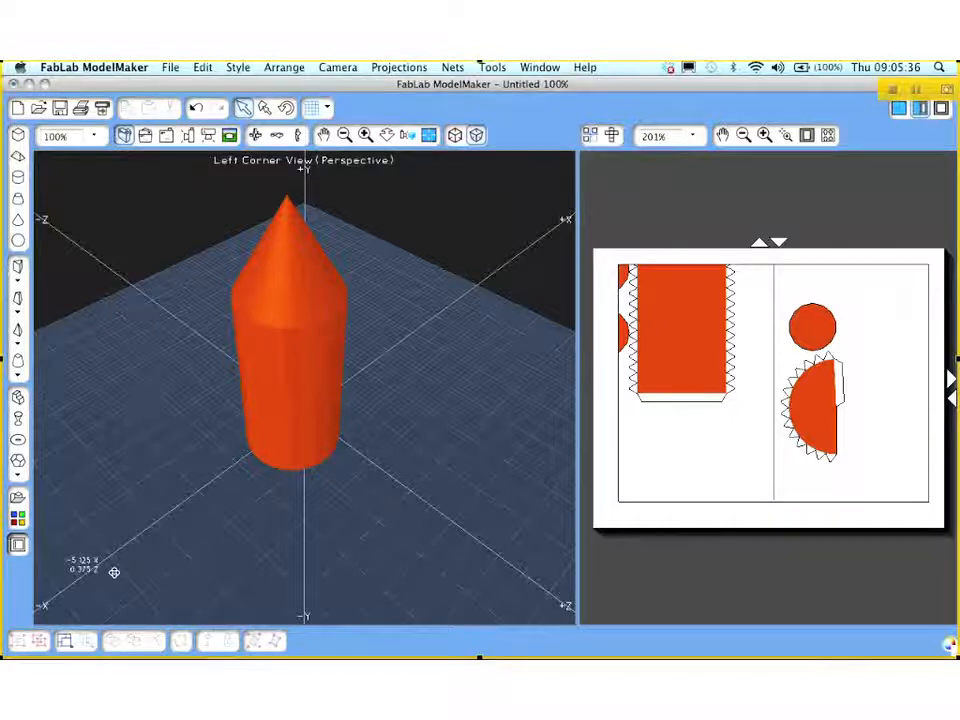
Select the cylinder and the cone together and group them into one object
left_click(64, 640)
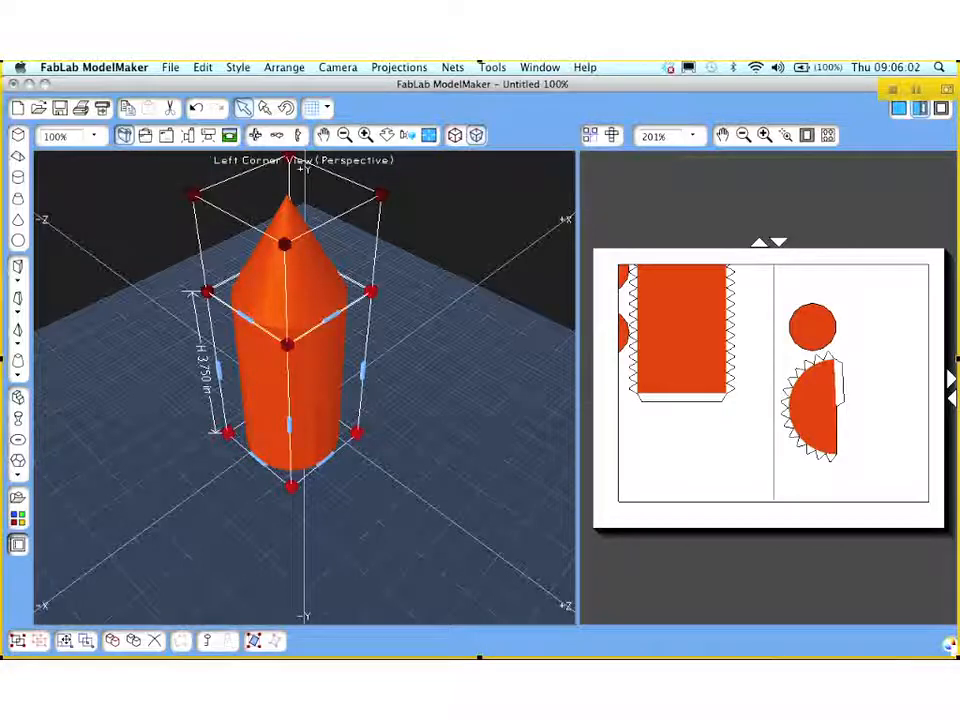
right_click(257, 432)
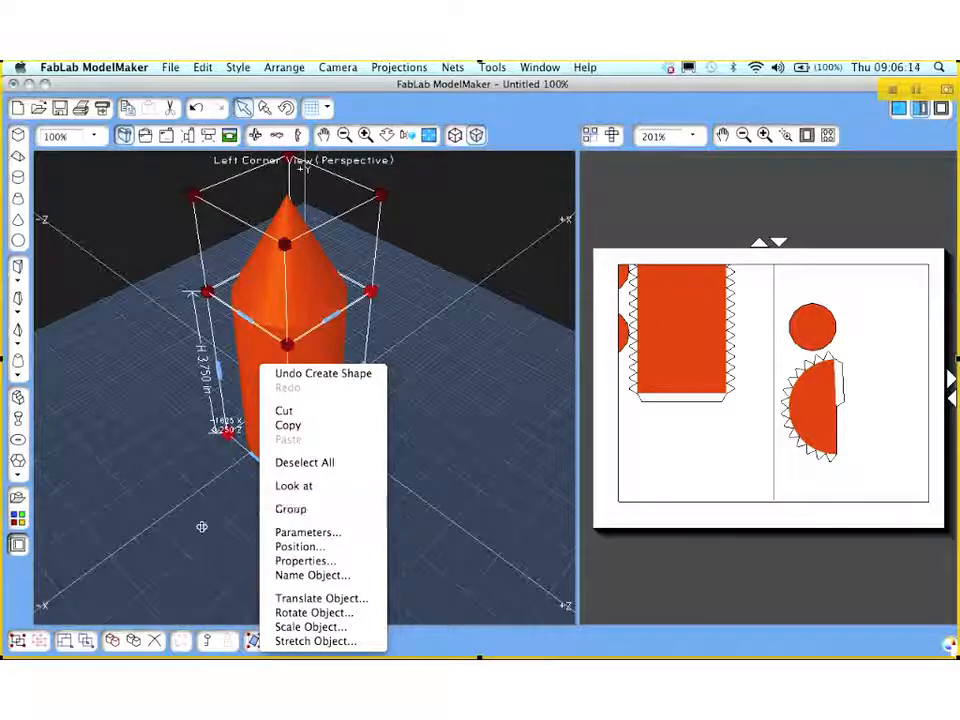
left_click(129, 542)
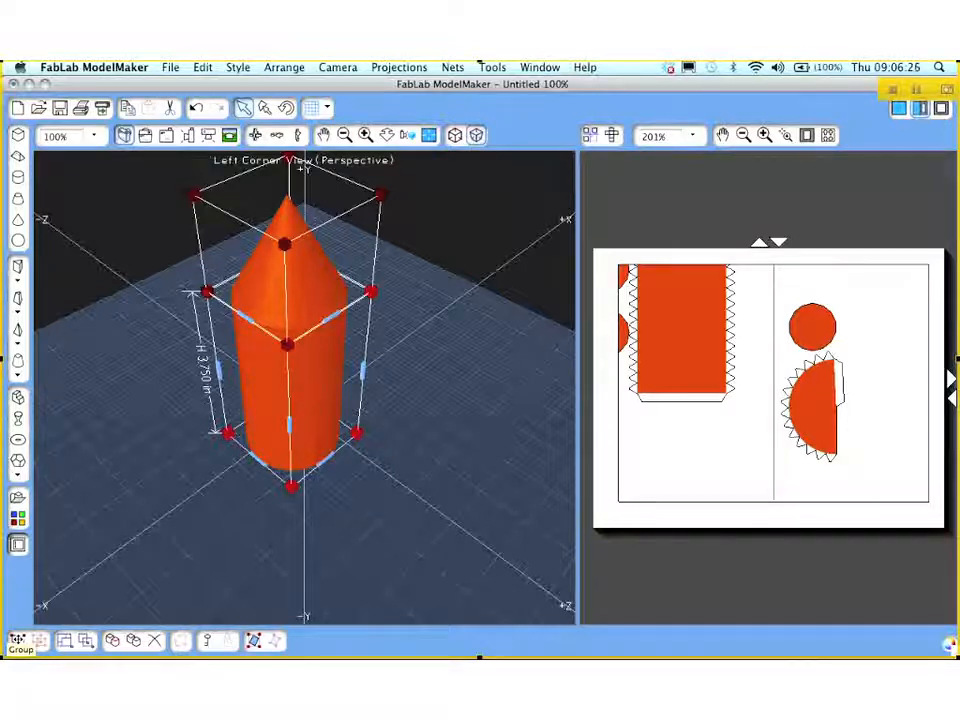
left_click(17, 640)
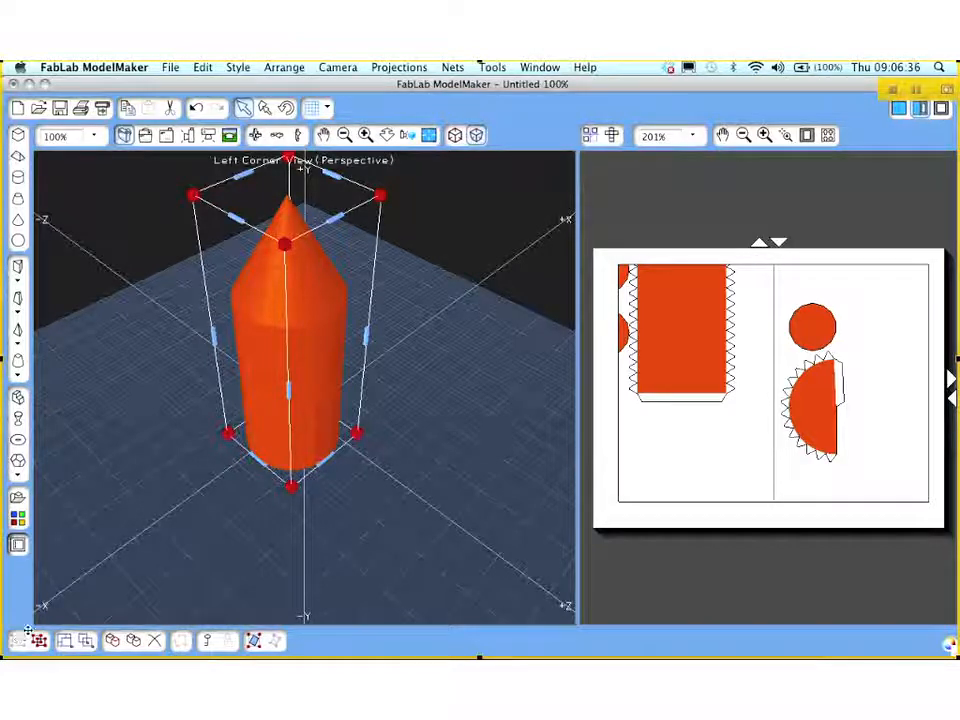
Rotate the grouped rocket 180° about the Z axis, deselect it and return to the selection tool
right_click(327, 303)
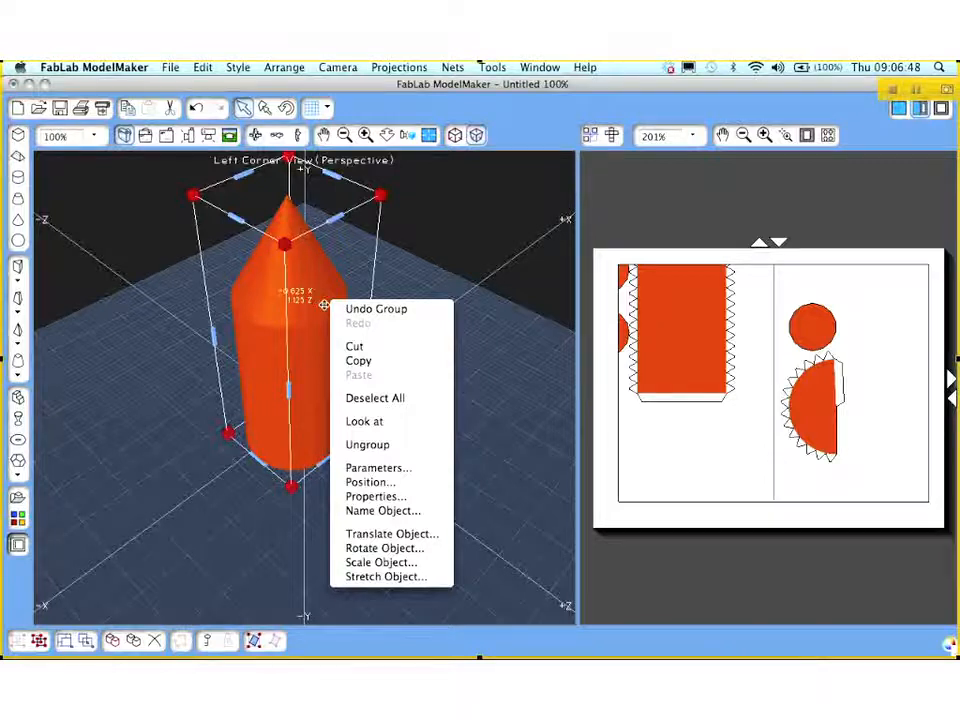
left_click(373, 549)
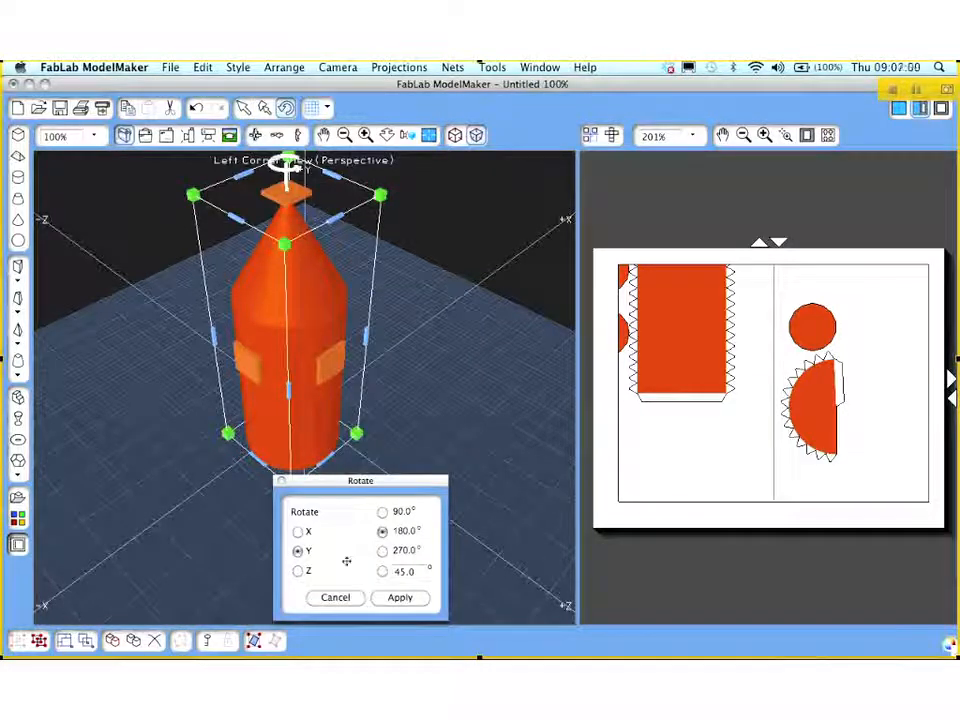
left_click(300, 570)
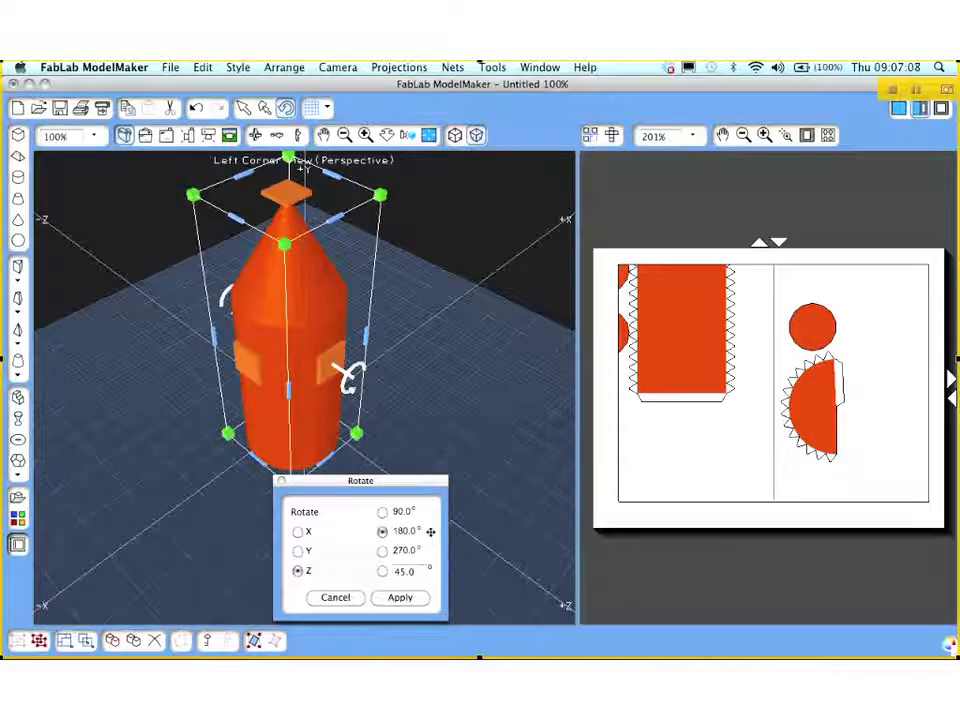
left_click(400, 598)
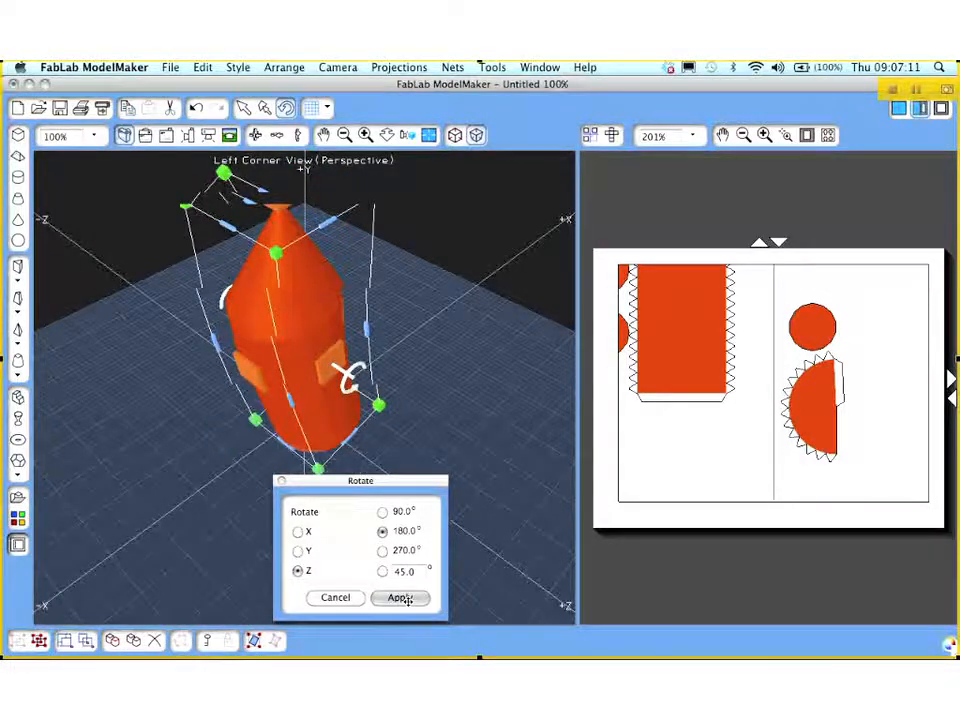
left_click(337, 598)
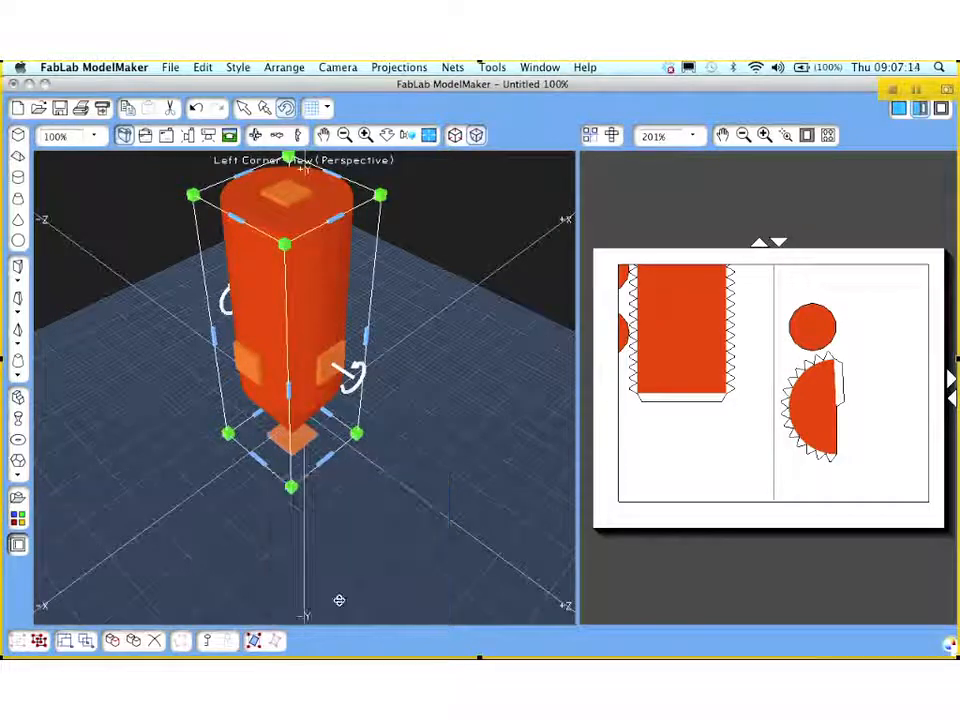
left_click(341, 597)
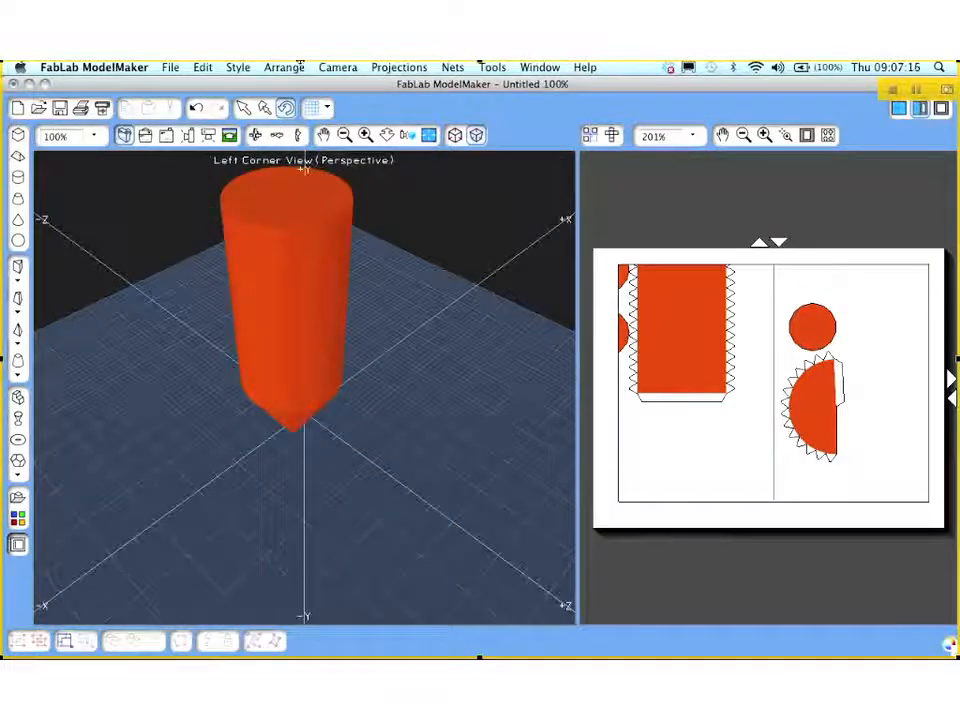
left_click(243, 107)
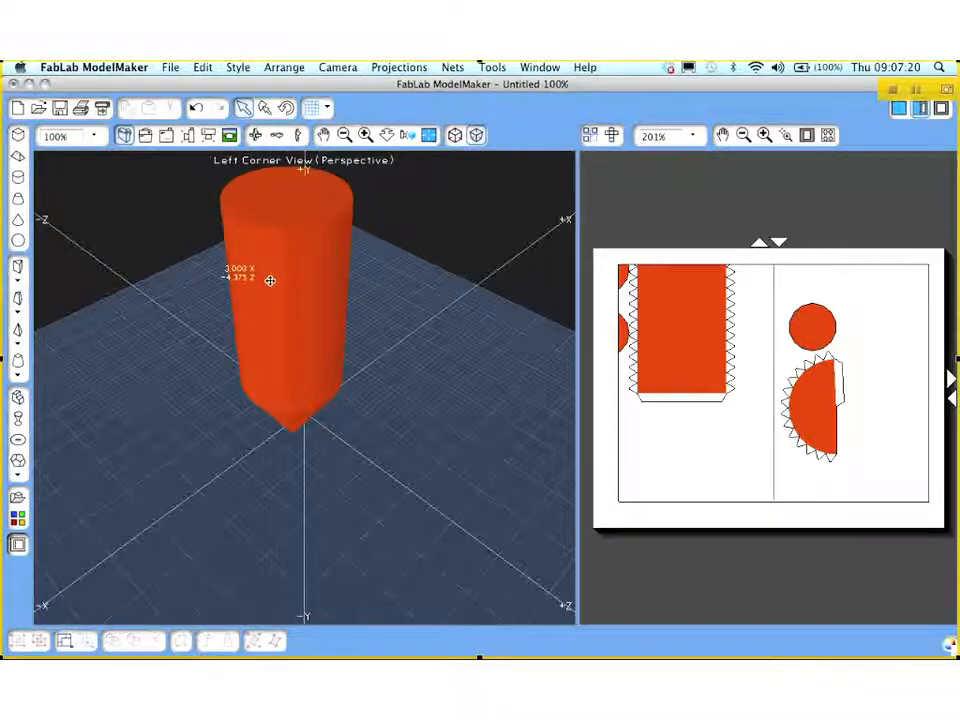
Cover the grouped rocket with the pale white plank texture from the Floor textures and close the palette
left_click(255, 134)
left_click_drag(450, 313, 444, 290)
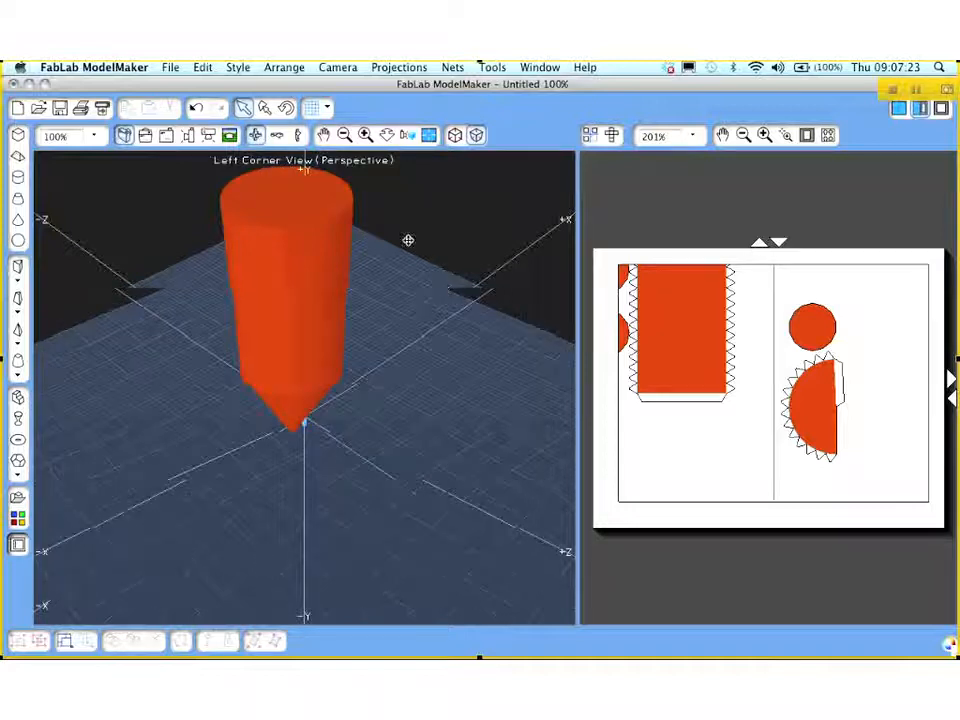
left_click_drag(407, 240, 407, 228)
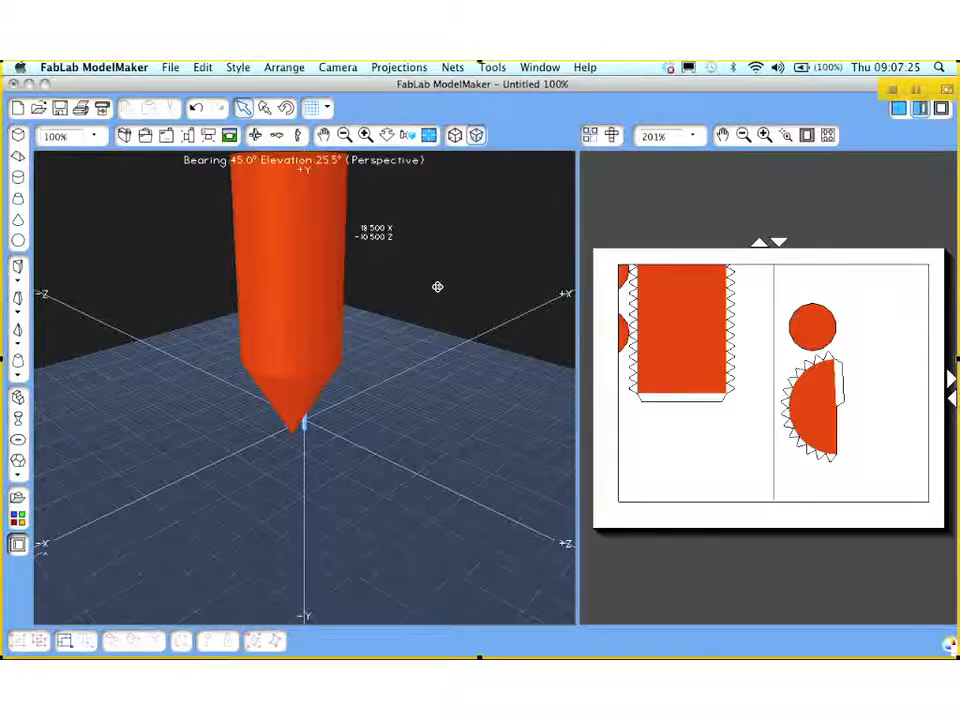
left_click(387, 135)
left_click_drag(437, 287, 497, 319)
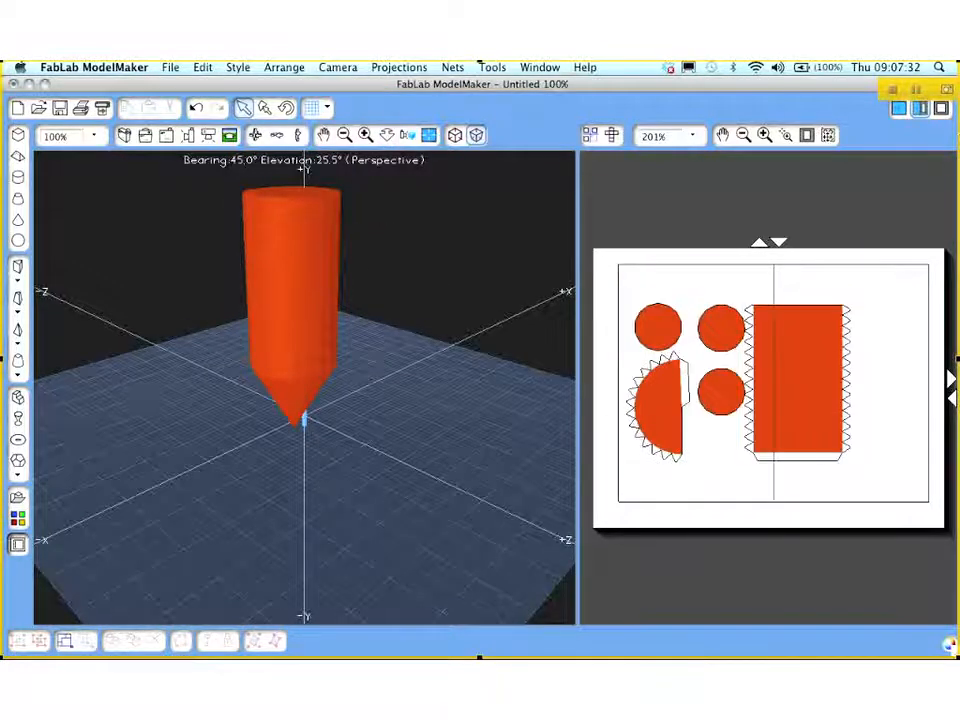
left_click(308, 237)
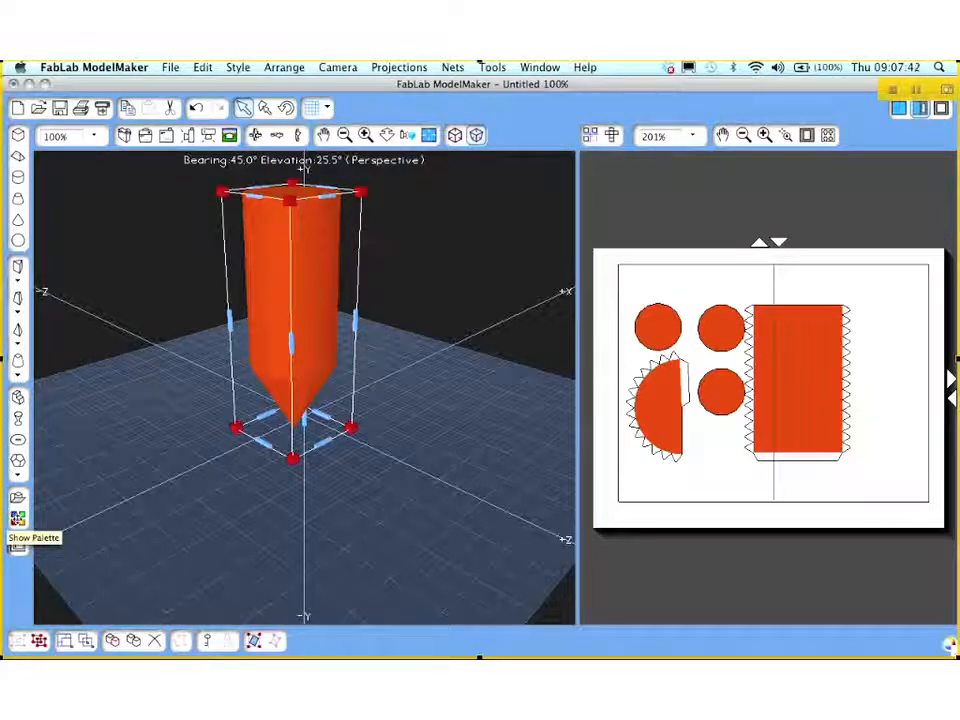
left_click(17, 518)
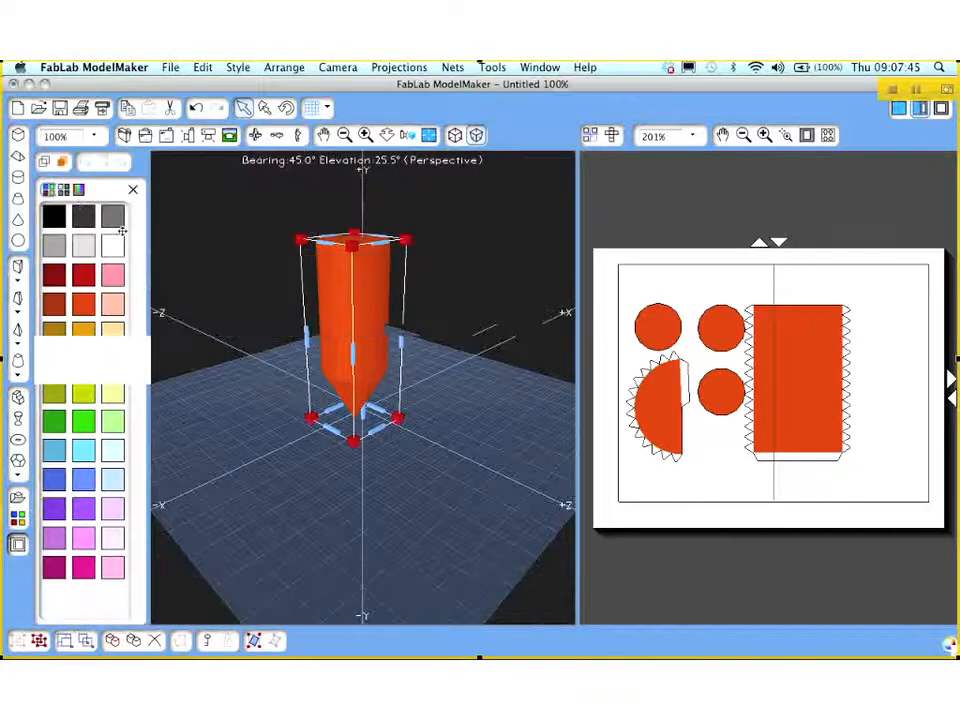
left_click(111, 217)
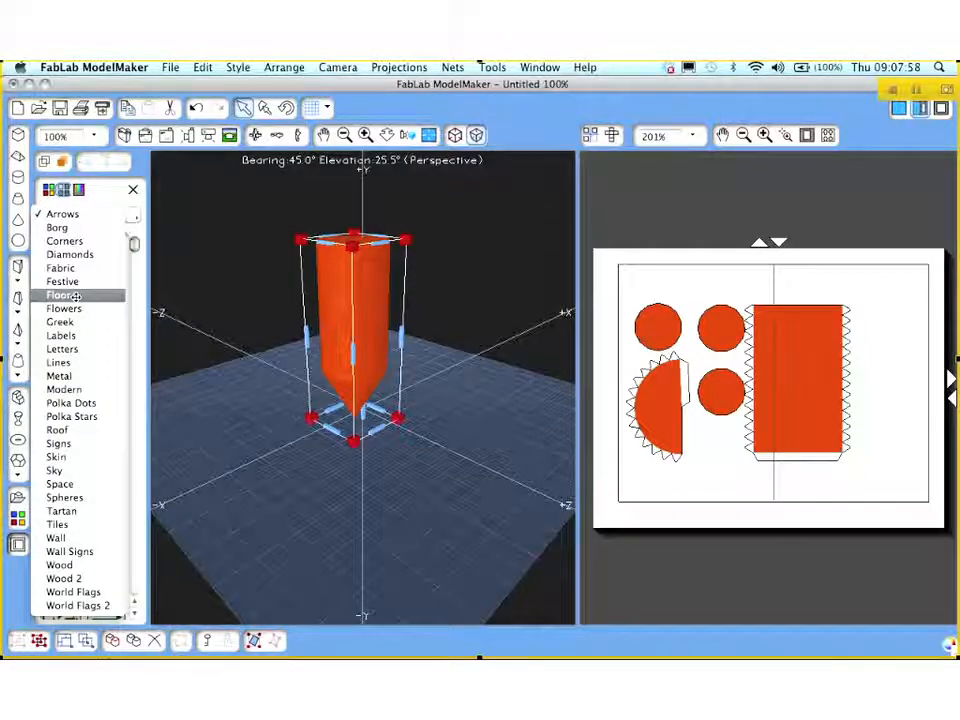
left_click(75, 296)
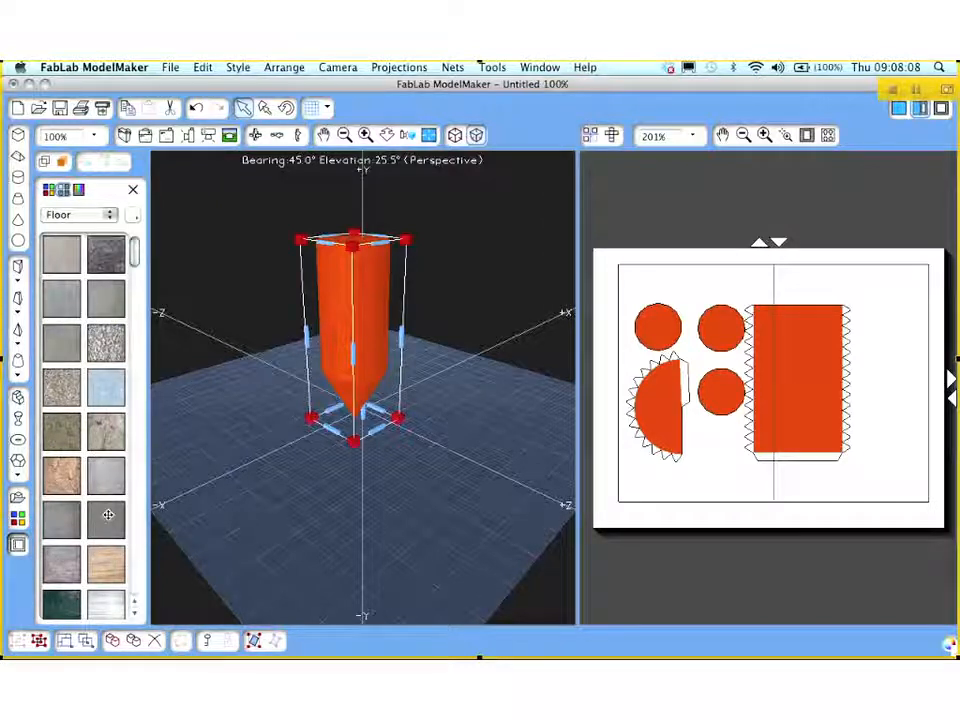
left_click(107, 599)
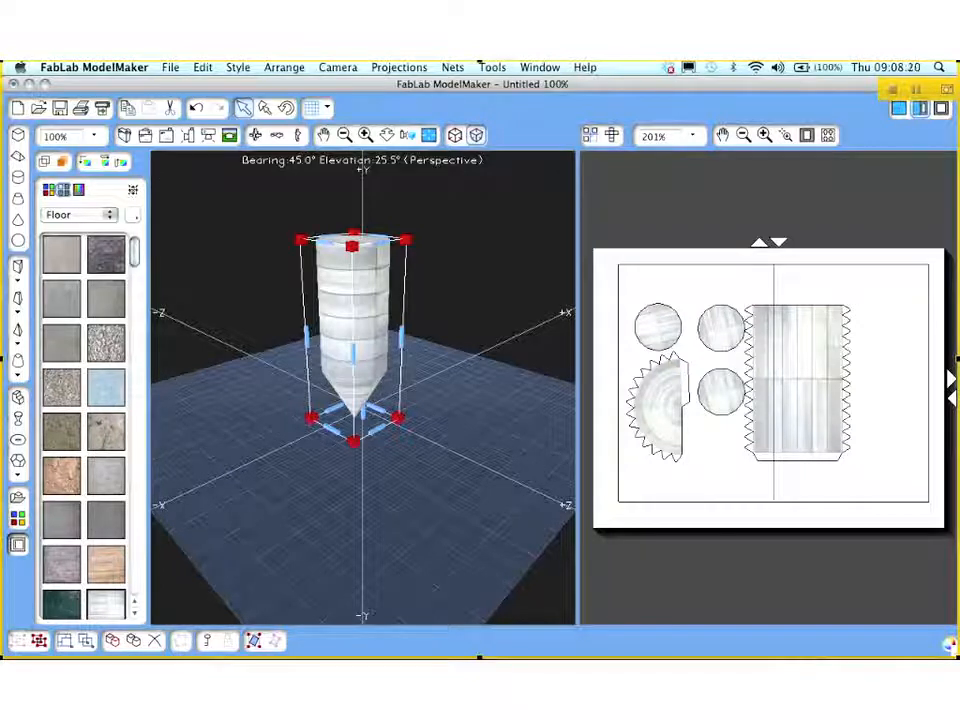
left_click(133, 189)
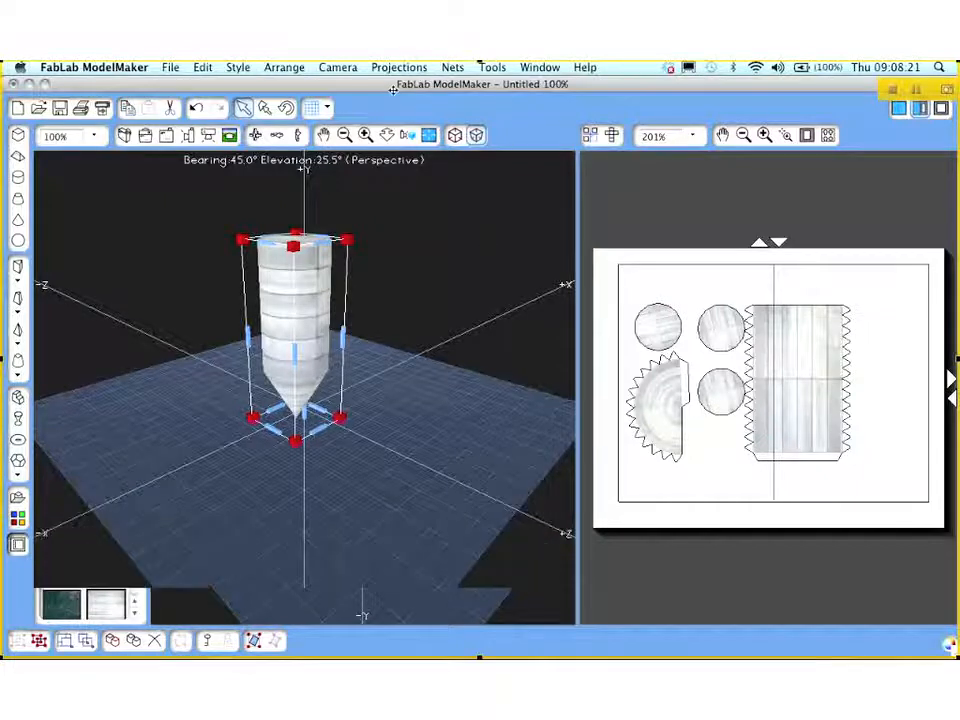
Move the cylinder's net so its body lies on the second page, and separate the net into individual pieces
left_click(256, 135)
left_click_drag(408, 269, 408, 253)
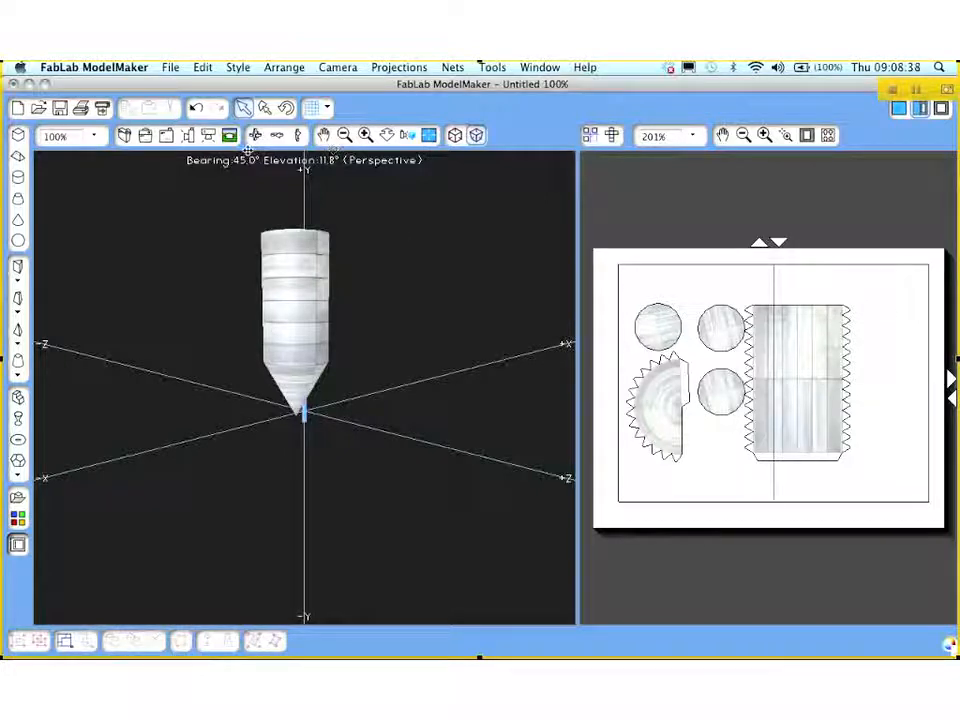
left_click(255, 135)
left_click_drag(399, 223, 391, 245)
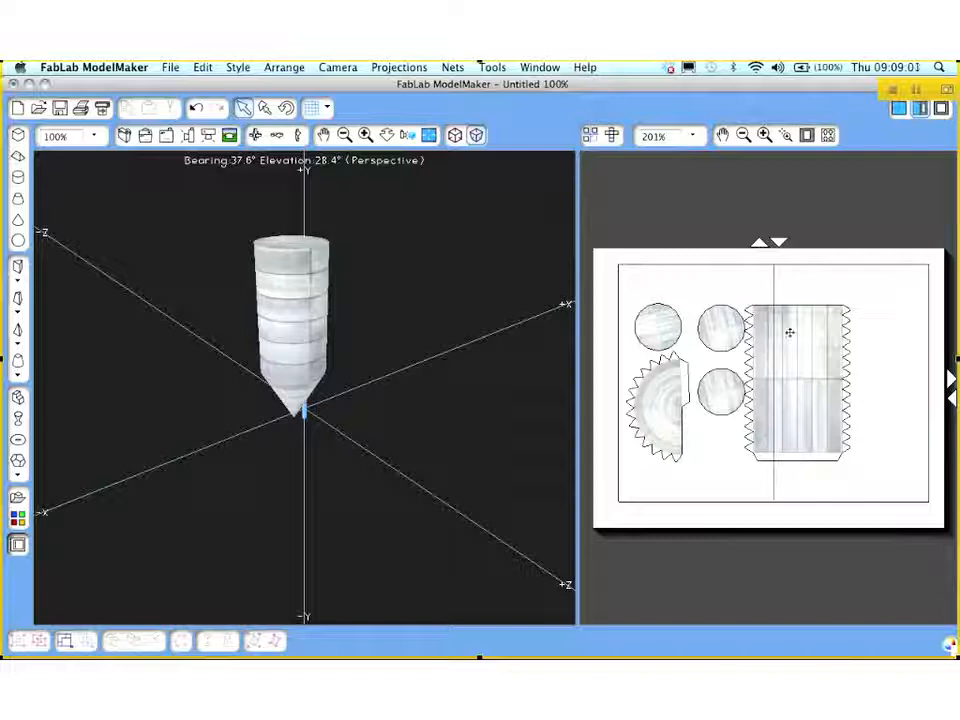
left_click(805, 361)
left_click_drag(805, 361, 879, 346)
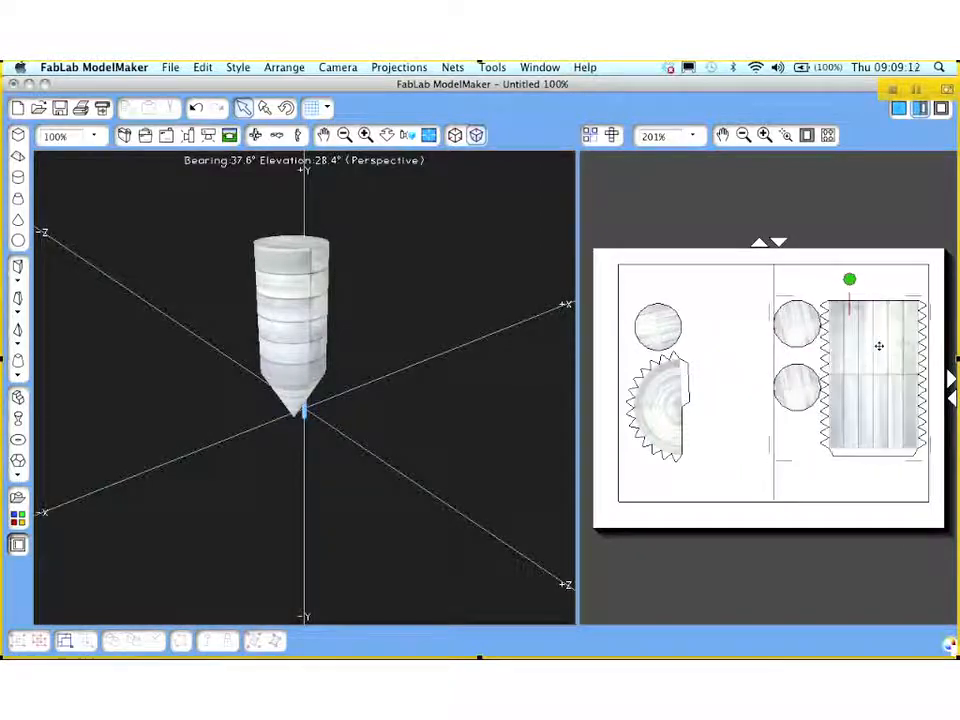
left_click_drag(879, 346, 863, 343)
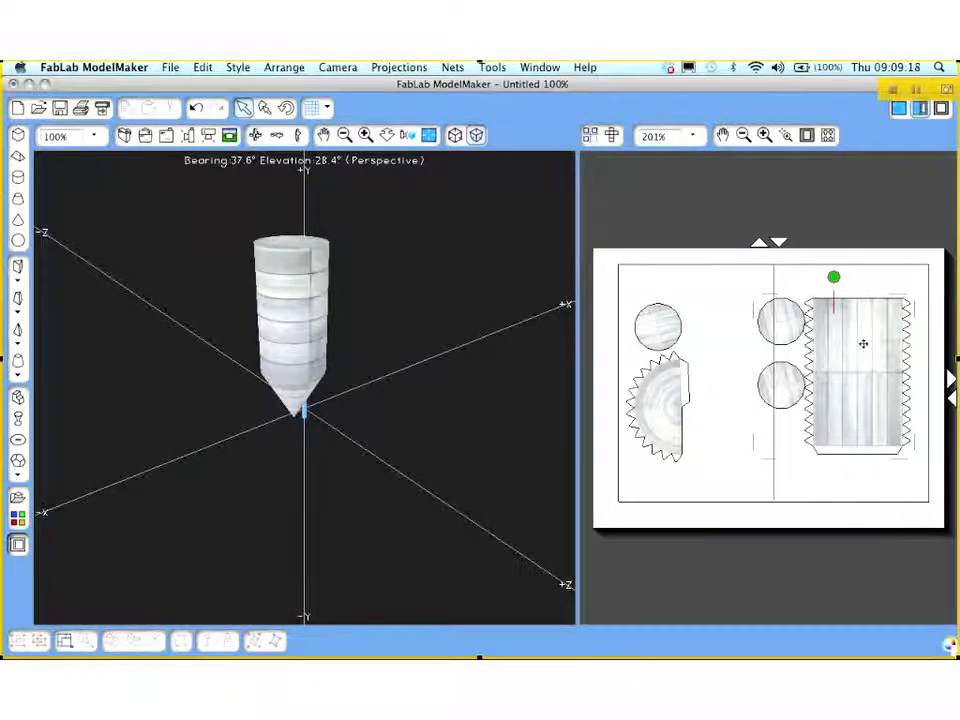
right_click(863, 344)
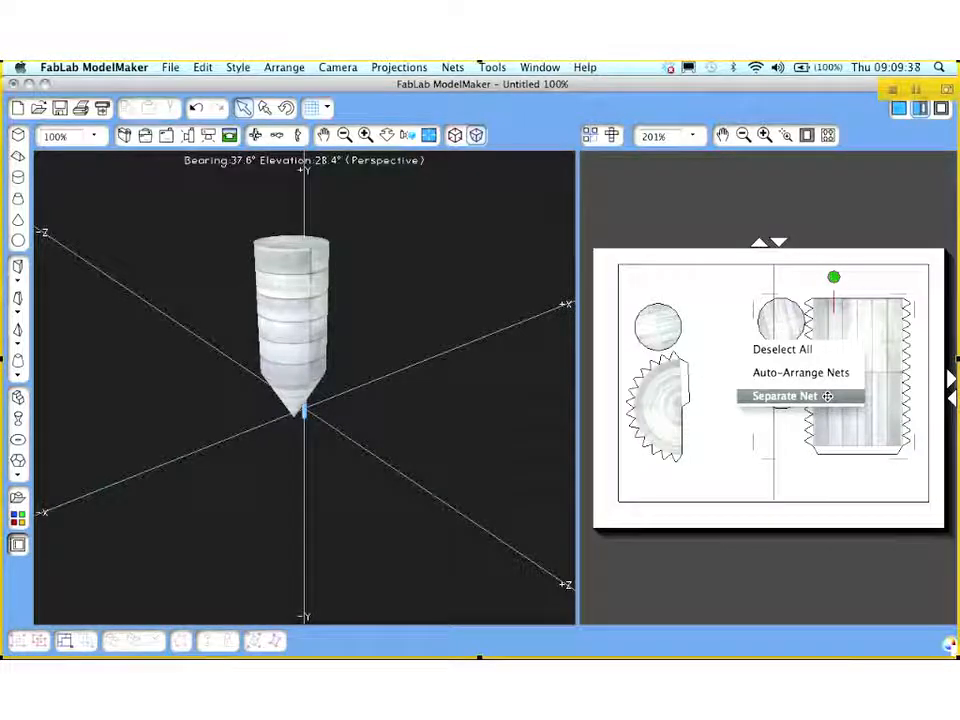
left_click(827, 396)
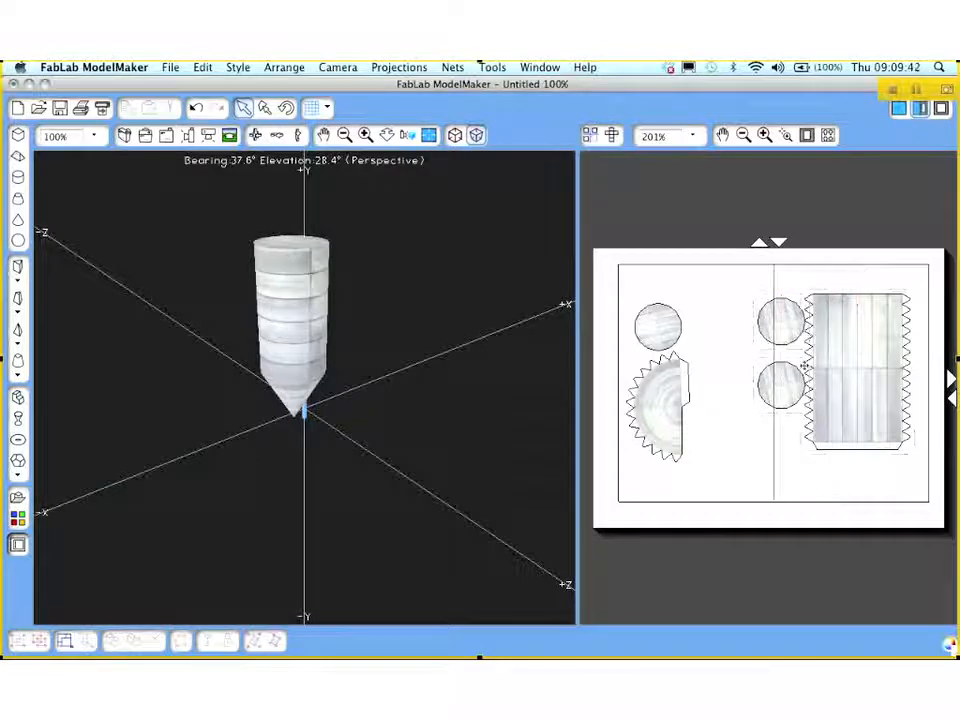
Spread the cylinder's two end circles apart on the first page, centre its body piece on the second page and deselect it
left_click_drag(784, 334, 731, 319)
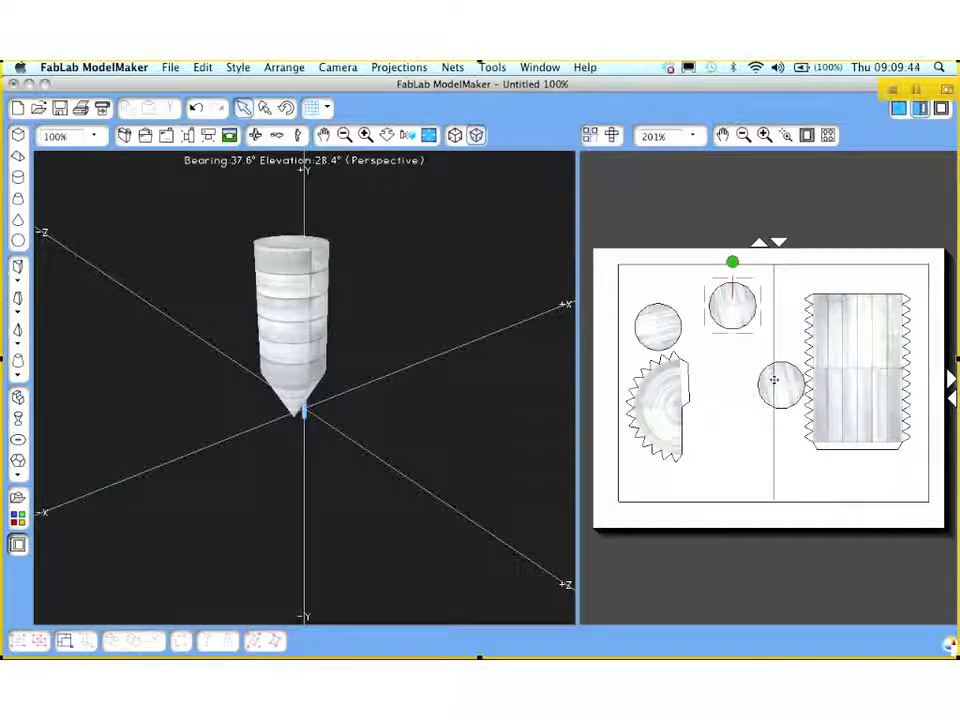
left_click_drag(774, 380, 737, 399)
left_click_drag(872, 358, 865, 365)
left_click(851, 476)
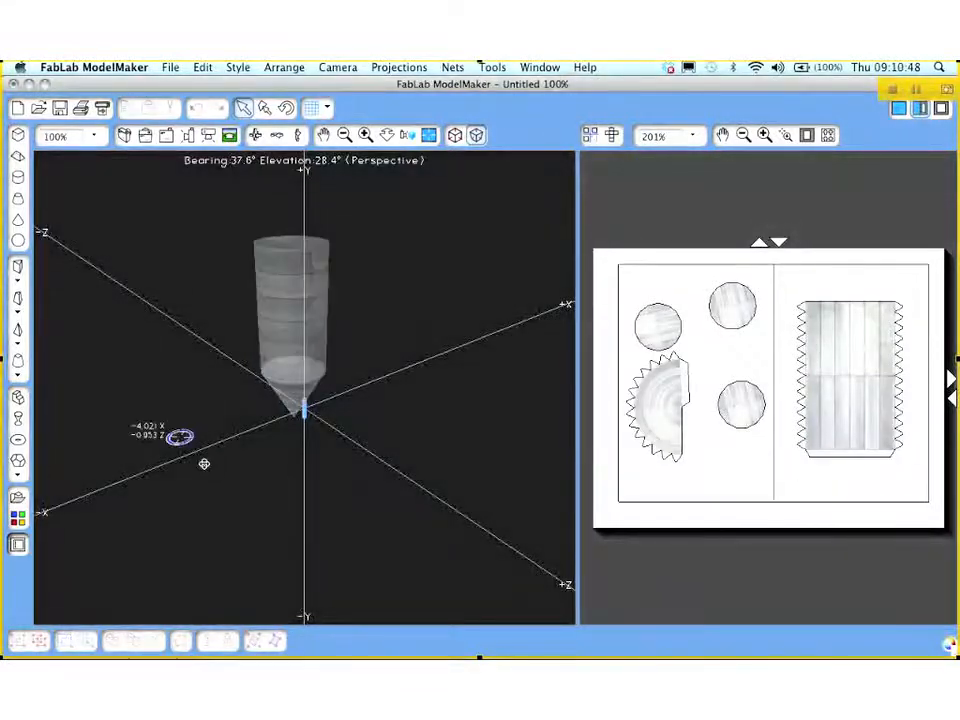
Draw a thin upright shape 0.271 in wide and 2.688 in high beside the rocket, and duplicate it twice
left_click(211, 439)
left_click(219, 436)
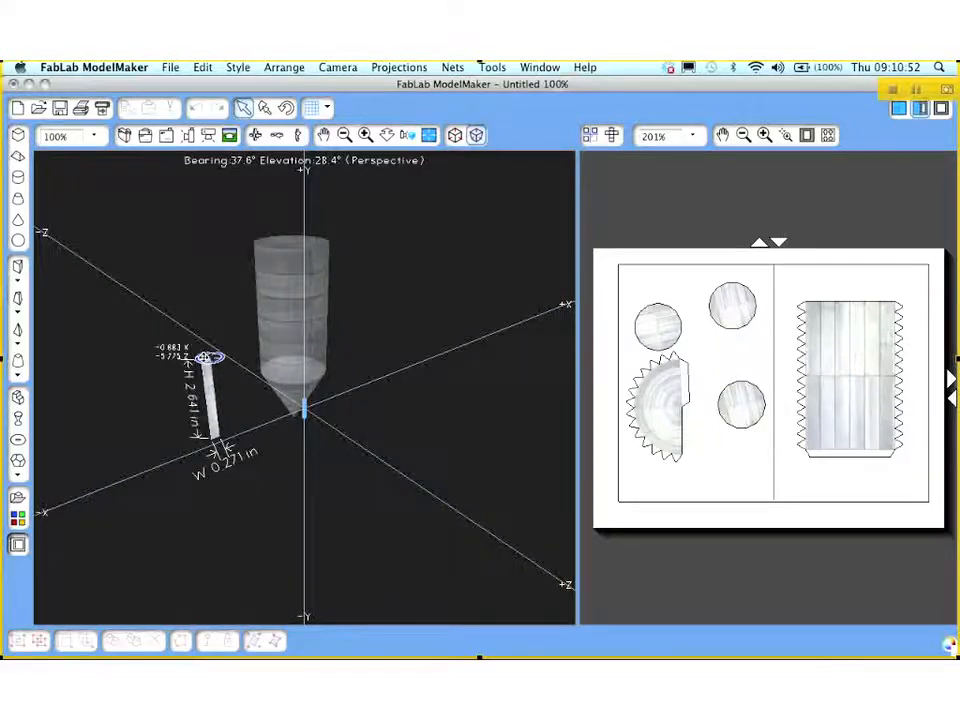
left_click(207, 357)
left_click(211, 395)
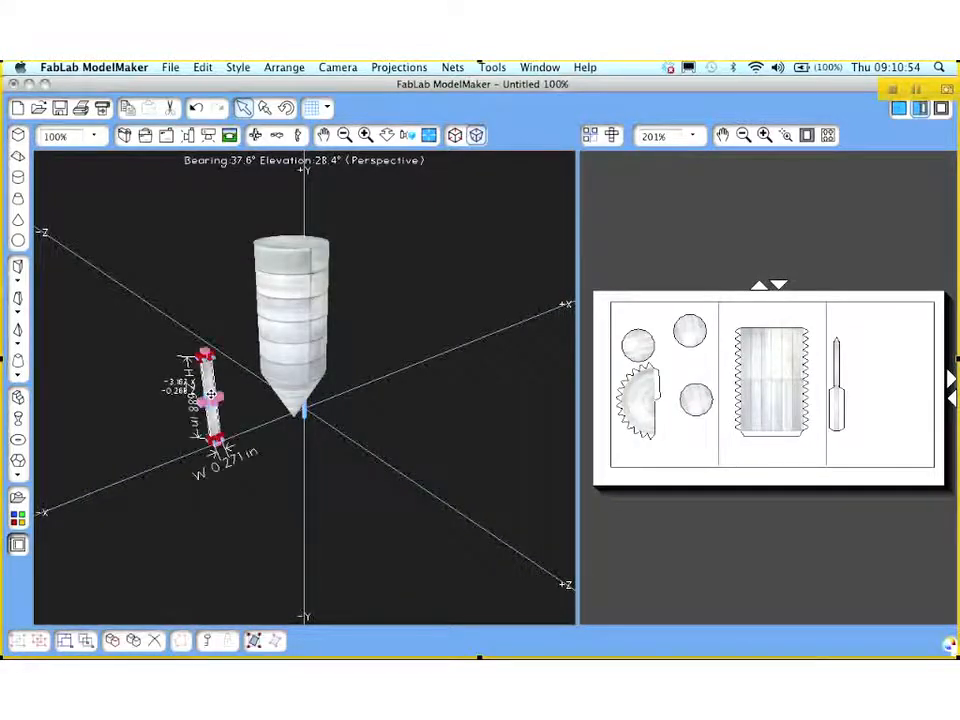
left_click(133, 641)
left_click(133, 641)
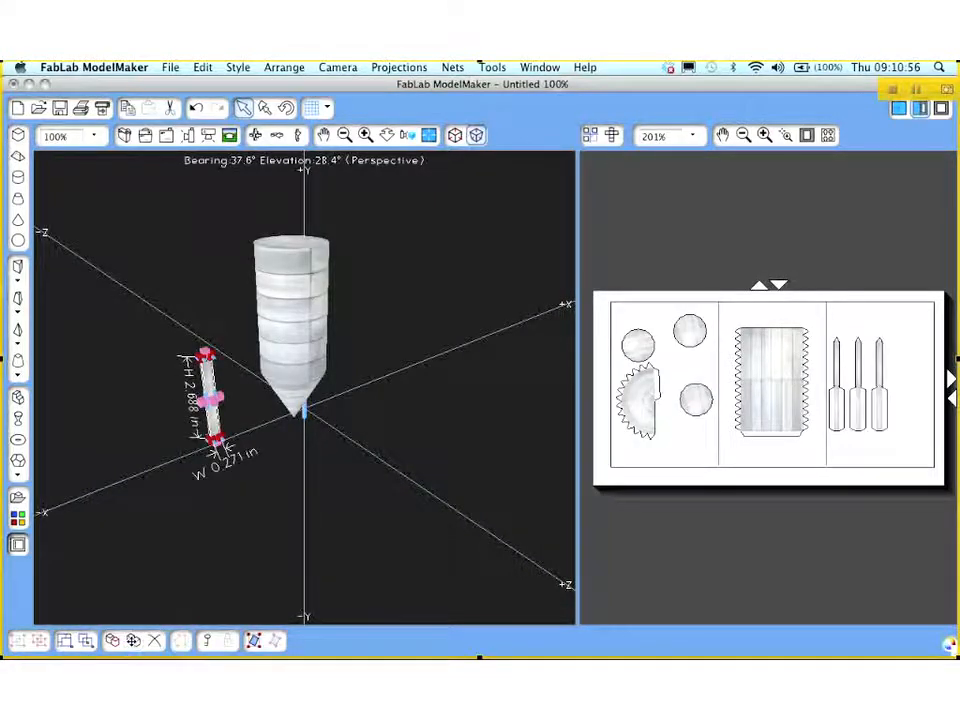
Duplicate the thin strip once more, spread the copies apart and place one in front of the rocket's cone tip
left_click(133, 641)
left_click_drag(206, 388, 199, 475)
left_click(234, 384)
left_click(196, 391)
left_click(236, 399)
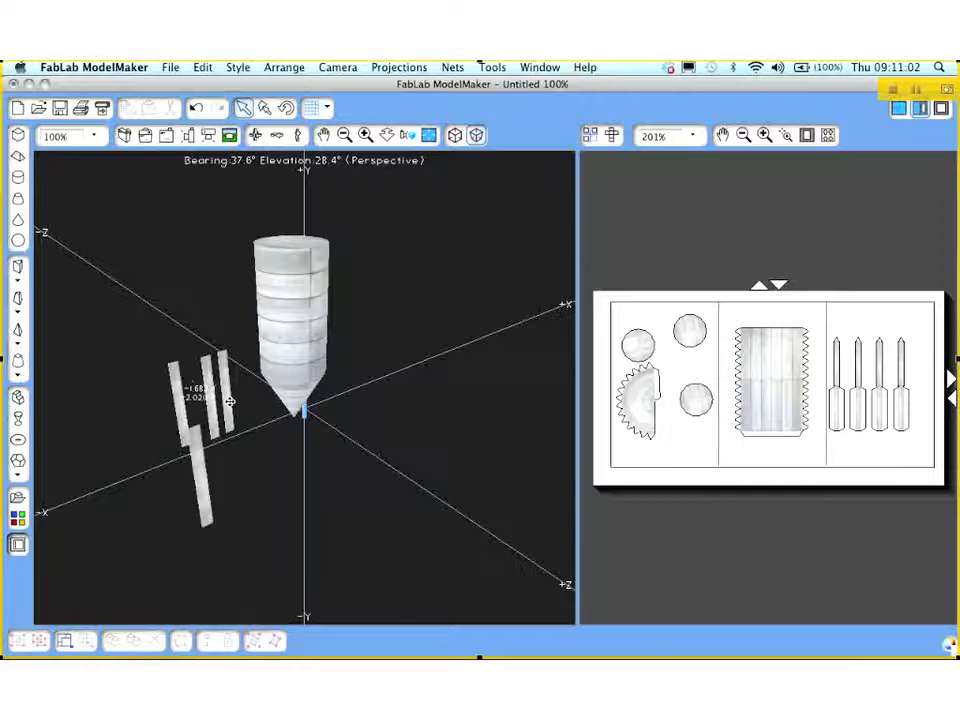
left_click_drag(229, 400, 314, 422)
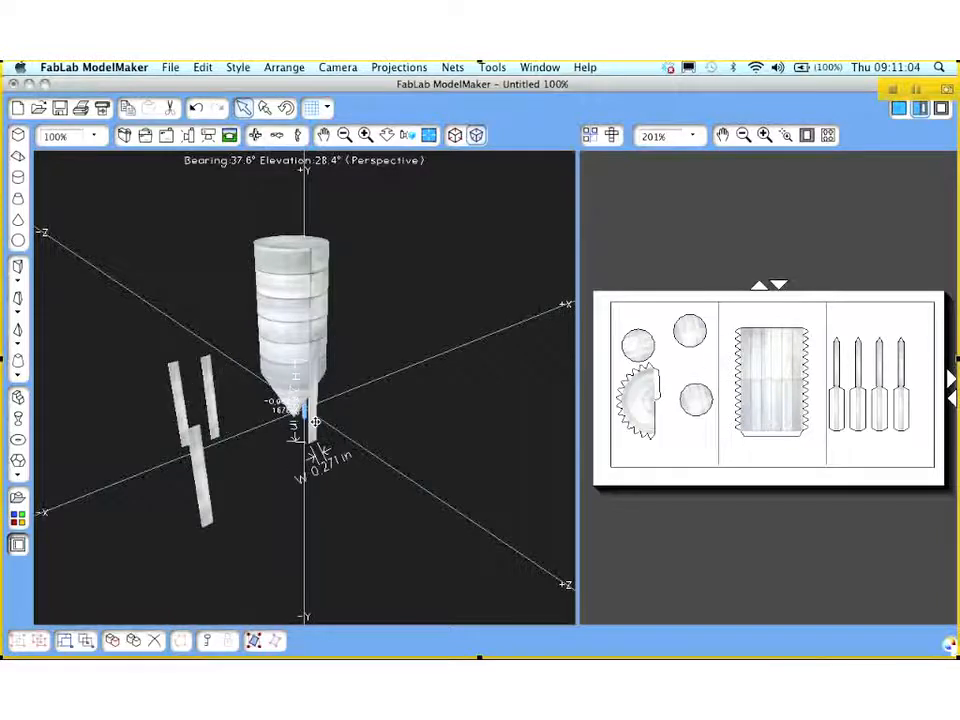
In the top view, move one thin strip against the −Z edge of the rocket's circle
left_click(209, 139)
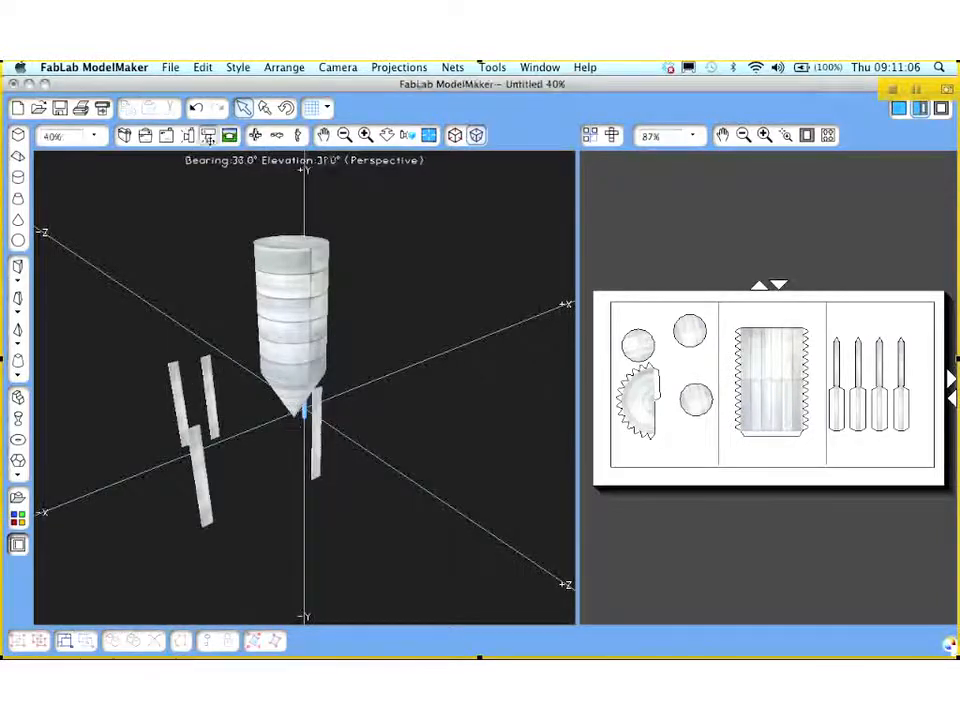
left_click(209, 138)
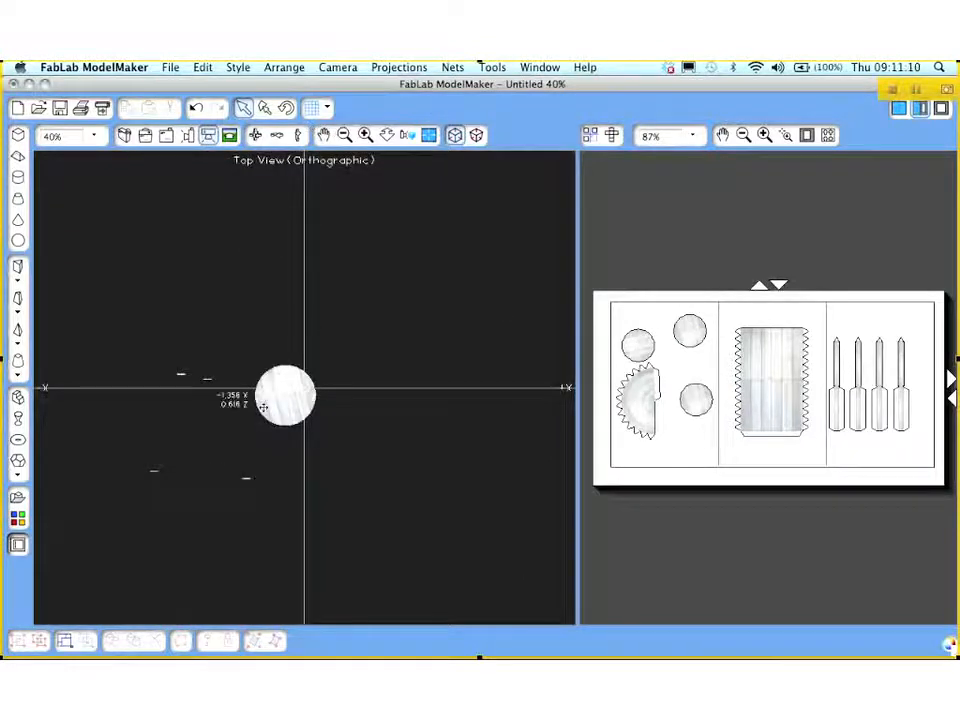
left_click(292, 390)
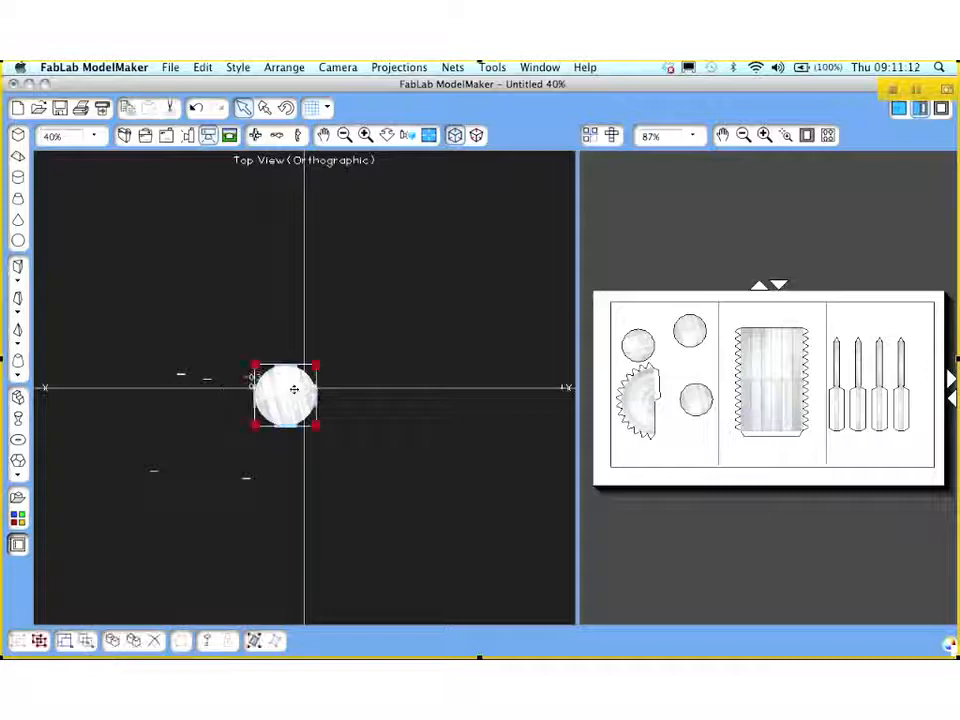
left_click(388, 137)
left_click_drag(420, 238, 420, 263)
left_click(420, 263)
left_click(389, 135)
left_click_drag(399, 208, 400, 234)
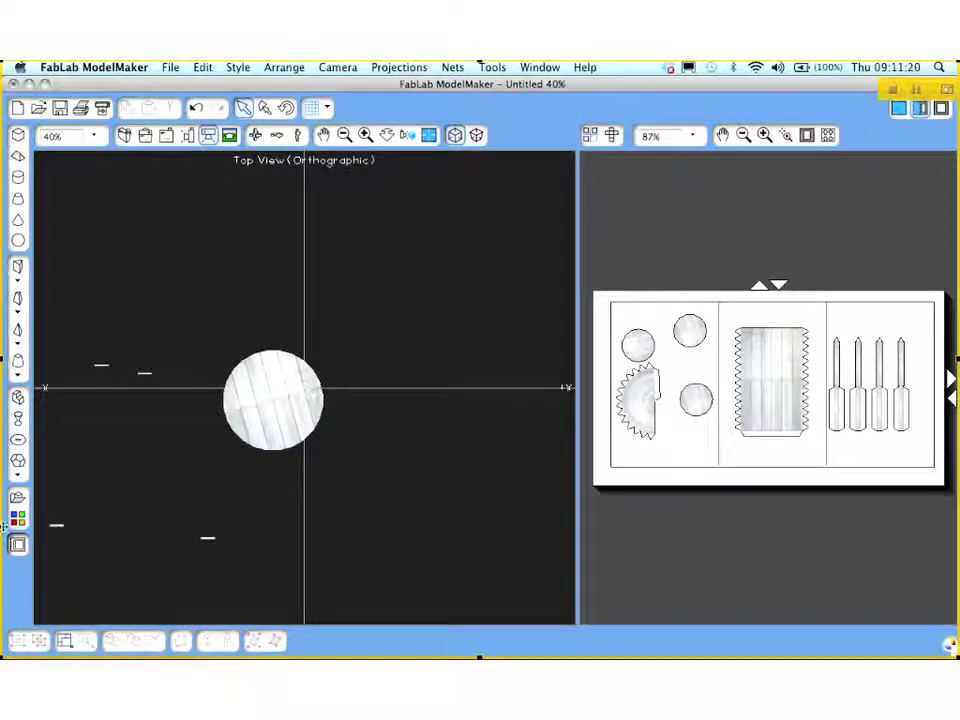
left_click_drag(57, 526, 284, 352)
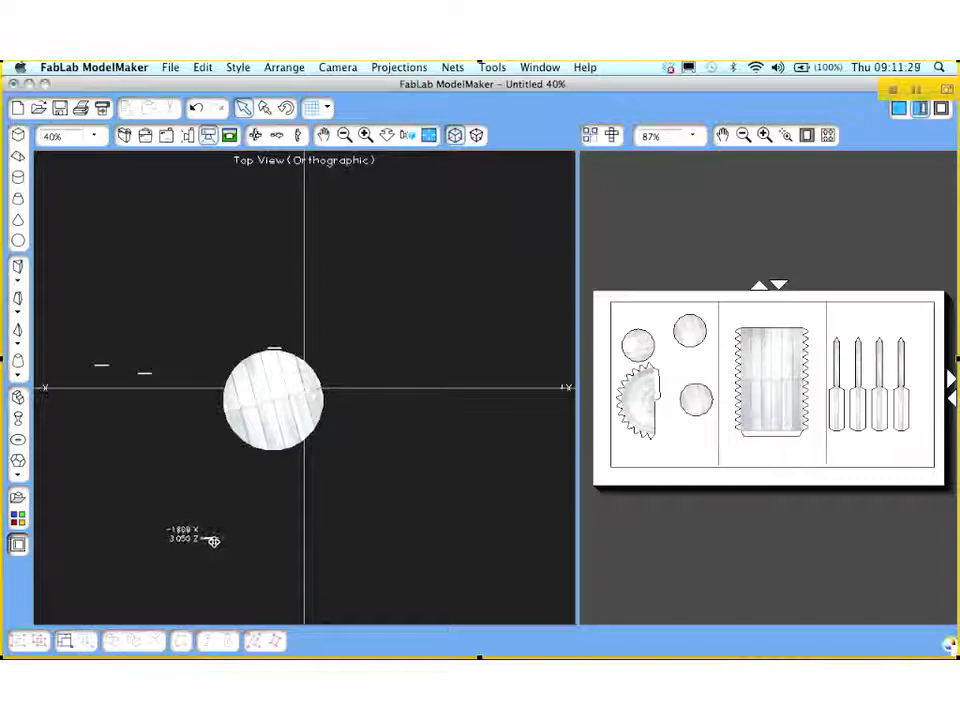
Move a second strip against the +Z edge of the rocket, opposite the first one
left_click(208, 540)
left_click(388, 137)
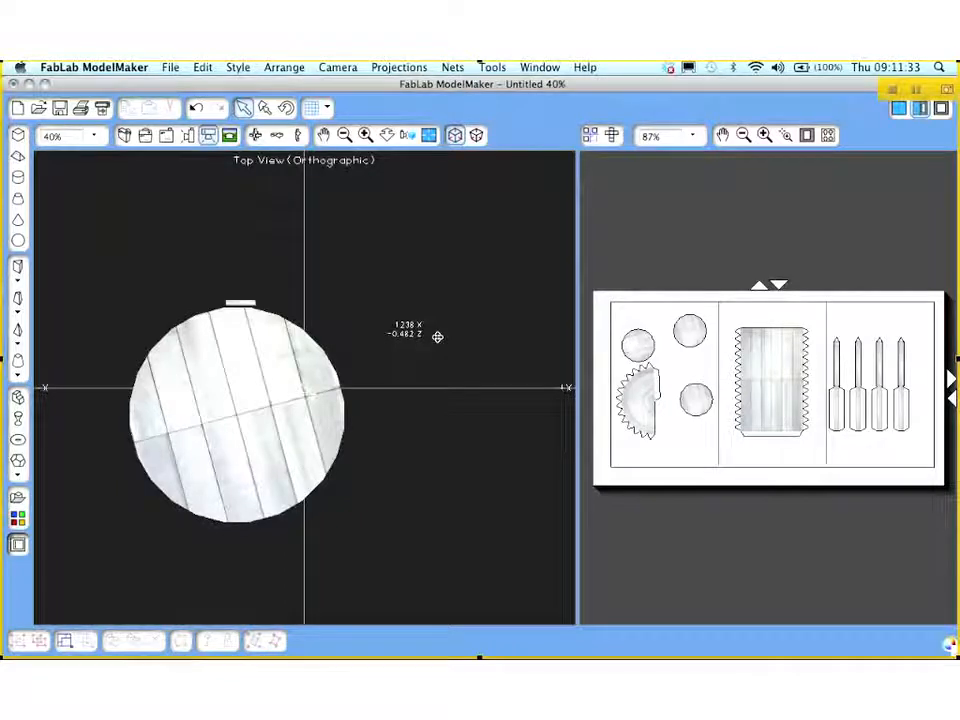
left_click_drag(437, 337, 416, 361)
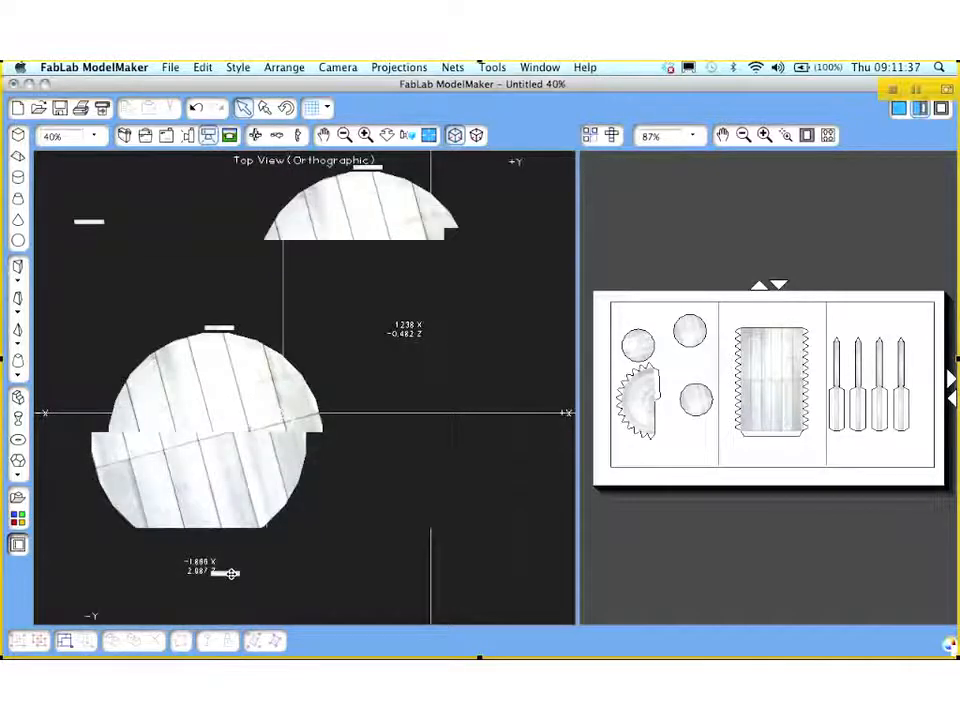
left_click_drag(231, 574, 378, 398)
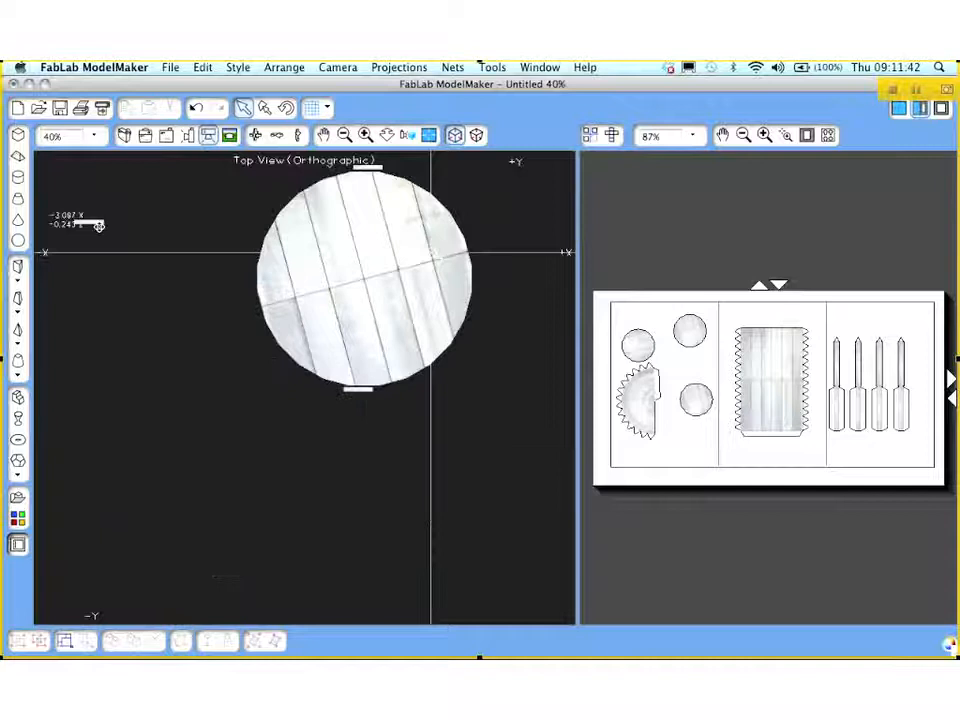
Try to turn the strip lying off to the rocket's −X side with the Rotate tool
left_click(89, 221)
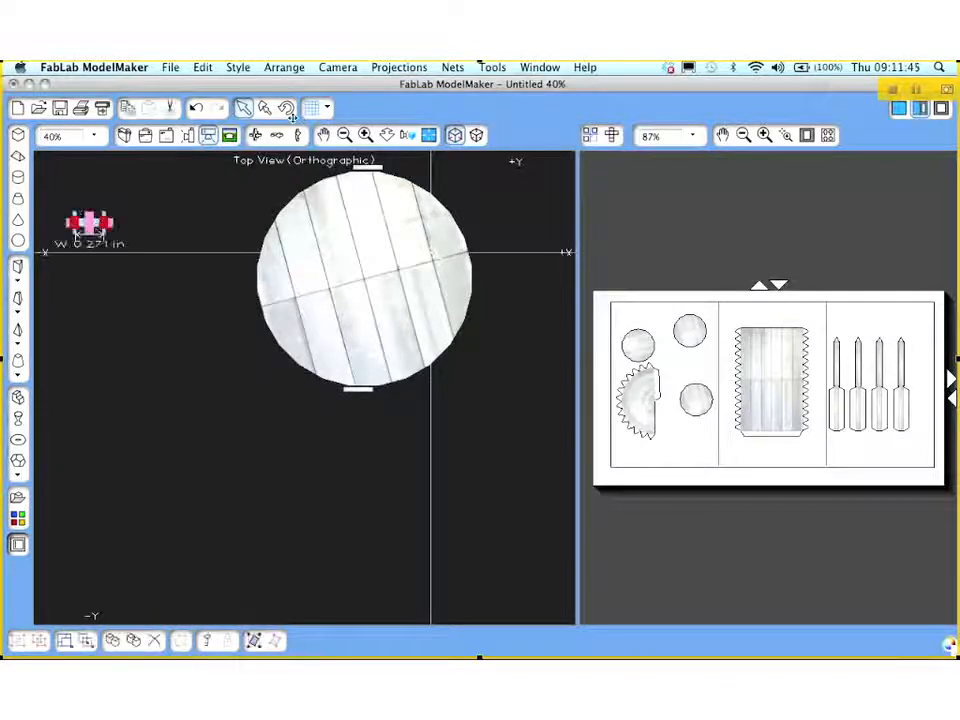
left_click(287, 108)
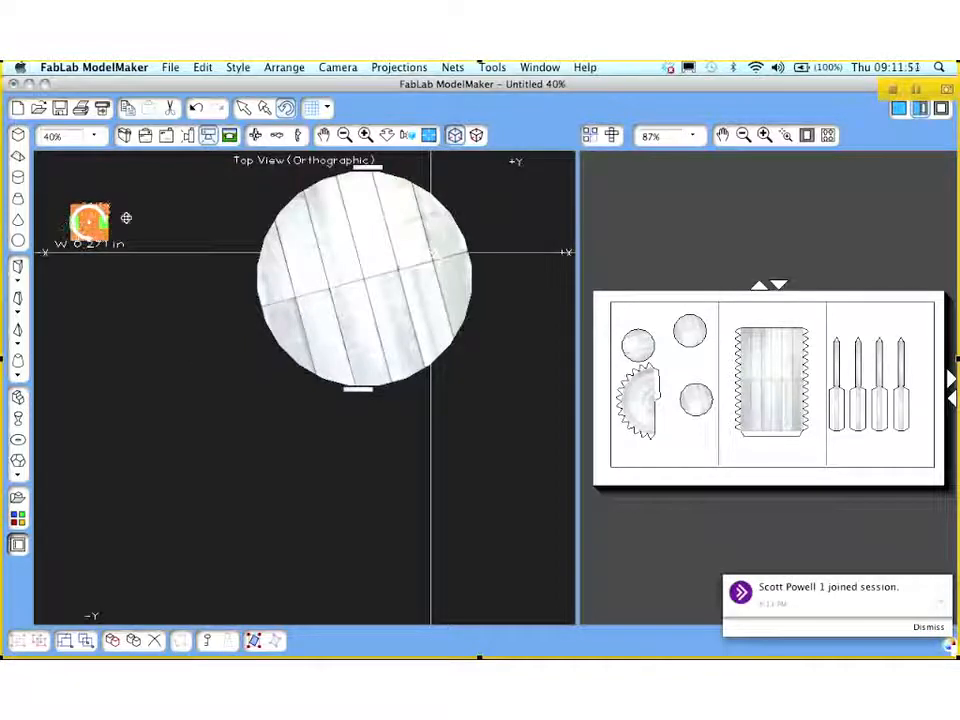
left_click(126, 217)
right_click(96, 226)
left_click(95, 226)
left_click(95, 224)
left_click_drag(60, 184, 130, 300)
Rotate the selected strip 90° about the Y axis and deselect it
right_click(90, 236)
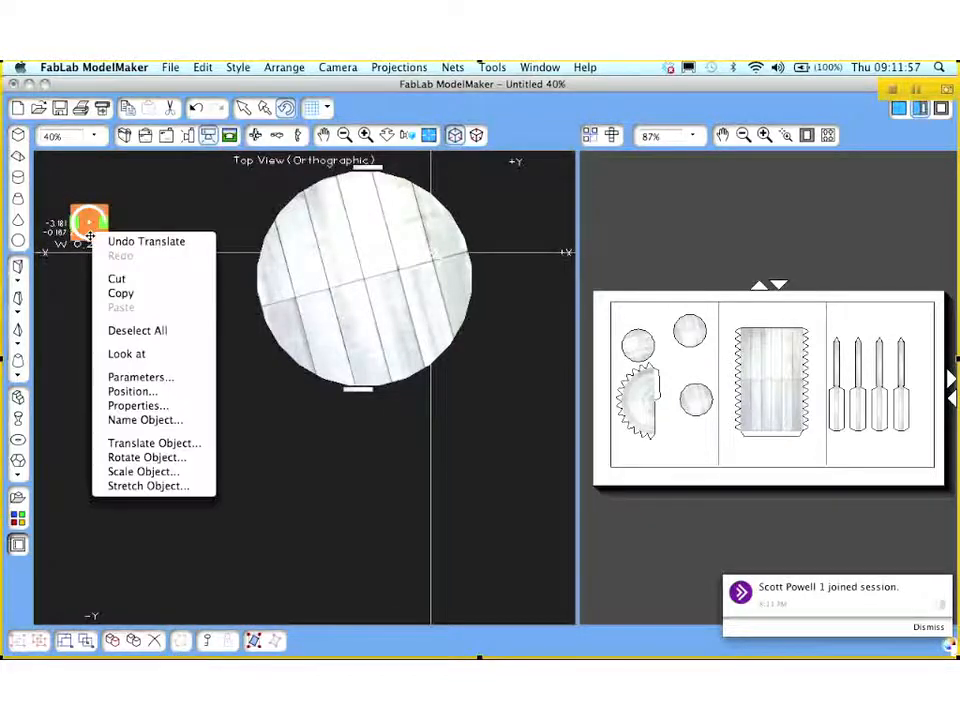
left_click(120, 457)
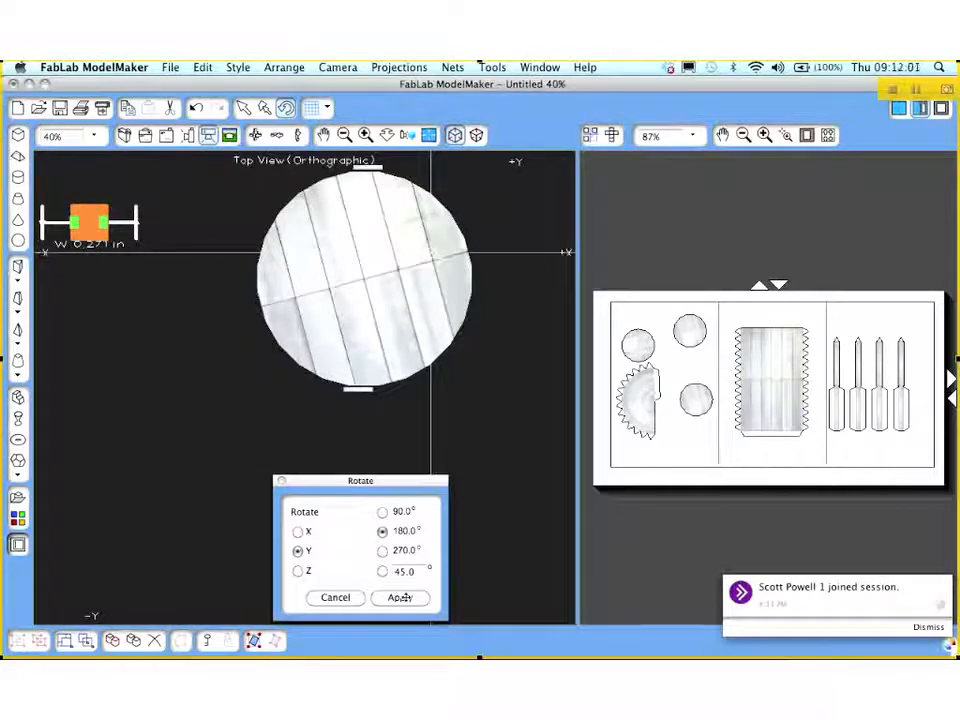
left_click(382, 511)
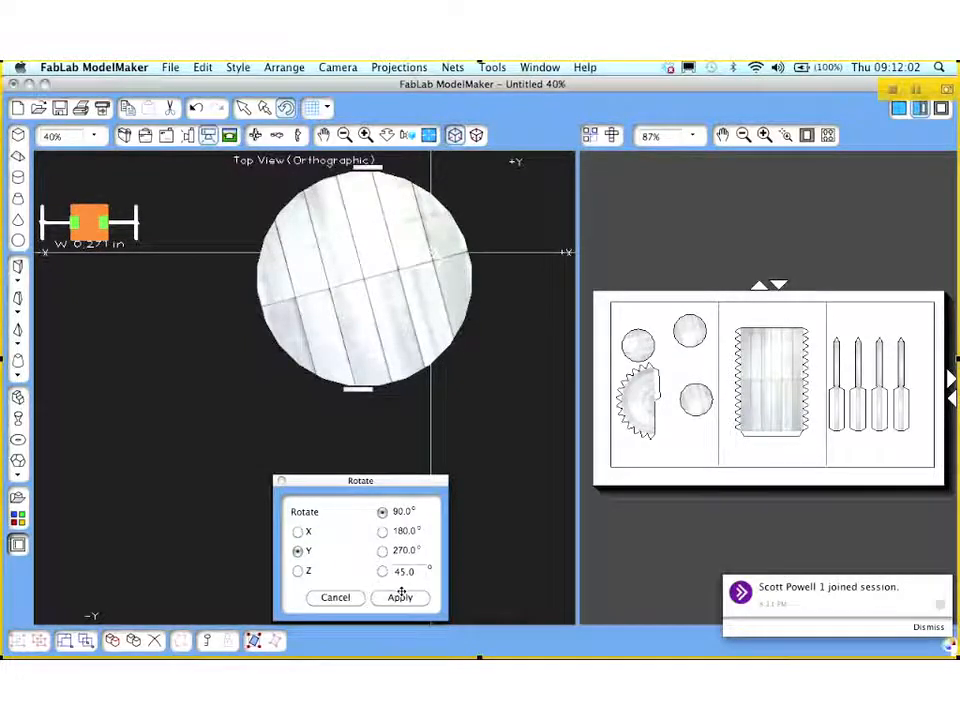
left_click(400, 598)
left_click(298, 571)
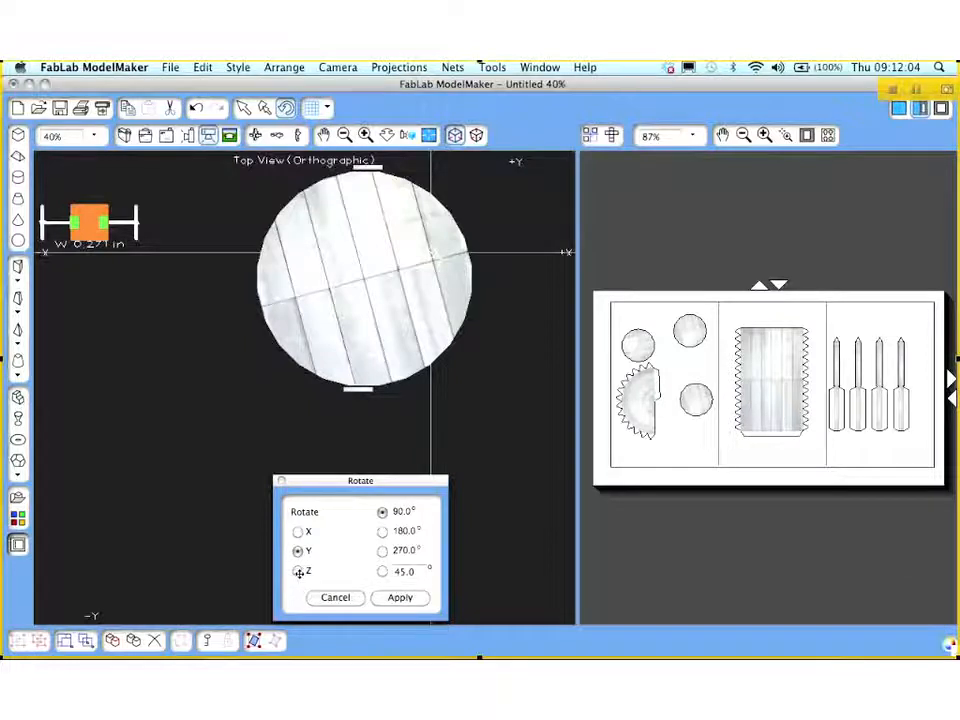
left_click(298, 531)
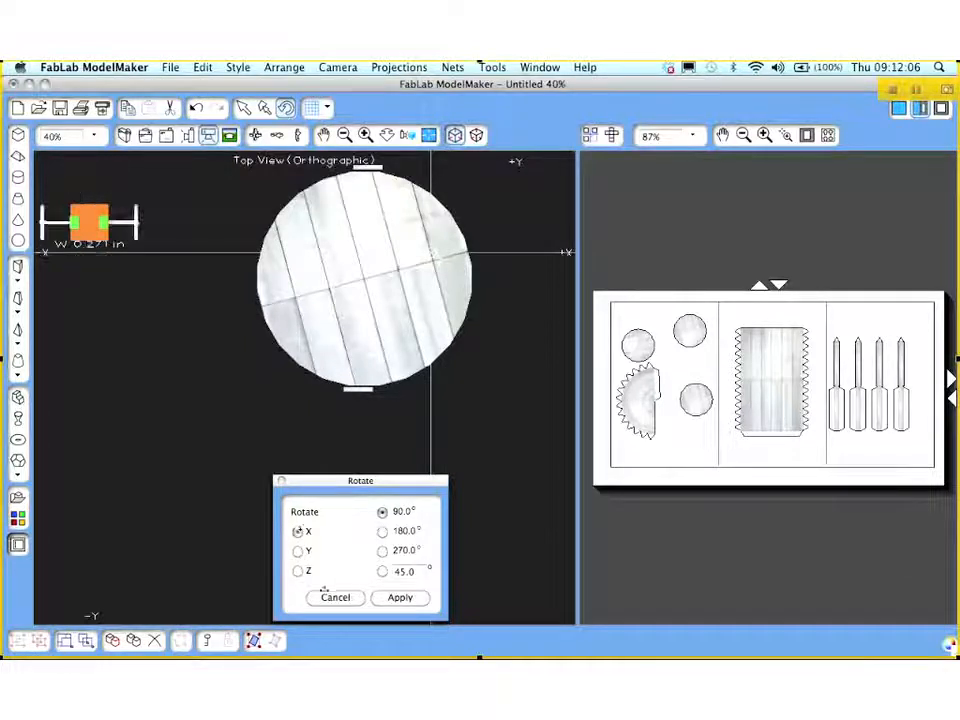
left_click(298, 551)
left_click(402, 598)
left_click(145, 302)
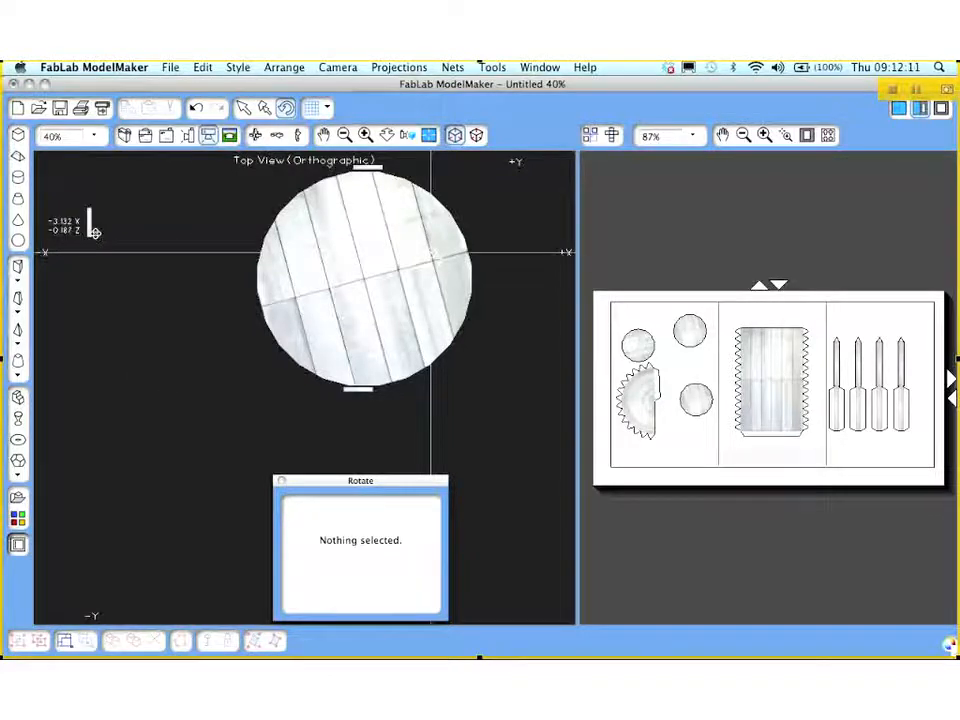
Place the rotated strip against the rocket's −X edge and a duplicate of it against the +X edge
left_click_drag(90, 221, 236, 290)
left_click(205, 385)
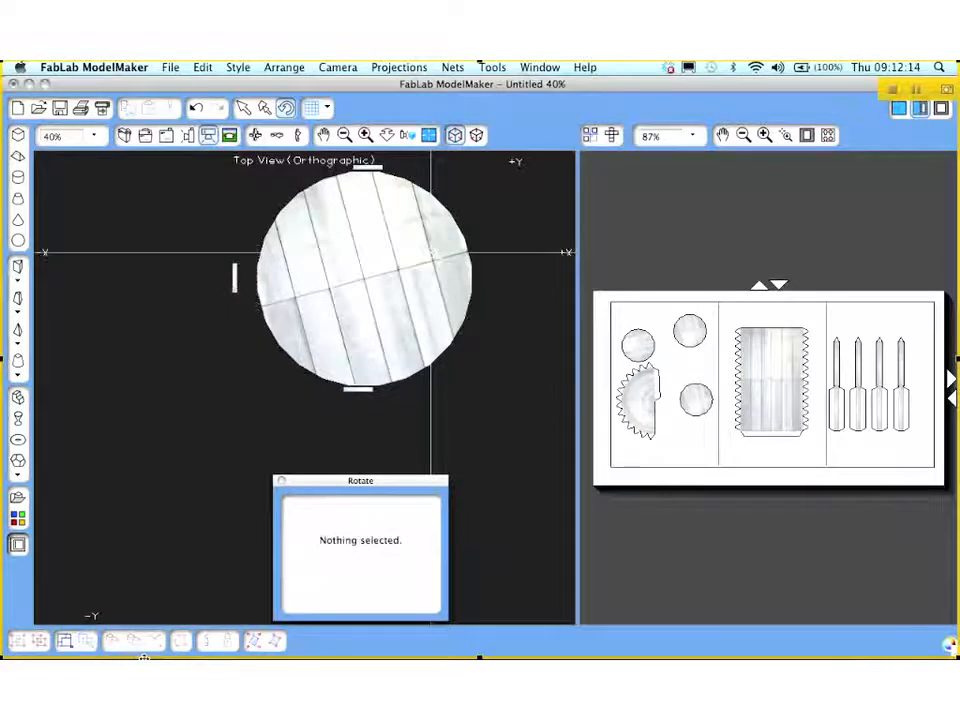
left_click(282, 481)
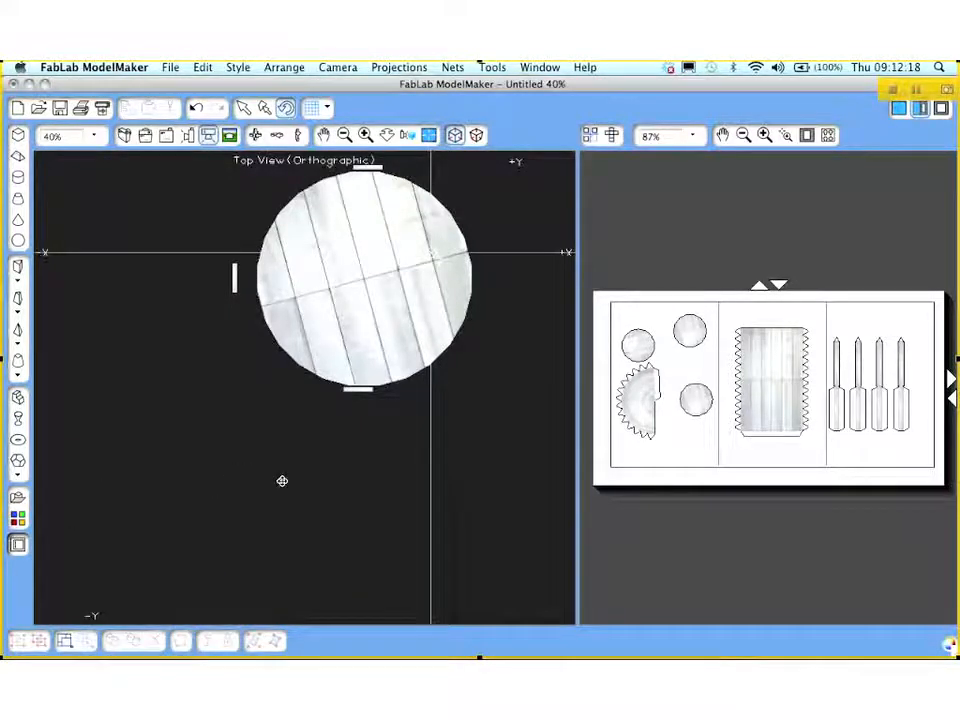
left_click(232, 288)
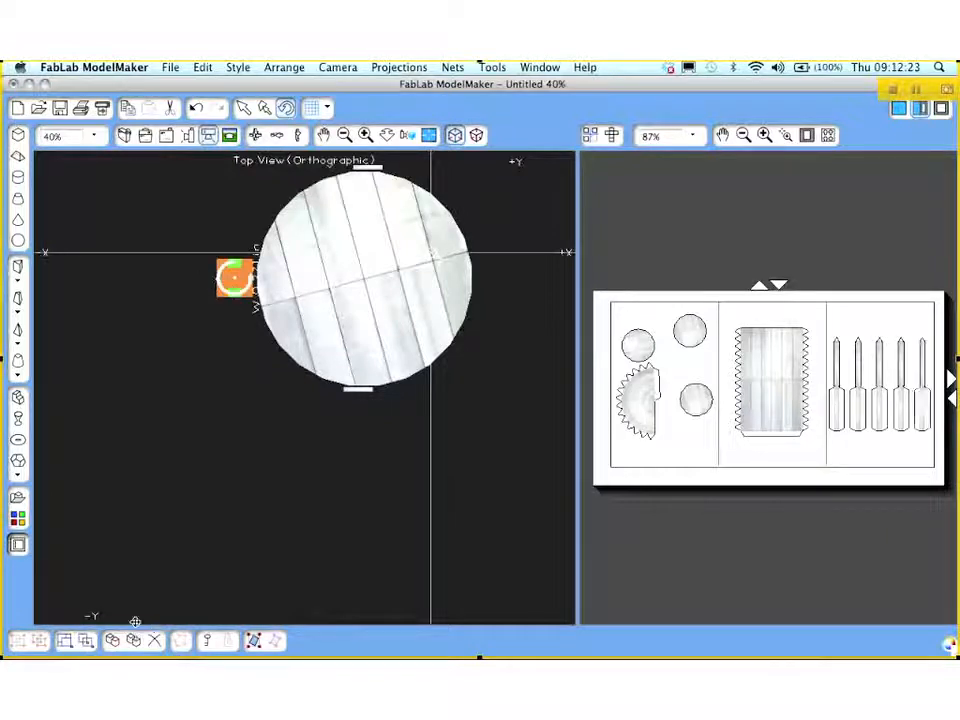
left_click(202, 191)
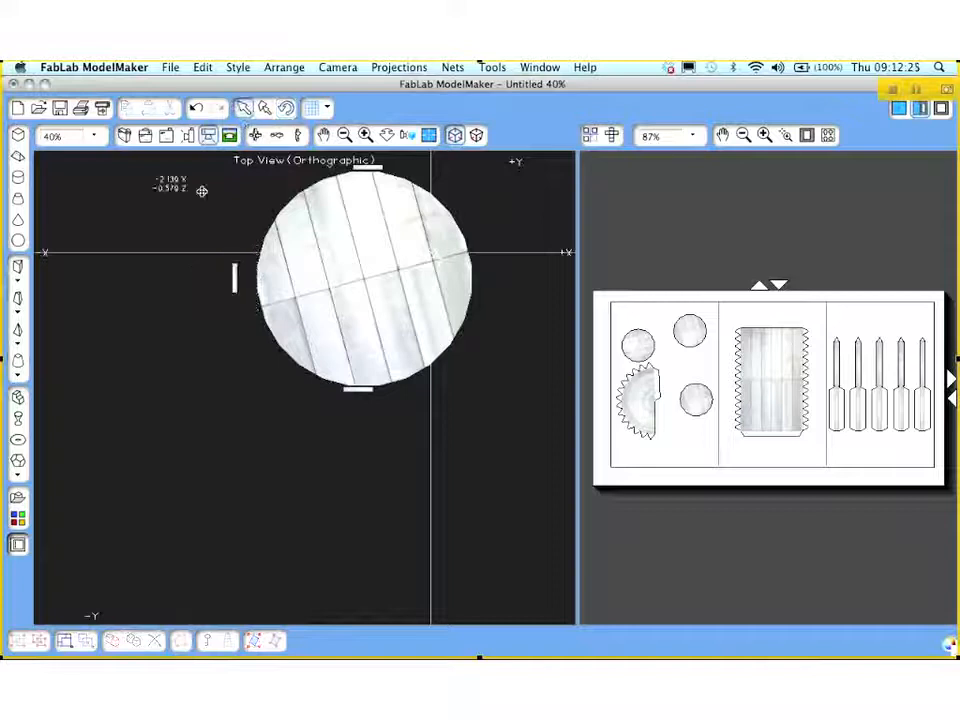
left_click(248, 278)
left_click_drag(248, 278, 474, 280)
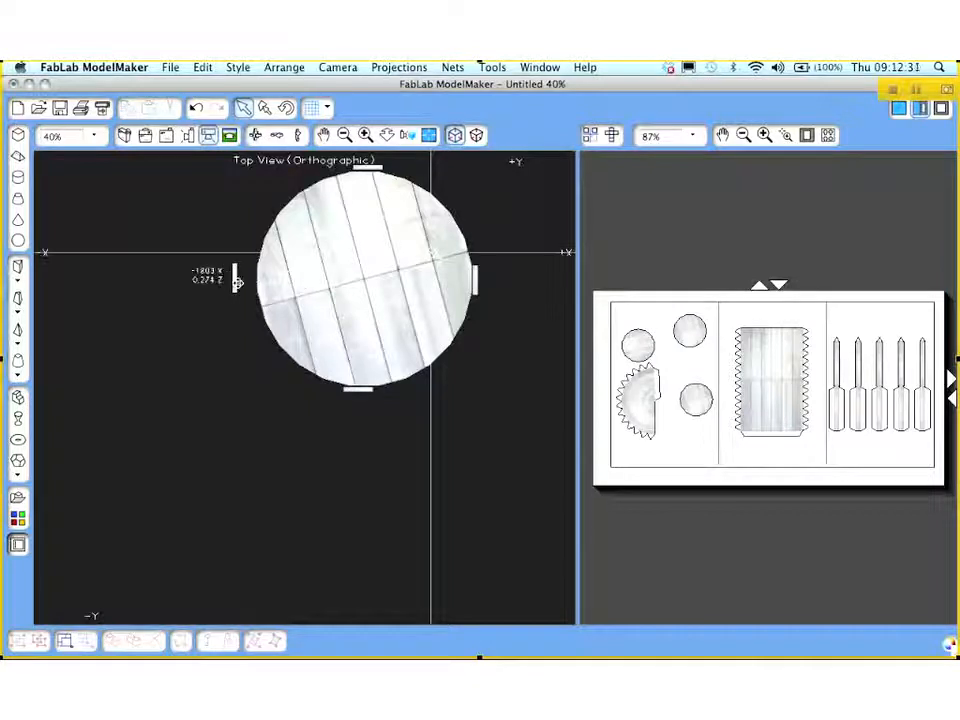
left_click_drag(237, 283, 256, 284)
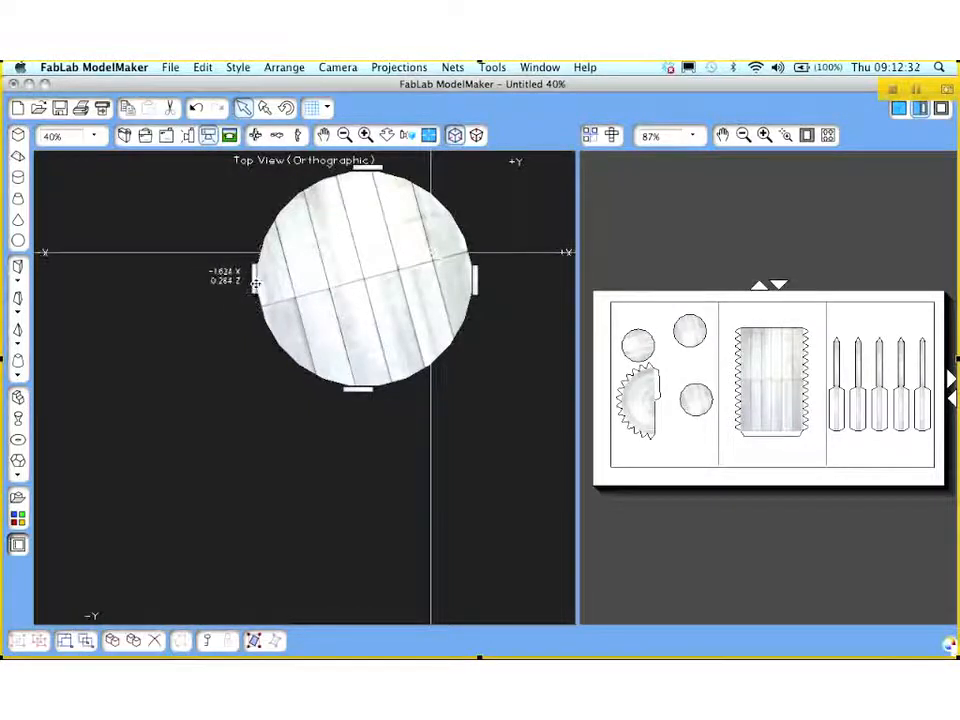
Switch to the left corner perspective view, delete the surplus fifth strip and bring the whole rocket with its four legs into view
left_click(125, 135)
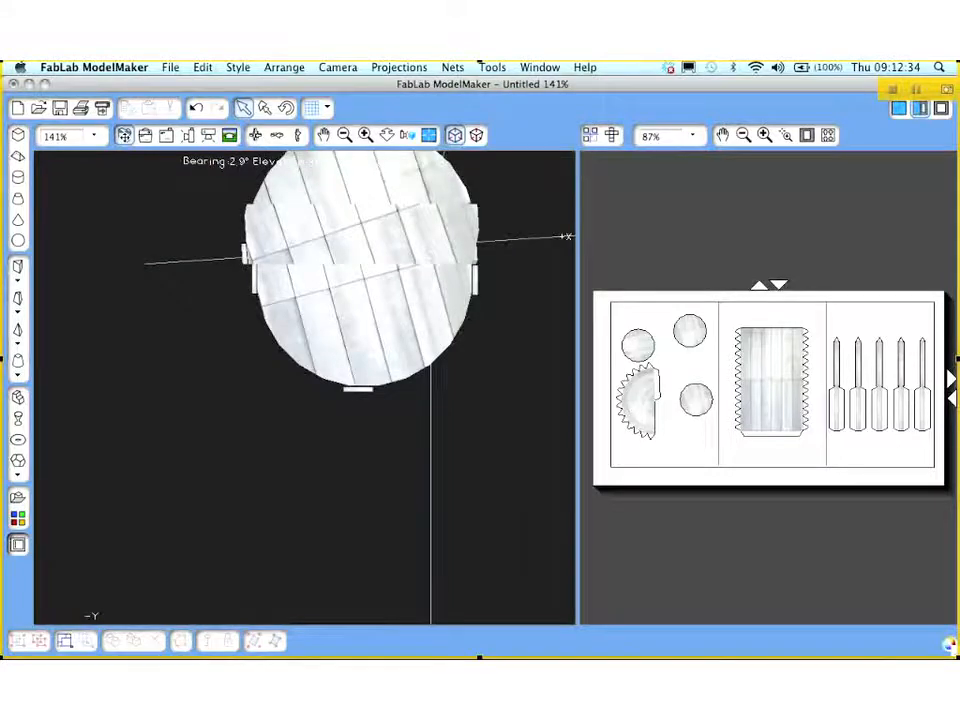
left_click_drag(360, 205, 418, 385)
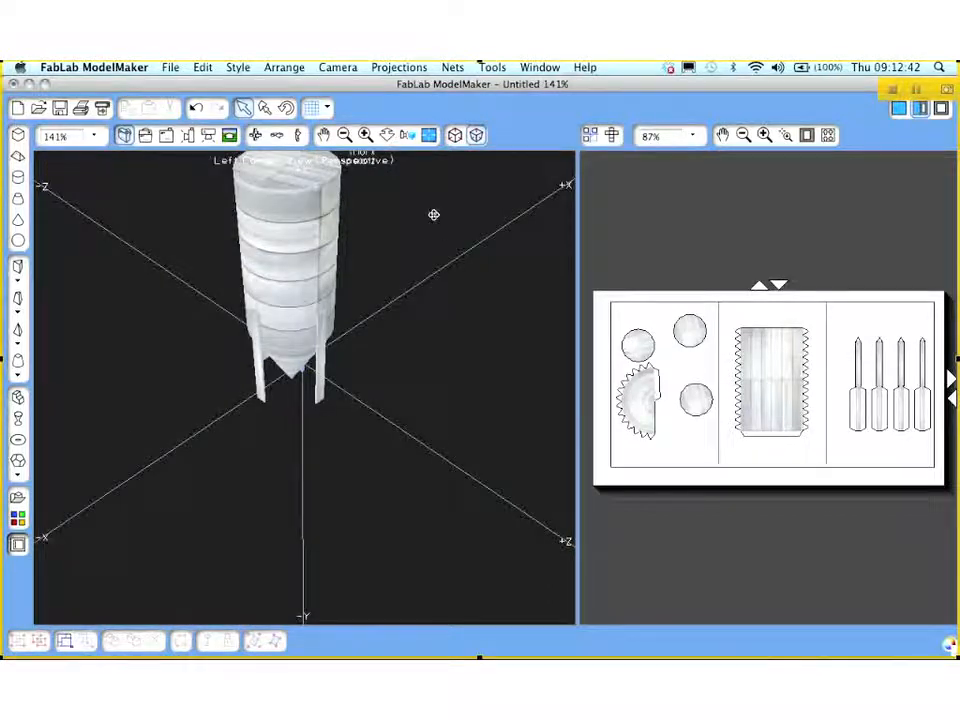
scroll(457, 257, "up", 3)
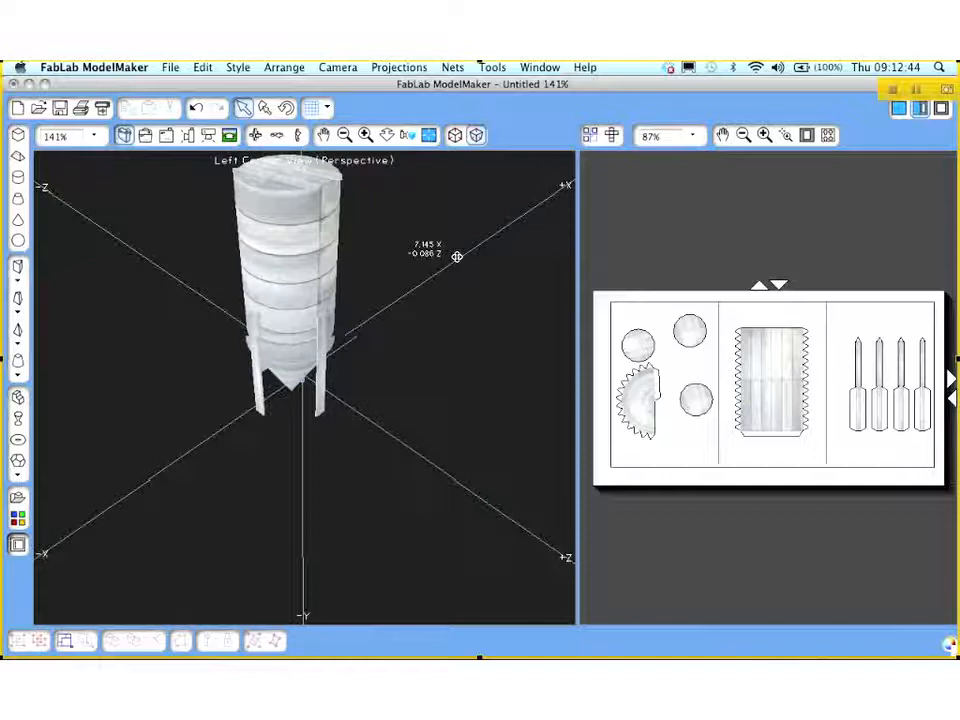
scroll(457, 257, "up", 2)
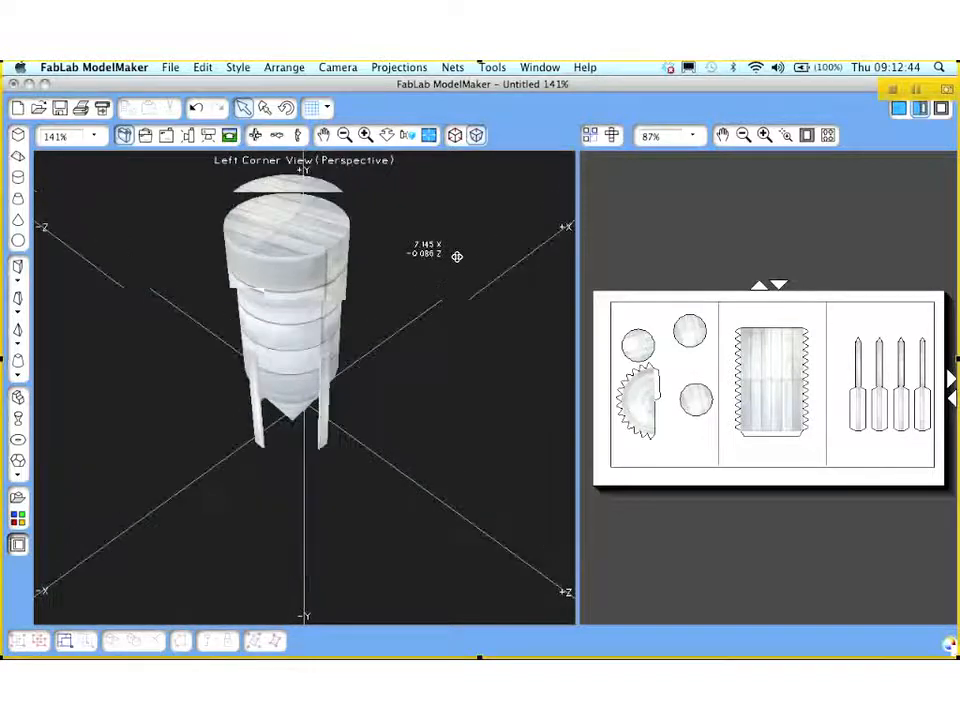
scroll(457, 257, "up", 2)
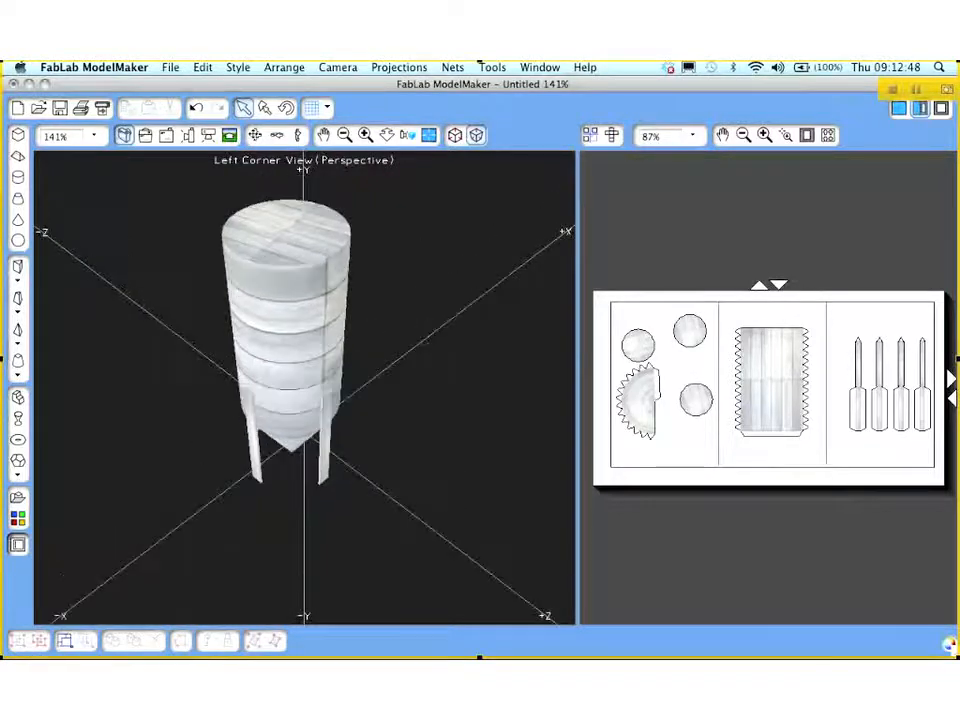
left_click_drag(420, 330, 422, 289)
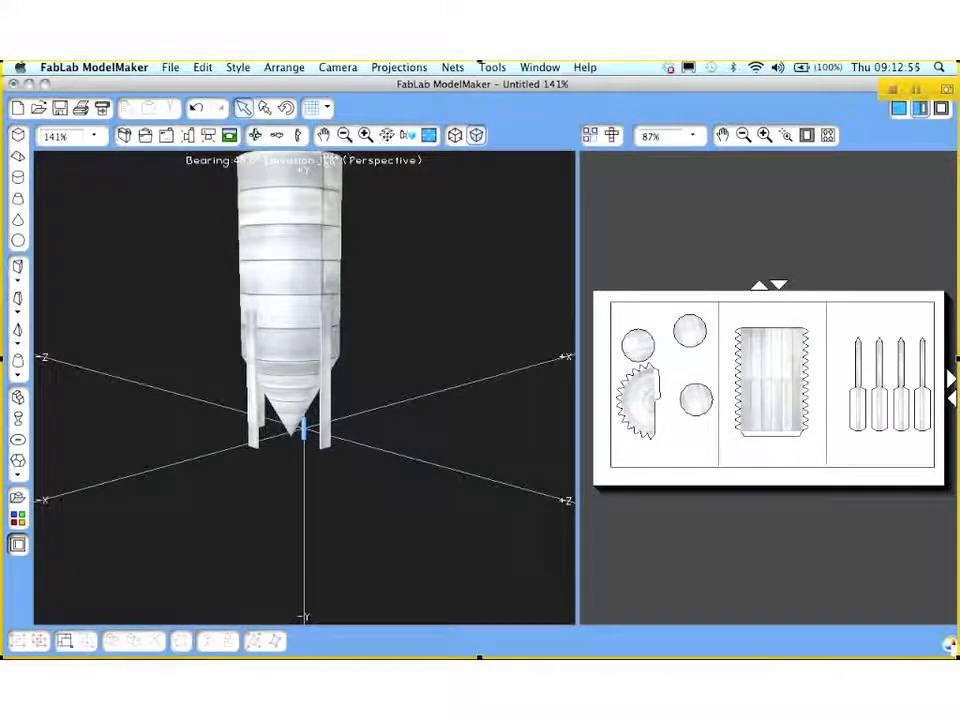
left_click(387, 135)
left_click_drag(400, 238, 431, 246)
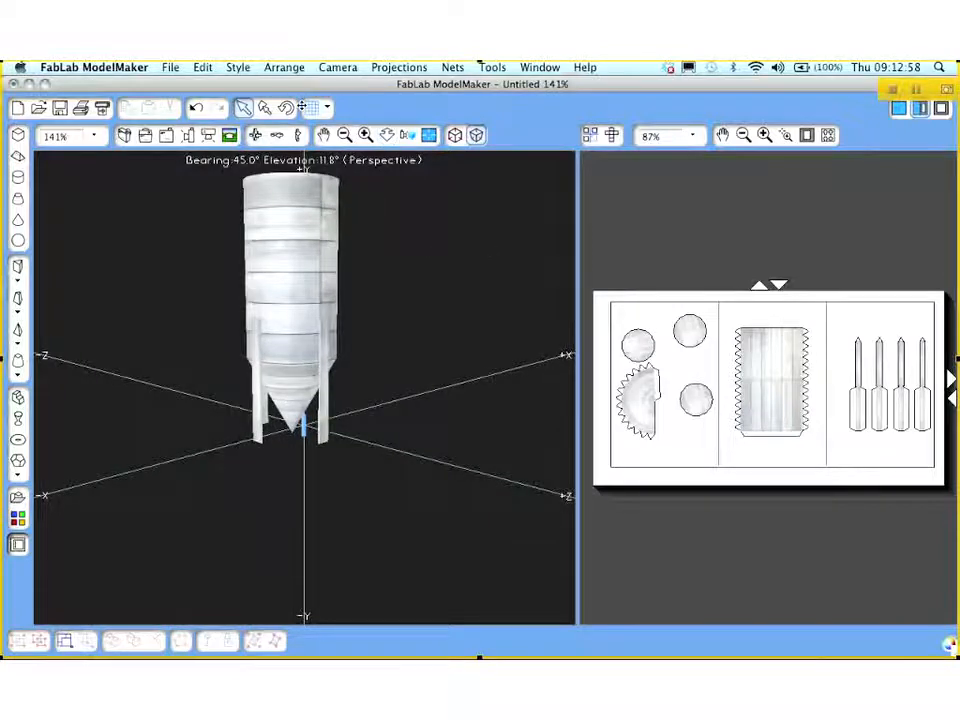
Turn off the axes in the grid setup and orbit around the rocket to a bearing of about 125°
left_click(322, 107)
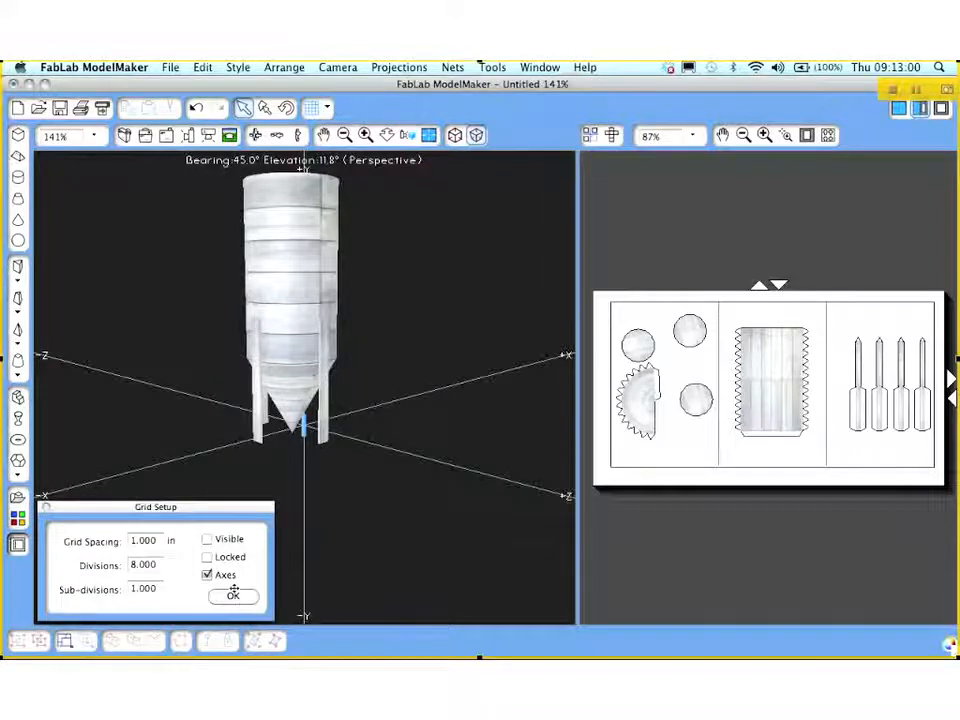
left_click(206, 575)
left_click(233, 595)
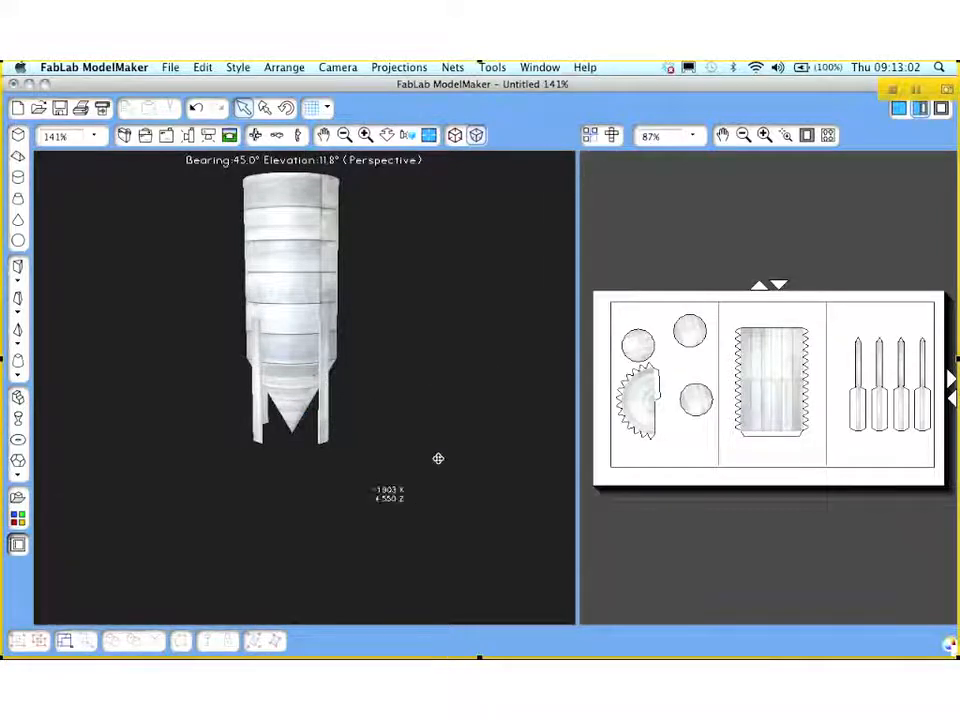
left_click(255, 135)
left_click_drag(202, 341, 306, 346)
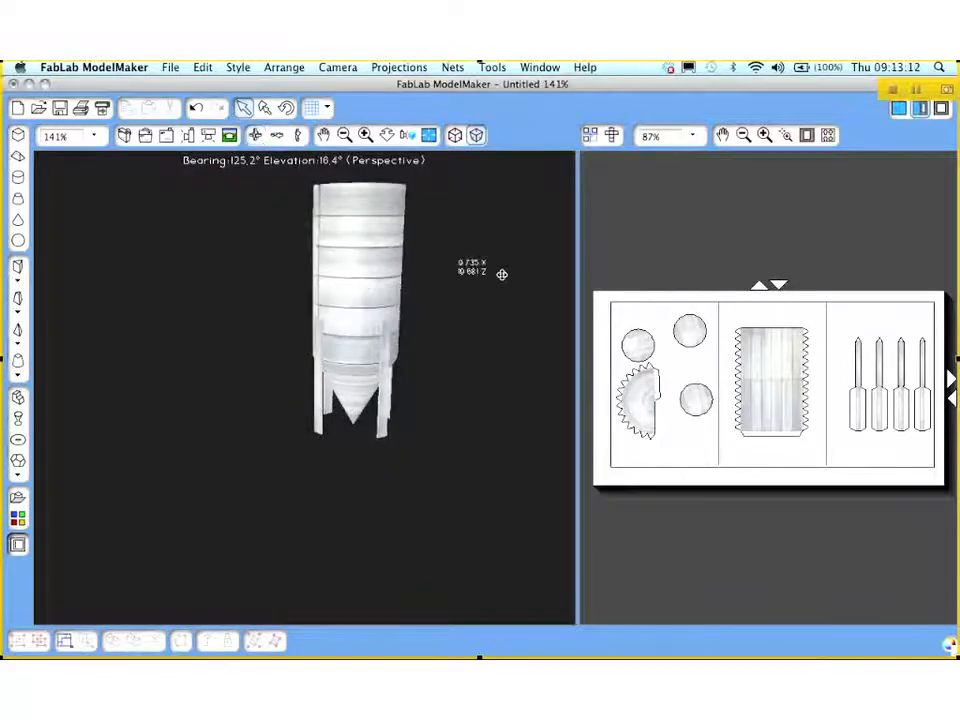